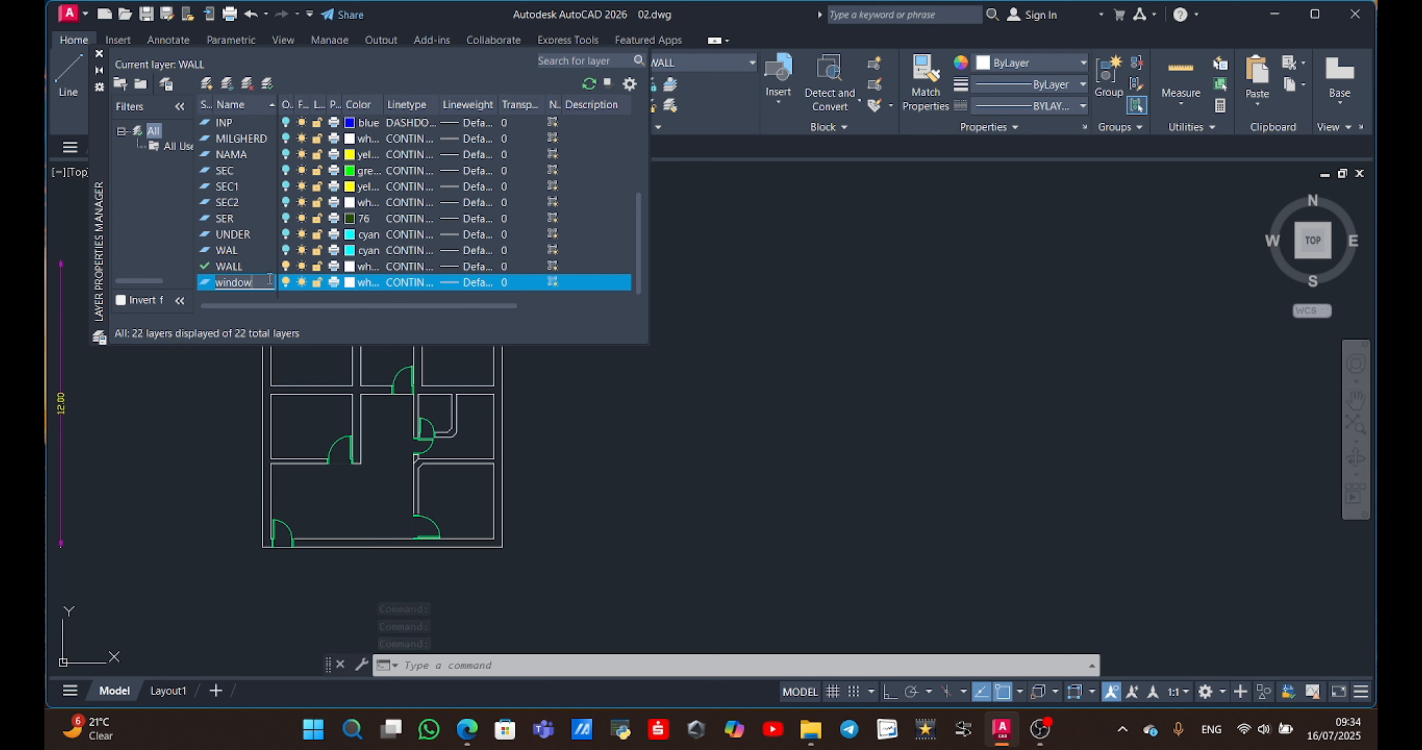
# Set the new window layer's color to index 55 and close the layer manager.
pyautogui.click(354, 282)
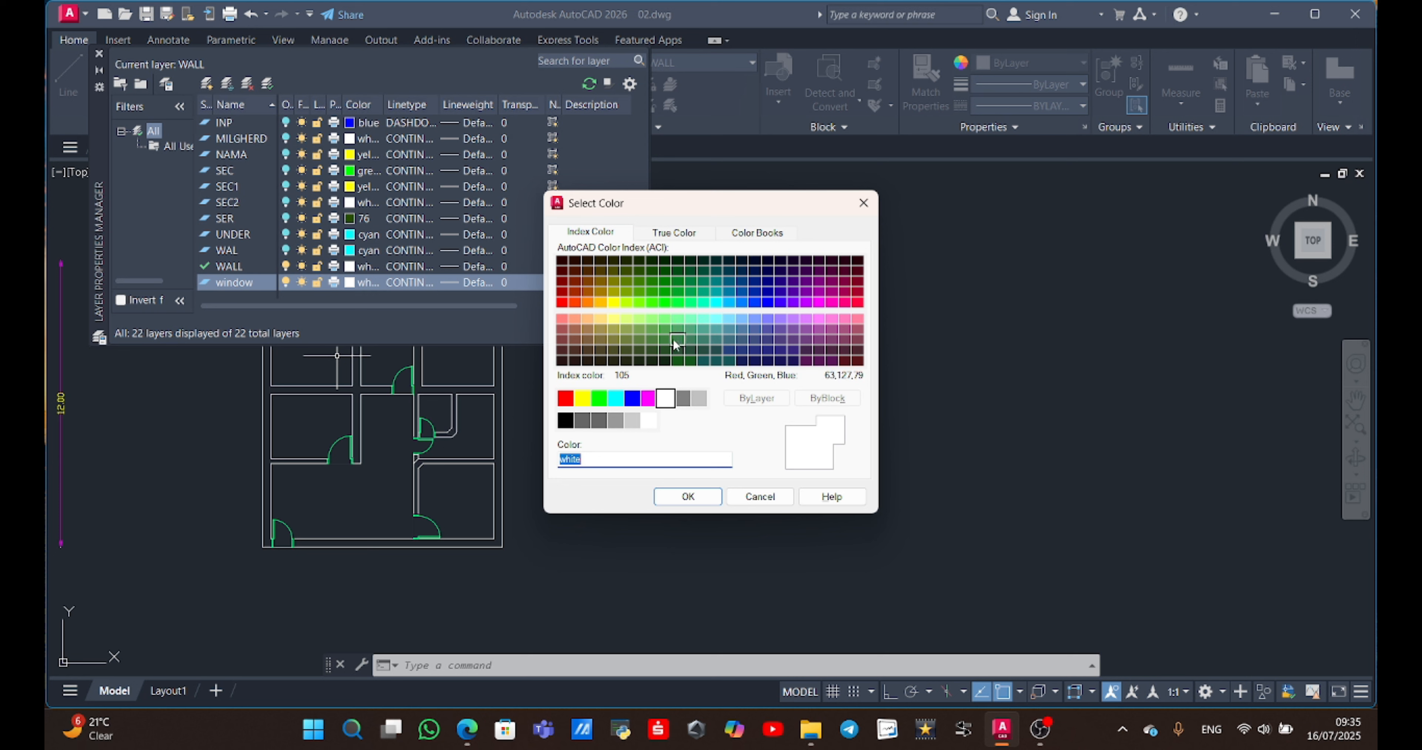
pyautogui.click(614, 340)
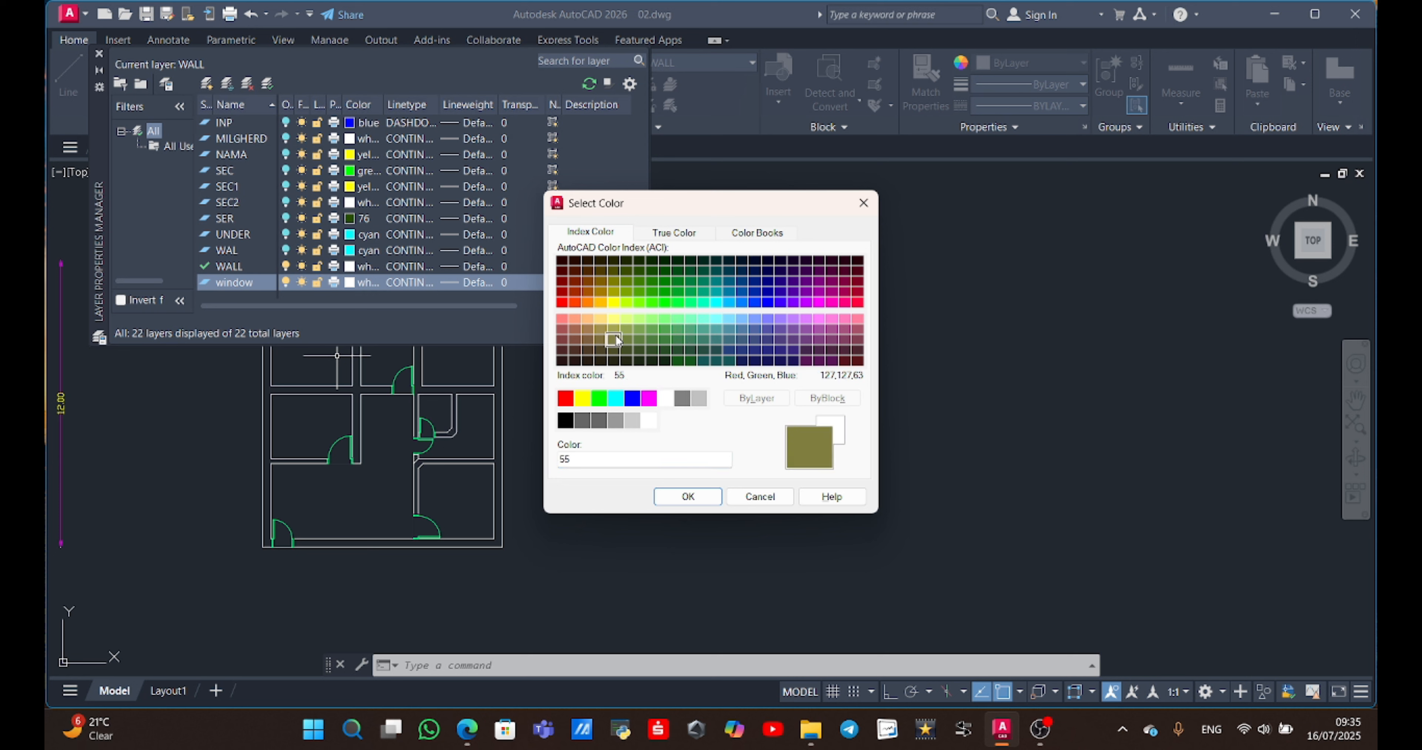
pyautogui.click(688, 496)
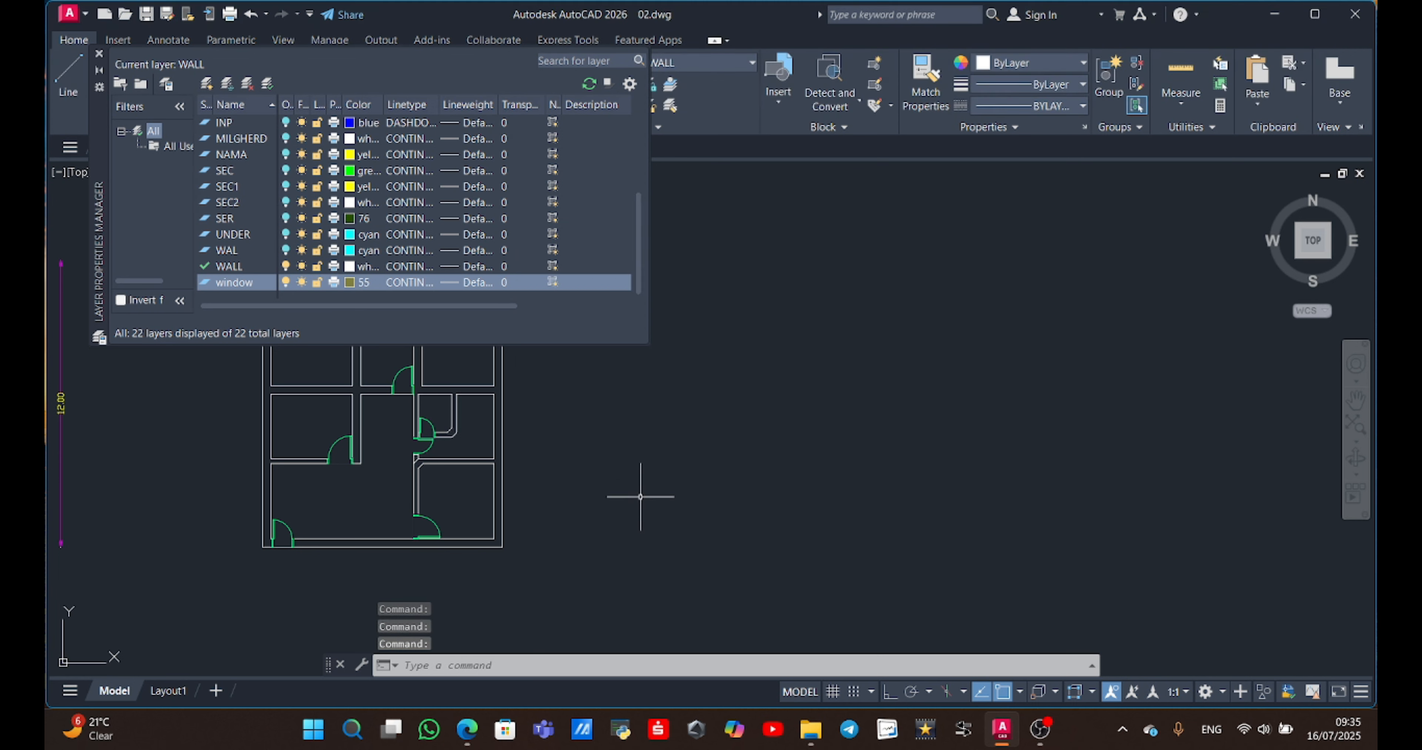
pyautogui.rightClick(247, 283)
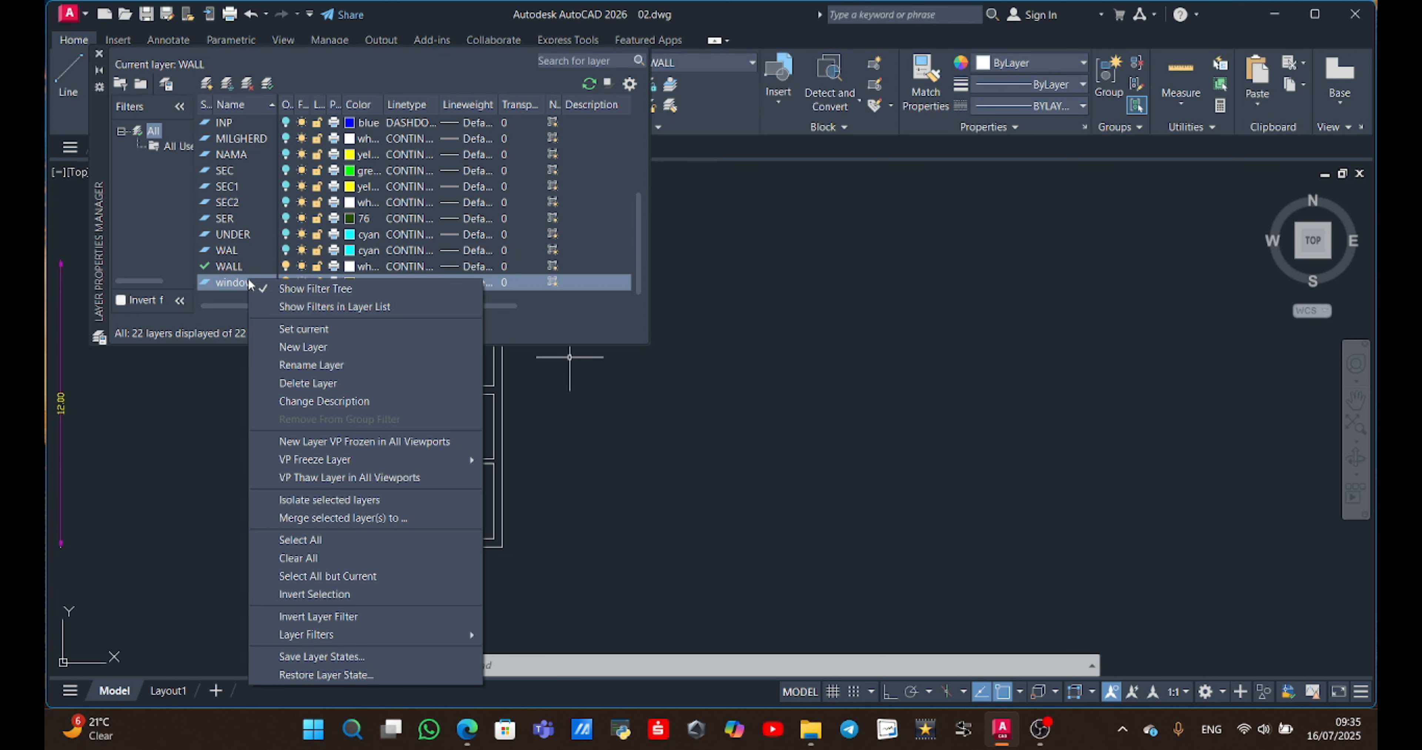
pyautogui.click(99, 54)
pyautogui.click(99, 54)
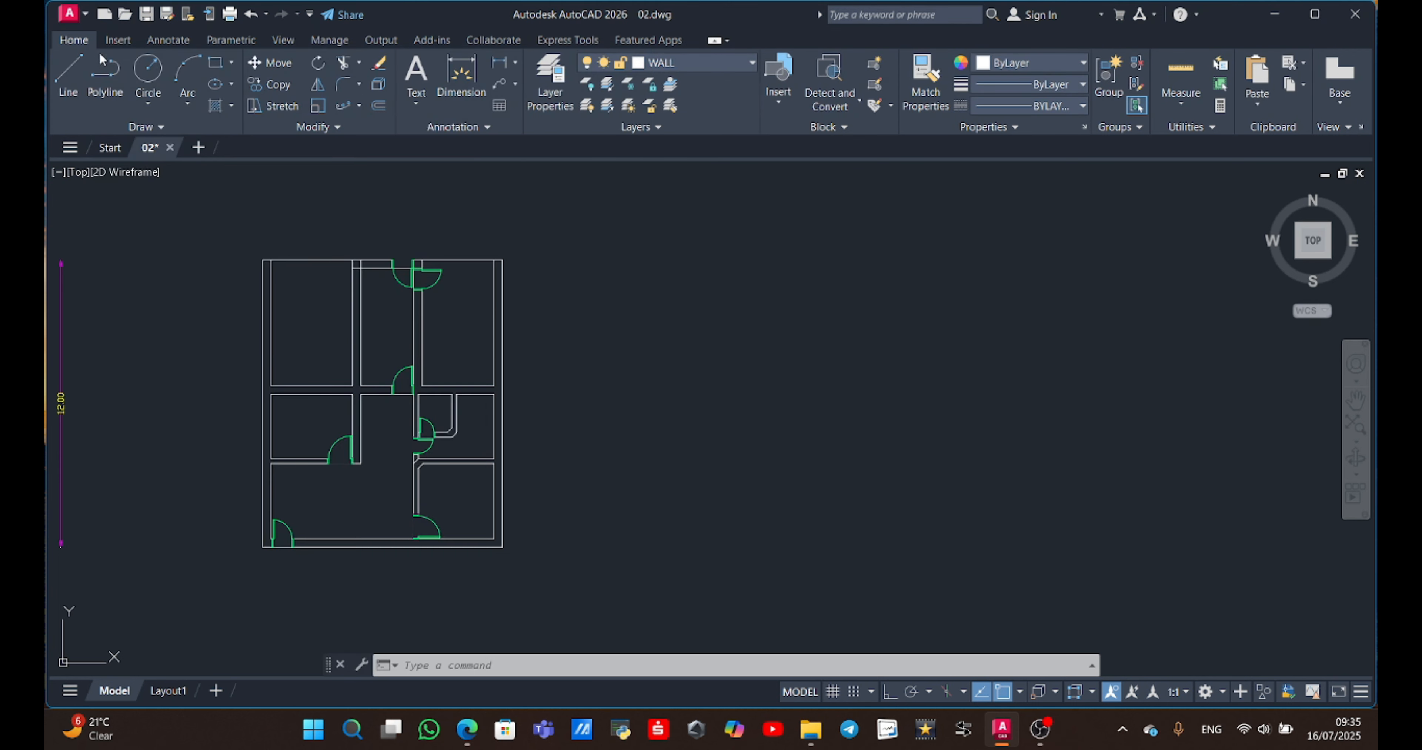
# Make layer 0 current and draw a 1 by 0.35 rectangle in the empty area beside the floor plan.
pyautogui.click(695, 64)
pyautogui.click(684, 83)
pyautogui.moveTo(583, 507)
pyautogui.mouseDown(button='middle')
pyautogui.moveTo(589, 470)
pyautogui.moveTo(563, 403)
pyautogui.mouseUp(button='middle')
pyautogui.scroll(2, 590, 429)
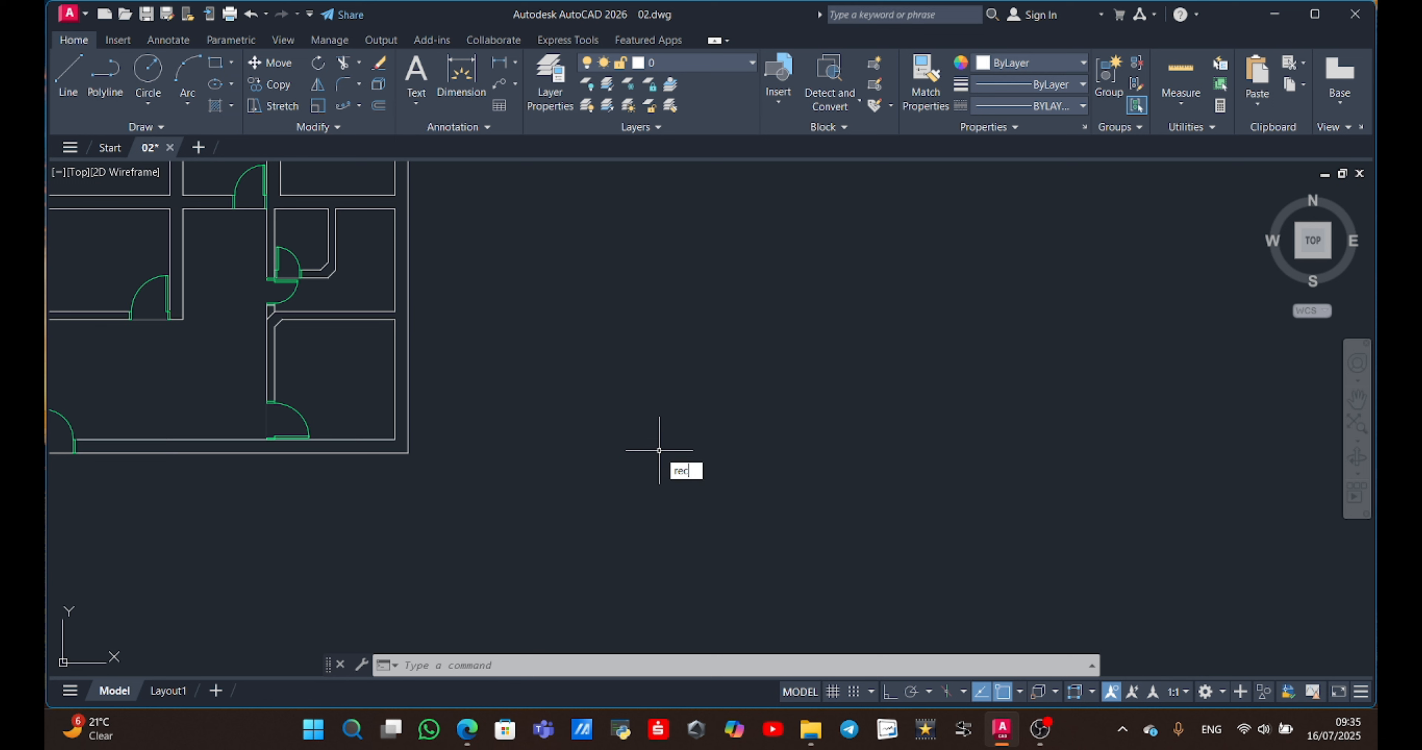
pyautogui.press('Return')
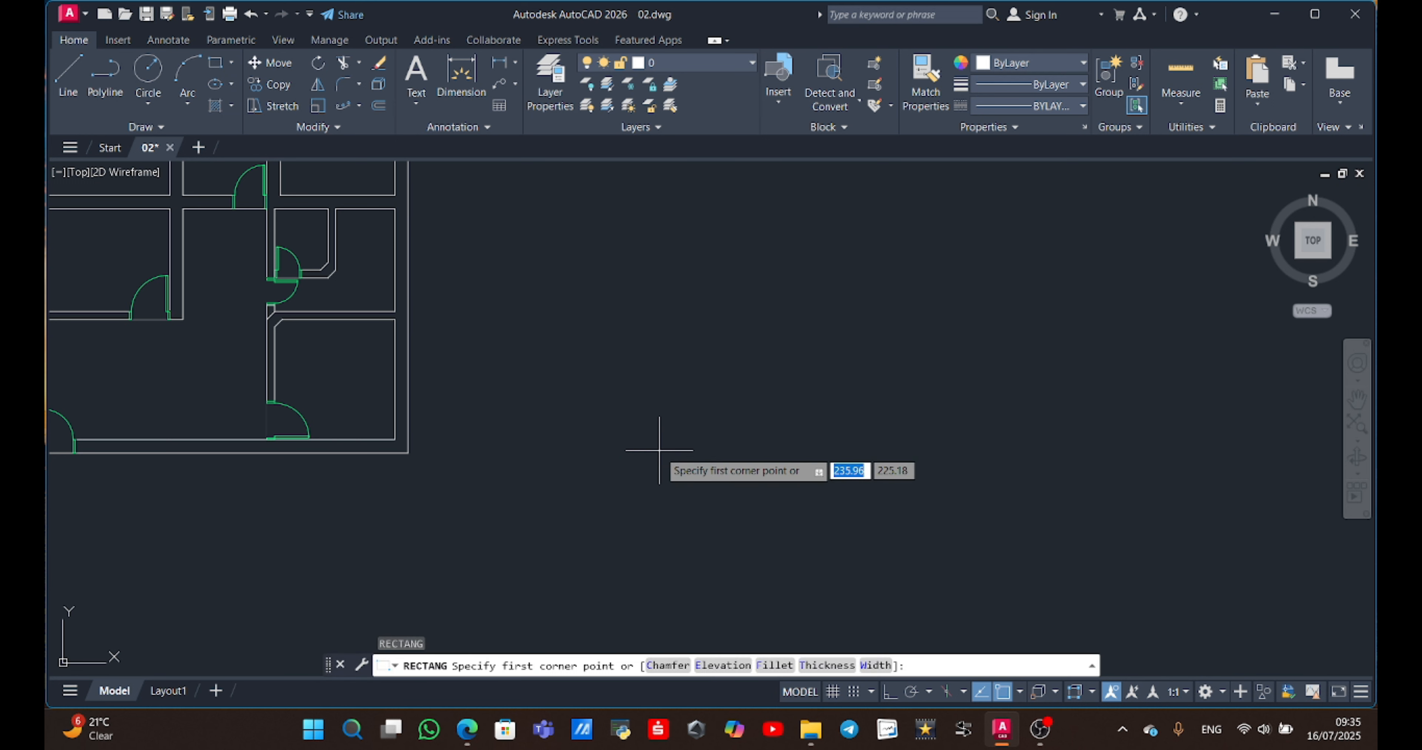
pyautogui.moveTo(659, 450); pyautogui.dragTo(536, 546, button='middle')
pyautogui.click(548, 529)
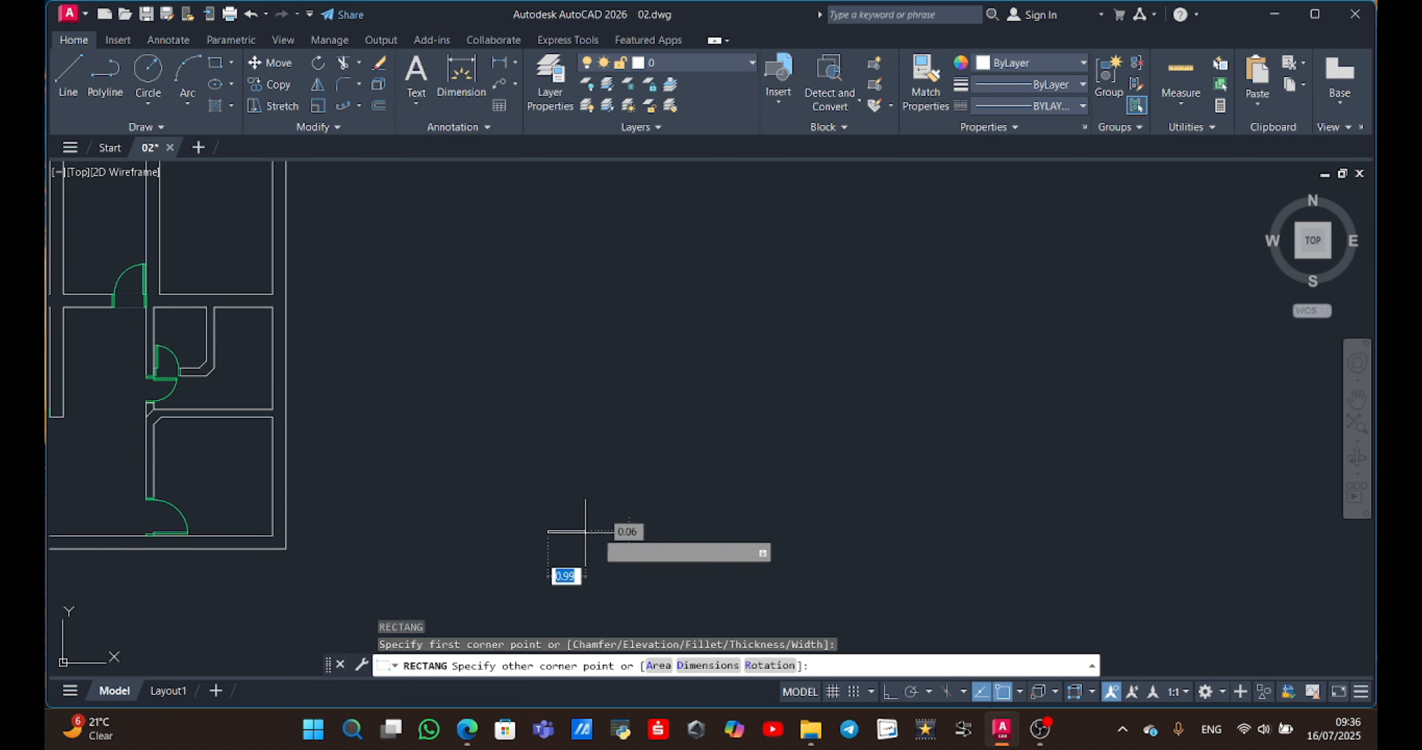
pyautogui.write('1')
pyautogui.press('Tab')
pyautogui.write('.35')
pyautogui.press('Return')
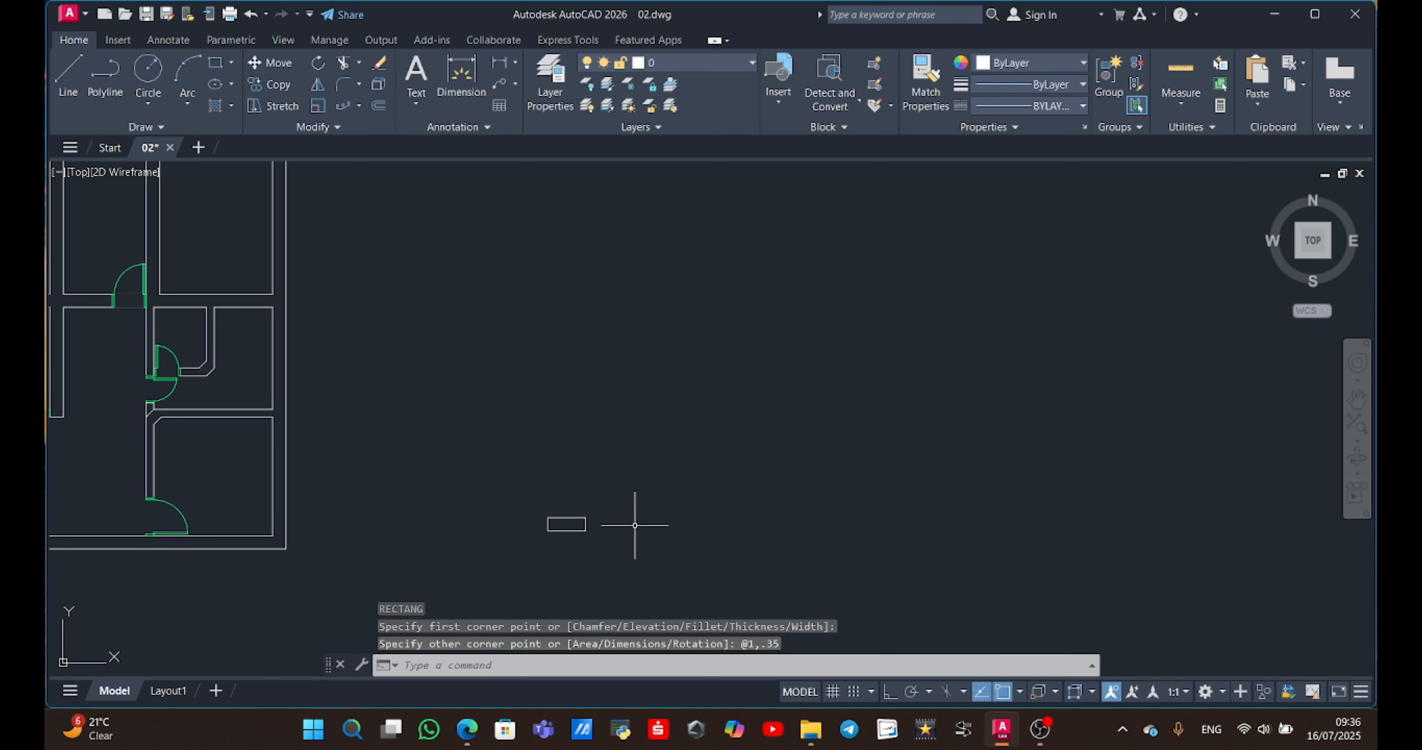
# Draw a horizontal line between the midpoints of the rectangle's two short sides.
pyautogui.scroll(8, 603, 539)
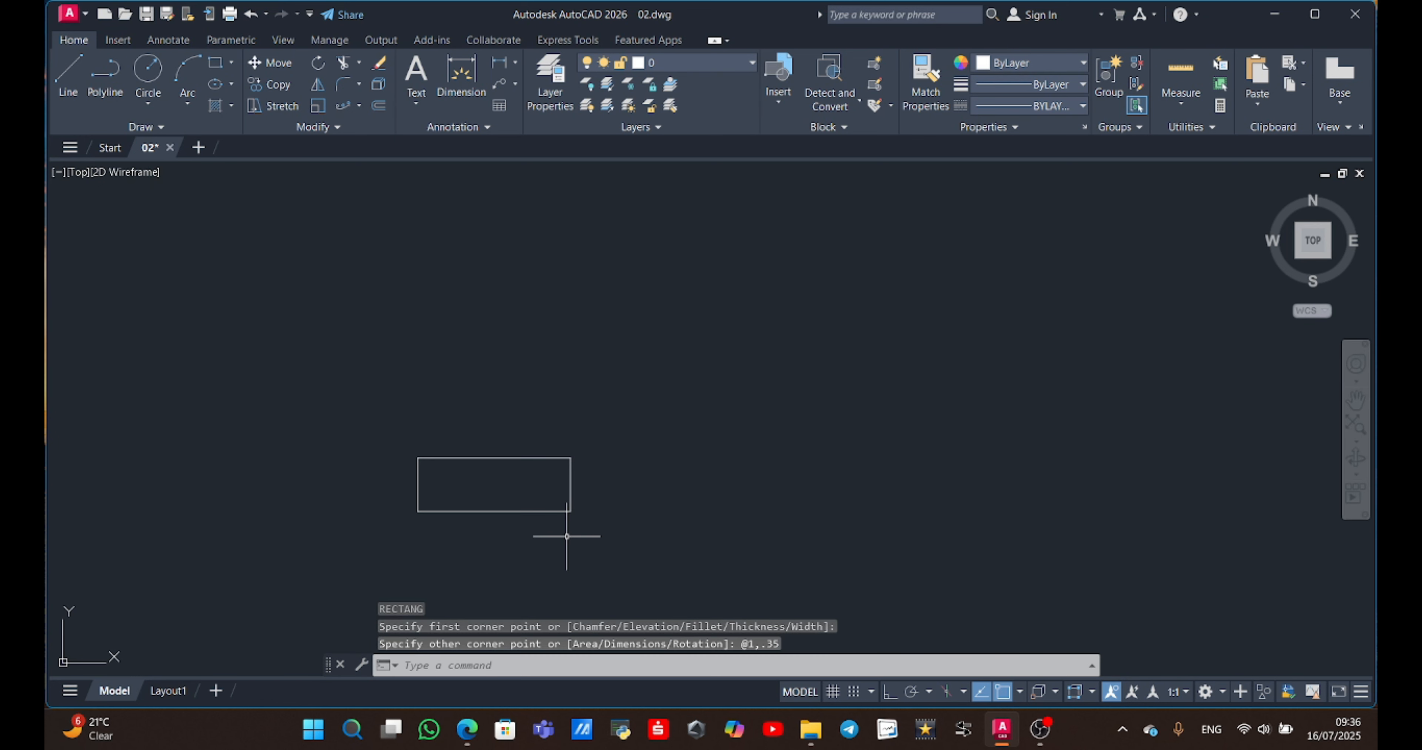
pyautogui.moveTo(564, 542); pyautogui.dragTo(691, 555, button='middle')
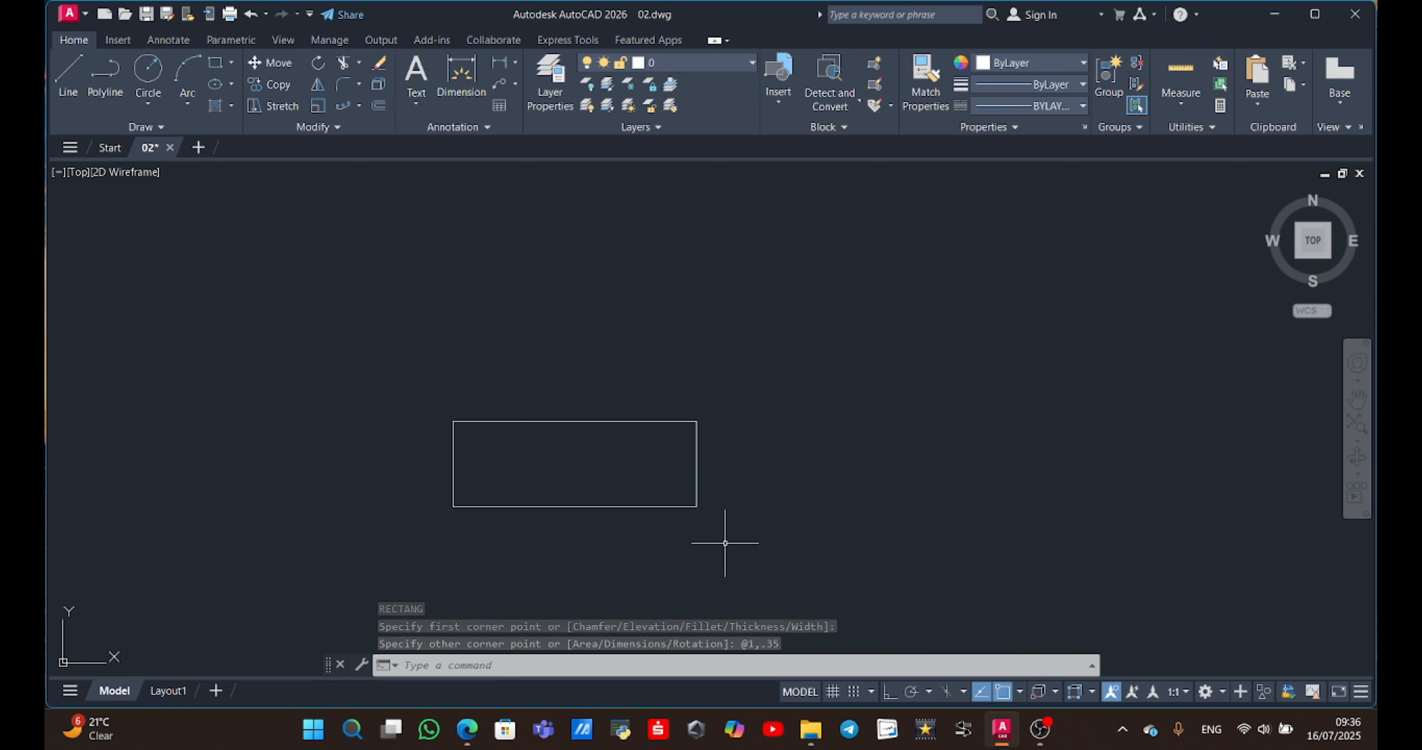
pyautogui.write('l')
pyautogui.press('Return')
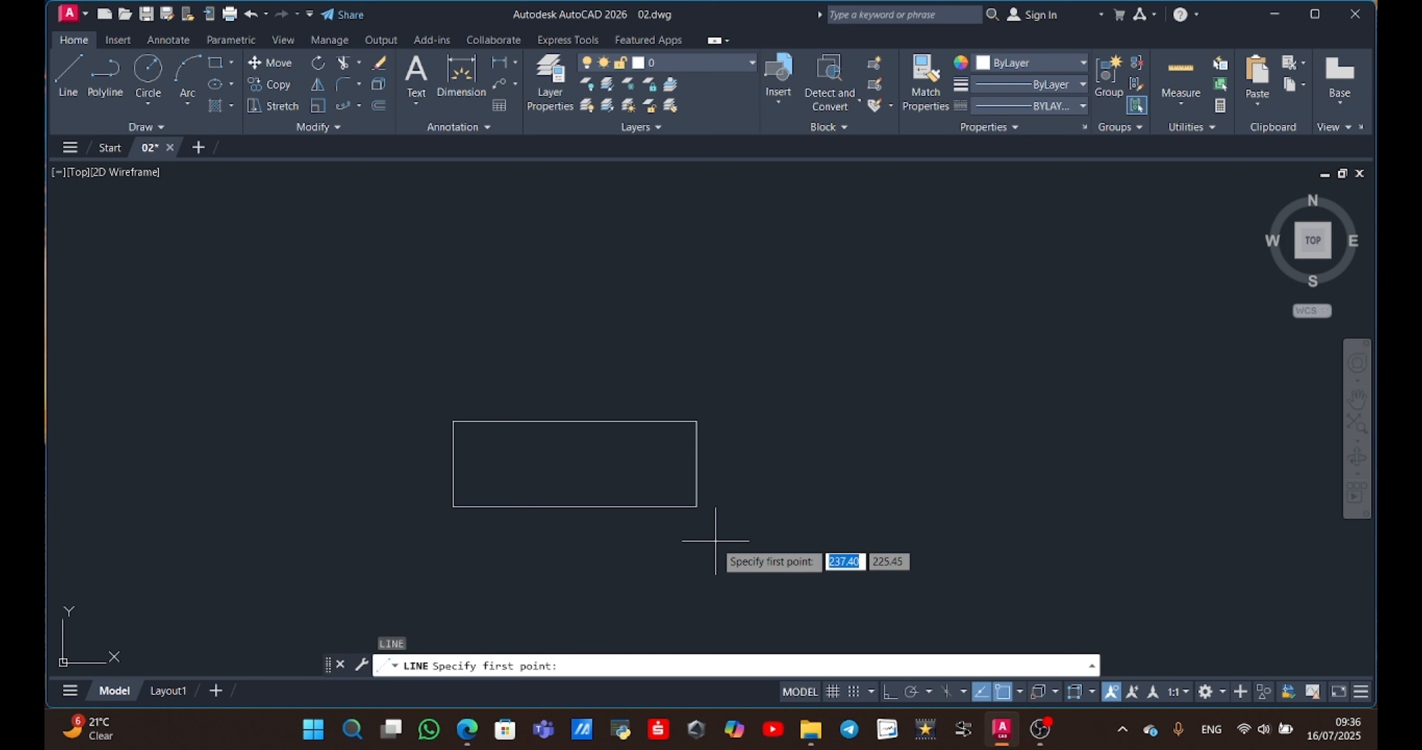
pyautogui.click(696, 464)
pyautogui.click(474, 463)
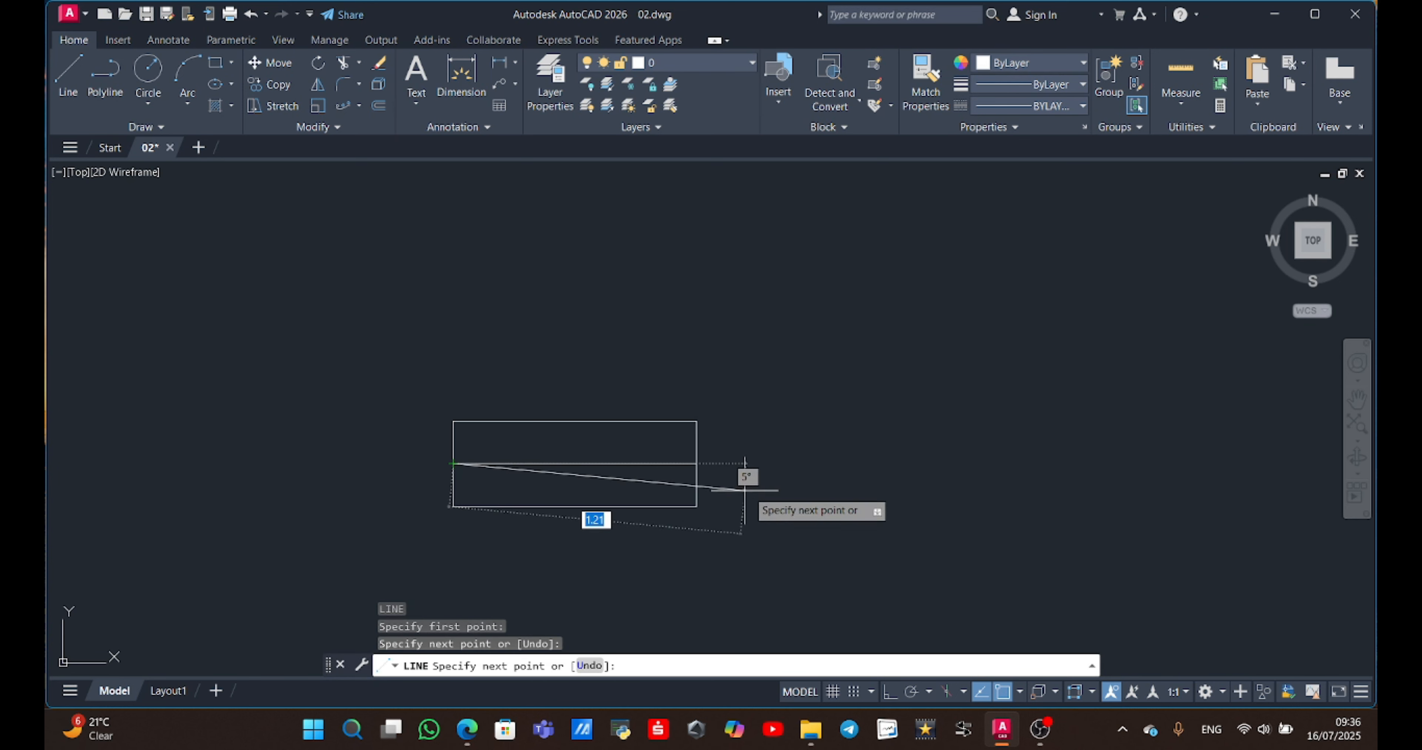
pyautogui.press('Escape')
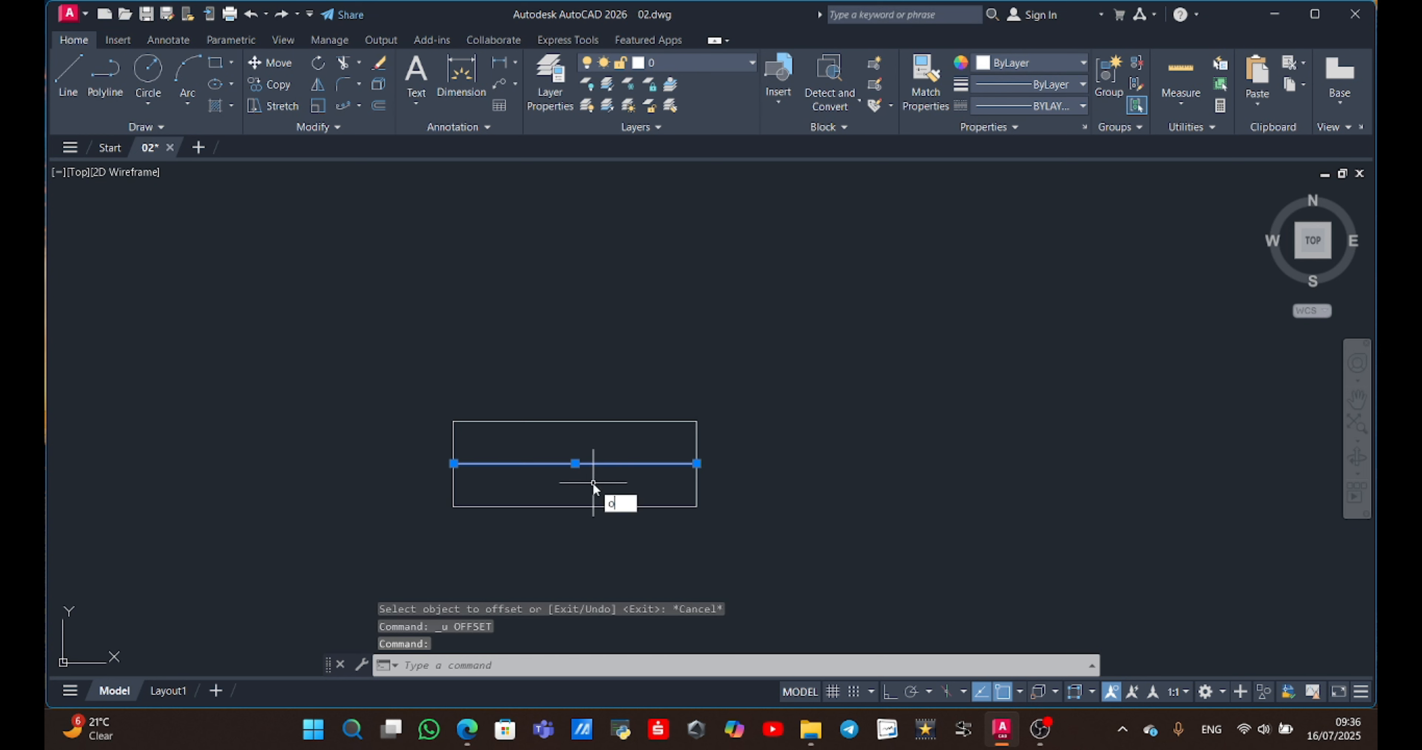
# Offset the rectangle's centre line by 0.05 to both sides.
pyautogui.press('Return')
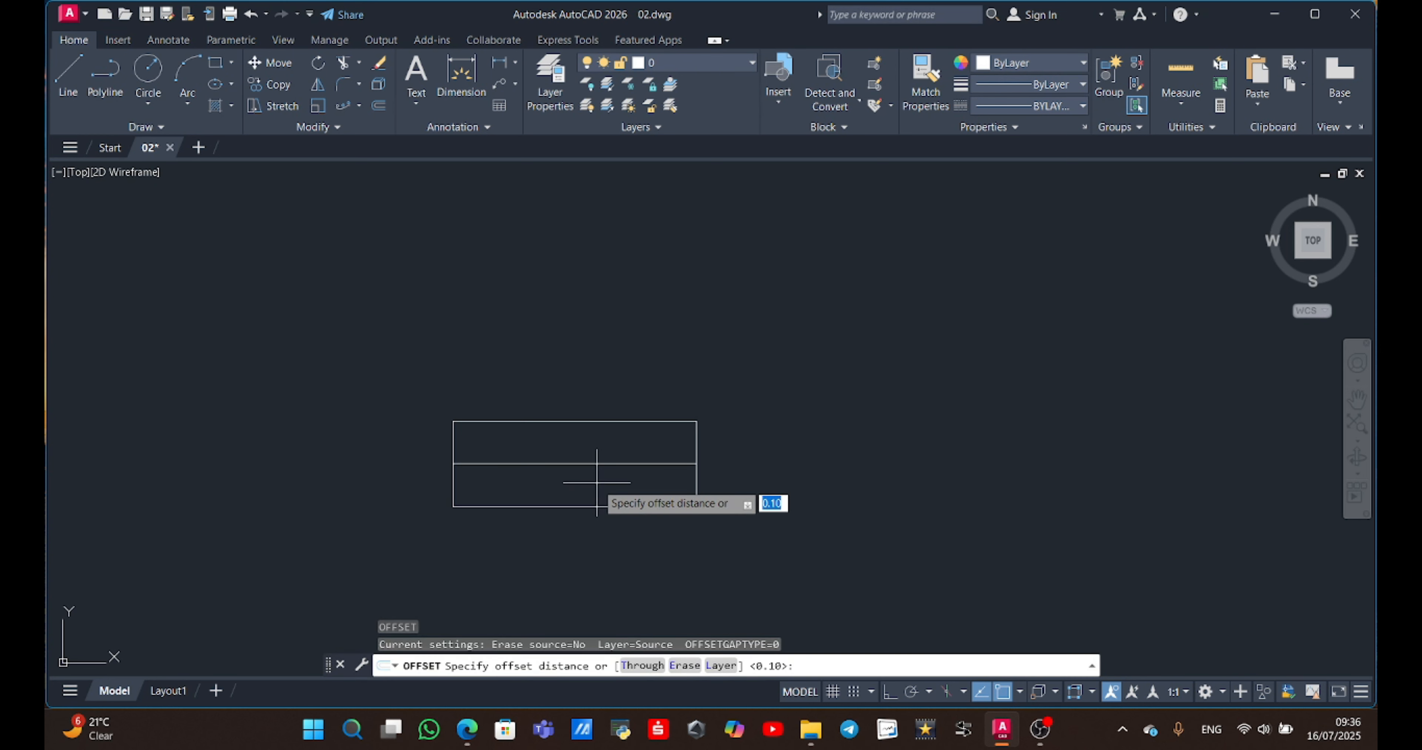
pyautogui.write('.05')
pyautogui.press('Return')
pyautogui.click(583, 463)
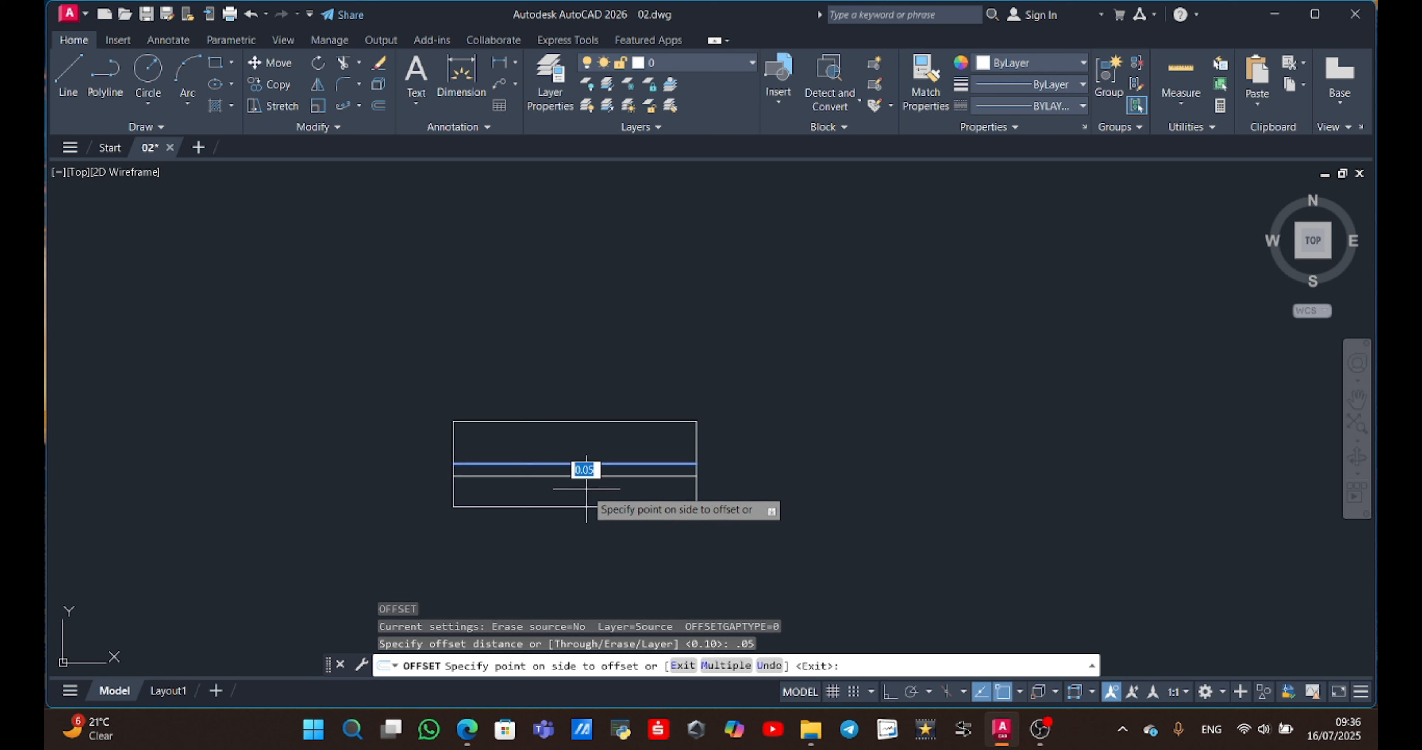
pyautogui.click(586, 488)
pyautogui.click(585, 464)
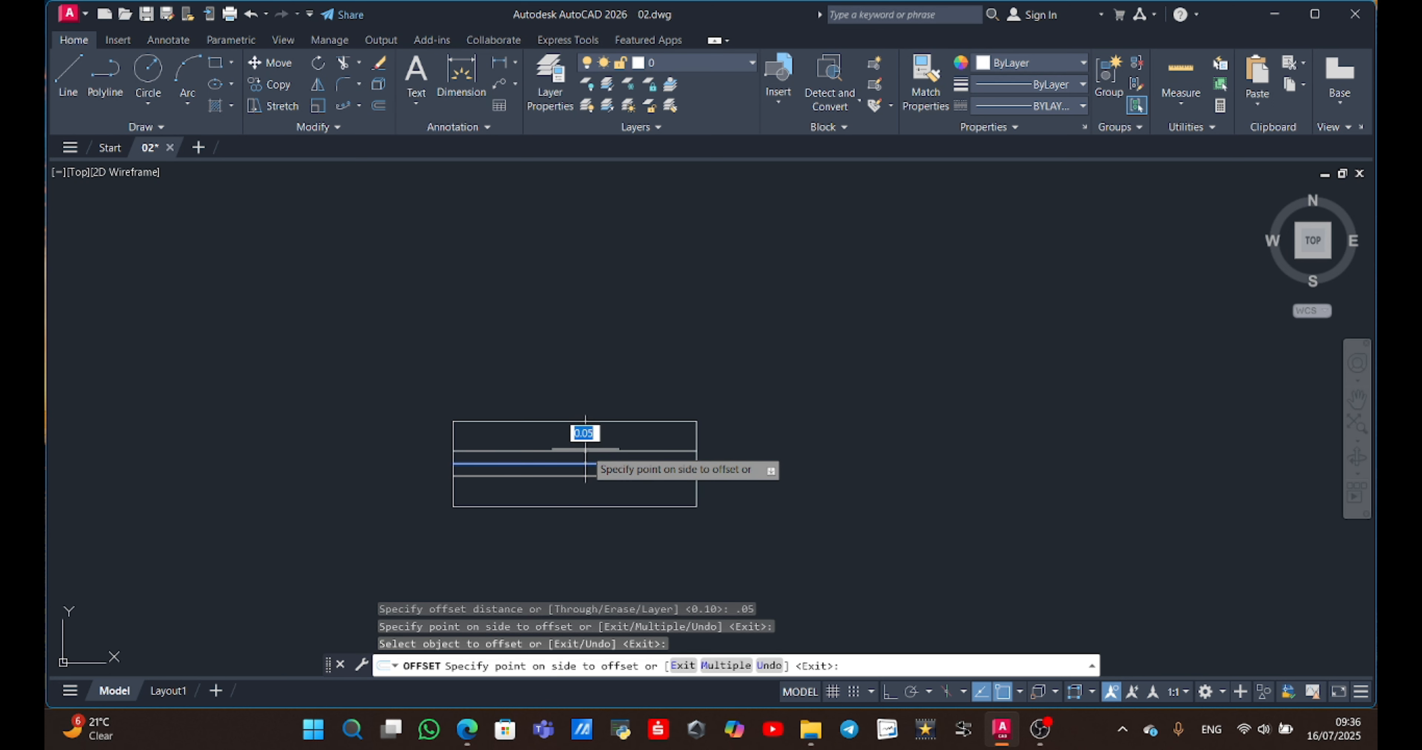
pyautogui.click(585, 448)
pyautogui.press('Escape')
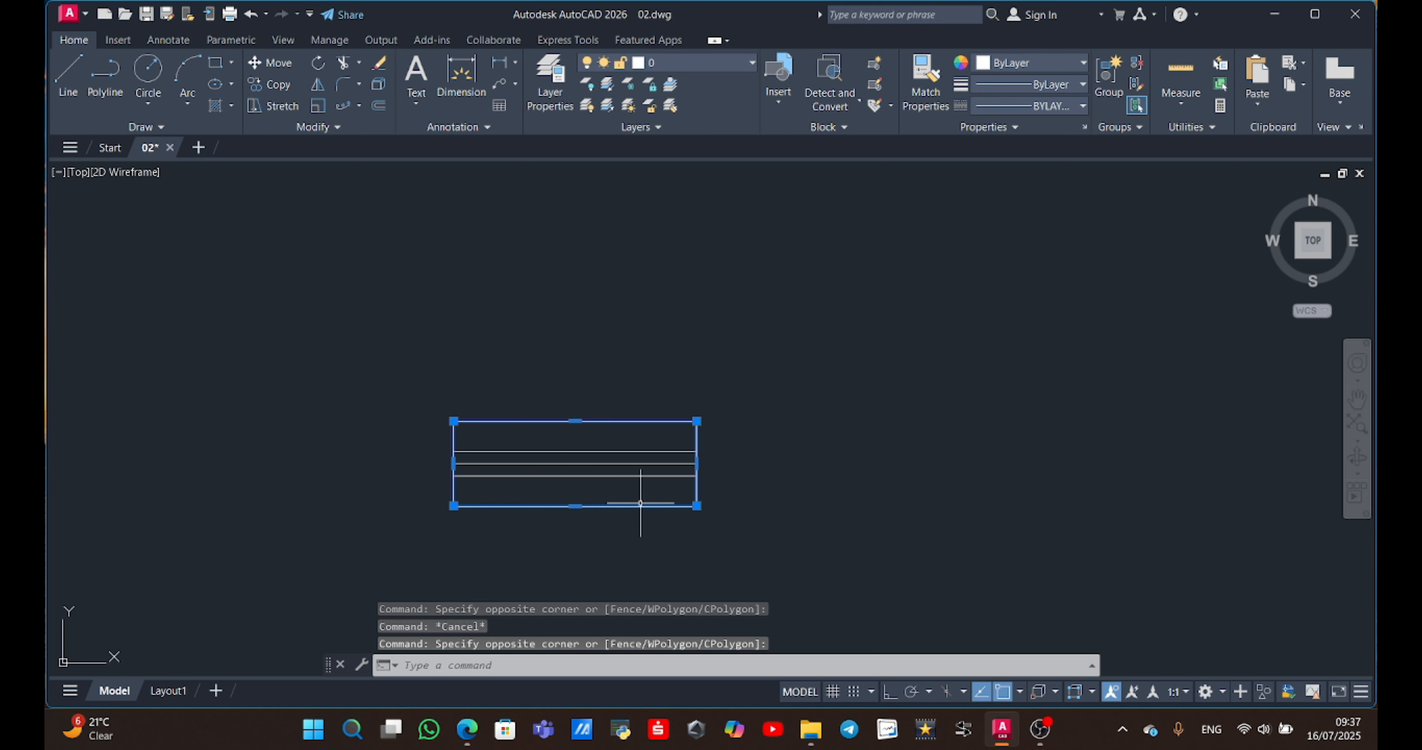
# Explode the rectangle and delete its two long horizontal edges.
pyautogui.write('X')
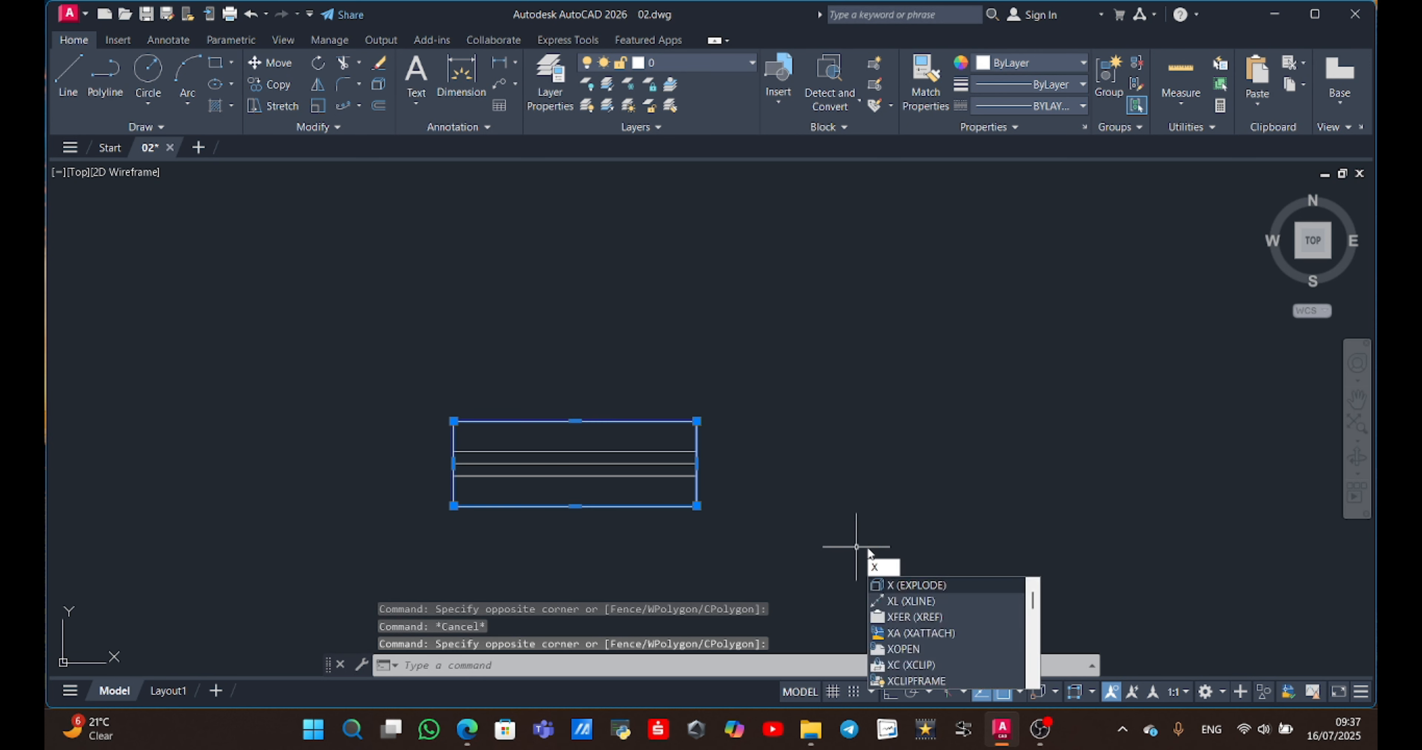
pyautogui.press('Return')
pyautogui.click(613, 521)
pyautogui.click(605, 499)
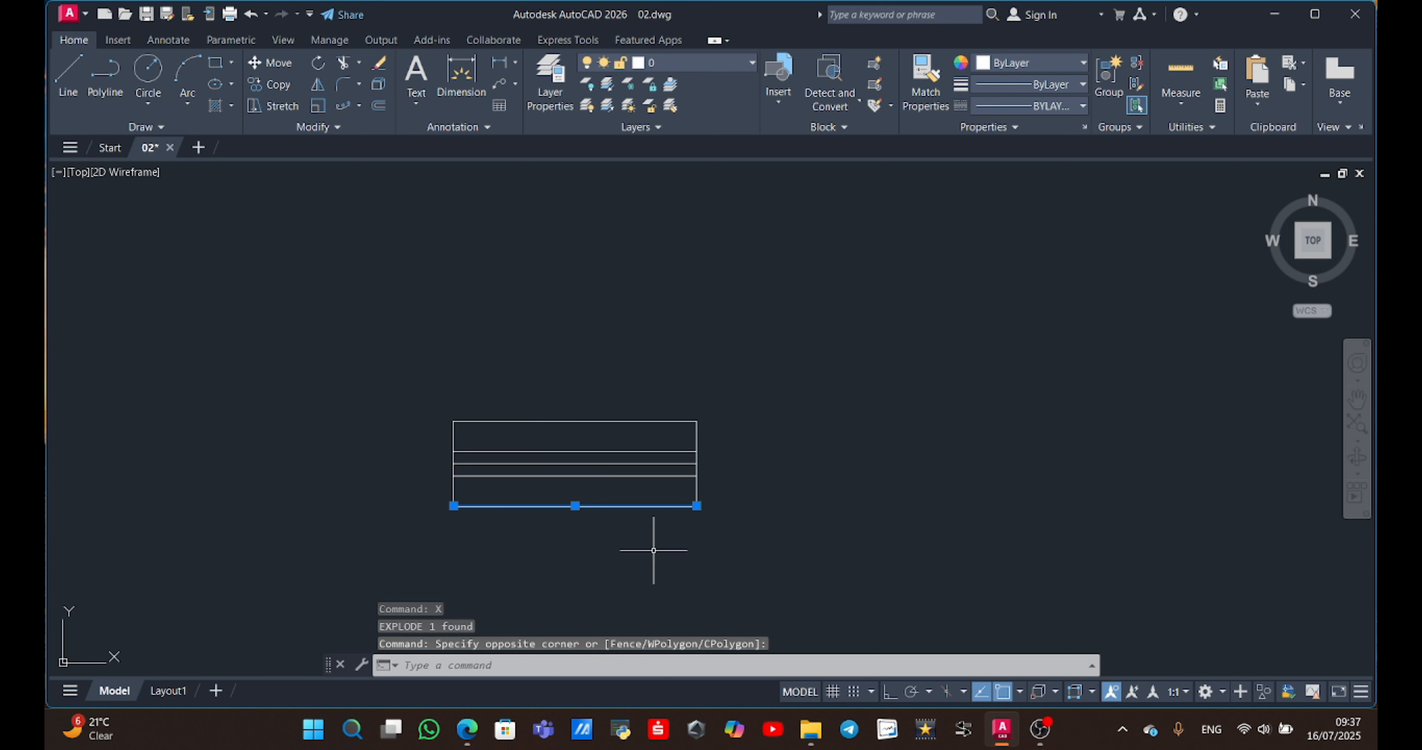
pyautogui.press('Delete')
pyautogui.click(616, 423)
pyautogui.click(620, 407)
pyautogui.press('Delete')
pyautogui.click(765, 406)
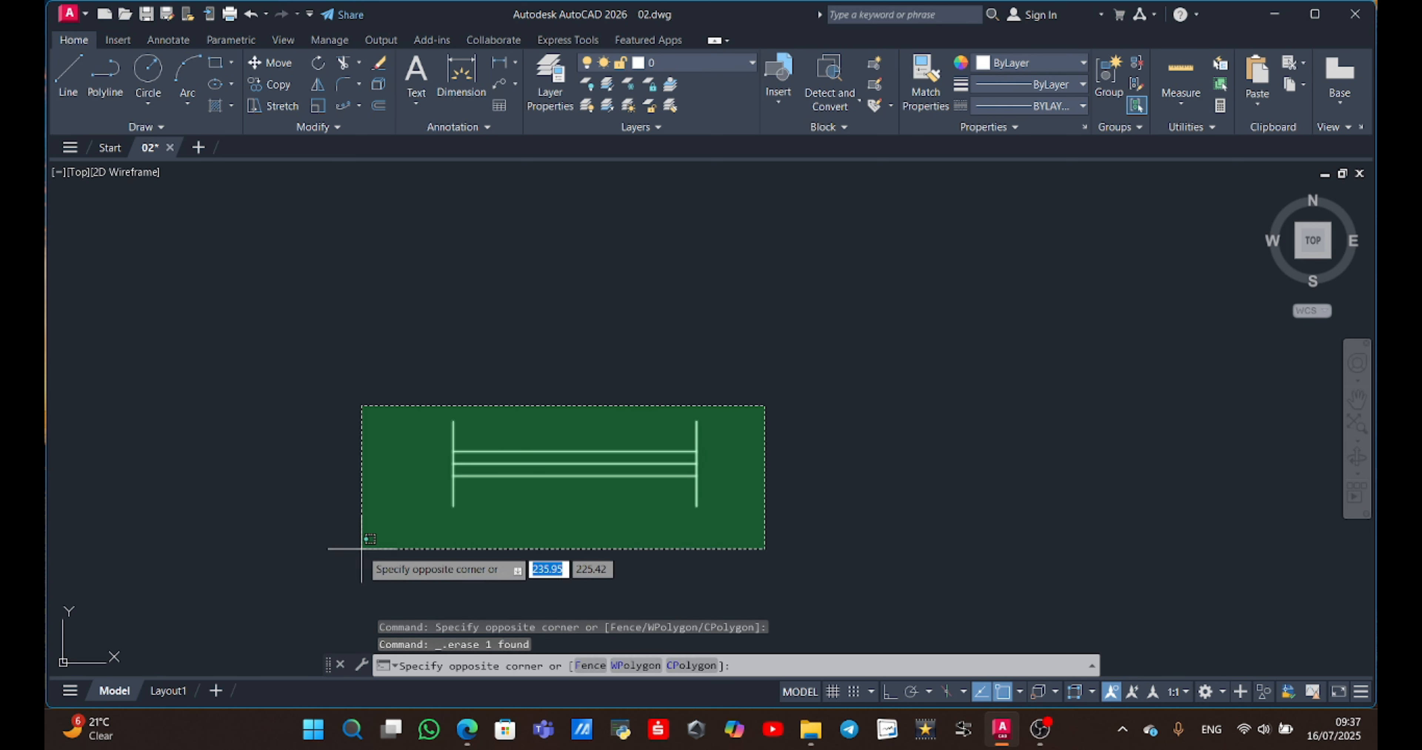
pyautogui.click(361, 548)
pyautogui.write('J')
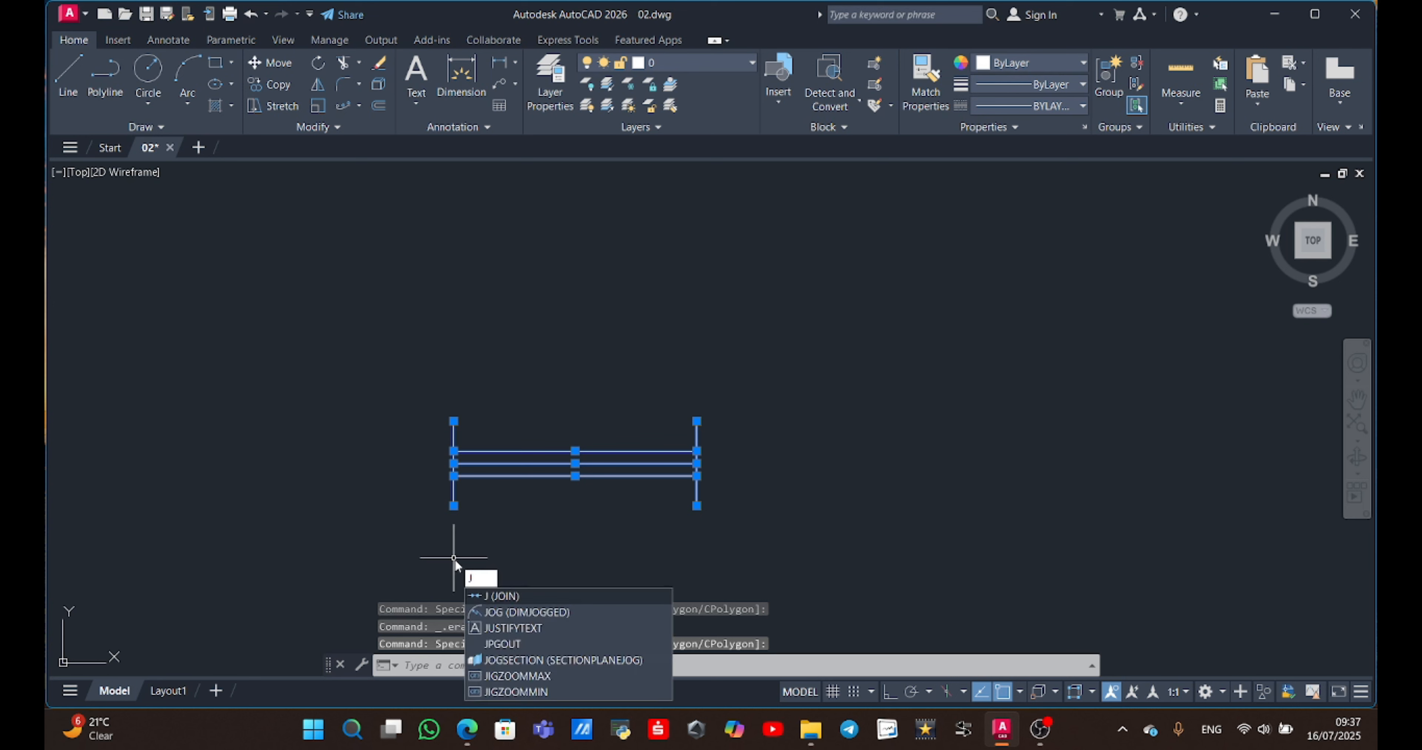
pyautogui.press('Escape')
# Group the three horizontal lines and two end lines of the window symbol.
pyautogui.click(842, 402)
pyautogui.click(328, 505)
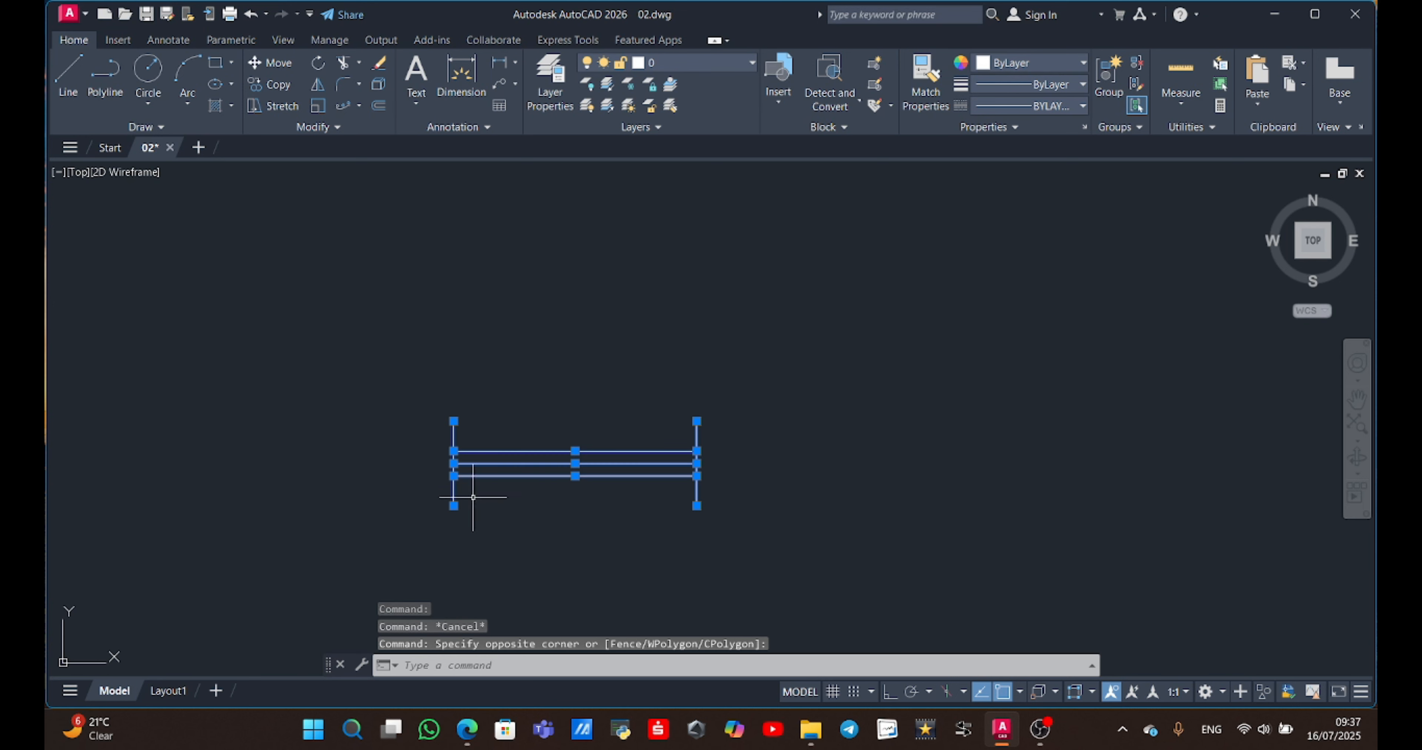
pyautogui.rightClick(560, 471)
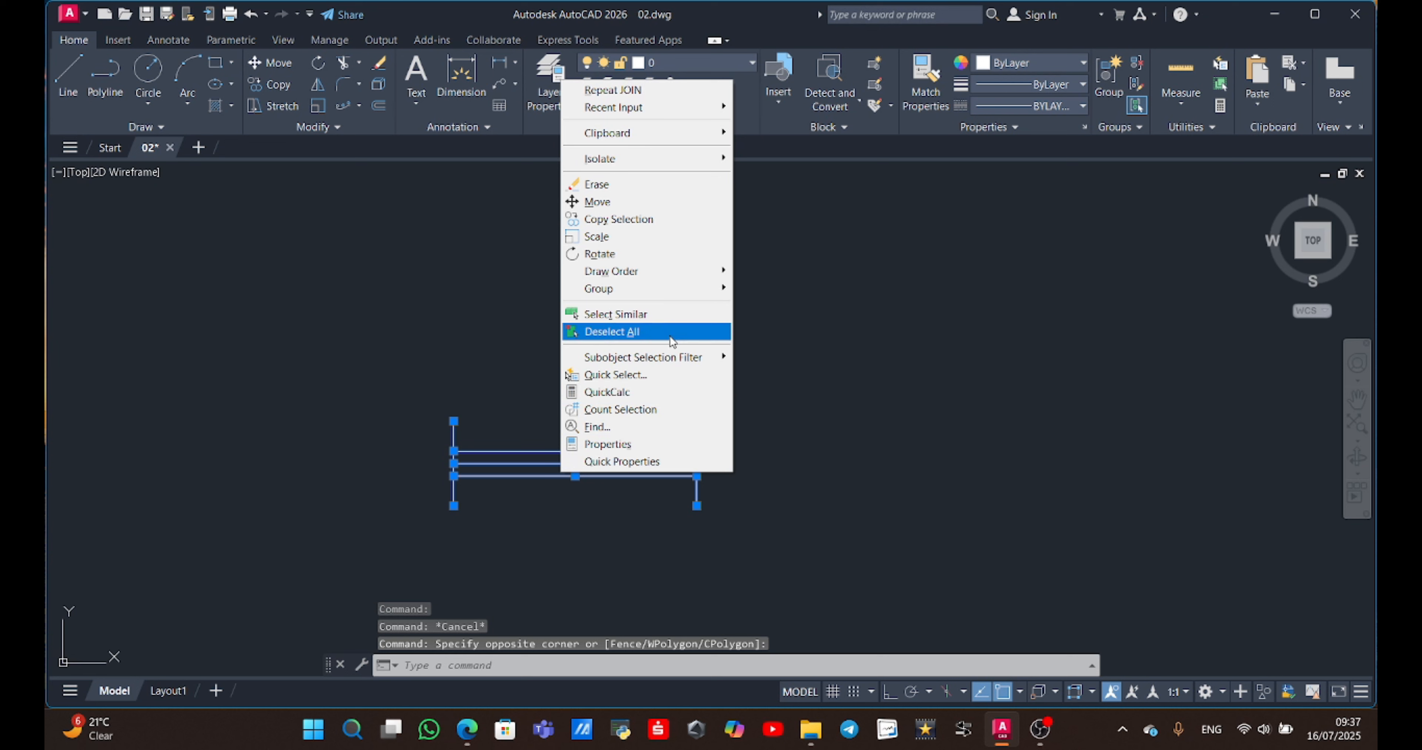
pyautogui.moveTo(676, 287)
pyautogui.click(746, 290)
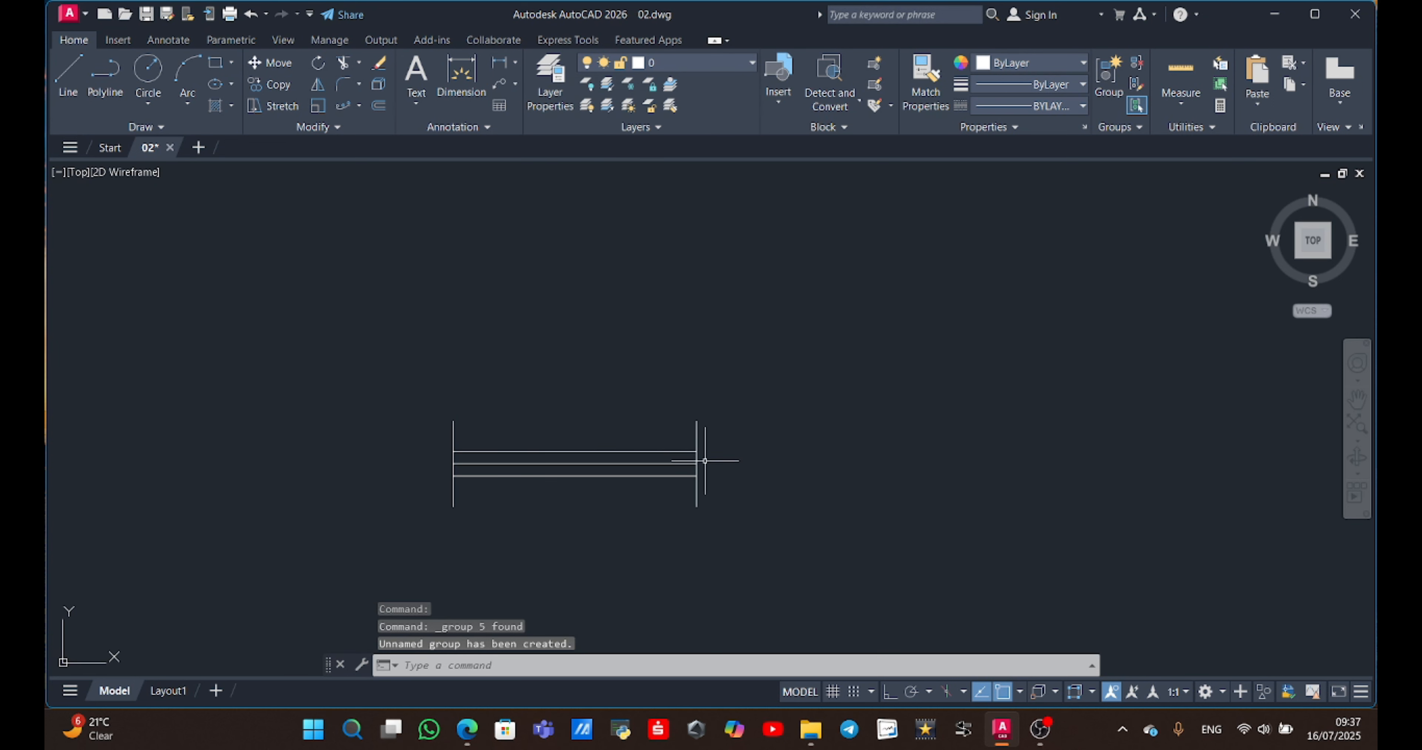
# Make window the current layer and assign the grouped window symbol to it.
pyautogui.click(725, 60)
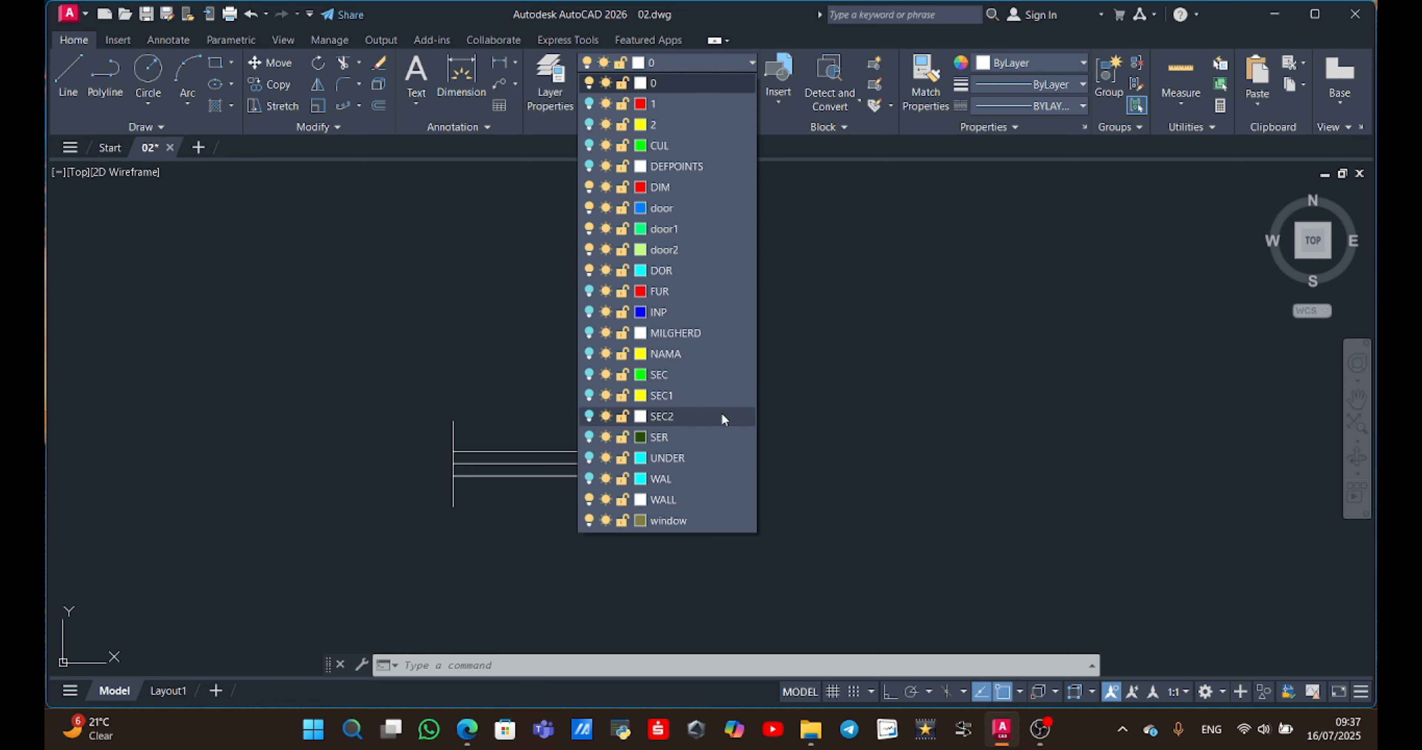
pyautogui.click(670, 520)
pyautogui.click(755, 418)
pyautogui.click(392, 551)
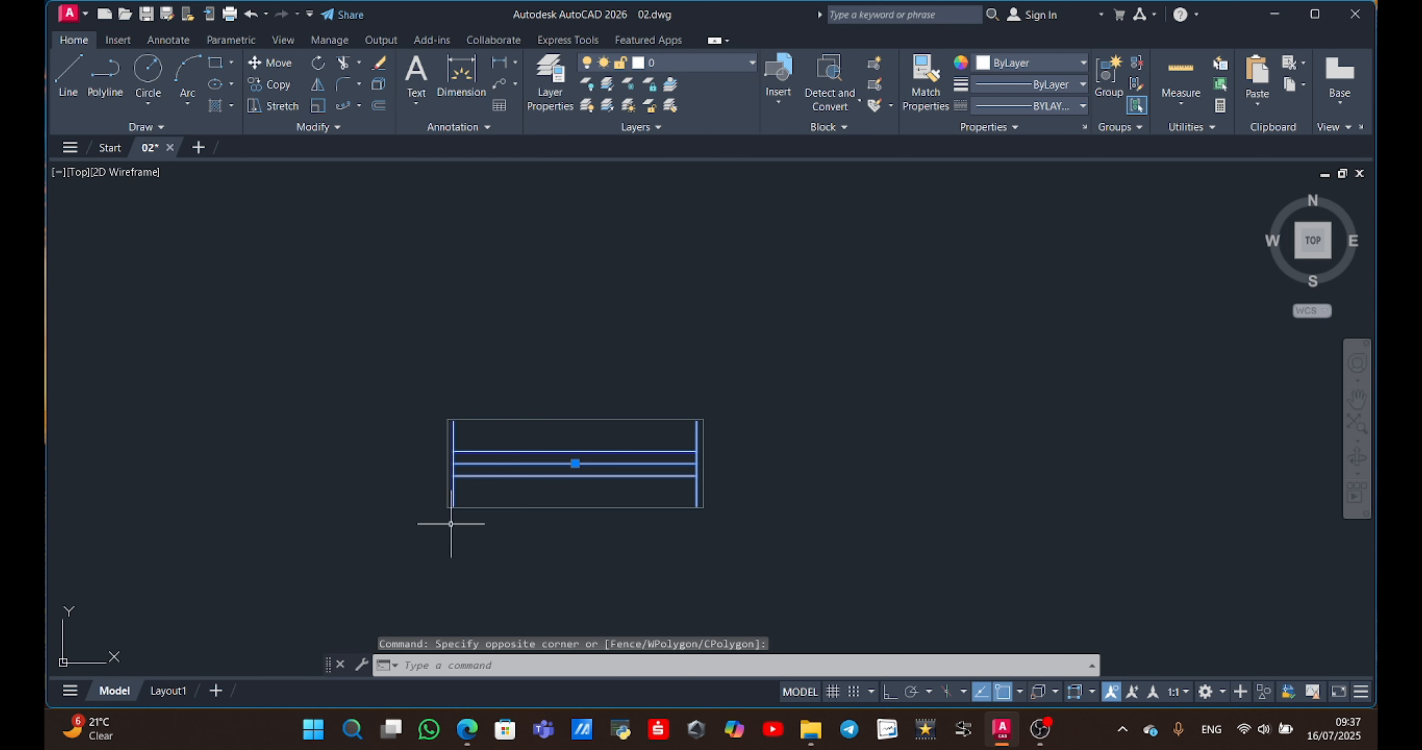
pyautogui.click(710, 65)
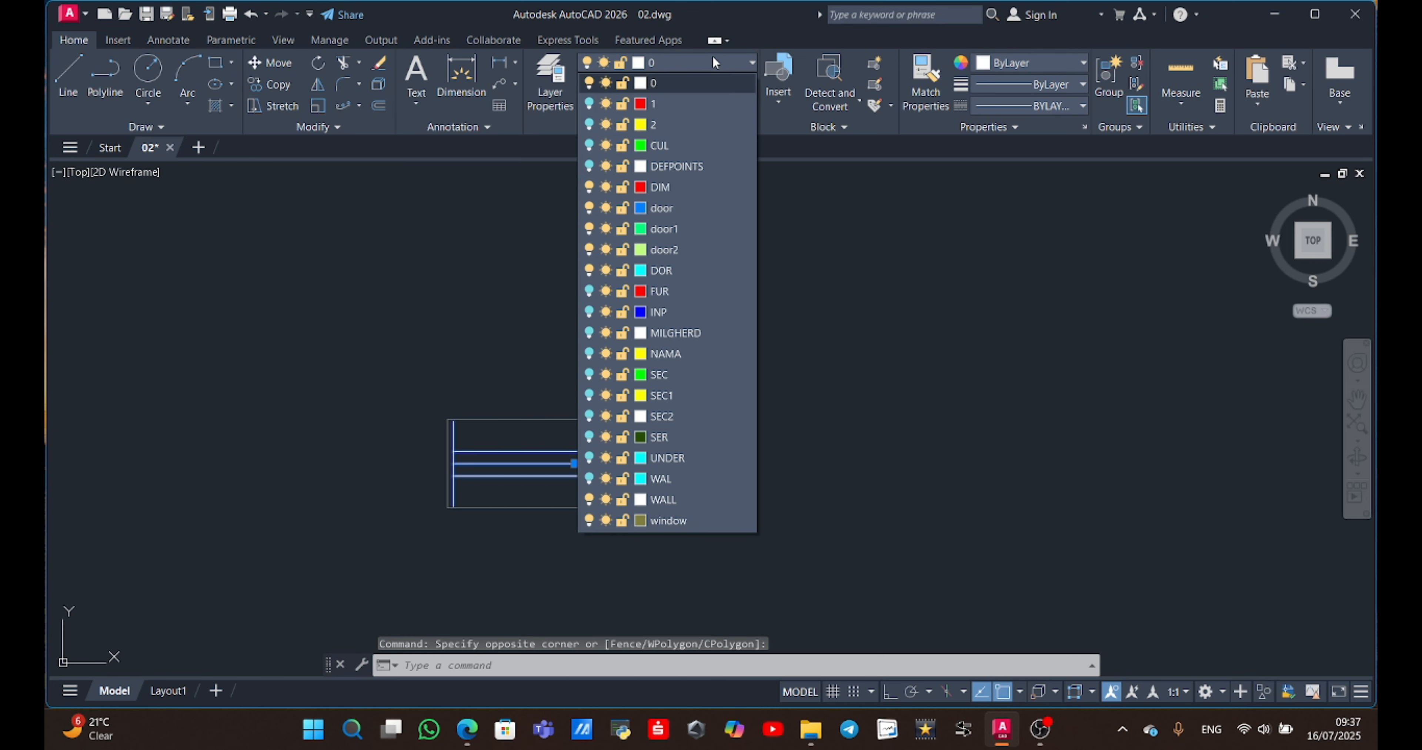
pyautogui.click(655, 521)
pyautogui.press('Escape')
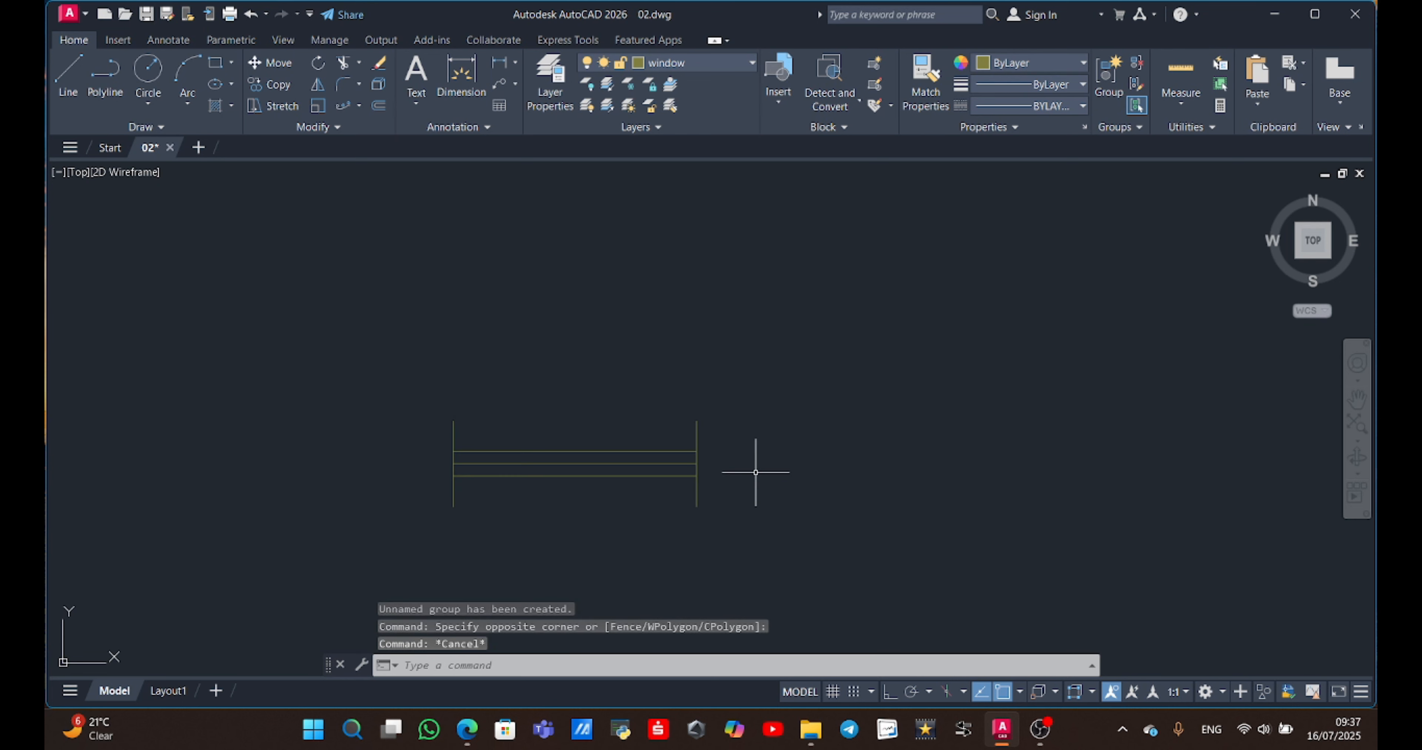
# Copy the window group from its lower-left endpoint to a spot just below the plan's bottom wall, near the entrance door.
pyautogui.click(760, 412)
pyautogui.click(422, 549)
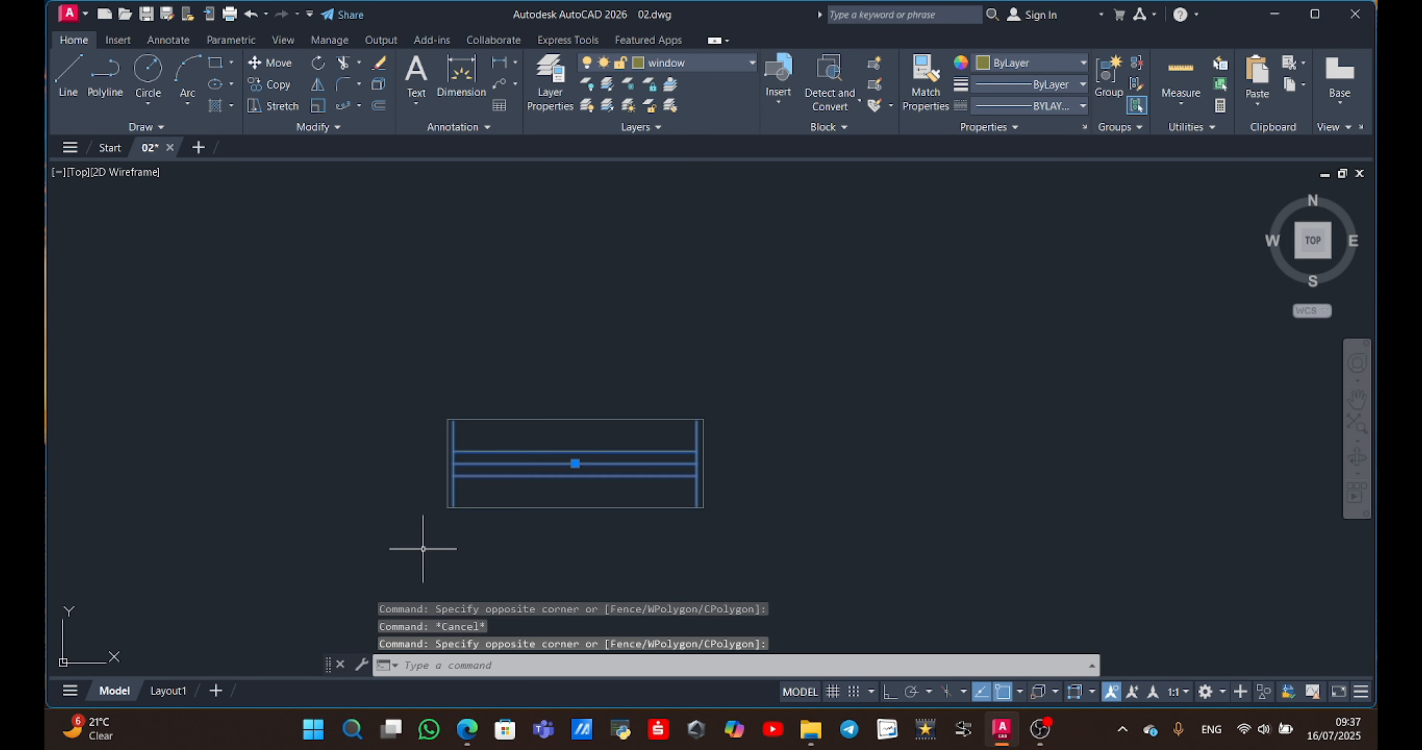
pyautogui.write('CO')
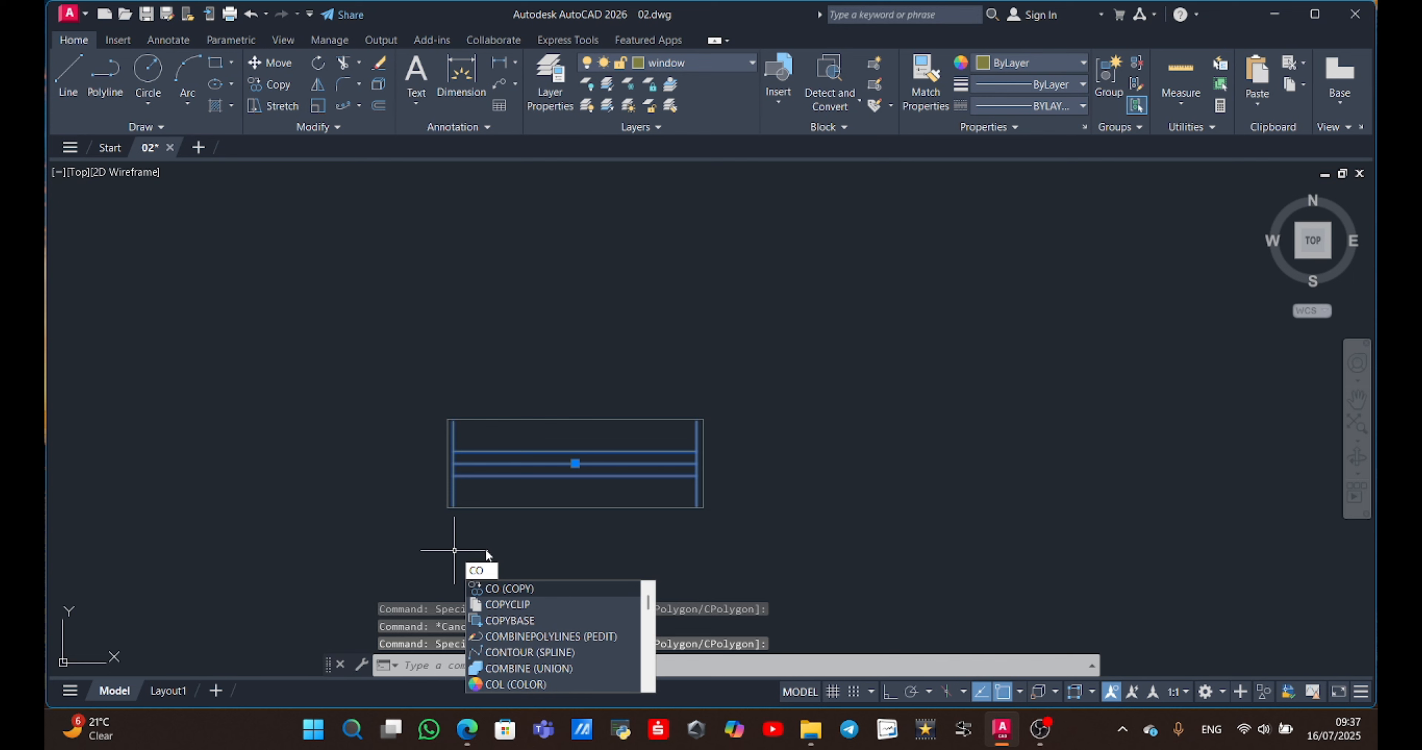
pyautogui.press('Return')
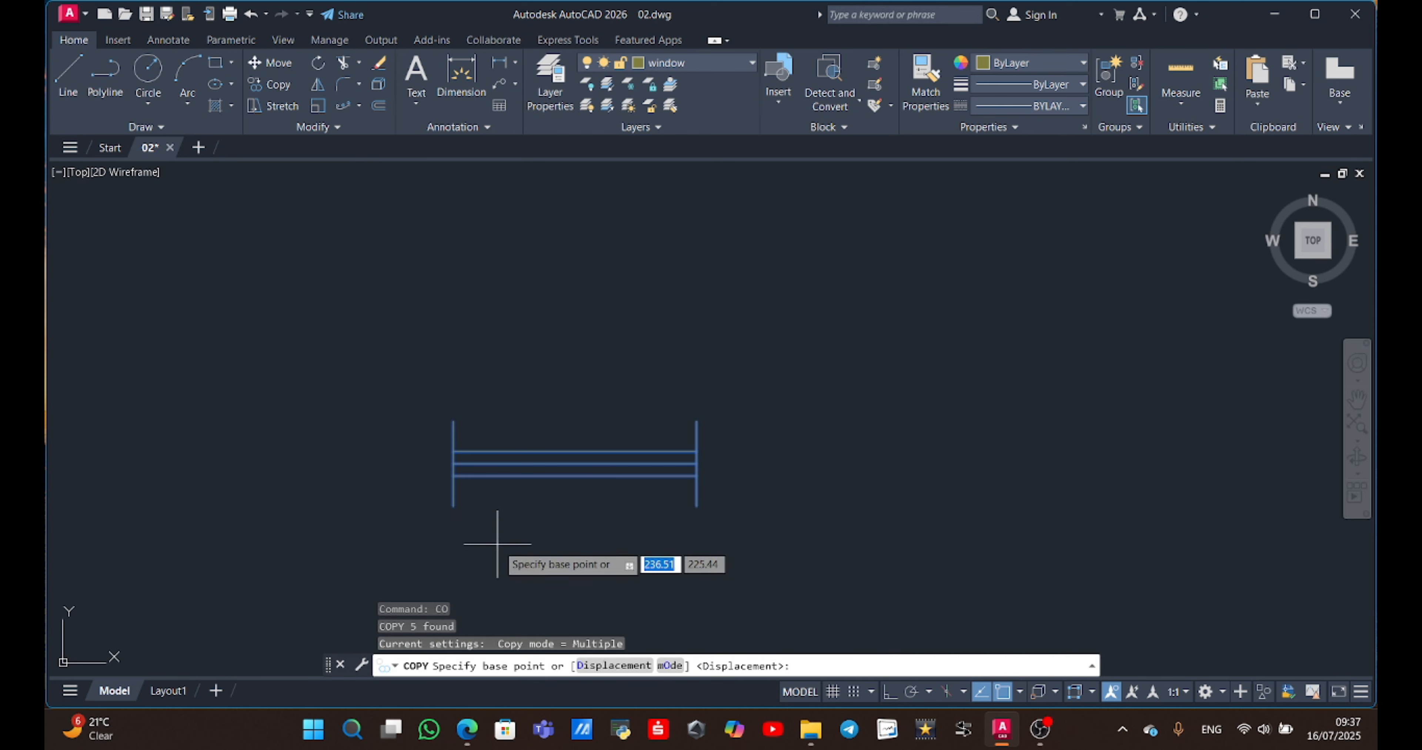
pyautogui.click(453, 505)
pyautogui.scroll(-6, 171, 532)
pyautogui.moveTo(184, 538); pyautogui.dragTo(359, 521, button='middle')
pyautogui.click(349, 515)
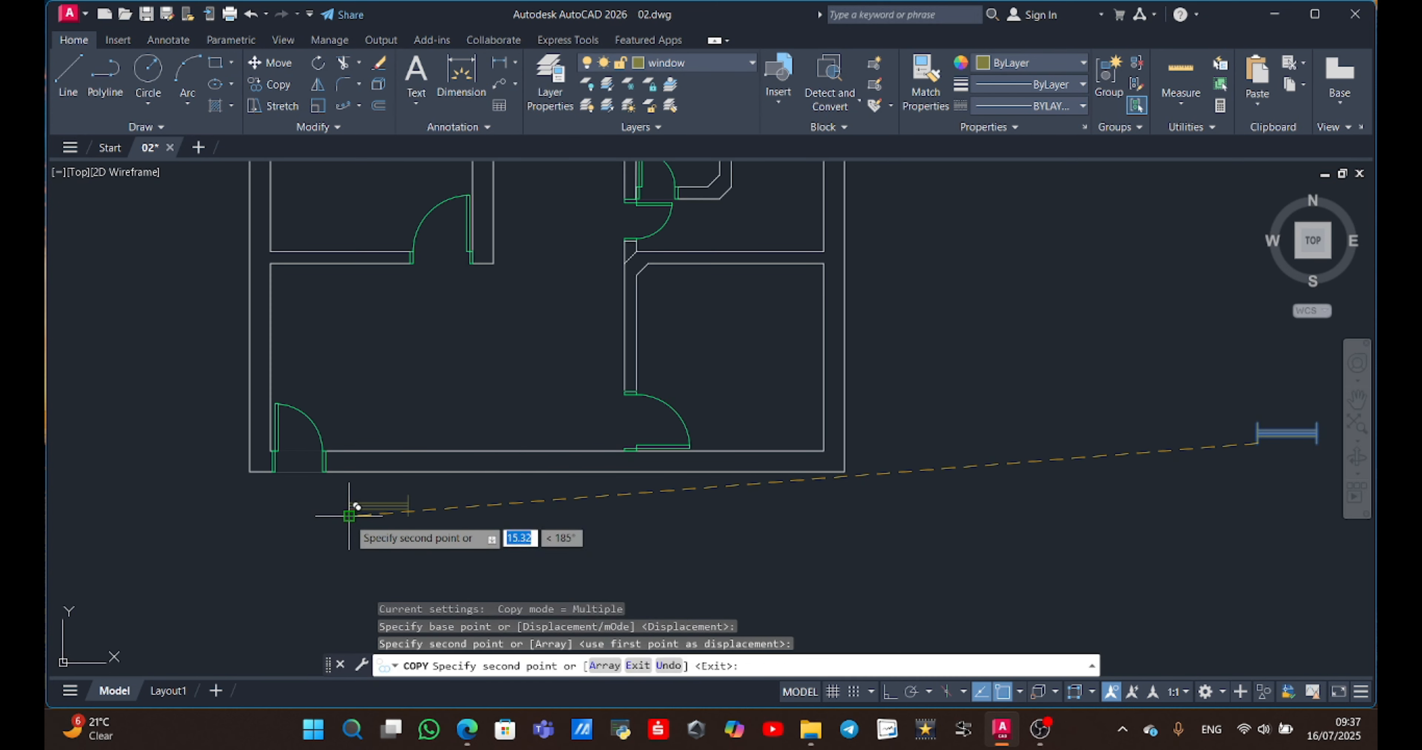
pyautogui.press('Escape')
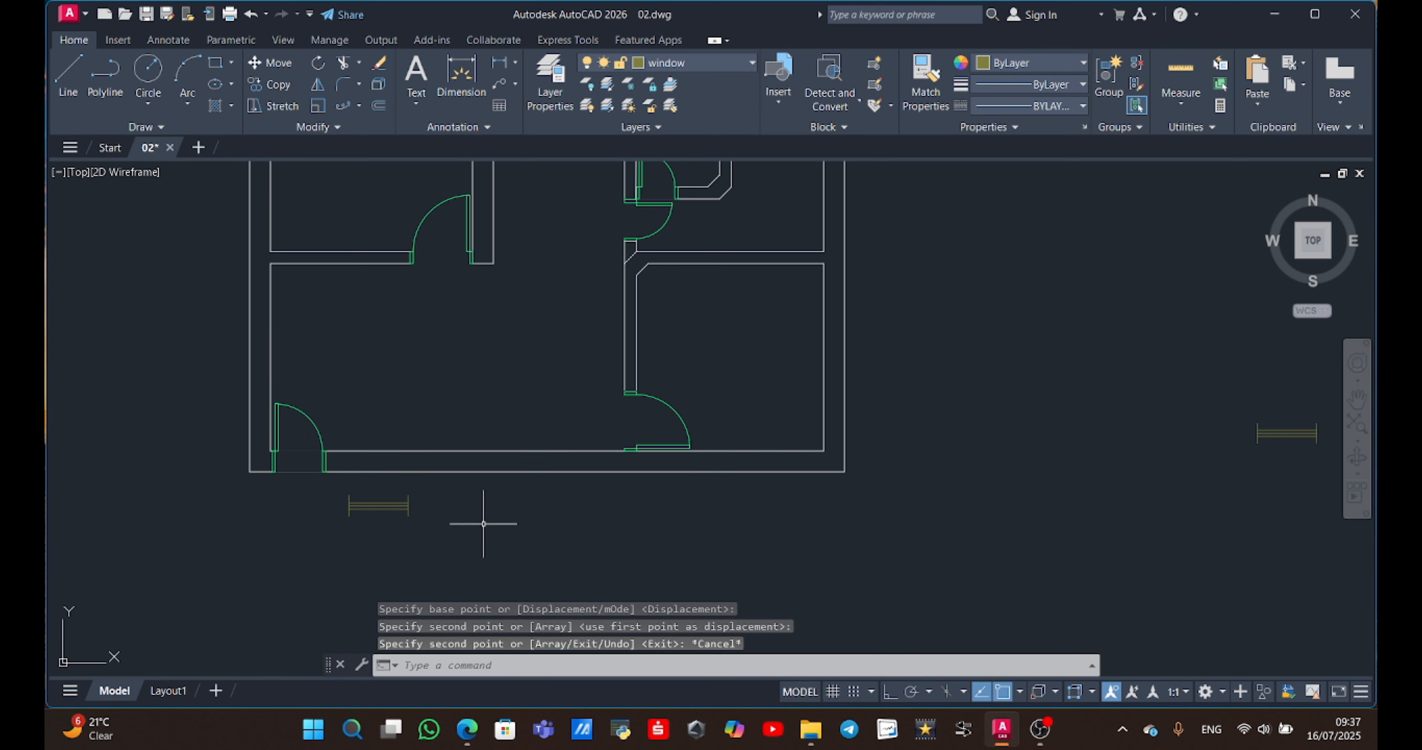
pyautogui.moveTo(483, 524); pyautogui.dragTo(1196, 495, button='middle')
pyautogui.scroll(-2, 1196, 495)
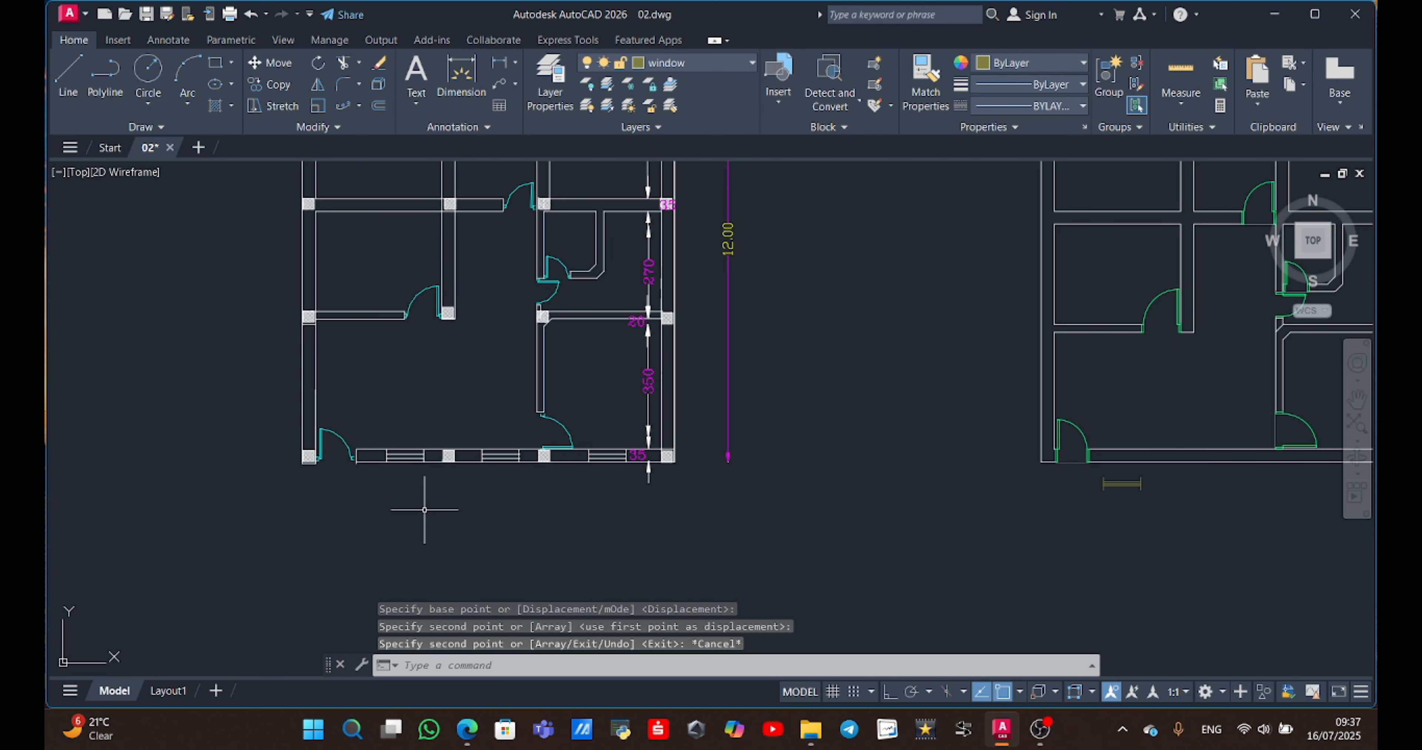
# Measure the distance along the reference plan's bottom wall from the entrance door opening to the first window.
pyautogui.write('Dio')
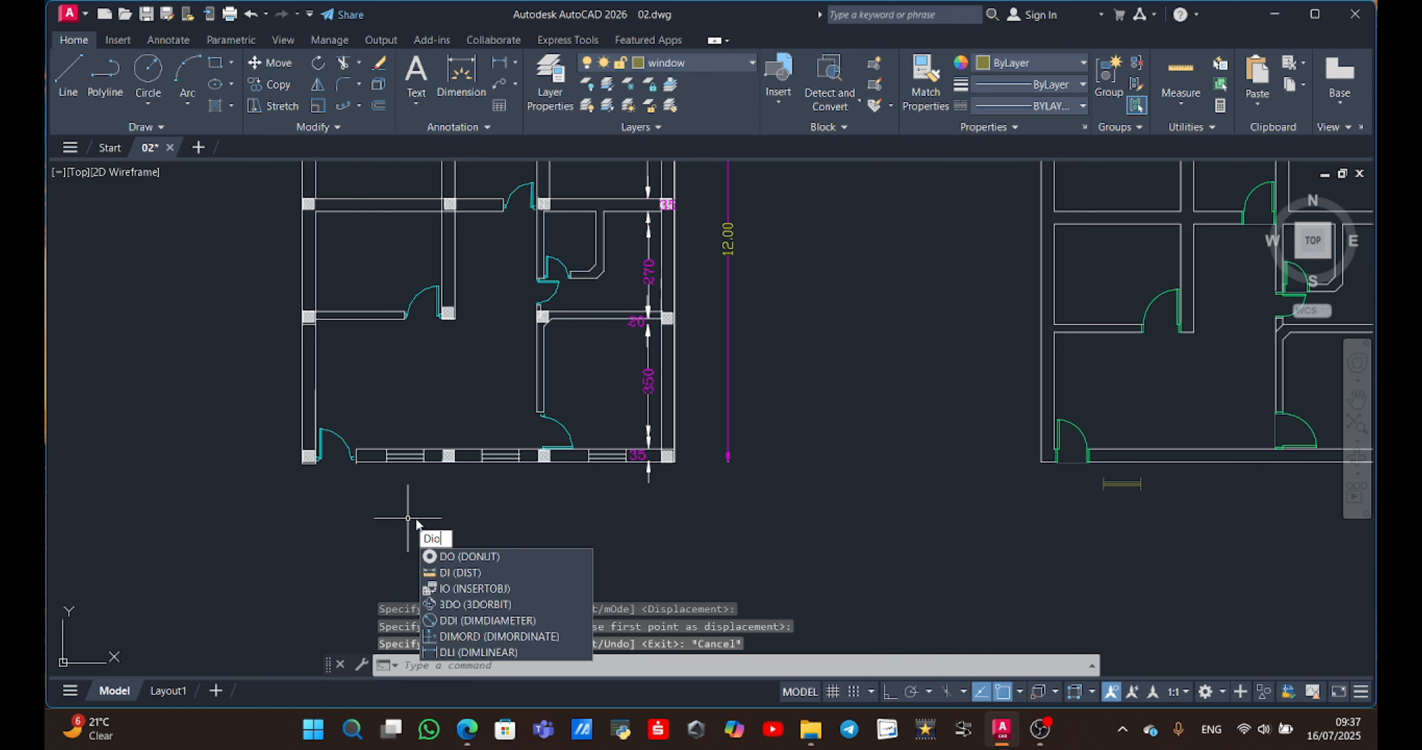
pyautogui.press('Return')
pyautogui.scroll(6, 354, 475)
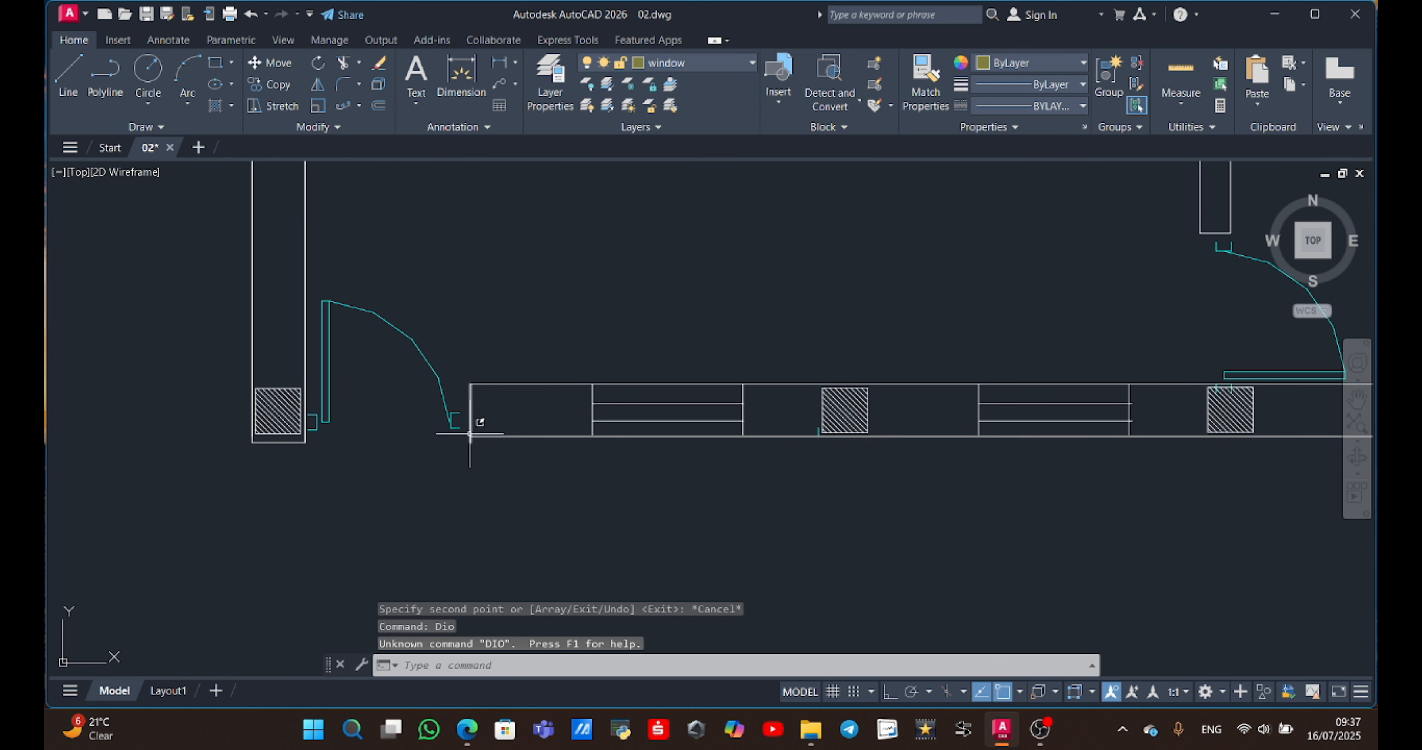
pyautogui.write('DI')
pyautogui.press('Return')
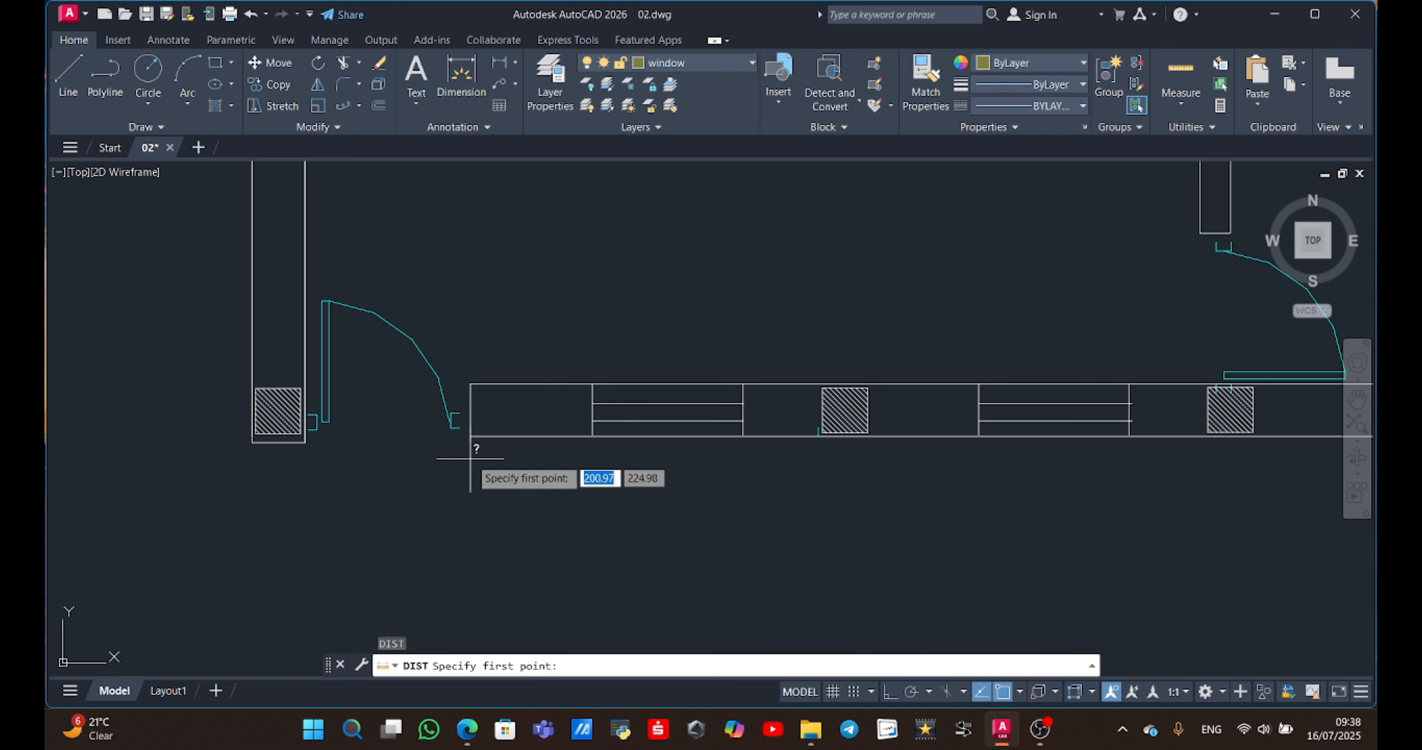
pyautogui.click(470, 435)
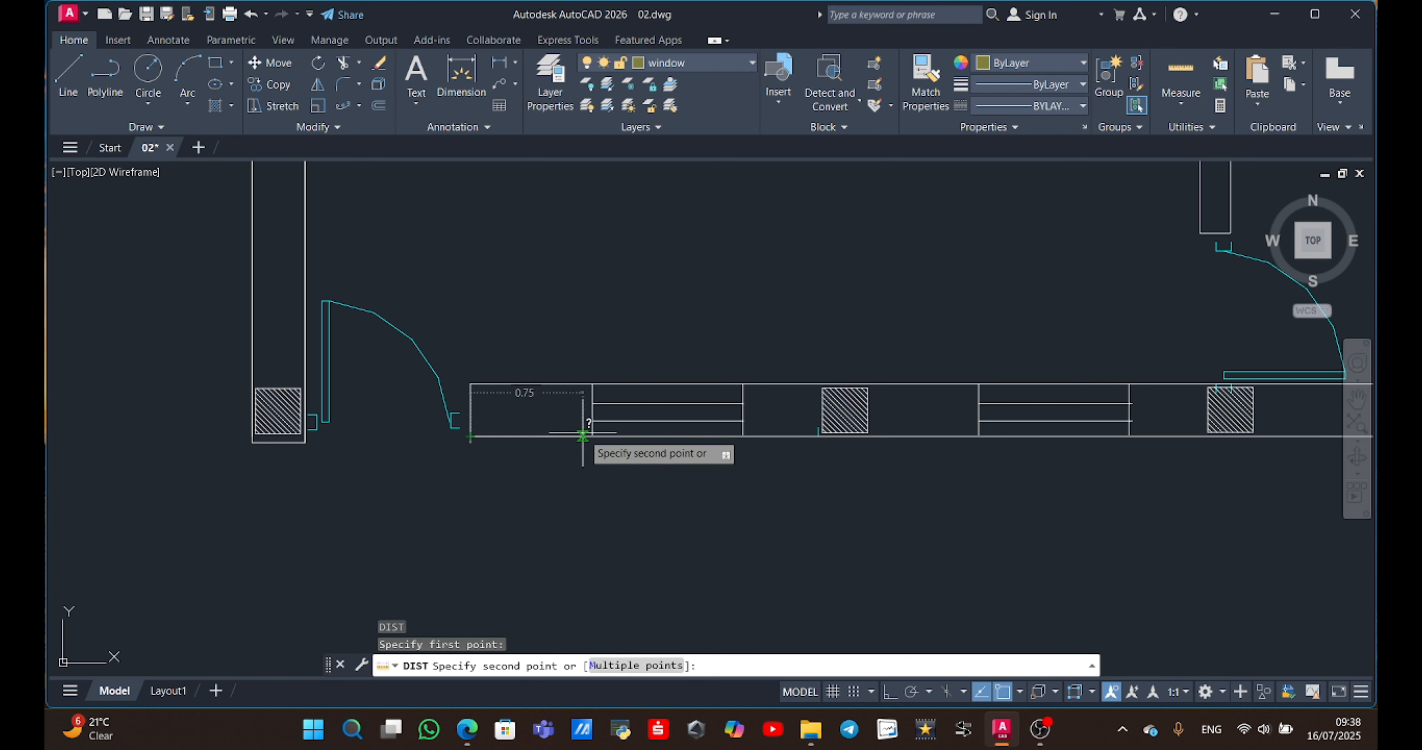
pyautogui.press('Escape')
# Draw a 0.8-long horizontal guide line along the bottom wall's outer edge, starting at the entrance door's right jamb.
pyautogui.moveTo(685, 466); pyautogui.dragTo(83, 491, button='middle')
pyautogui.scroll(-4, 1058, 525)
pyautogui.moveTo(1004, 515); pyautogui.dragTo(50, 505, button='middle')
pyautogui.scroll(4, 812, 558)
pyautogui.scroll(4, 711, 403)
pyautogui.write('l')
pyautogui.press('Return')
pyautogui.press('F8')
pyautogui.click(464, 357)
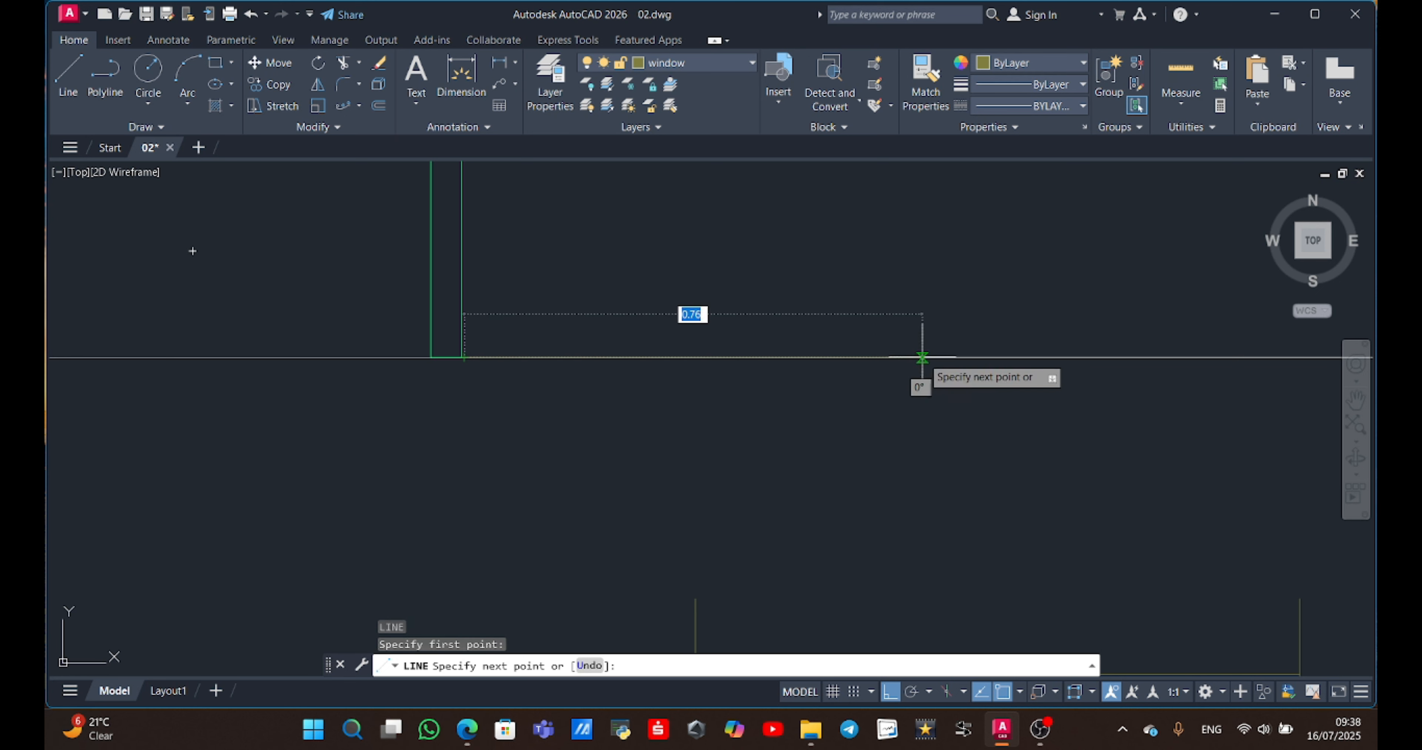
pyautogui.press('BackSpace')
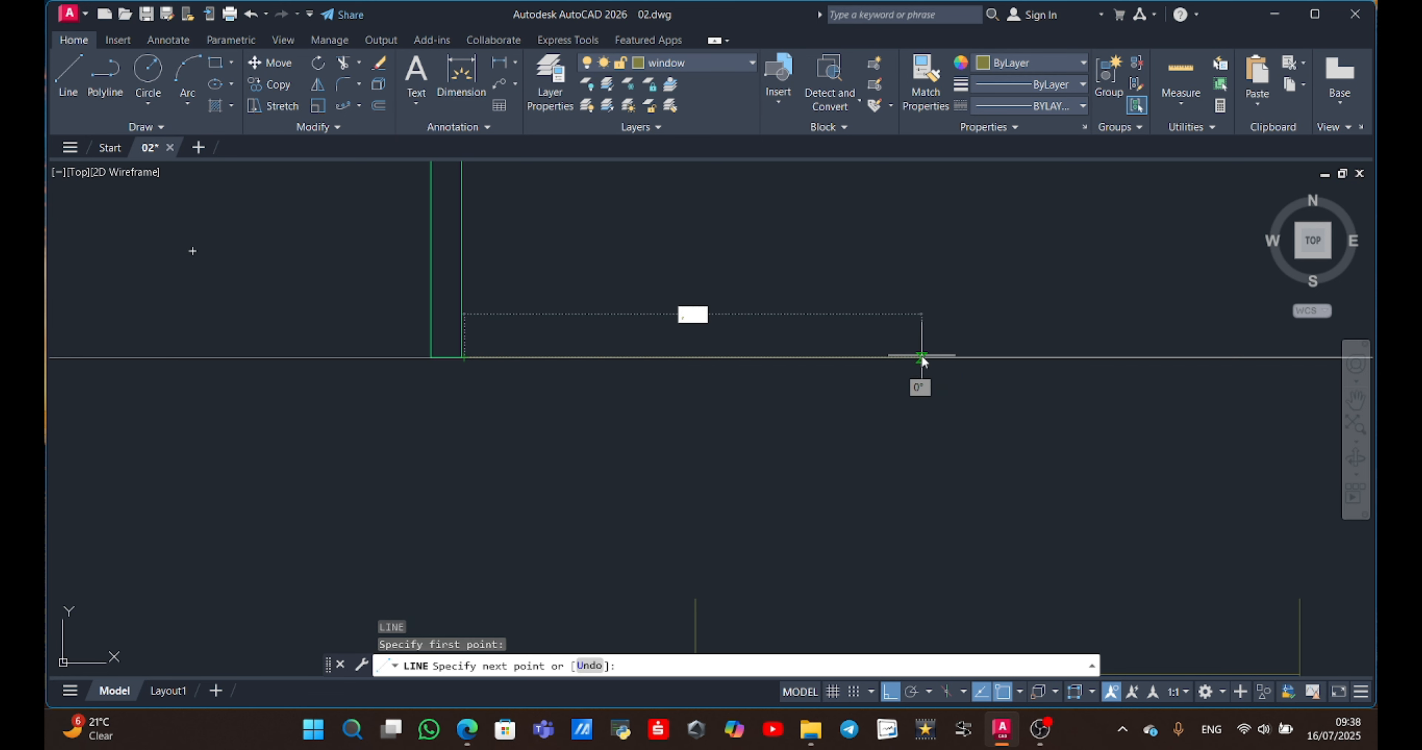
pyautogui.press('Escape')
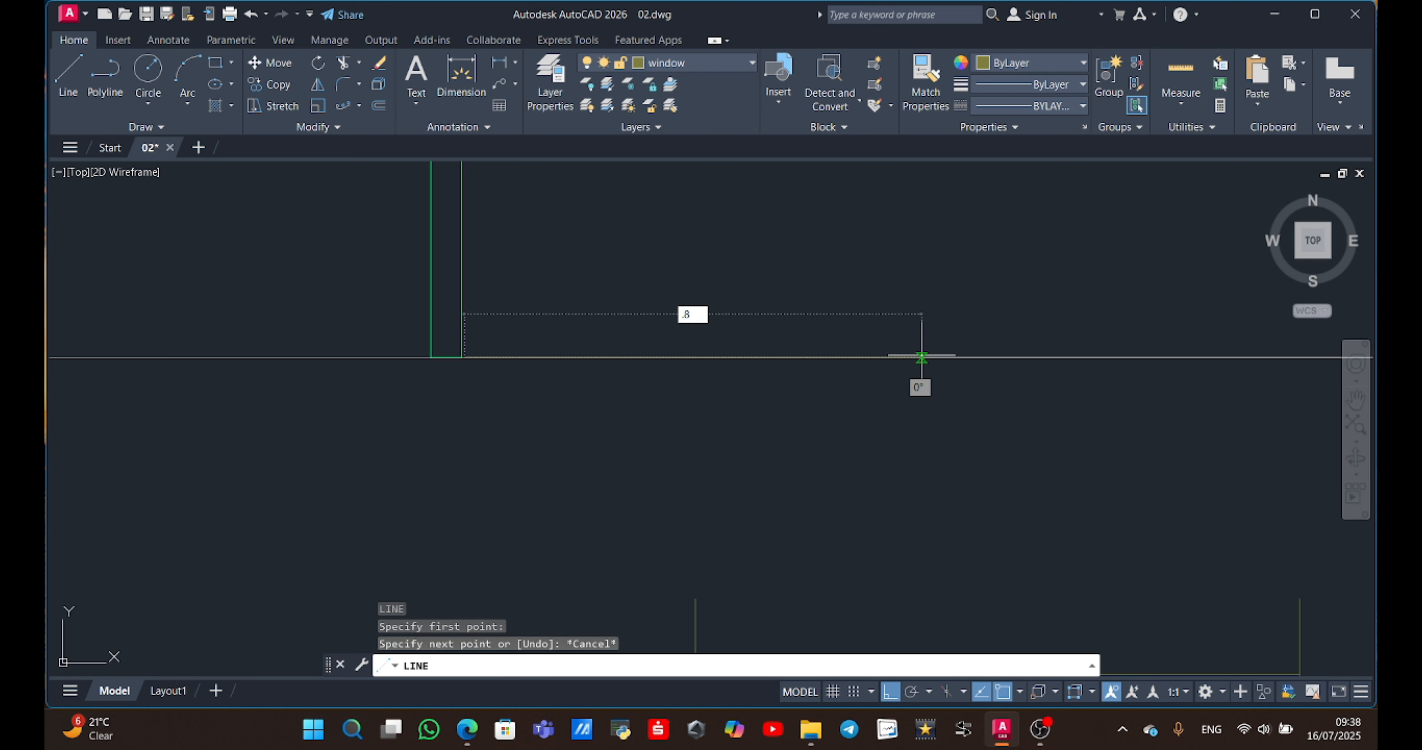
pyautogui.press('Return')
pyautogui.press('Escape')
# Move the window group by its lower-left endpoint to the right end of the guide line in the bottom wall.
pyautogui.scroll(-3, 1042, 526)
pyautogui.scroll(3, 726, 444)
pyautogui.click(631, 551)
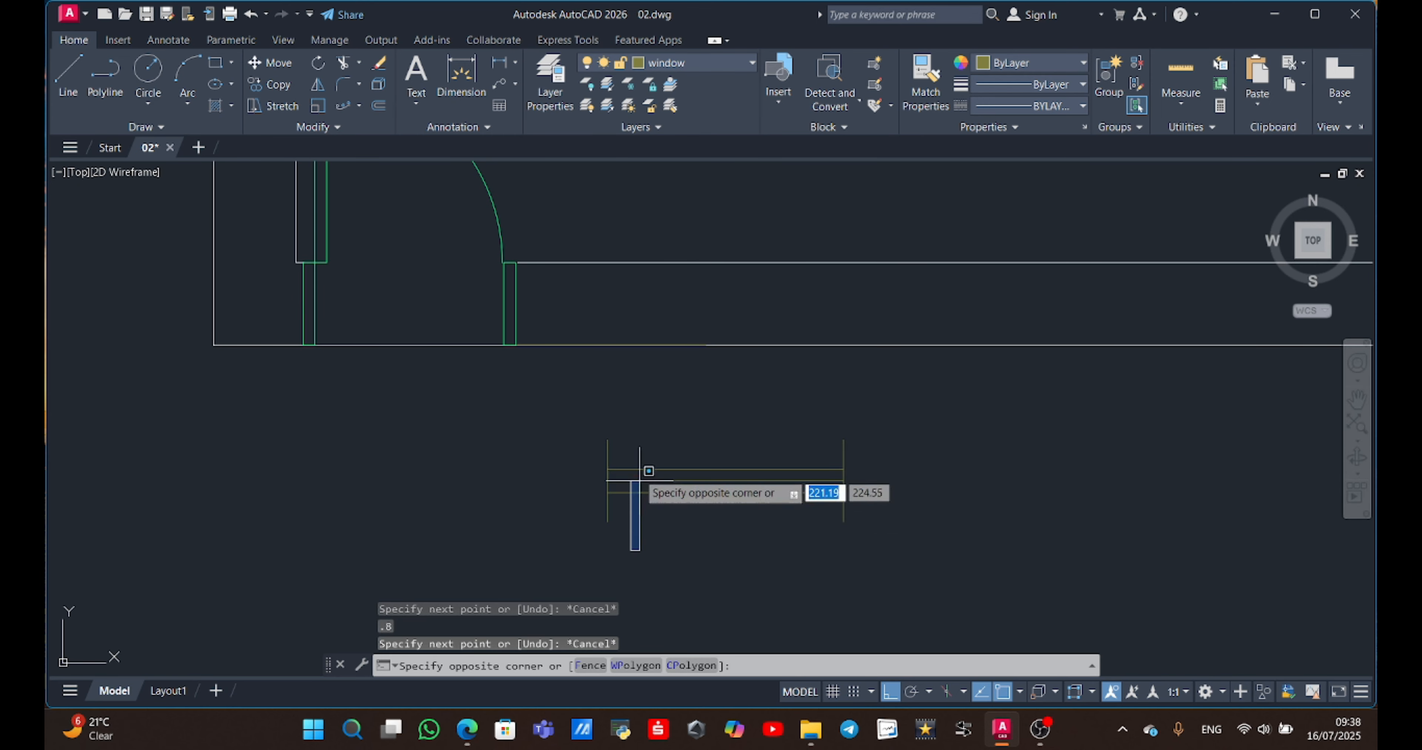
pyautogui.click(597, 447)
pyautogui.write('m')
pyautogui.press('Return')
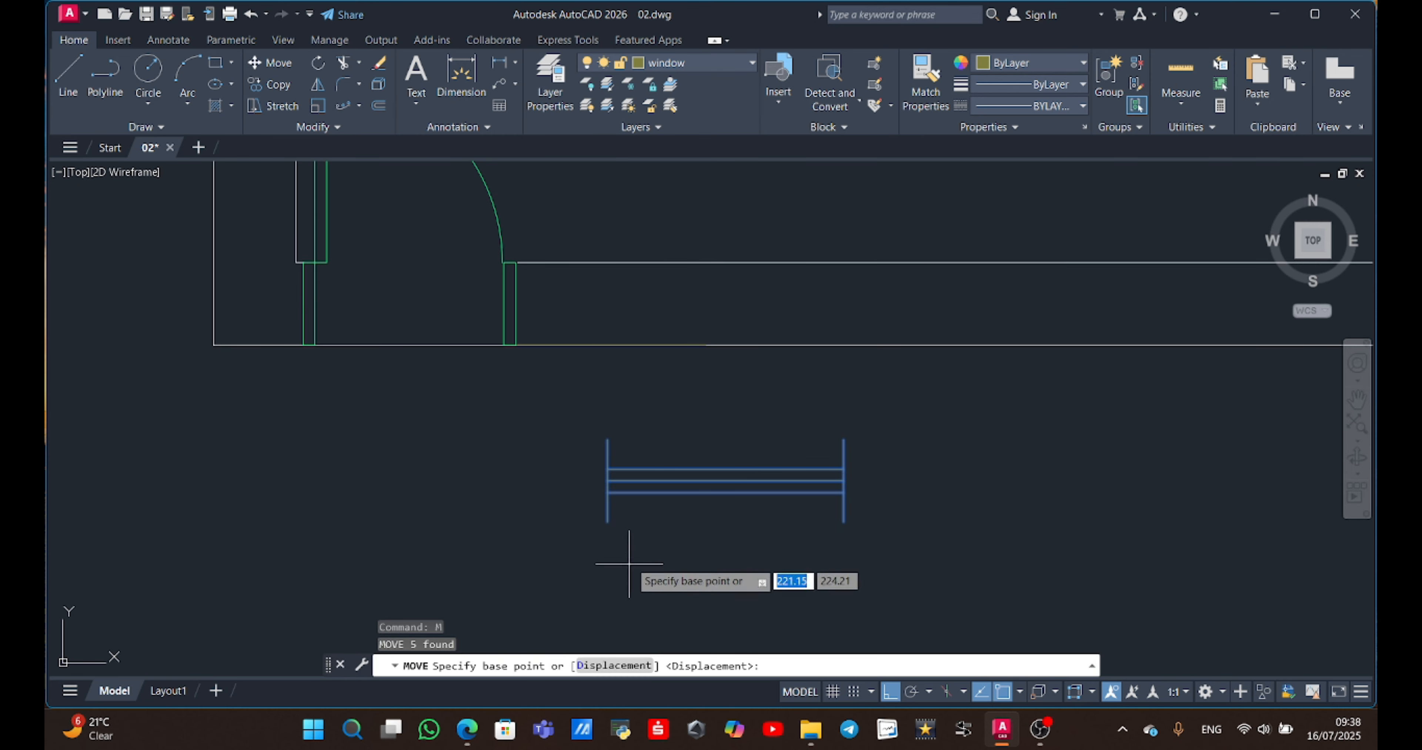
pyautogui.click(608, 522)
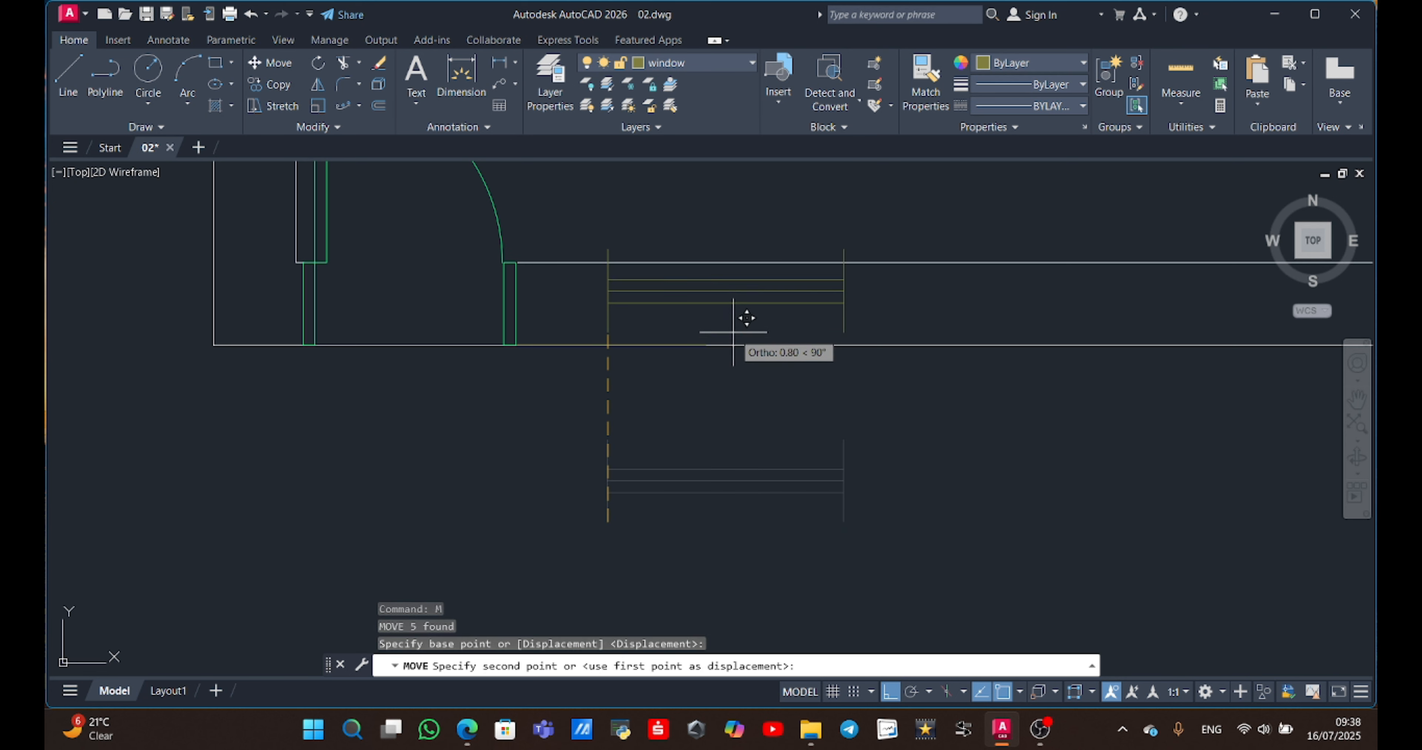
pyautogui.click(706, 345)
# Make WALL the current layer and draw a 0.3 by 0.3 square outside the plan's lower-right corner.
pyautogui.scroll(-3, 928, 418)
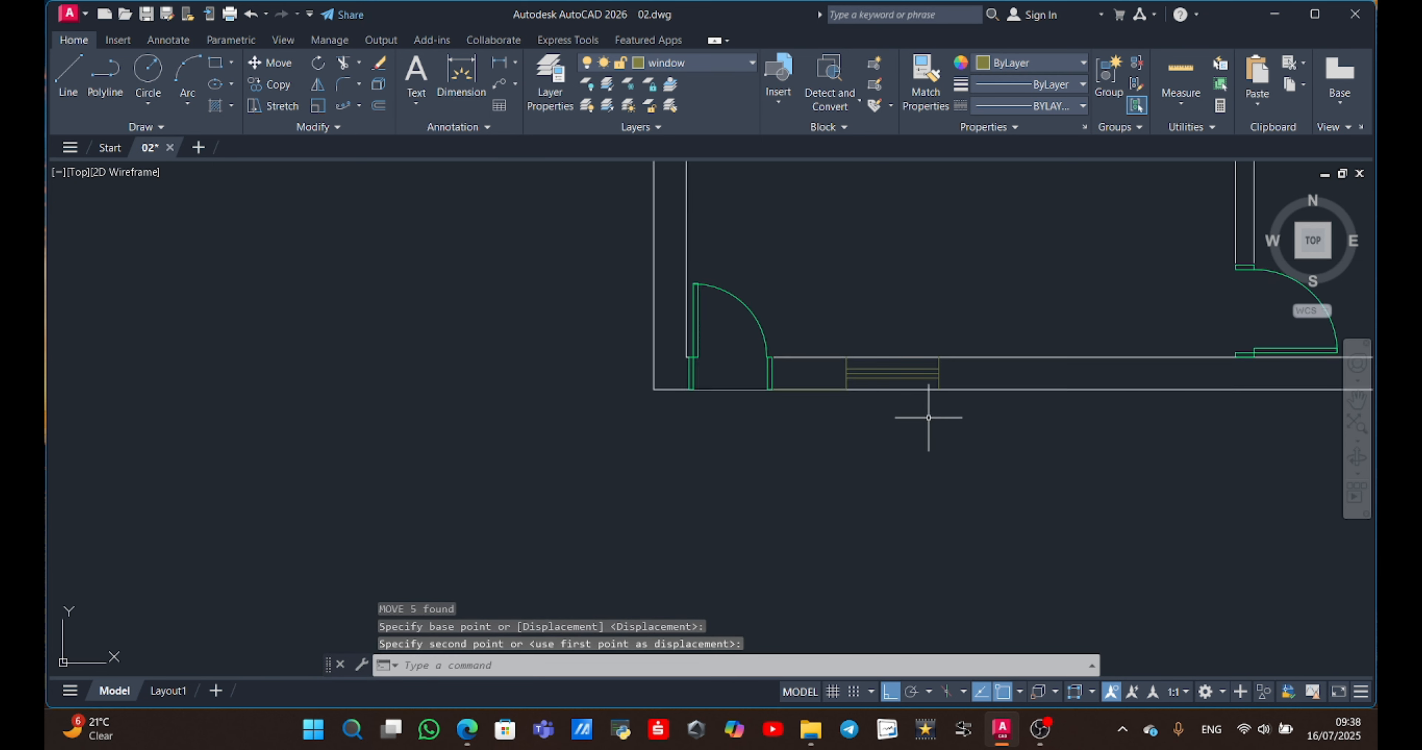
pyautogui.scroll(-5, 1168, 467)
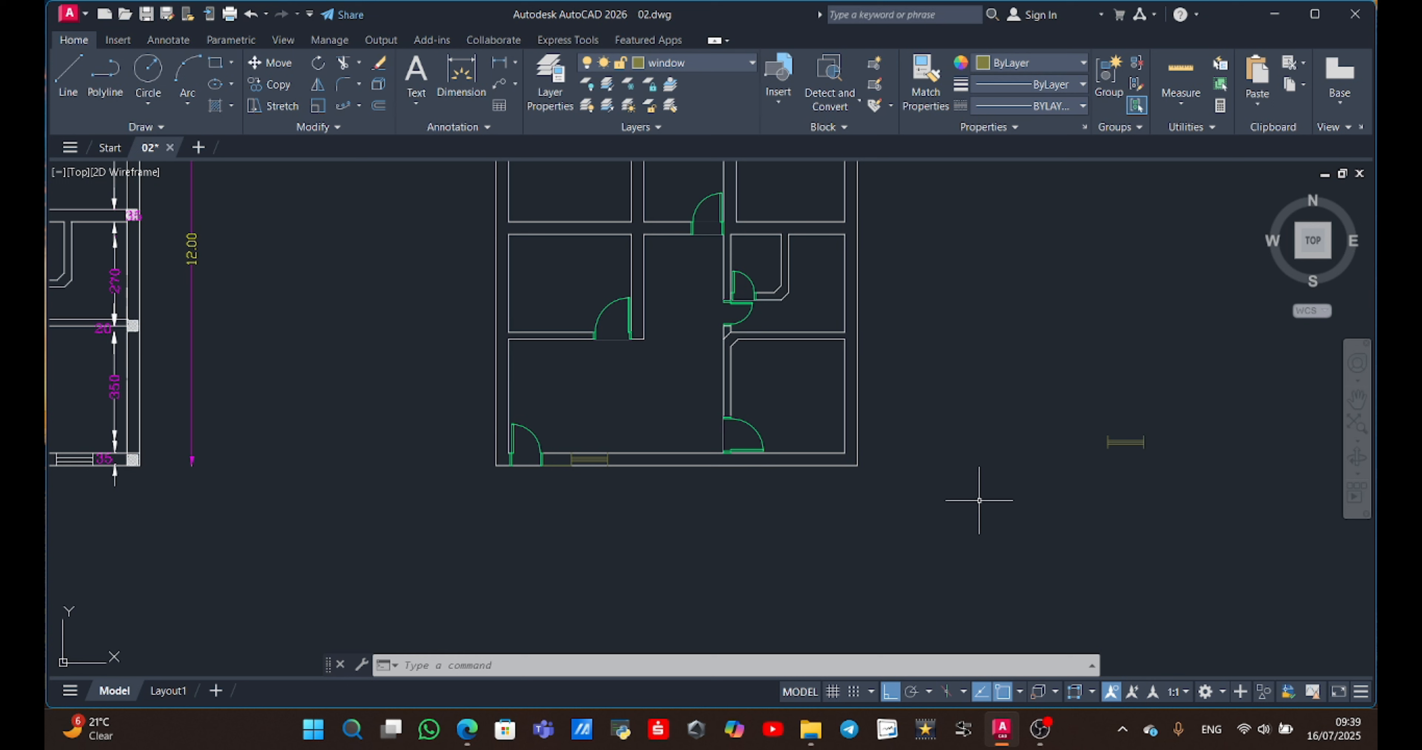
pyautogui.click(717, 64)
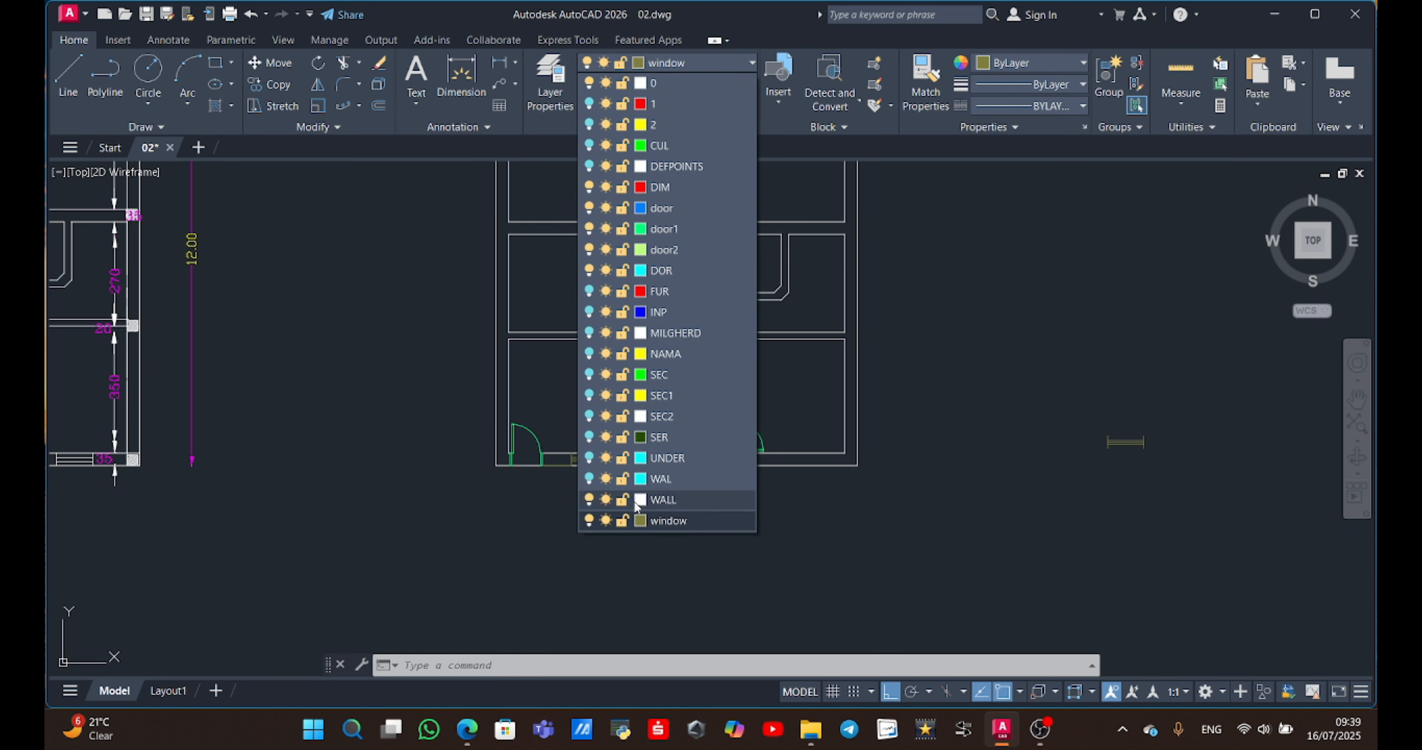
pyautogui.click(662, 500)
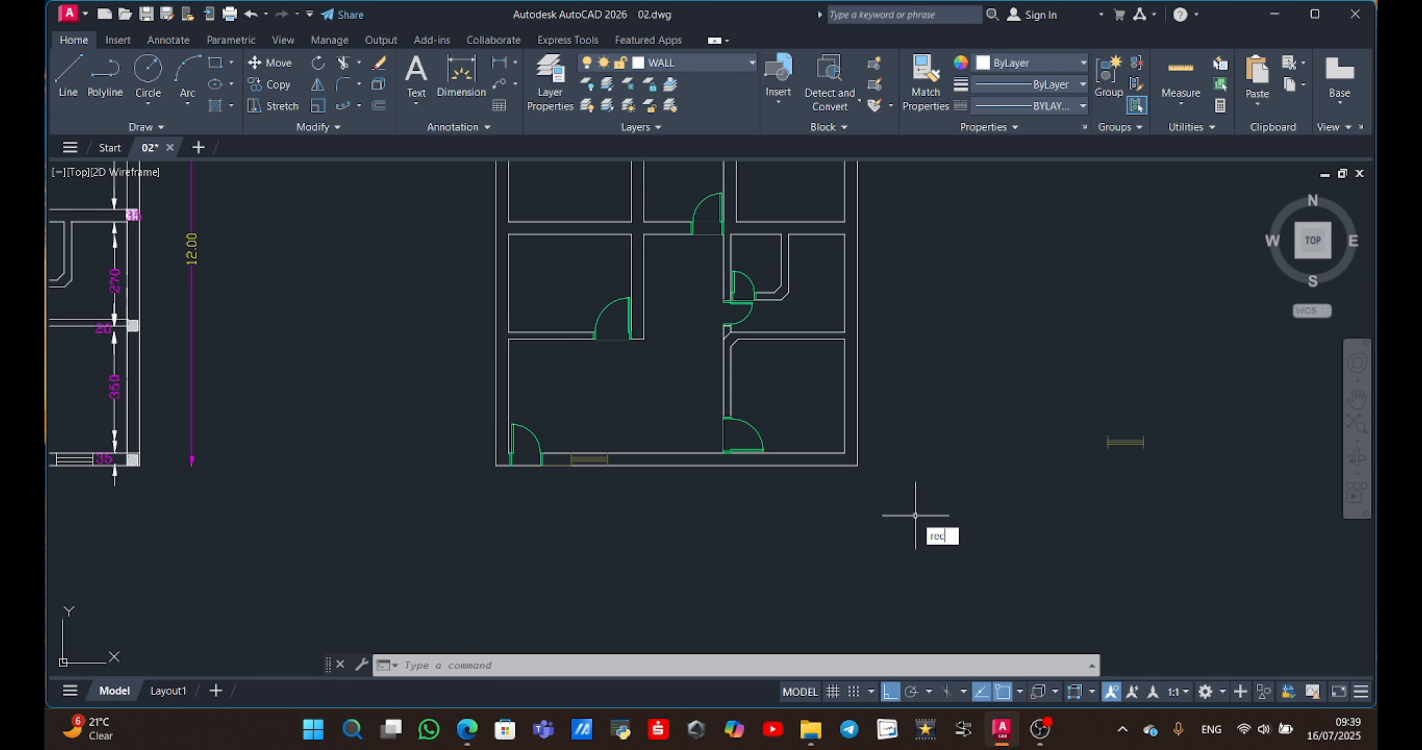
pyautogui.press('Return')
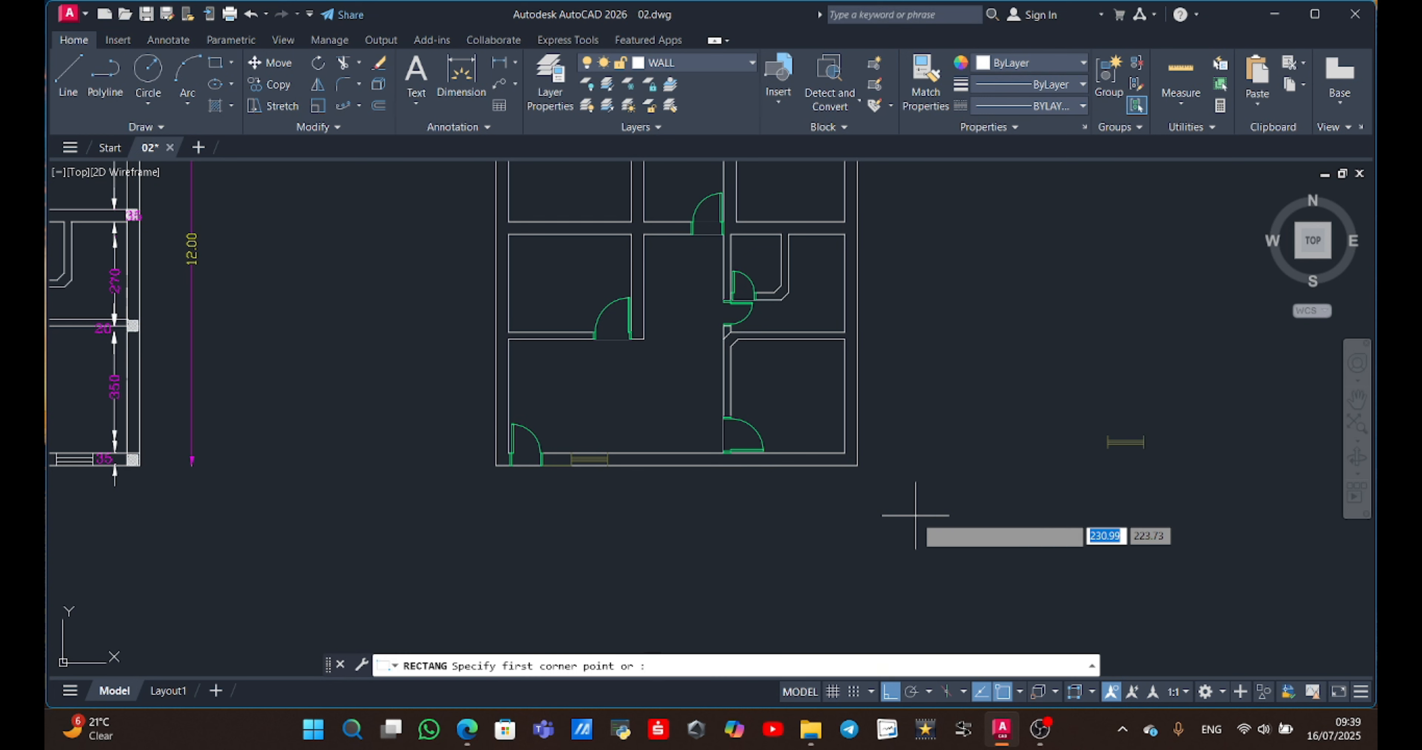
pyautogui.click(915, 514)
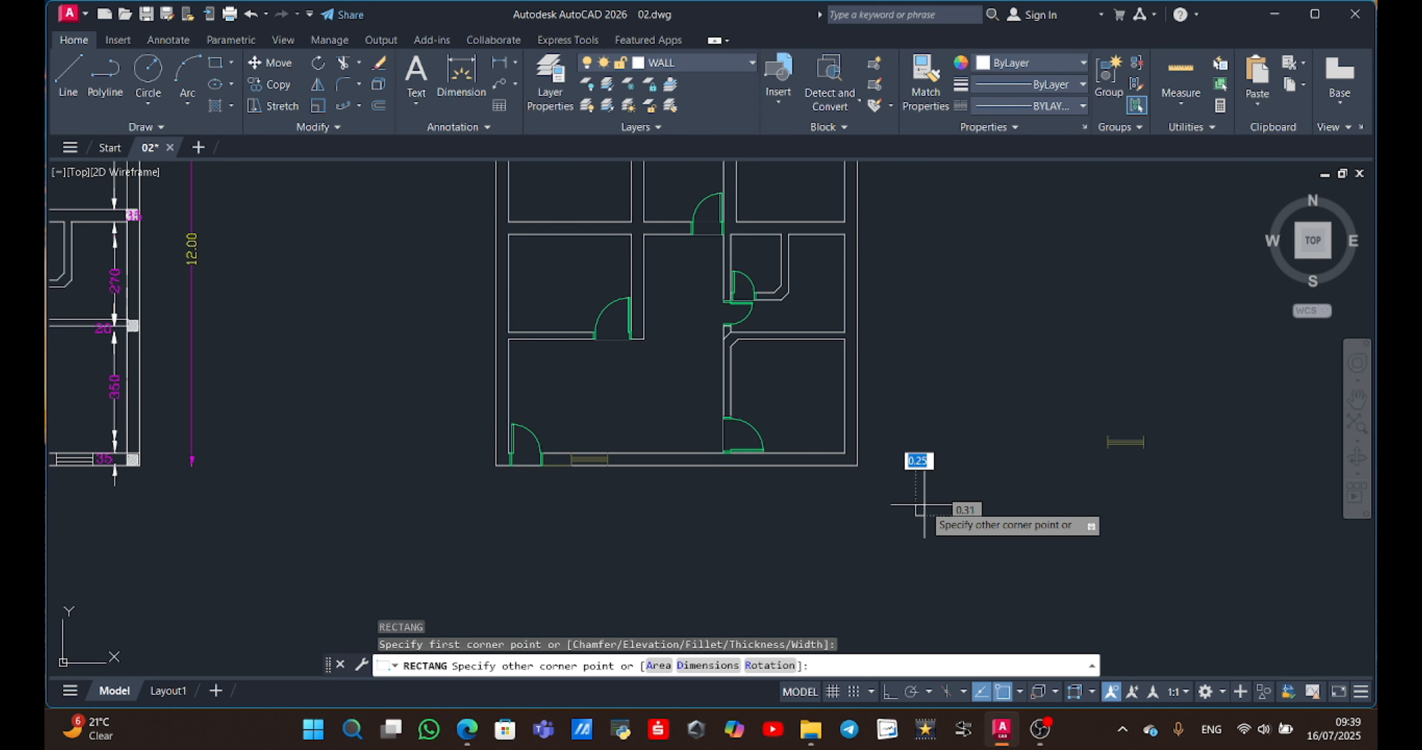
pyautogui.write('.3')
pyautogui.press('Tab')
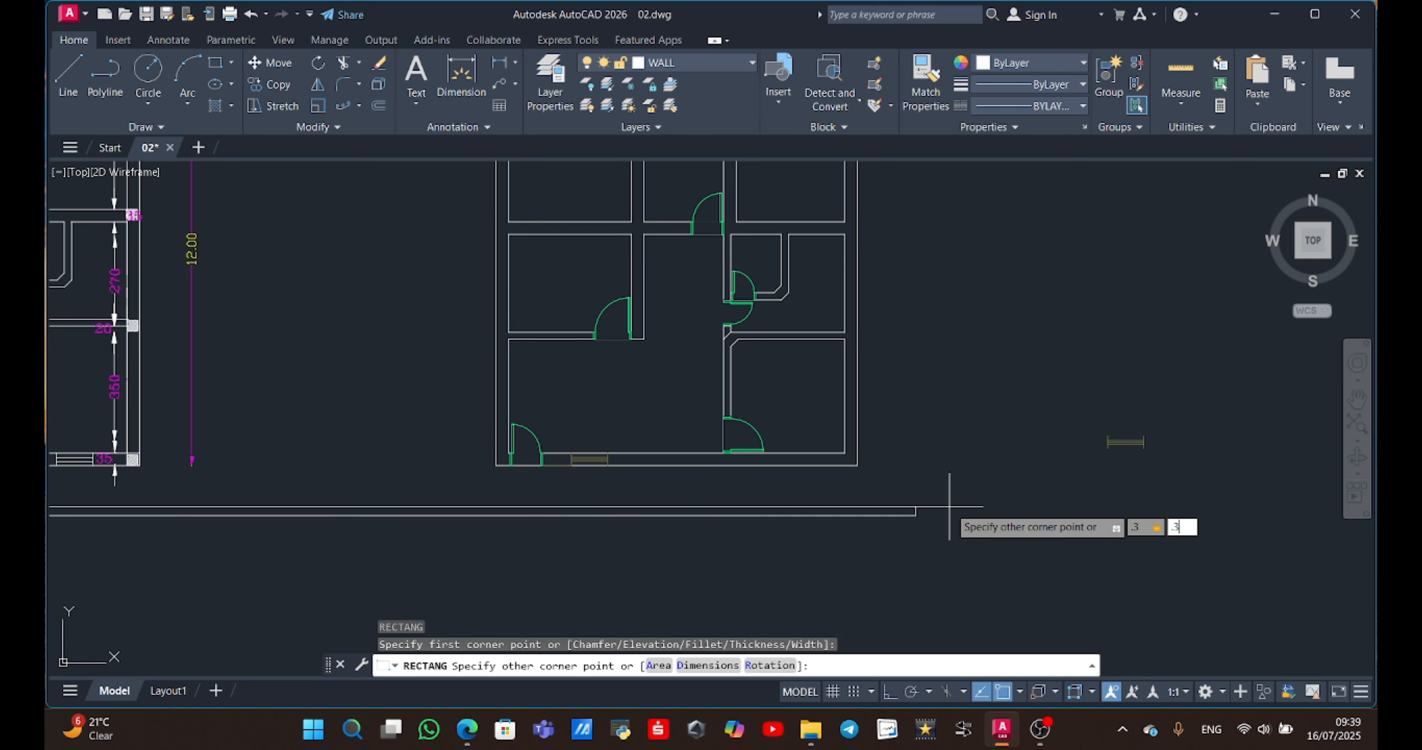
pyautogui.write('.3')
pyautogui.press('Return')
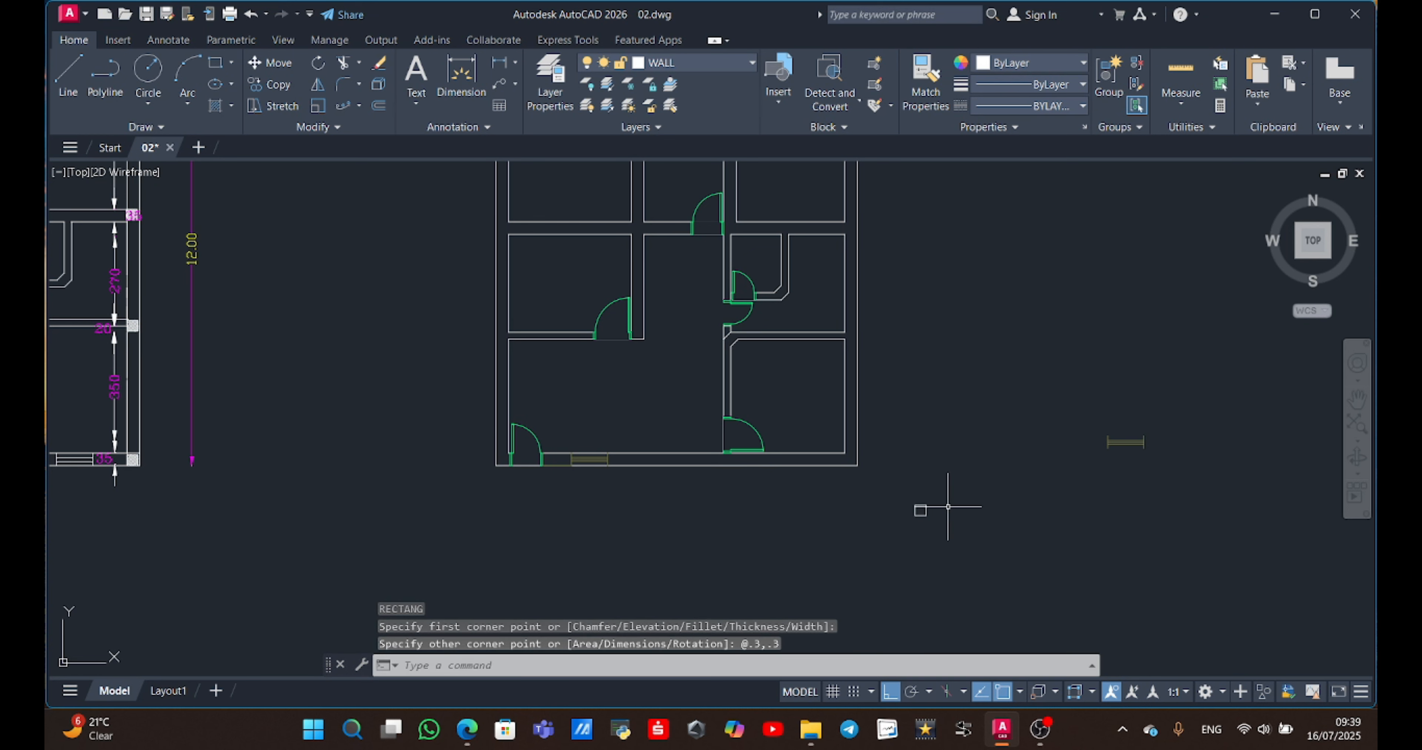
# Move the square by its lower-right corner onto the plan's lower-right outer corner.
pyautogui.scroll(8, 943, 532)
pyautogui.click(907, 223)
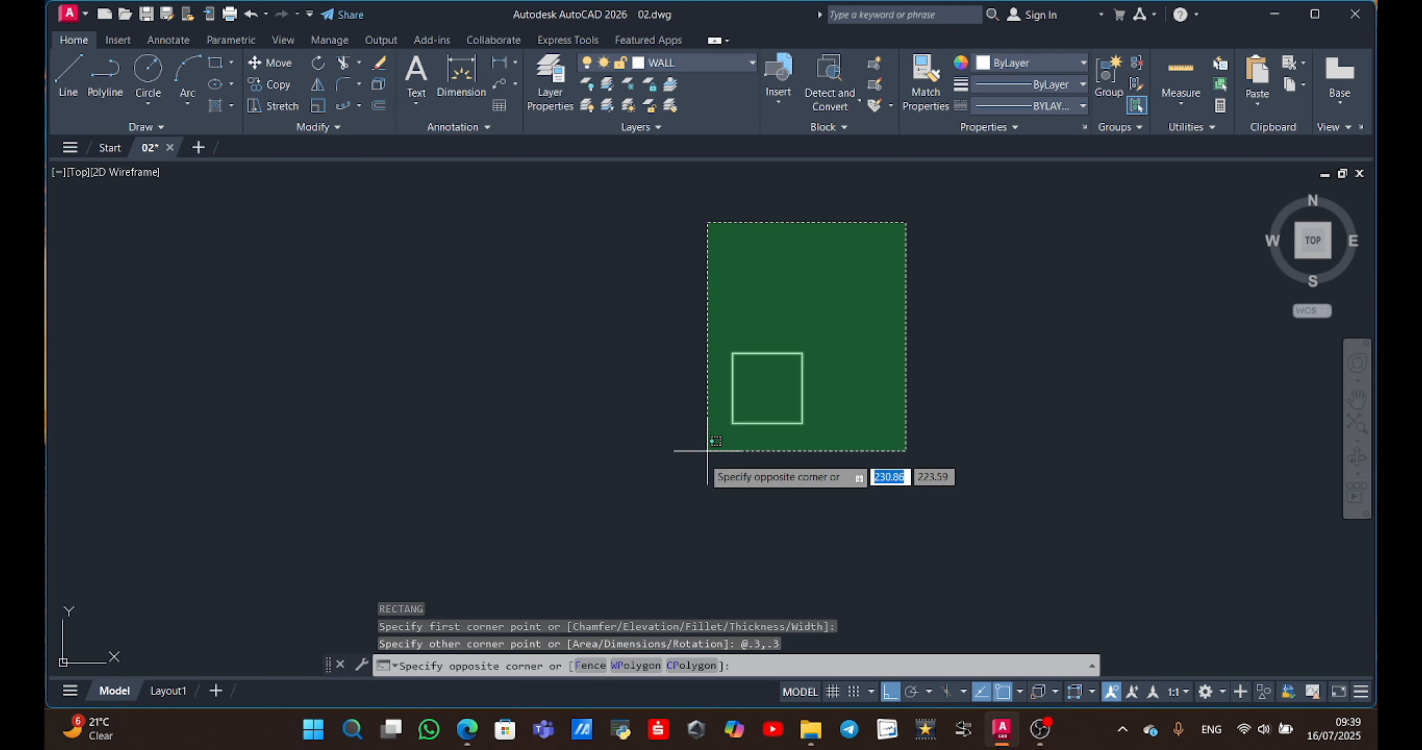
pyautogui.click(745, 462)
pyautogui.write('M')
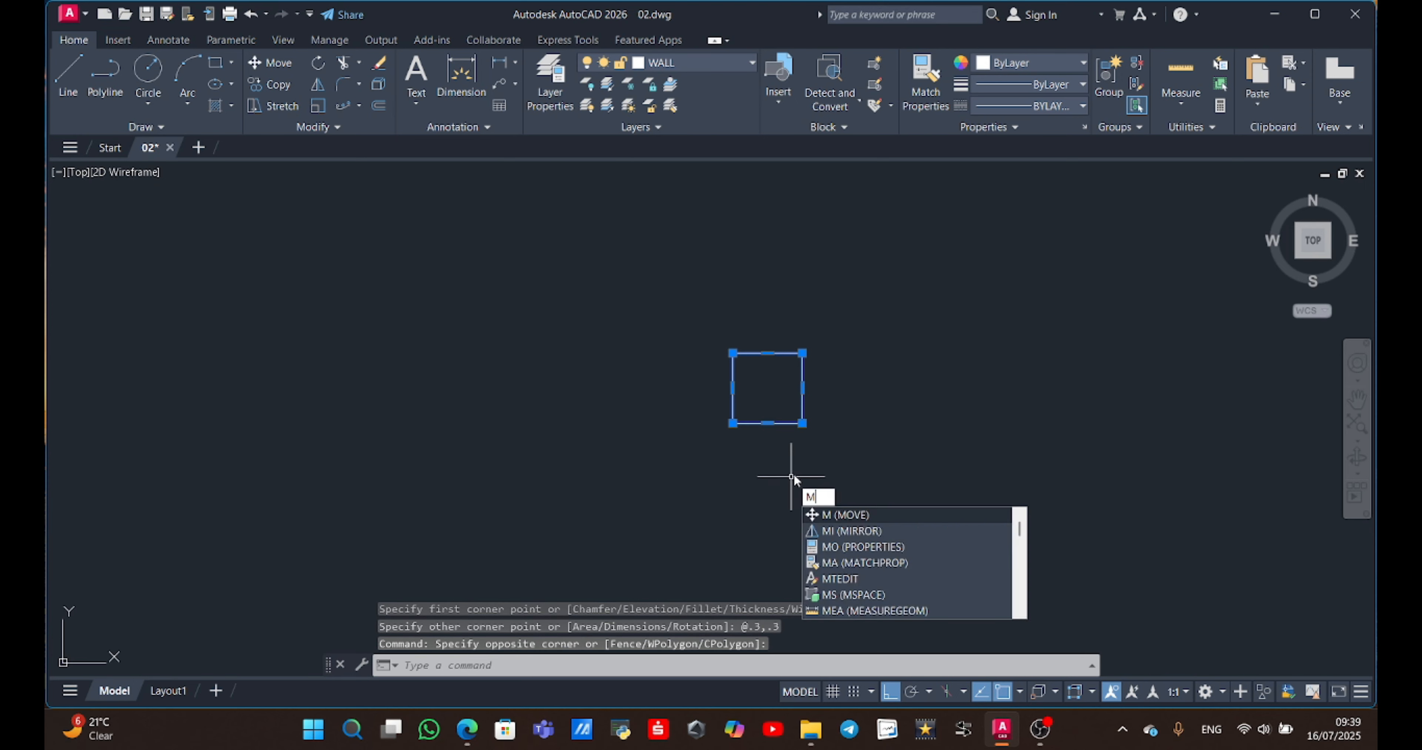
pyautogui.press('Return')
pyautogui.click(801, 424)
pyautogui.scroll(-5, 596, 317)
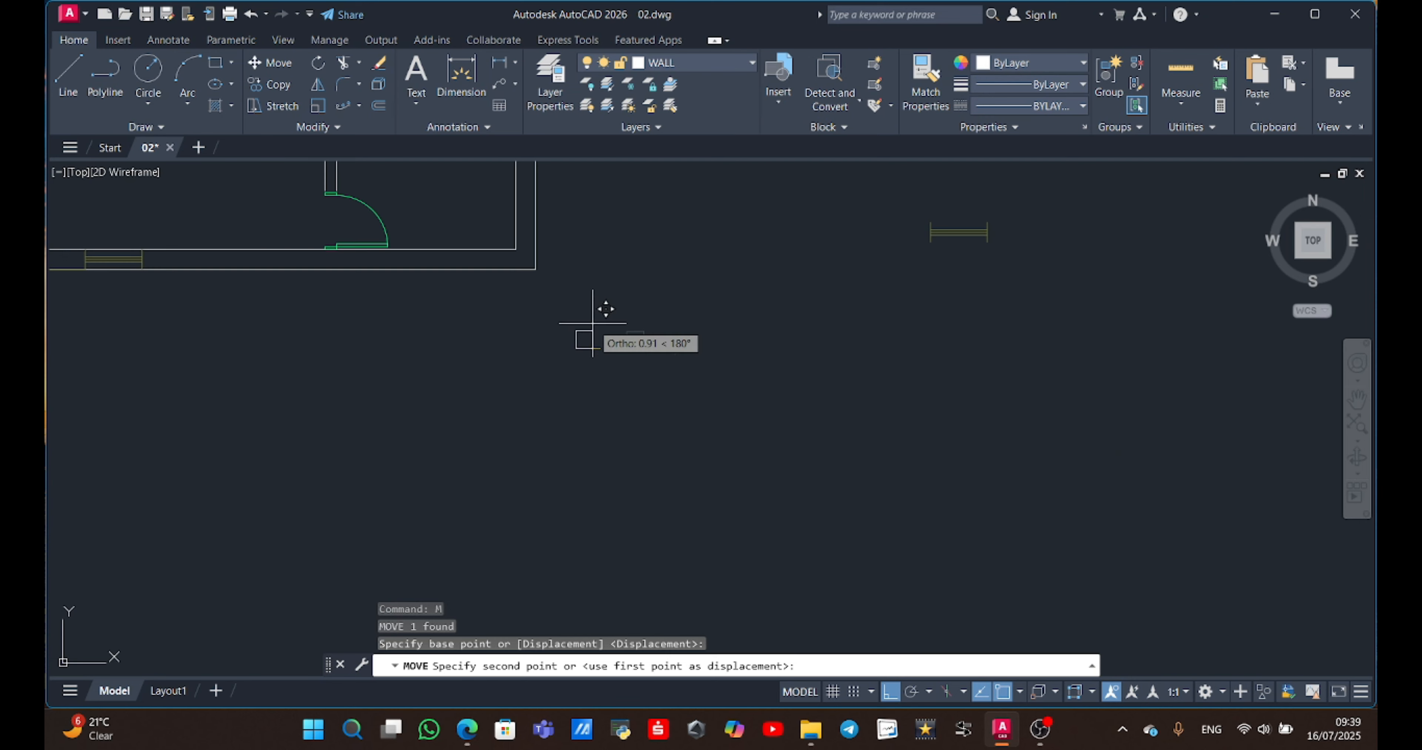
pyautogui.scroll(6, 691, 425)
pyautogui.click(702, 415)
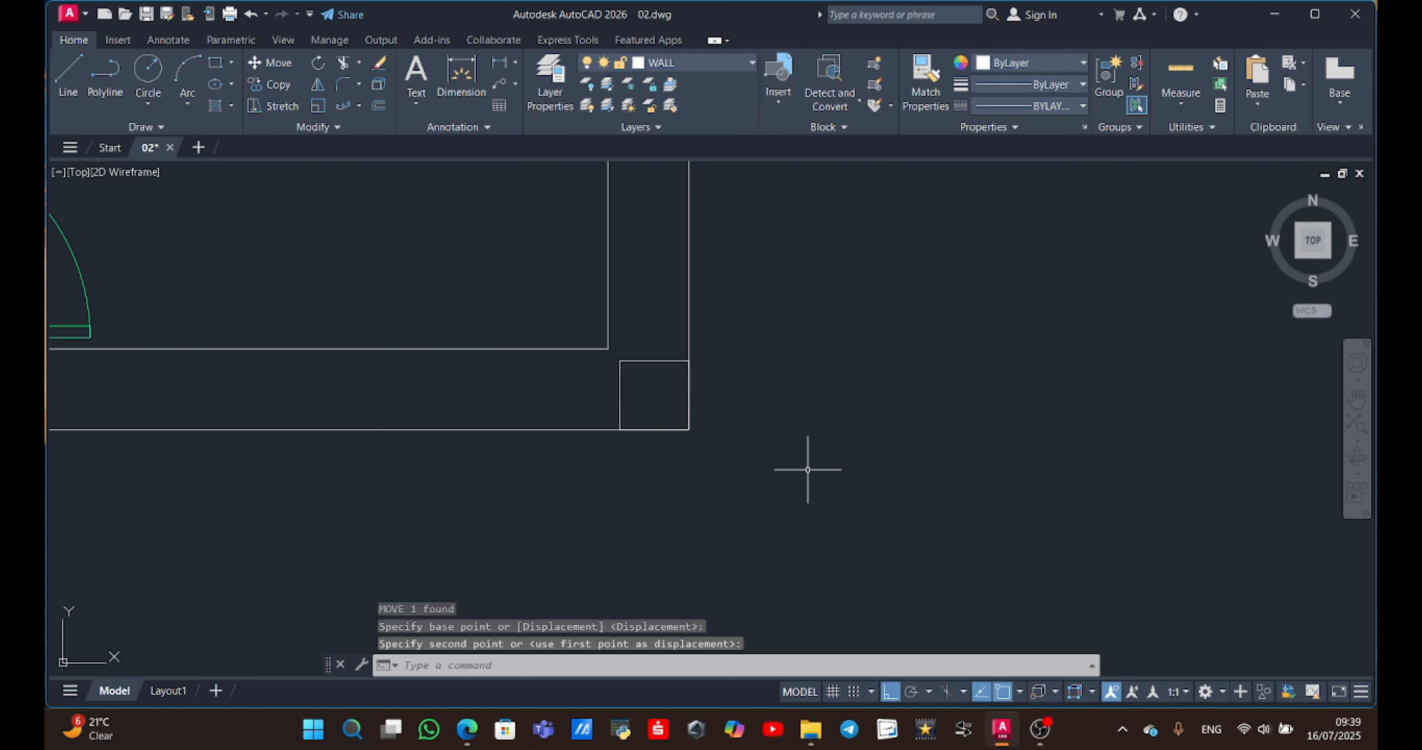
# Mirror the corner square about a vertical line through the bottom wall's midpoint, keeping the original.
pyautogui.click(660, 349)
pyautogui.click(618, 383)
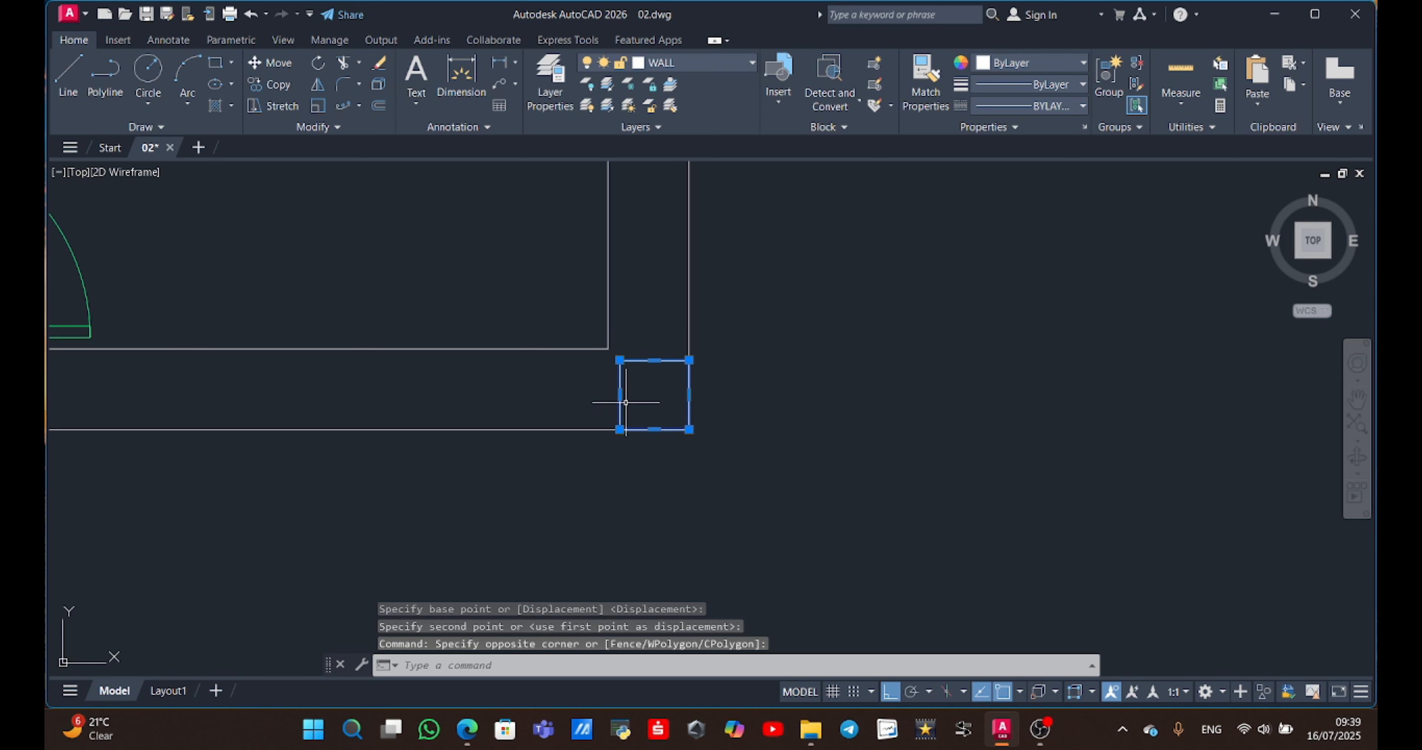
pyautogui.write('mi')
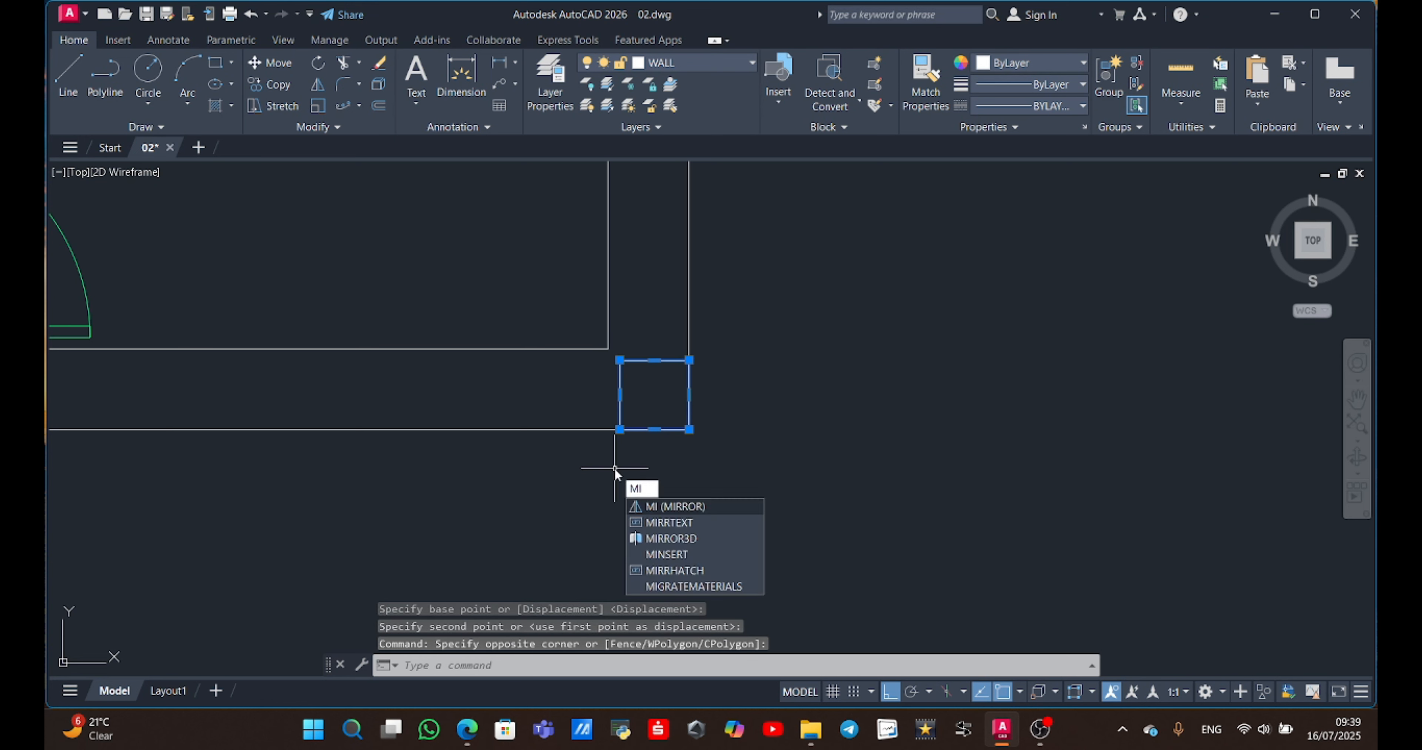
pyautogui.press('Return')
pyautogui.scroll(-4, 762, 391)
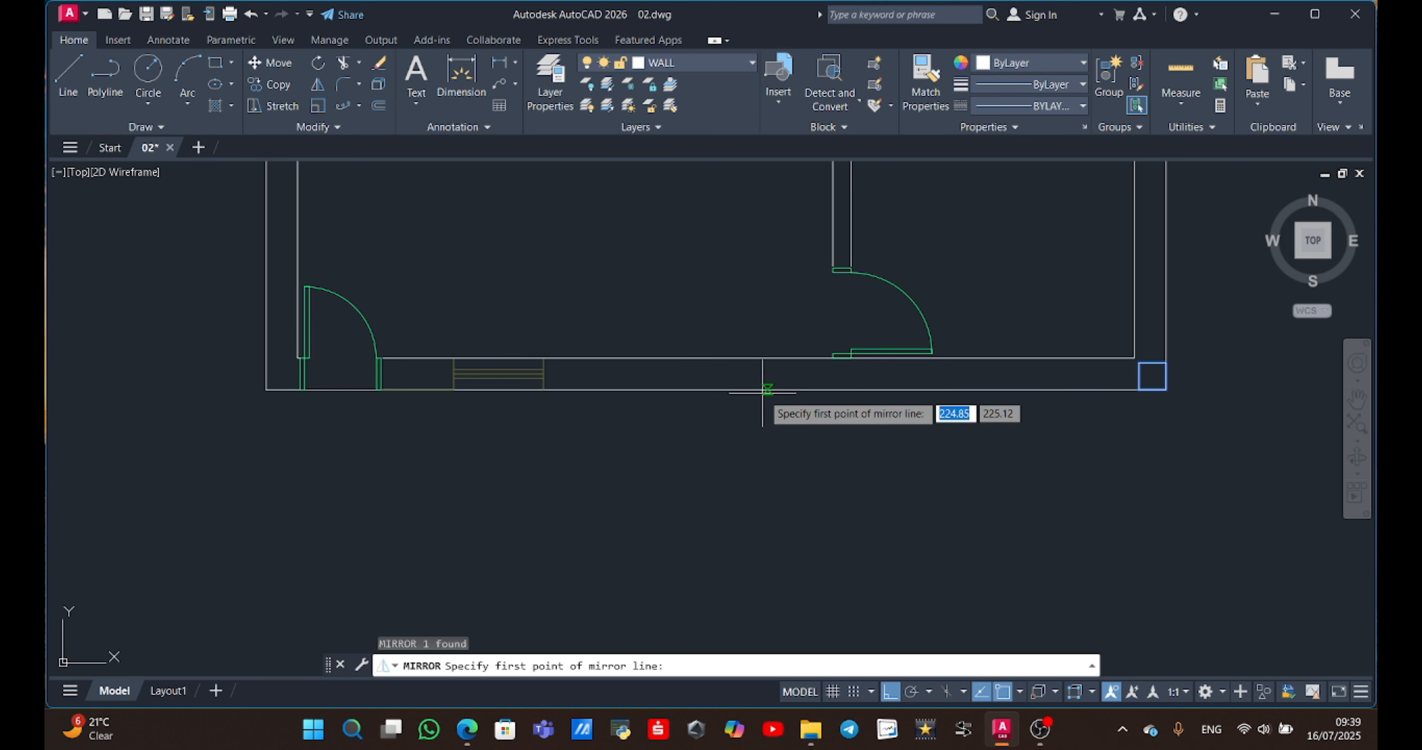
pyautogui.click(715, 388)
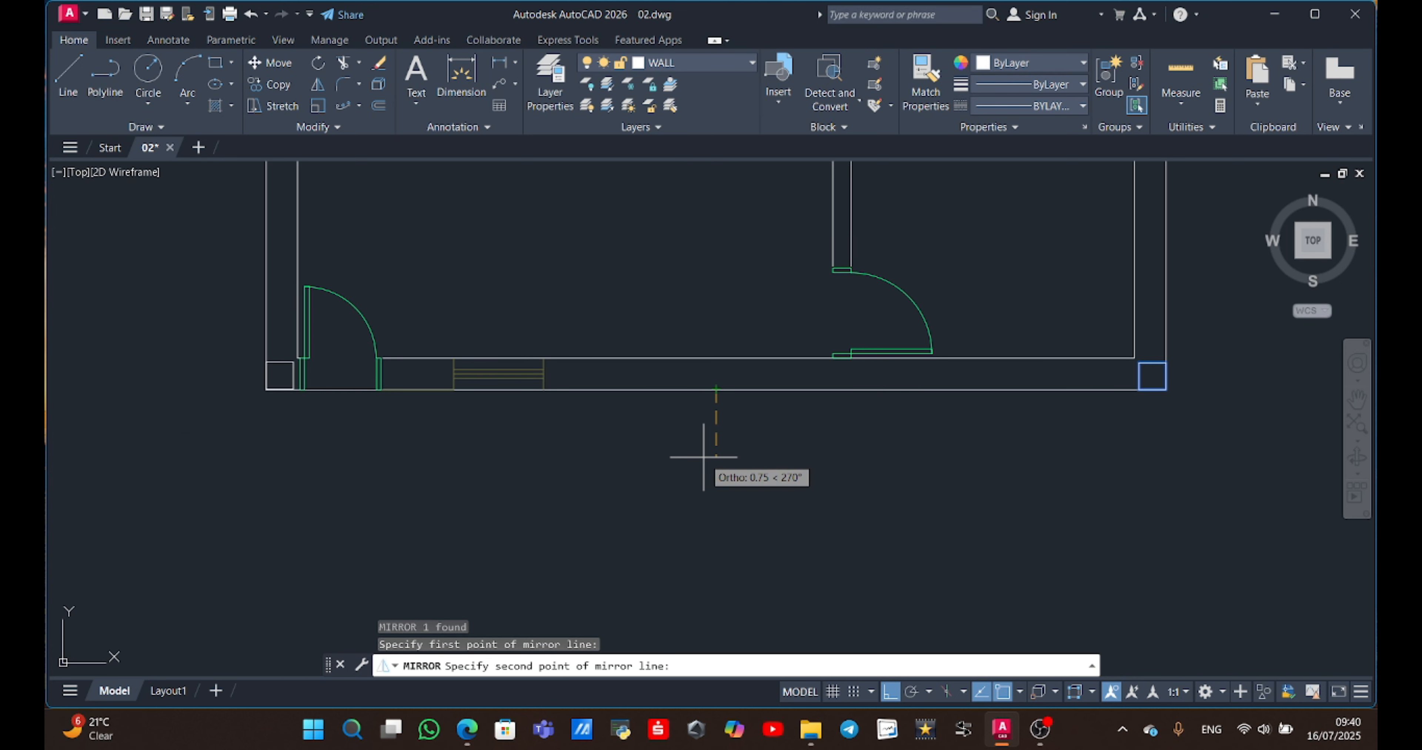
pyautogui.click(703, 459)
pyautogui.click(726, 518)
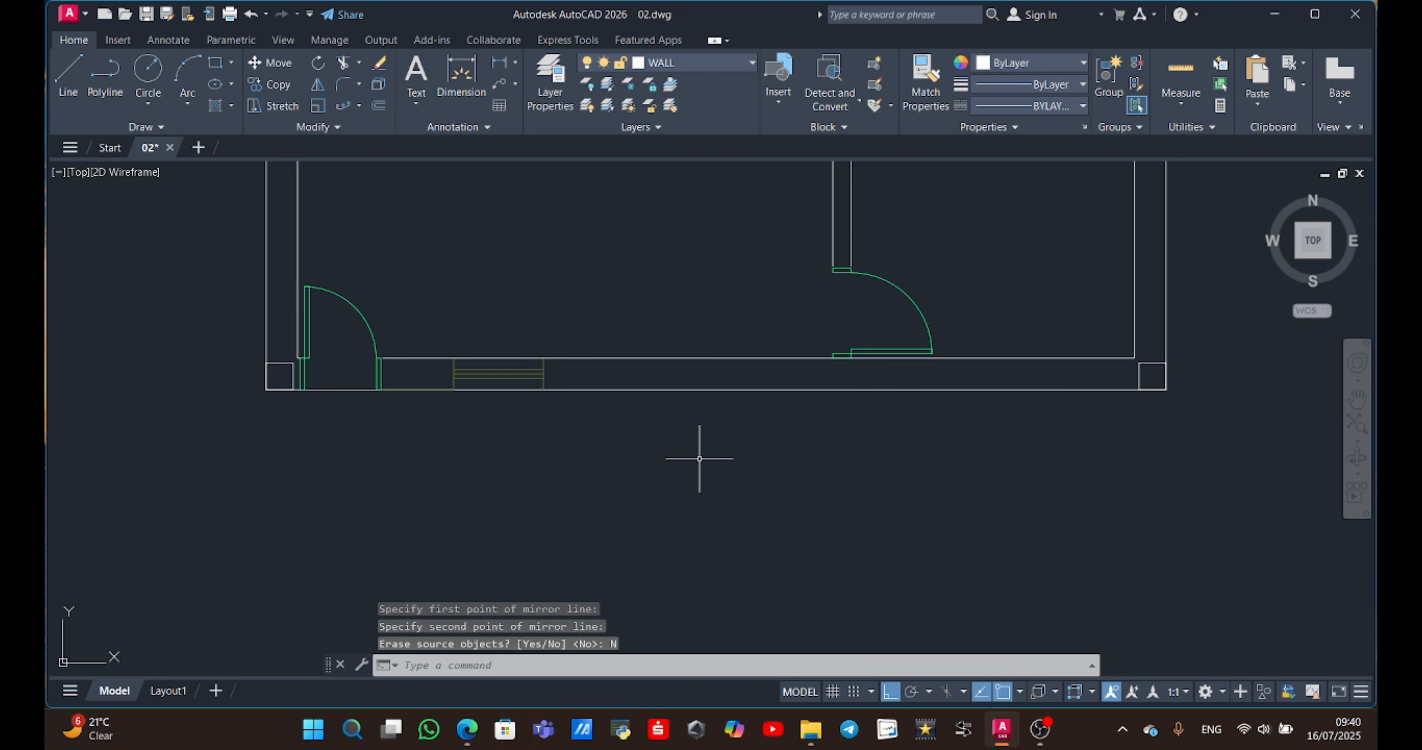
# Mirror both bottom corner squares to the top corners about a horizontal line through the right wall's midpoint, keeping the originals.
pyautogui.click(1147, 351)
pyautogui.click(1138, 376)
pyautogui.click(280, 352)
pyautogui.click(278, 374)
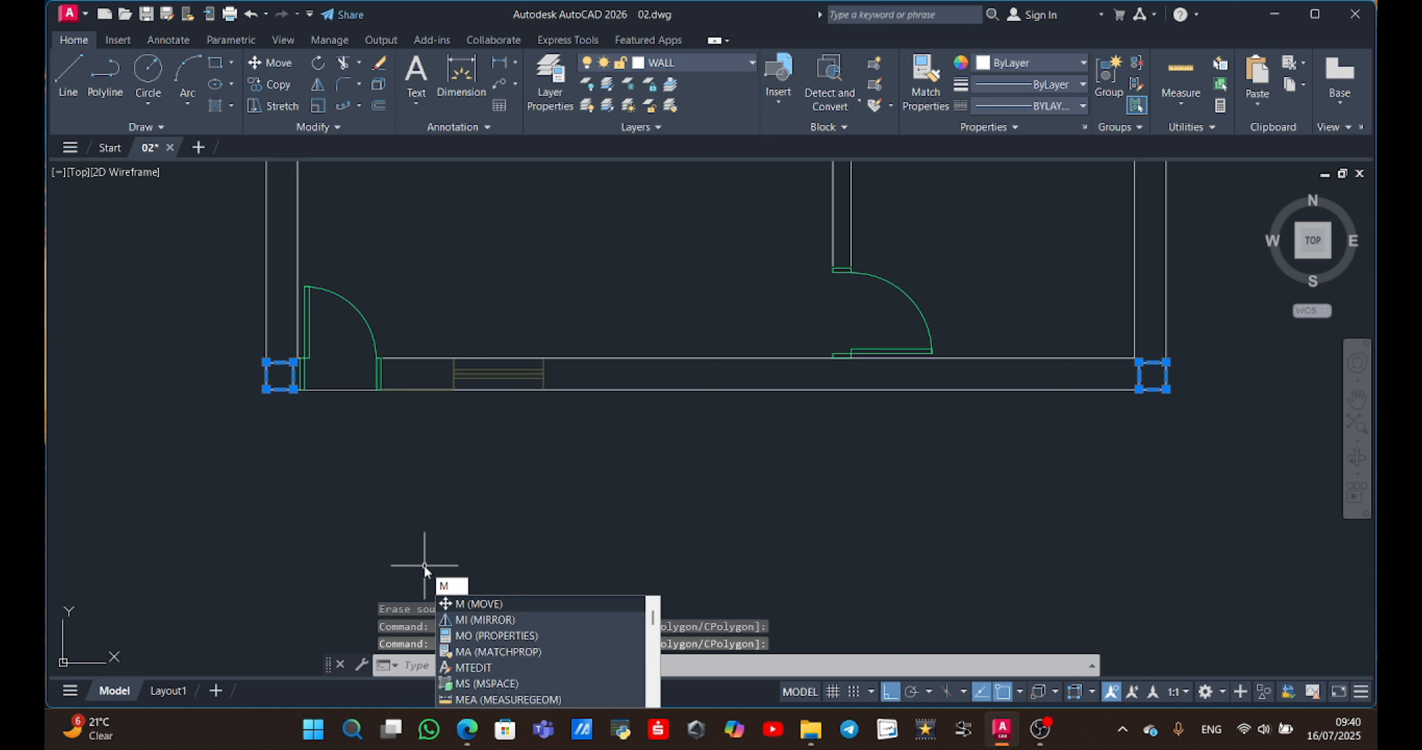
pyautogui.write('i')
pyautogui.press('Return')
pyautogui.scroll(-2, 554, 228)
pyautogui.scroll(-2, 554, 228)
pyautogui.moveTo(554, 229)
pyautogui.mouseDown(button='middle')
pyautogui.moveTo(491, 327)
pyautogui.moveTo(342, 459)
pyautogui.mouseUp(button='middle')
pyautogui.moveTo(748, 290)
pyautogui.mouseDown(button='middle')
pyautogui.moveTo(742, 321)
pyautogui.moveTo(774, 405)
pyautogui.mouseUp(button='middle')
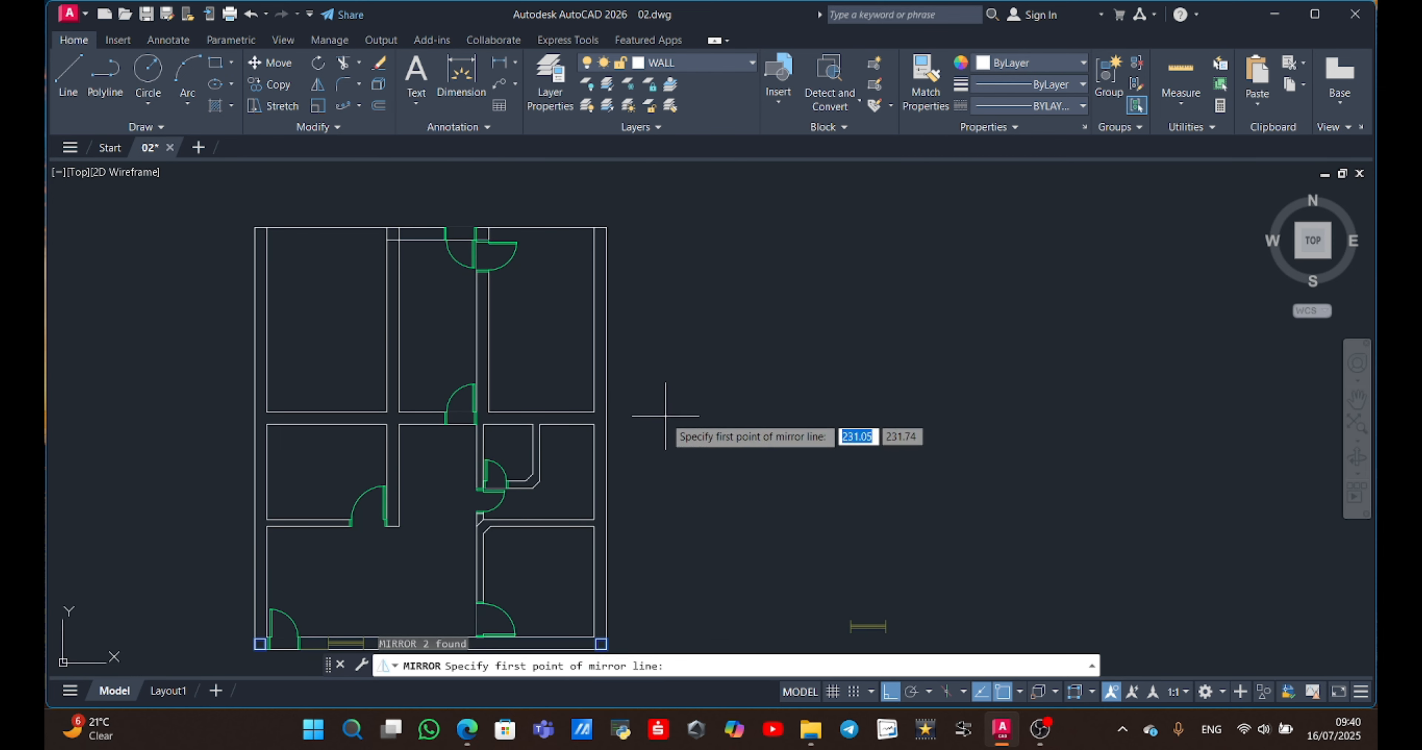
pyautogui.click(607, 437)
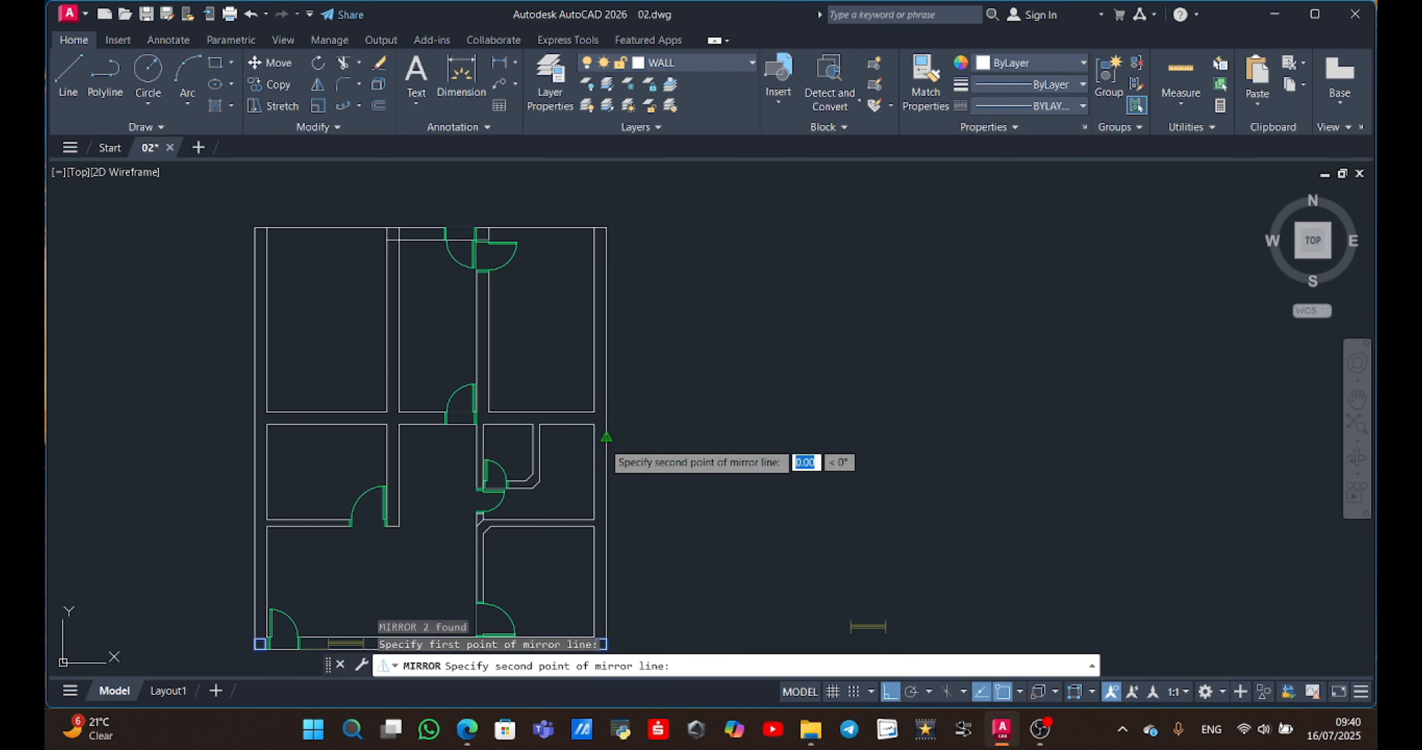
pyautogui.click(661, 437)
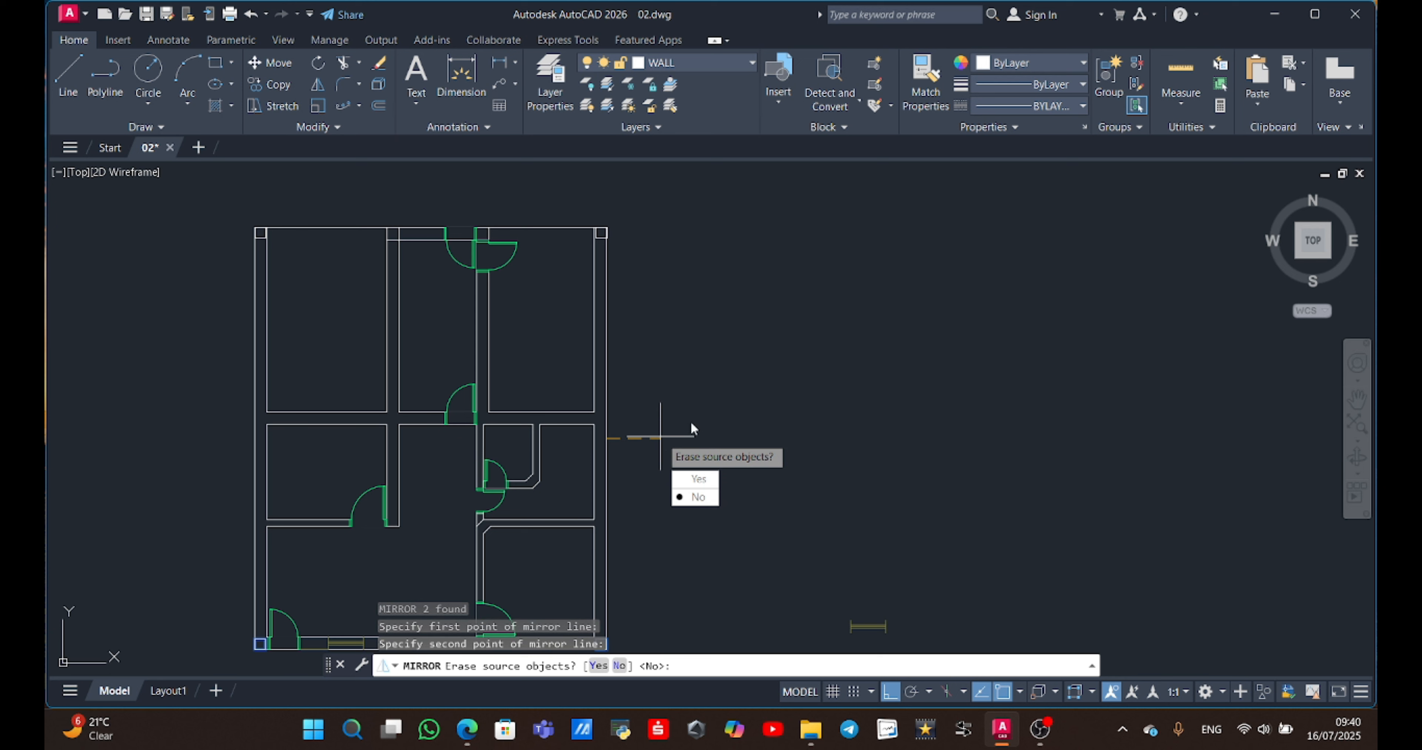
pyautogui.click(696, 497)
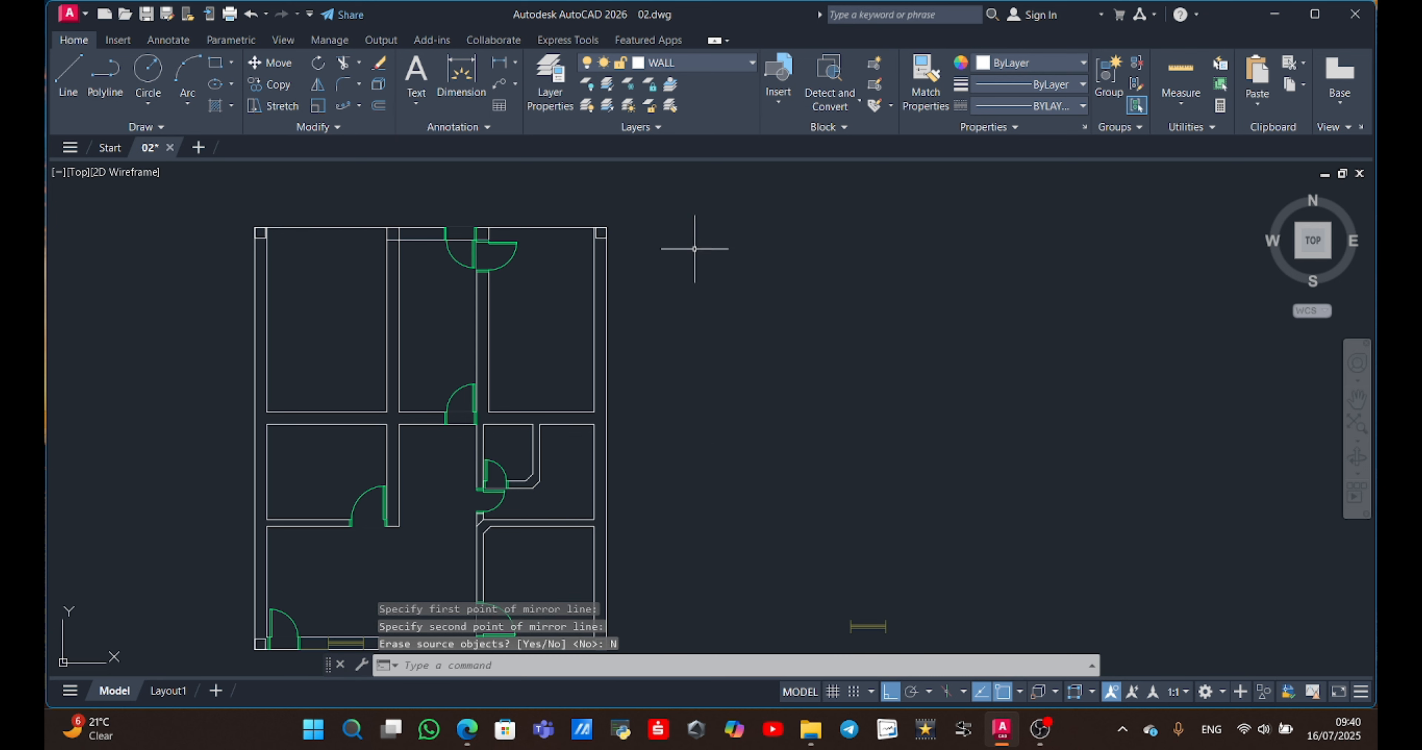
# Copy the top-right corner column by its upper-right corner onto the top wall's junction with the right interior wall.
pyautogui.scroll(6, 693, 305)
pyautogui.moveTo(635, 384); pyautogui.dragTo(804, 350, button='middle')
pyautogui.click(651, 370)
pyautogui.click(641, 306)
pyautogui.scroll(-4, 498, 362)
pyautogui.moveTo(422, 370)
pyautogui.mouseDown(button='middle')
pyautogui.moveTo(448, 381)
pyautogui.moveTo(1111, 336)
pyautogui.moveTo(1135, 371)
pyautogui.moveTo(1104, 384)
pyautogui.moveTo(831, 383)
pyautogui.mouseUp(button='middle')
pyautogui.scroll(2, 1104, 375)
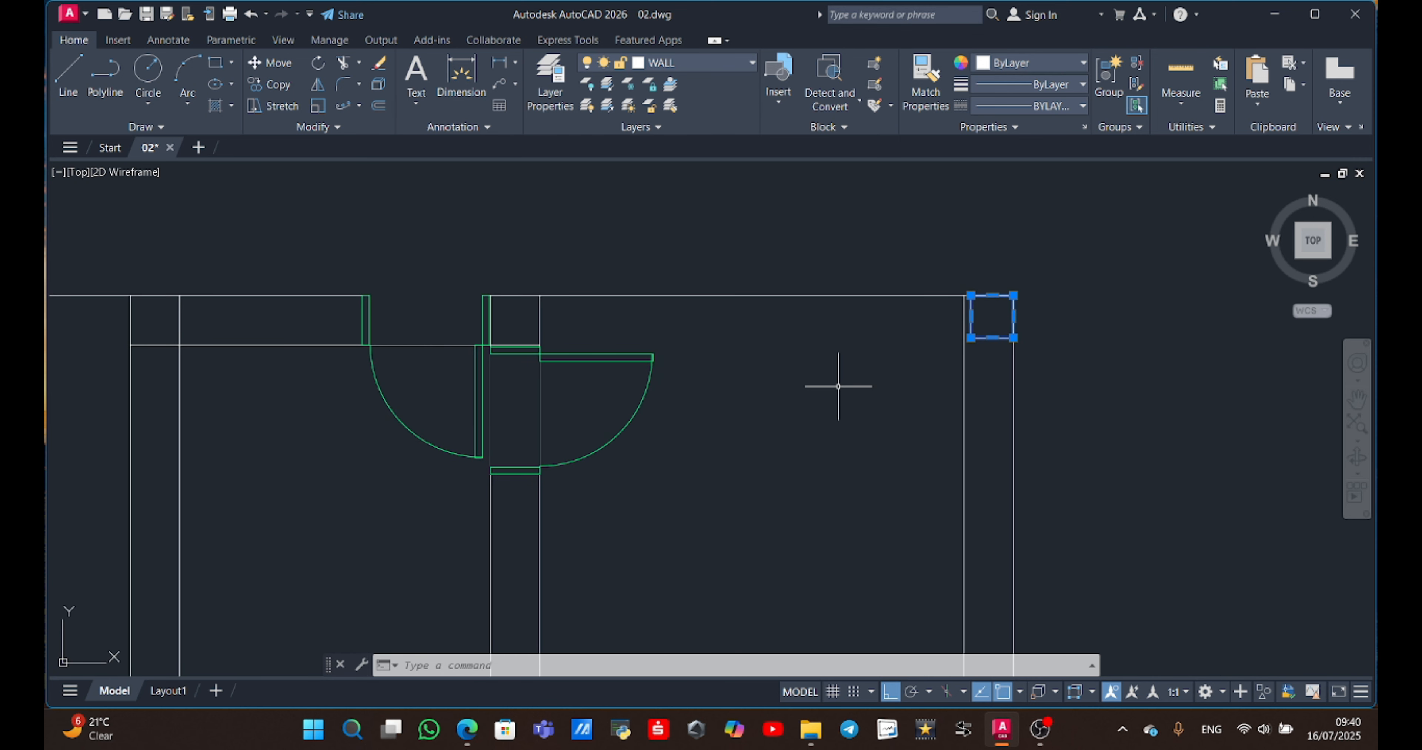
pyautogui.write('o')
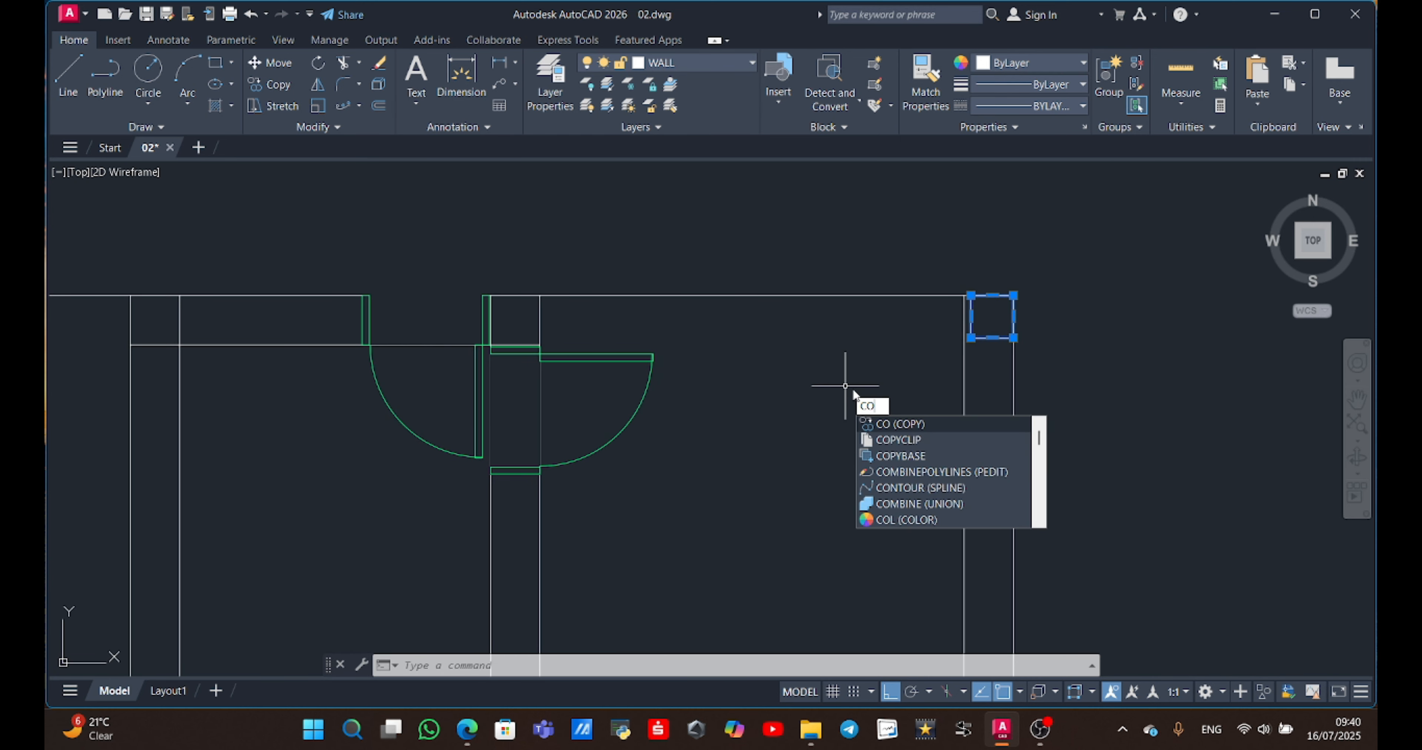
pyautogui.press('Return')
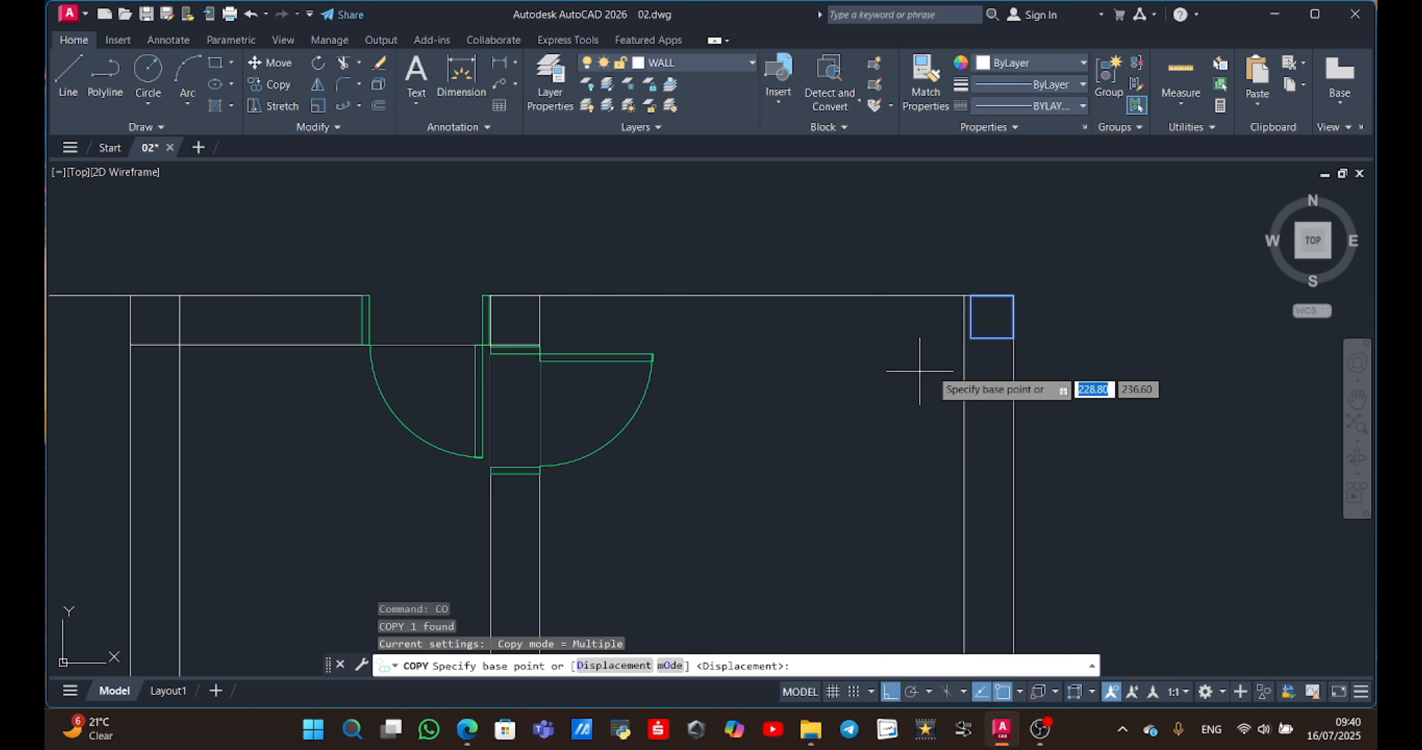
pyautogui.click(1013, 296)
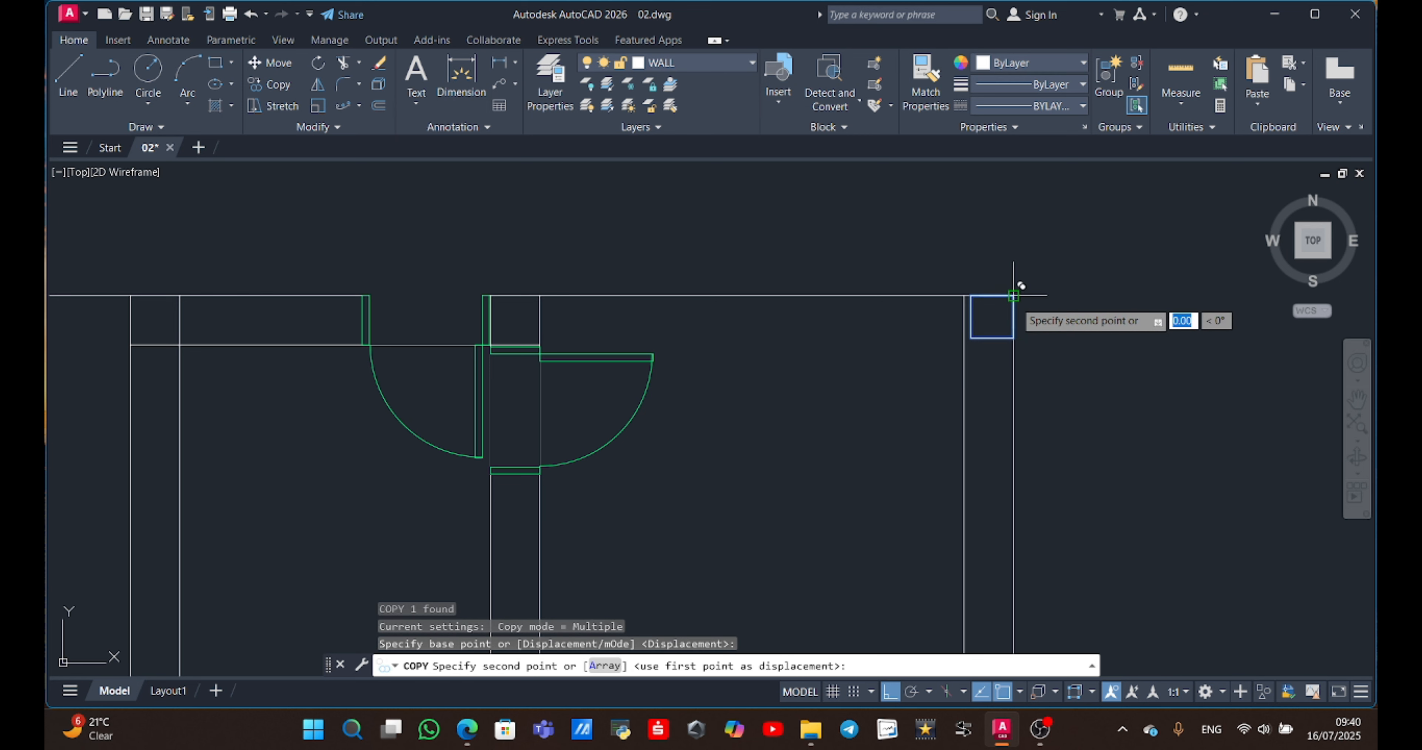
pyautogui.click(540, 295)
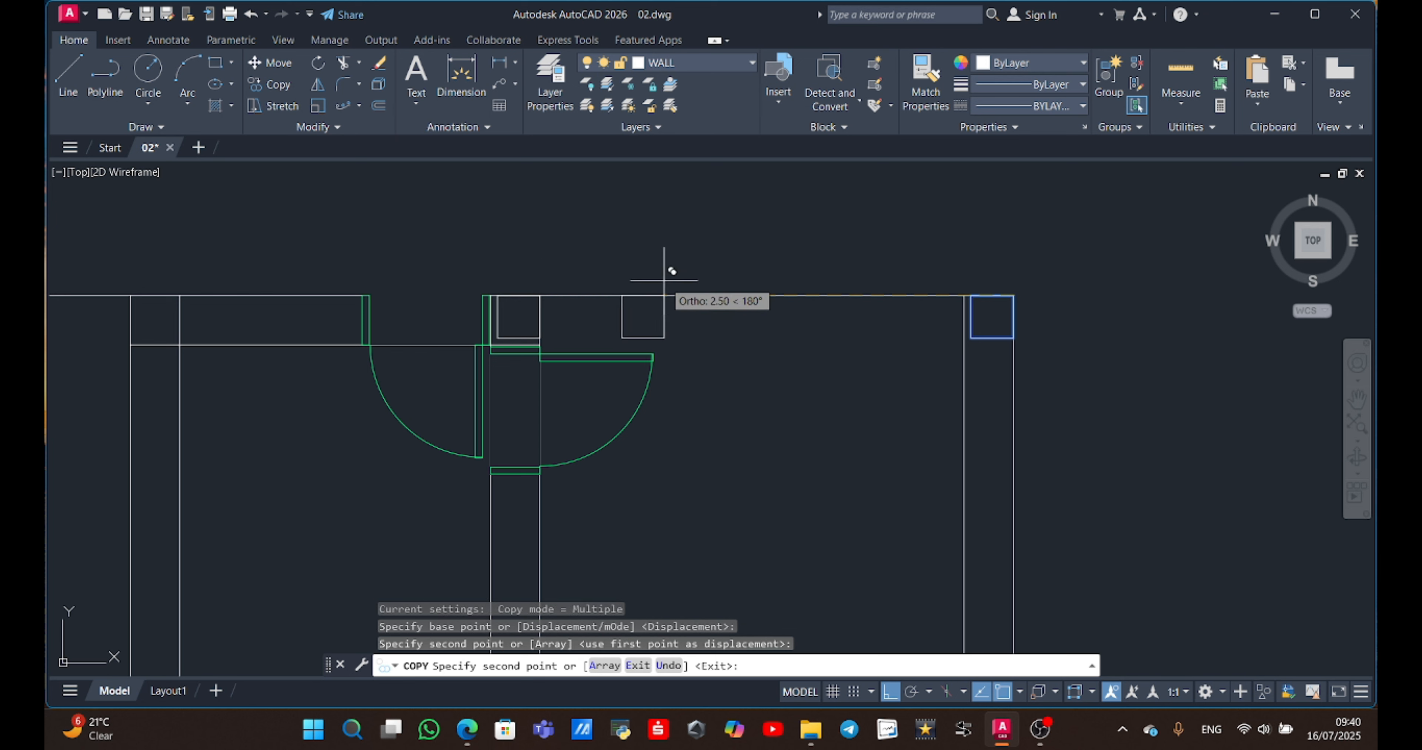
pyautogui.press('Escape')
# Copy the top-left corner column by its upper-left corner onto the top wall's junction with the left interior wall.
pyautogui.scroll(-4, 584, 277)
pyautogui.moveTo(589, 273); pyautogui.dragTo(1142, 343, button='middle')
pyautogui.scroll(4, 762, 404)
pyautogui.click(760, 357)
pyautogui.click(749, 300)
pyautogui.write('CO')
pyautogui.press('Return')
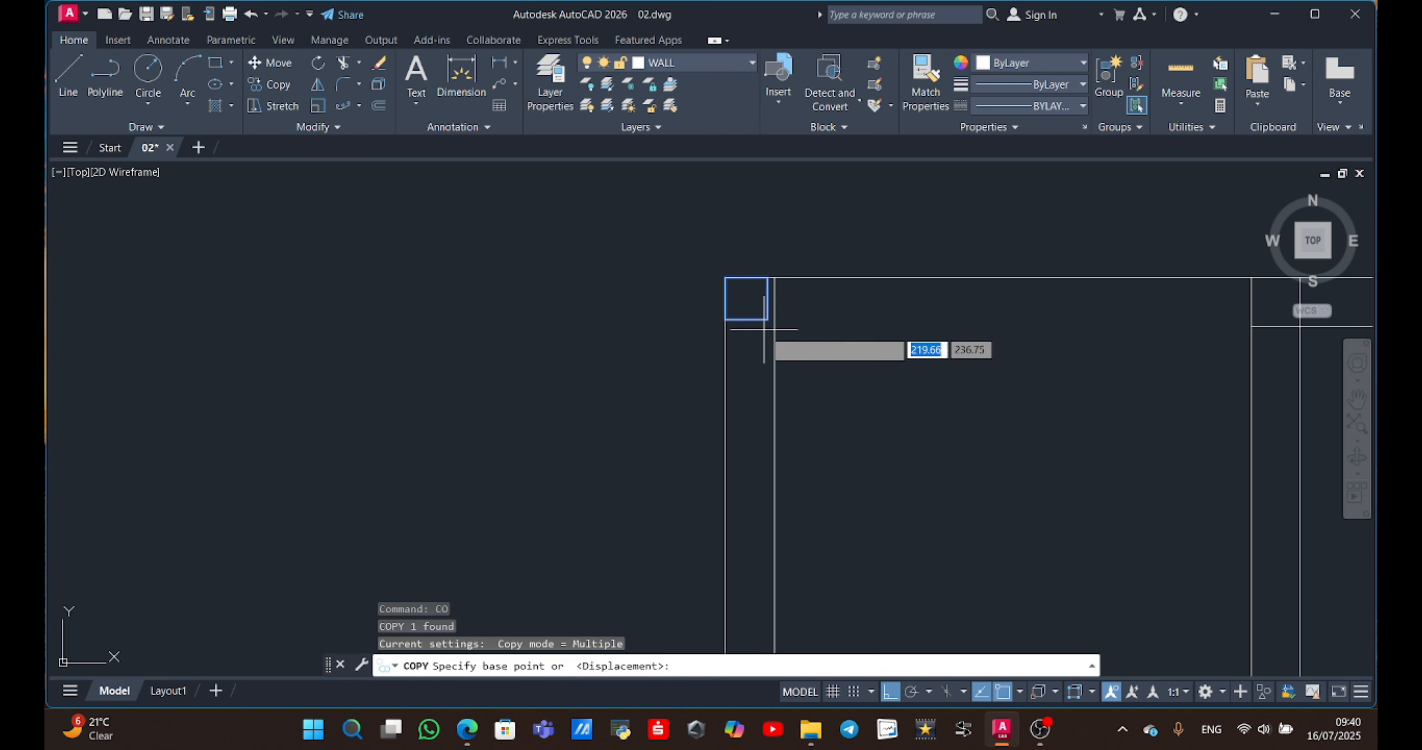
pyautogui.click(726, 277)
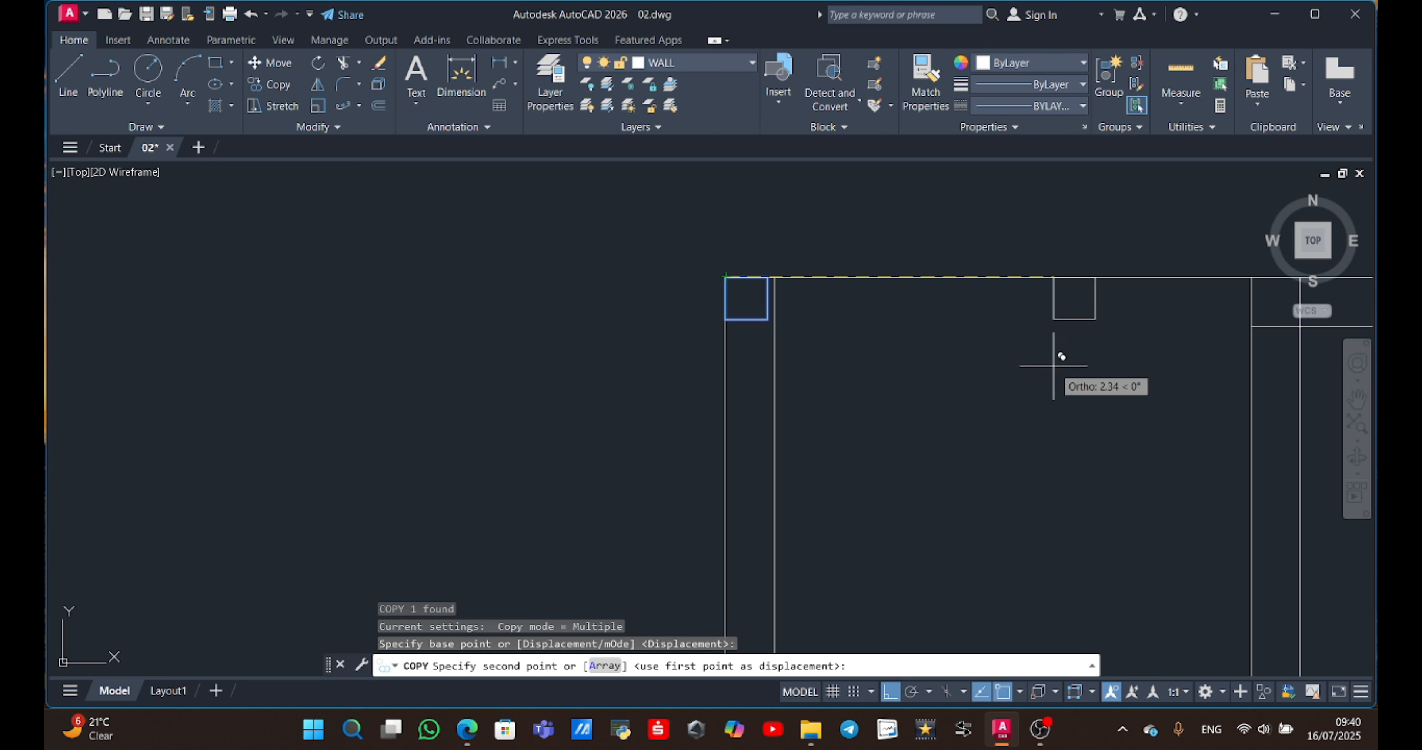
pyautogui.moveTo(1060, 357); pyautogui.dragTo(609, 469, button='middle')
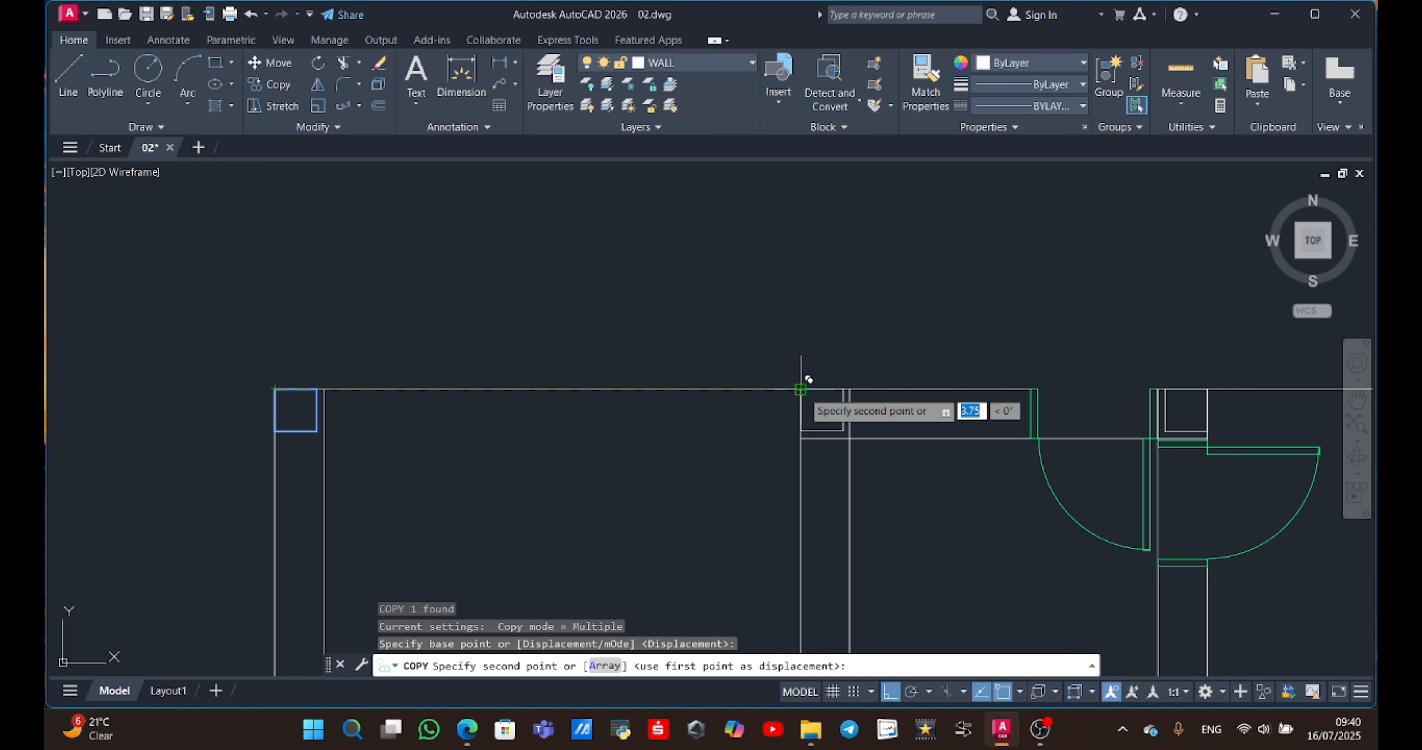
pyautogui.click(800, 389)
pyautogui.press('Escape')
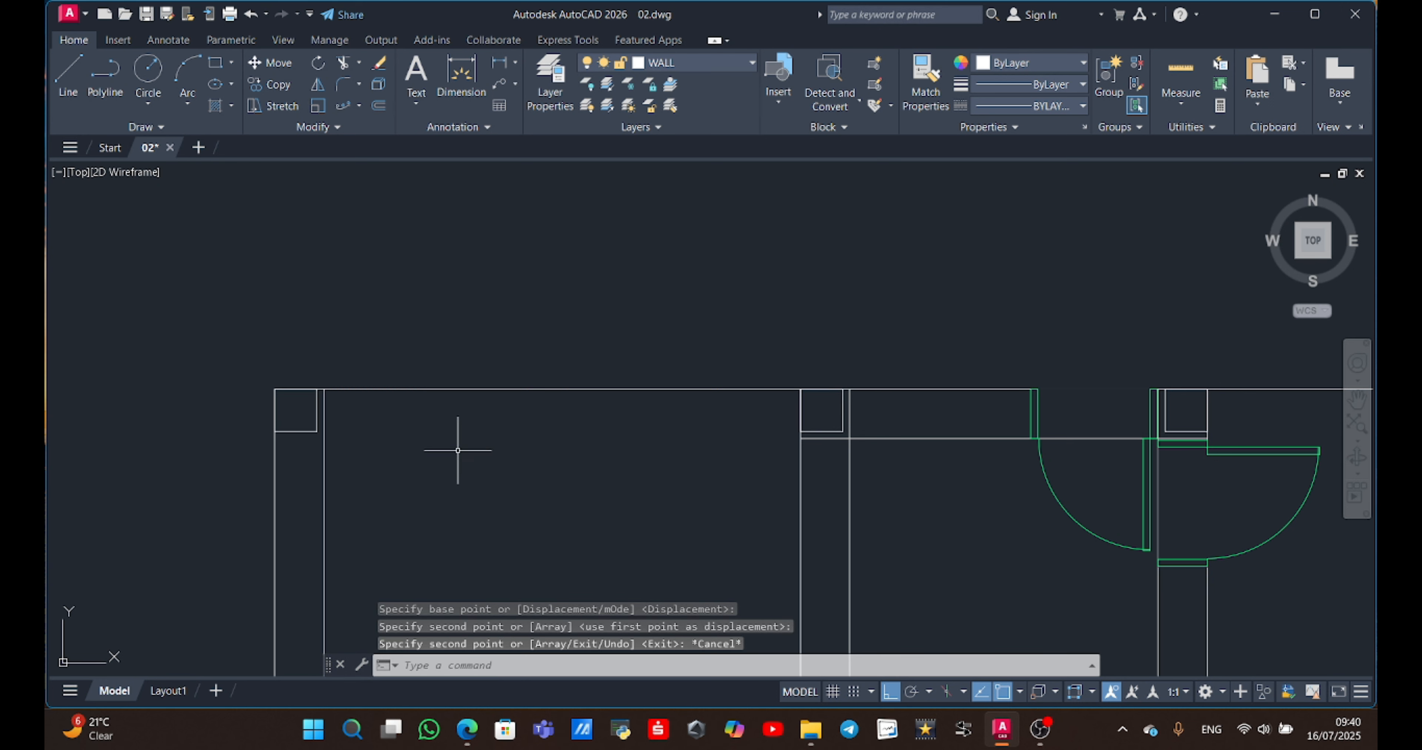
# Copy the four top-wall columns straight down 5.25 so their top edges align with the middle horizontal wall's upper face.
pyautogui.click(281, 399)
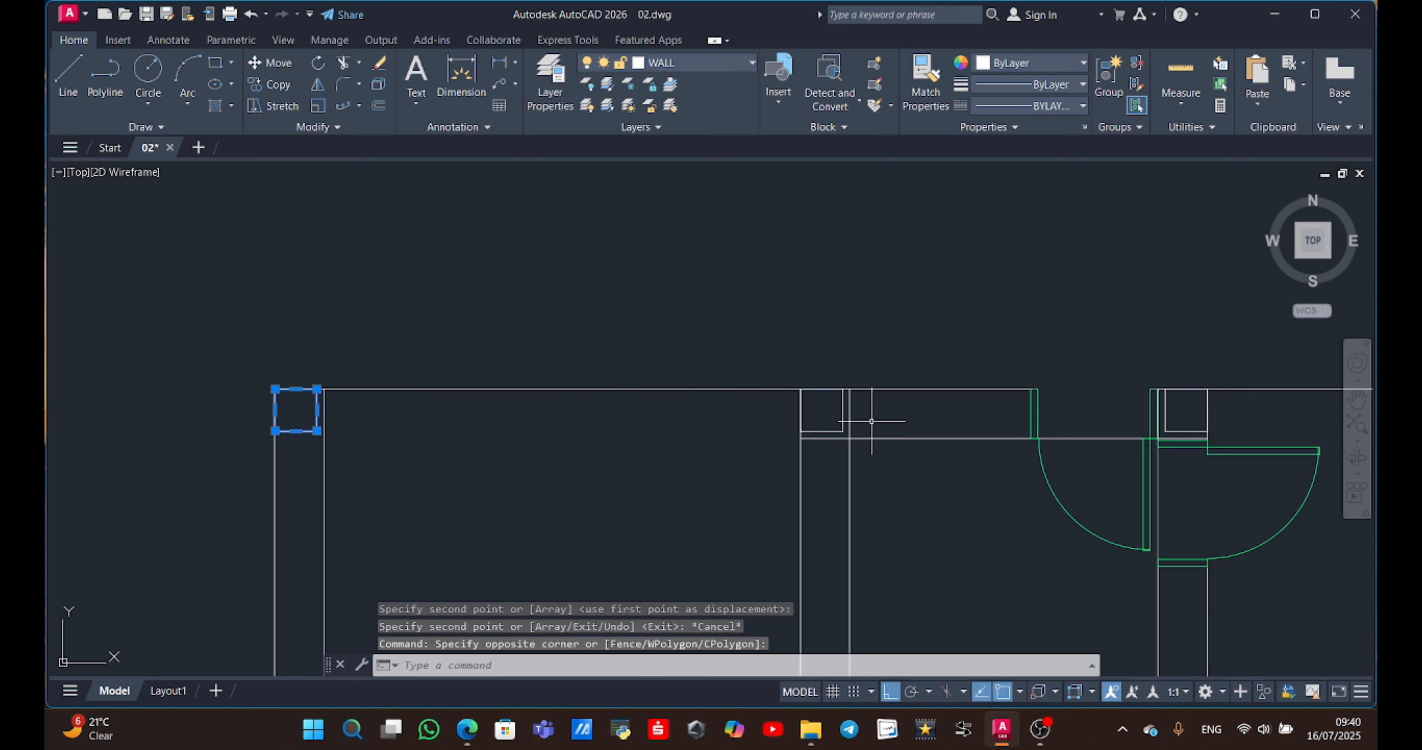
pyautogui.scroll(4, 871, 421)
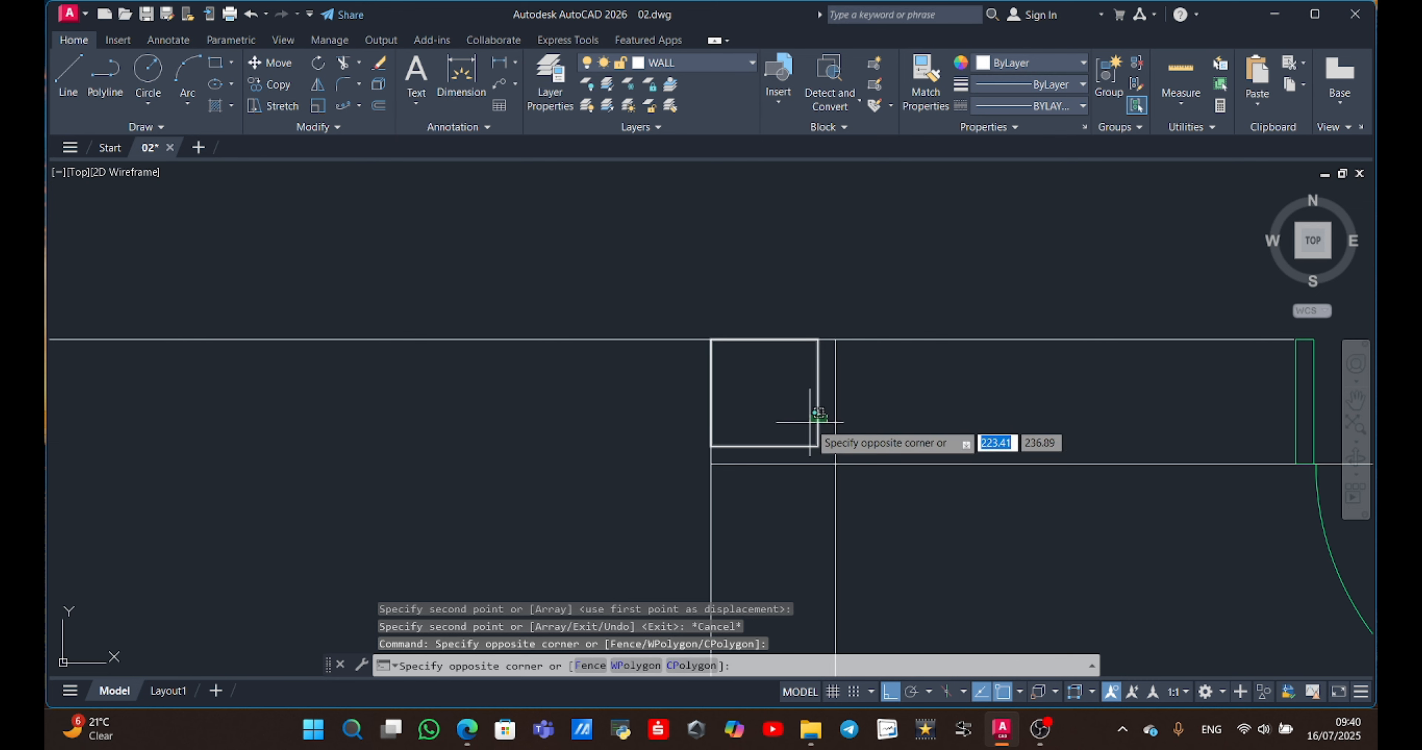
pyautogui.click(821, 436)
pyautogui.moveTo(1039, 392)
pyautogui.mouseDown(button='middle')
pyautogui.moveTo(1004, 408)
pyautogui.moveTo(351, 411)
pyautogui.mouseUp(button='middle')
pyautogui.click(943, 450)
pyautogui.click(982, 439)
pyautogui.click(947, 449)
pyautogui.moveTo(1269, 411); pyautogui.dragTo(362, 433, button='middle')
pyautogui.scroll(-4, 1103, 511)
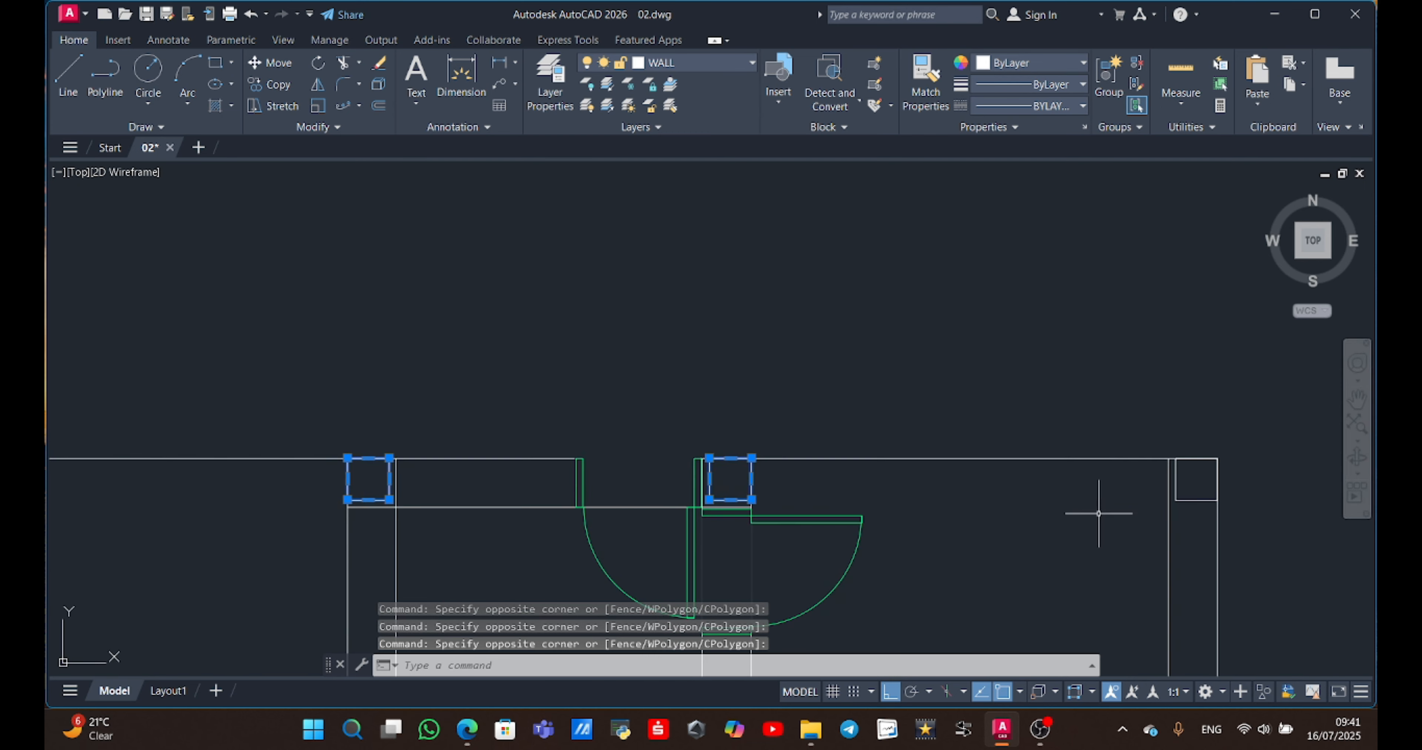
pyautogui.moveTo(1100, 506); pyautogui.dragTo(788, 435, button='middle')
pyautogui.click(884, 443)
pyautogui.click(853, 397)
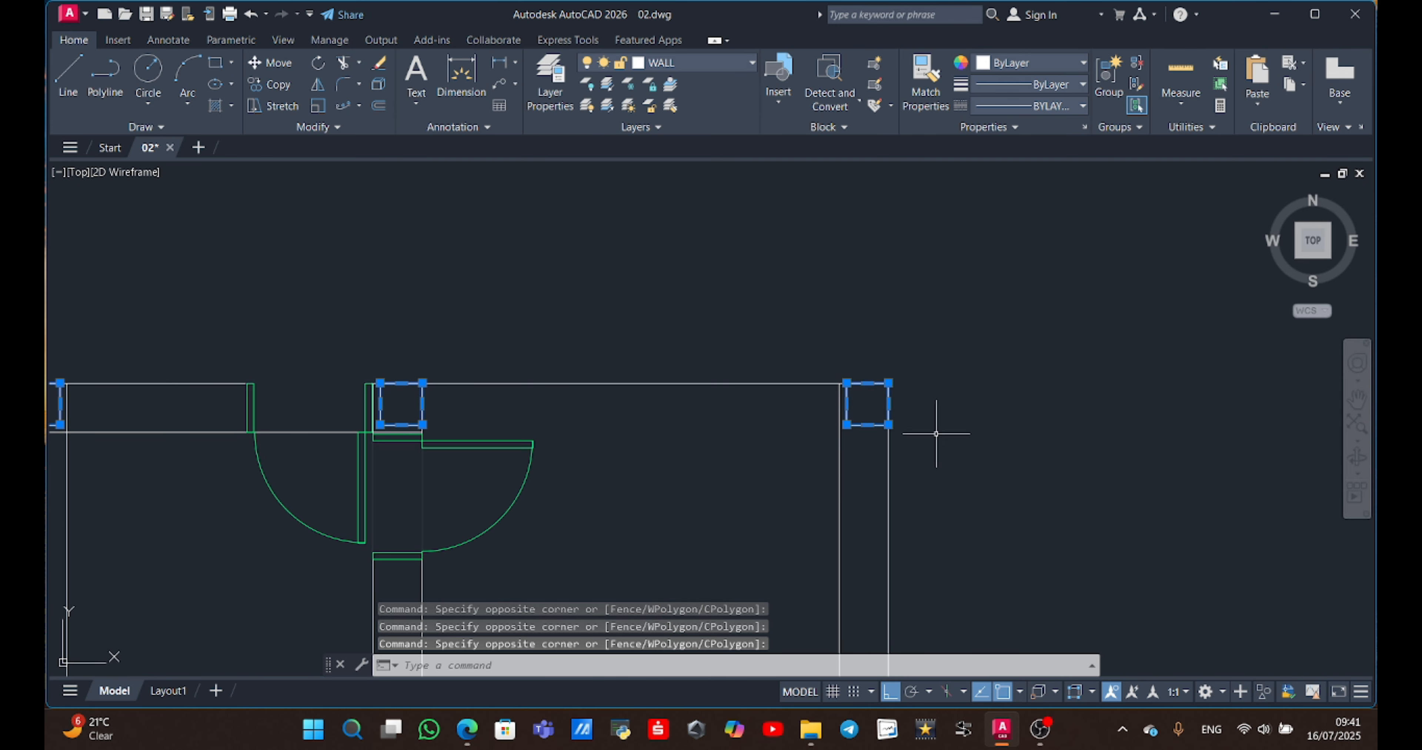
pyautogui.write('co')
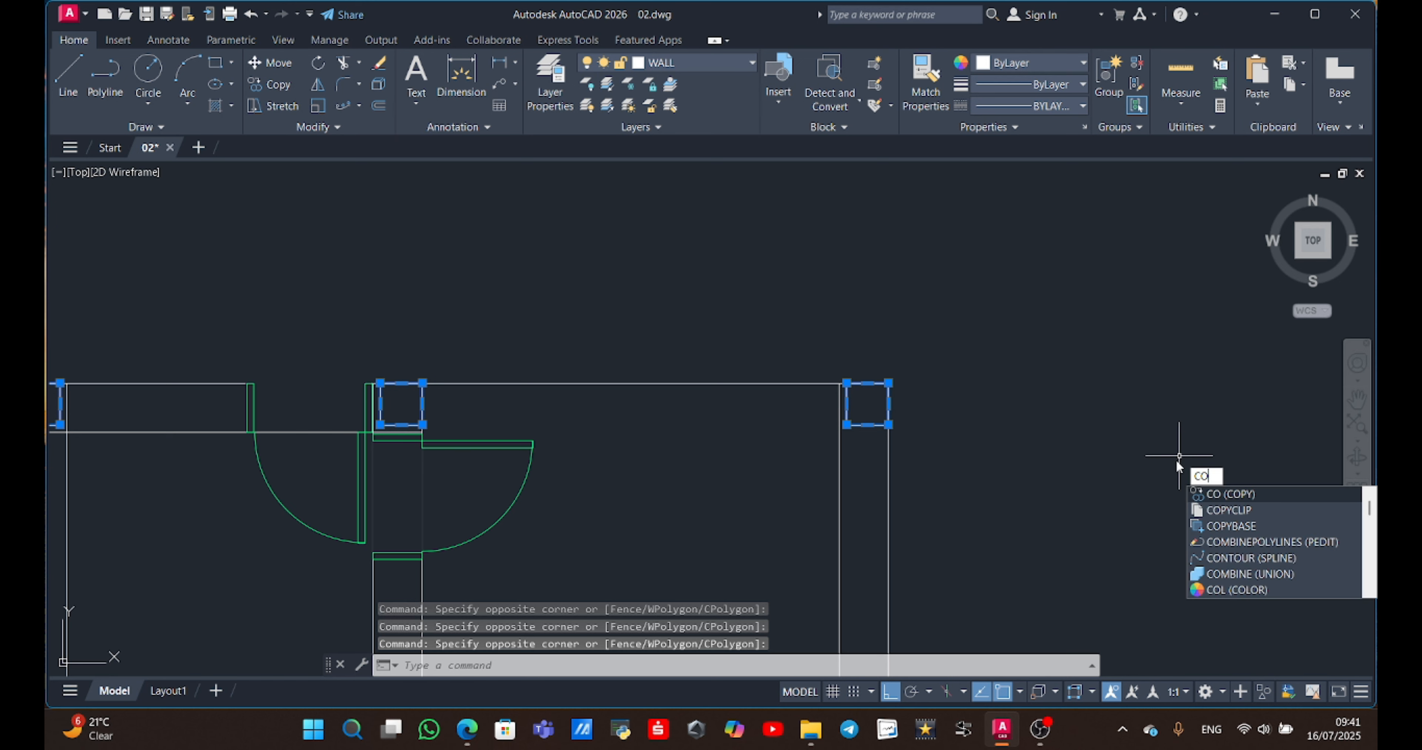
pyautogui.press('Return')
pyautogui.scroll(-2, 787, 491)
pyautogui.moveTo(787, 490); pyautogui.dragTo(930, 267, button='middle')
pyautogui.scroll(-2, 930, 267)
pyautogui.scroll(-2, 905, 309)
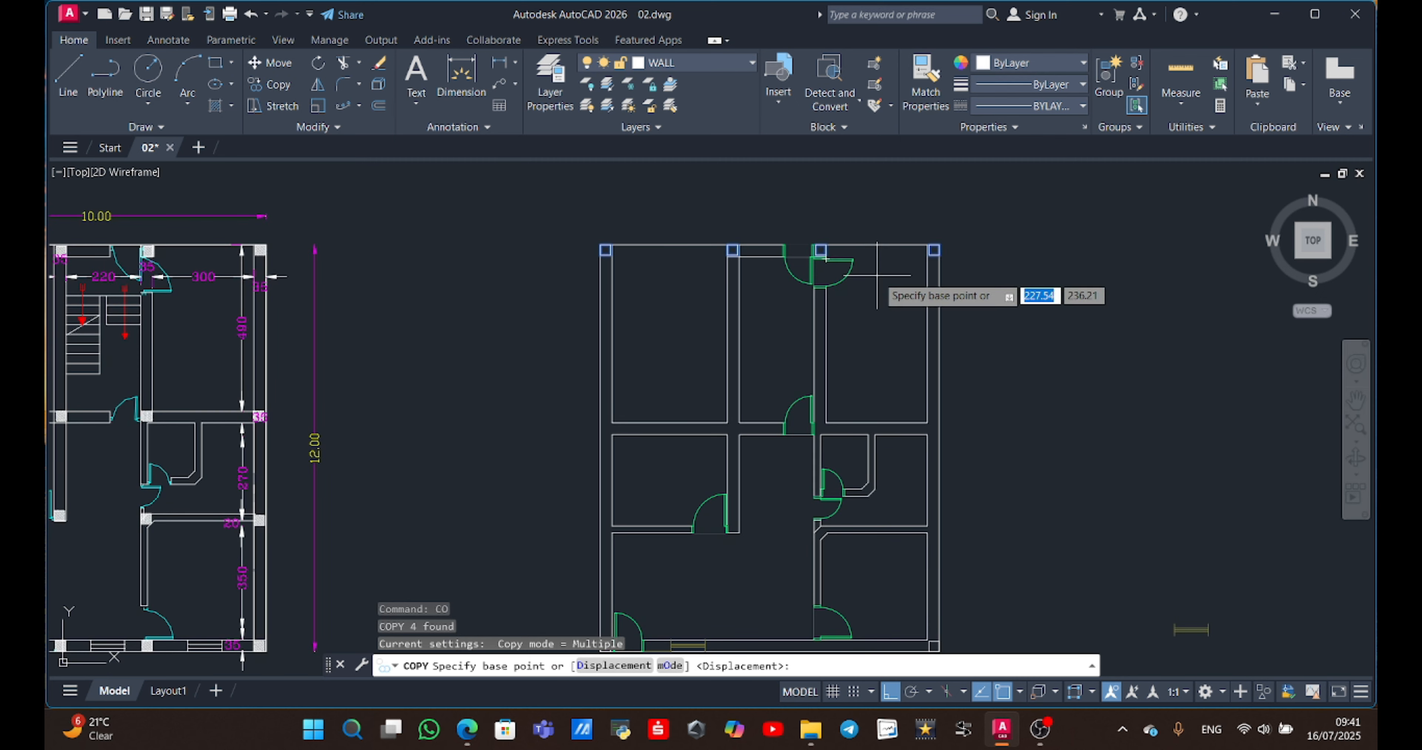
pyautogui.scroll(12, 826, 245)
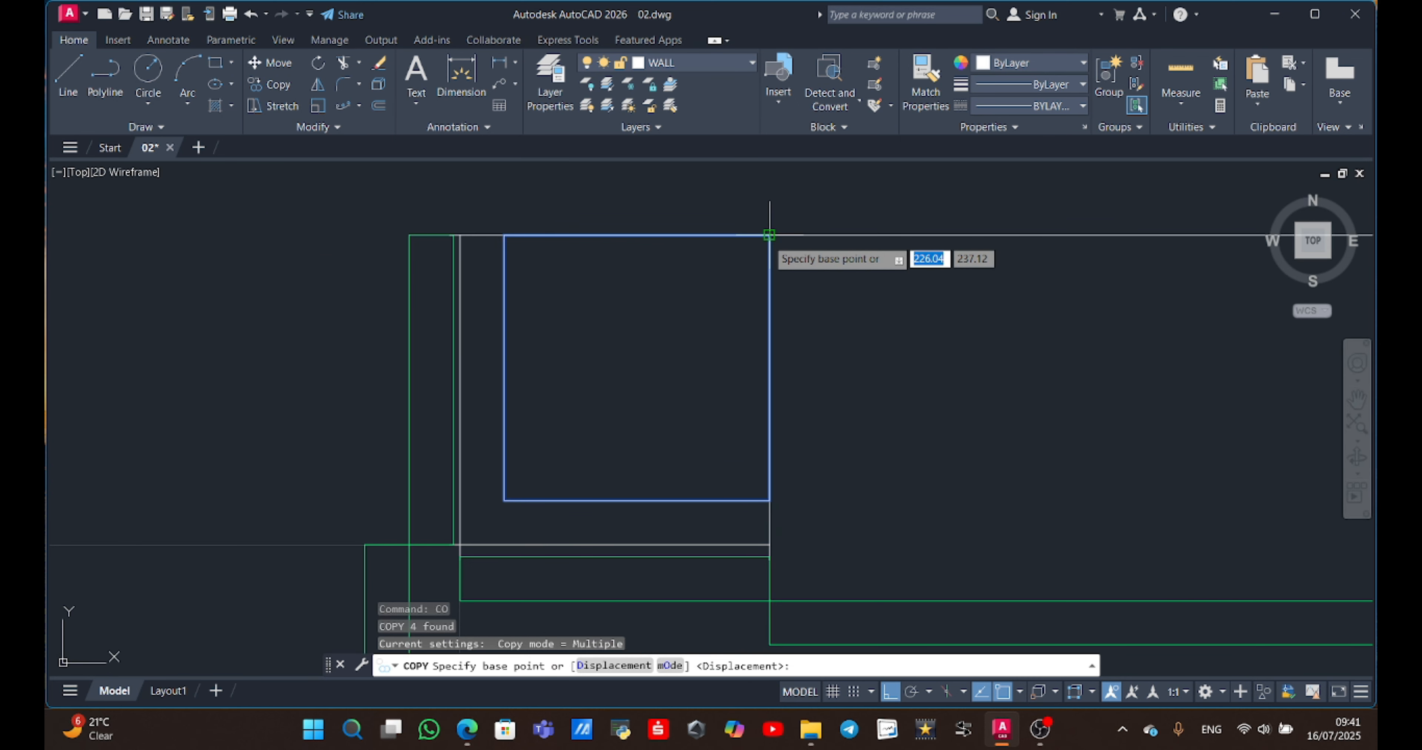
pyautogui.click(768, 235)
pyautogui.scroll(-3, 818, 317)
pyautogui.scroll(5, 819, 317)
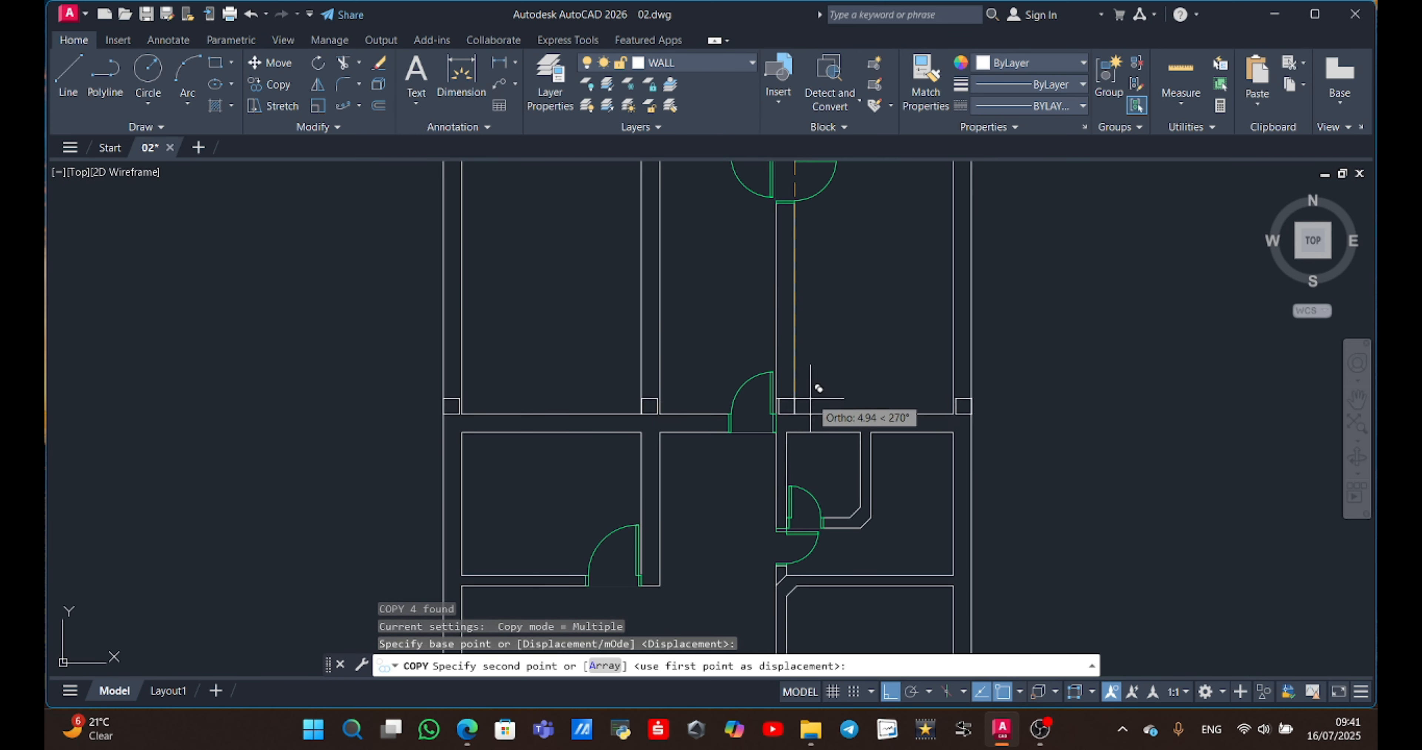
pyautogui.scroll(4, 794, 413)
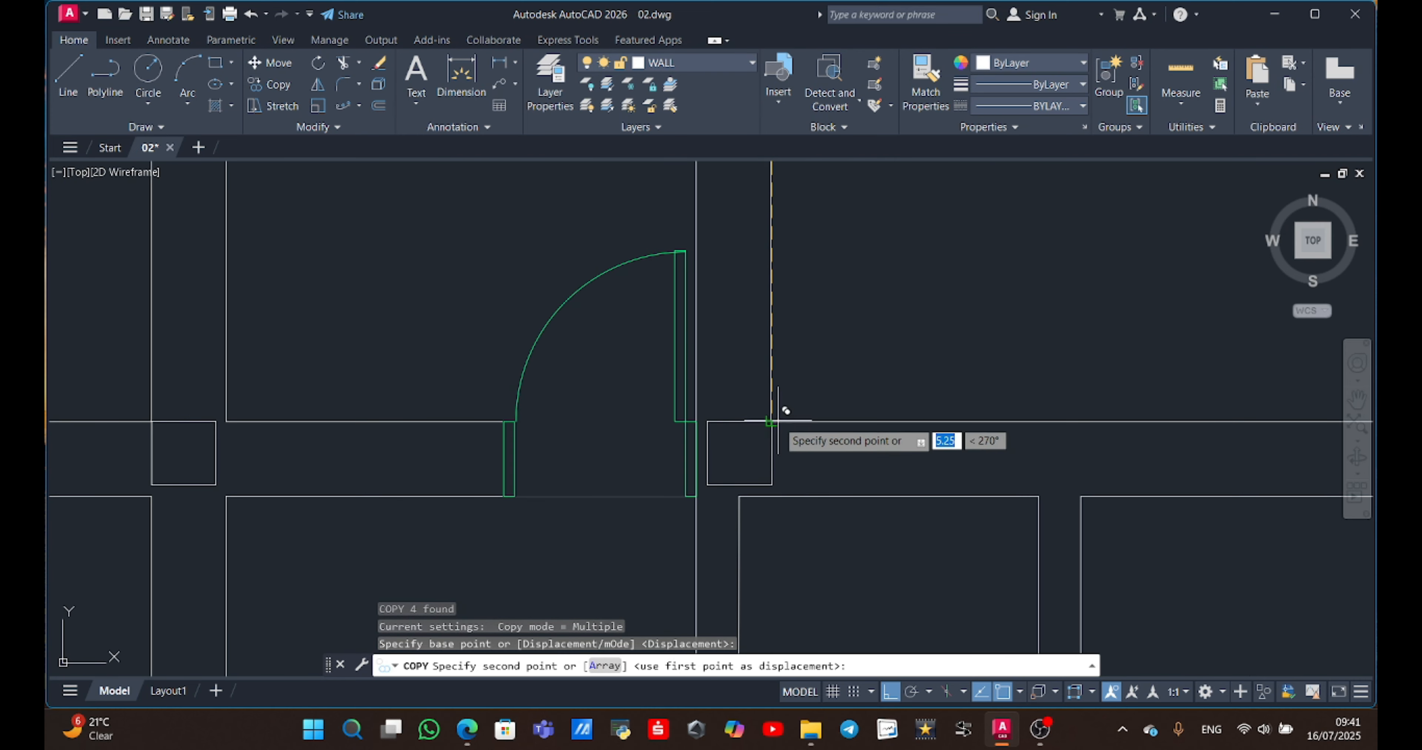
pyautogui.click(771, 421)
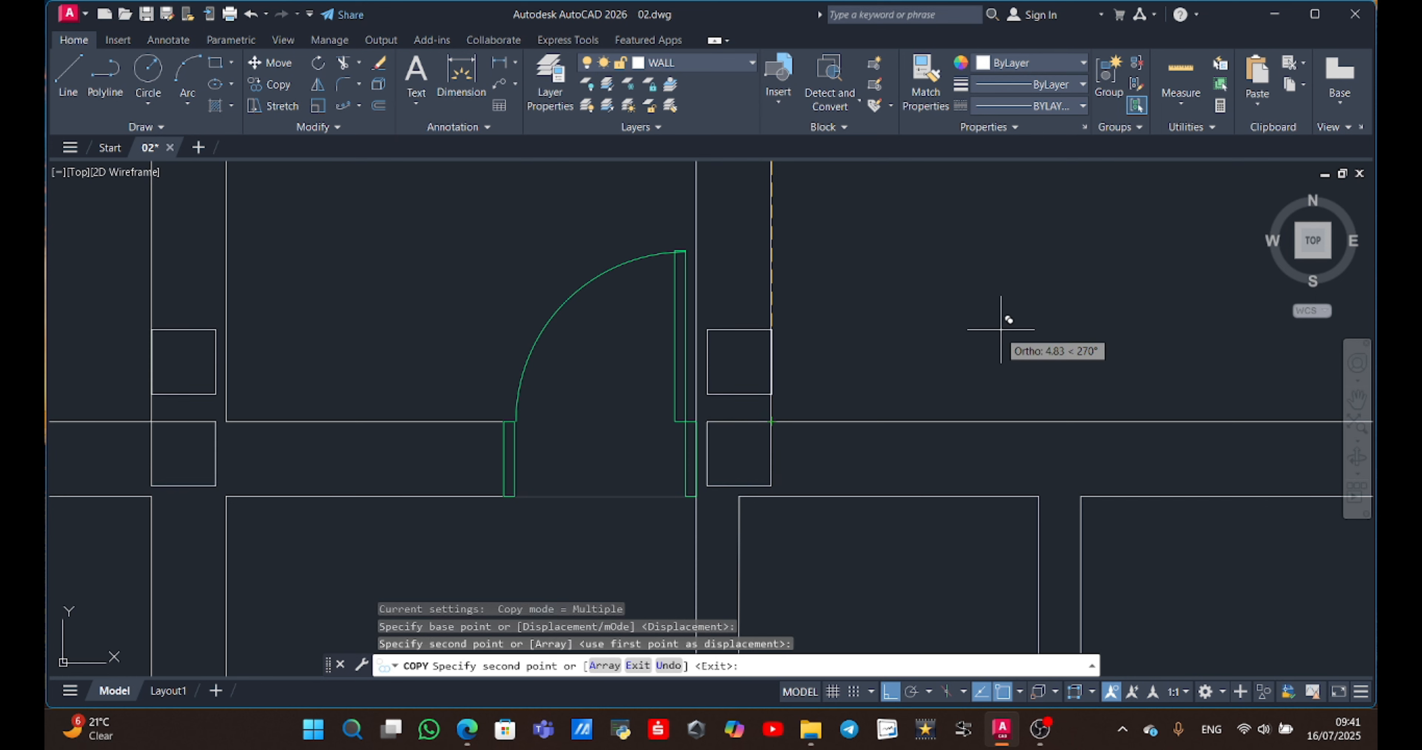
pyautogui.press('Escape')
# Copy the four middle-wall columns straight down 2.95, aligning their bottom edges with the lower end of the left interior wall.
pyautogui.scroll(-4, 1003, 317)
pyautogui.moveTo(1003, 318); pyautogui.dragTo(1008, 141, button='middle')
pyautogui.click(704, 207)
pyautogui.click(680, 194)
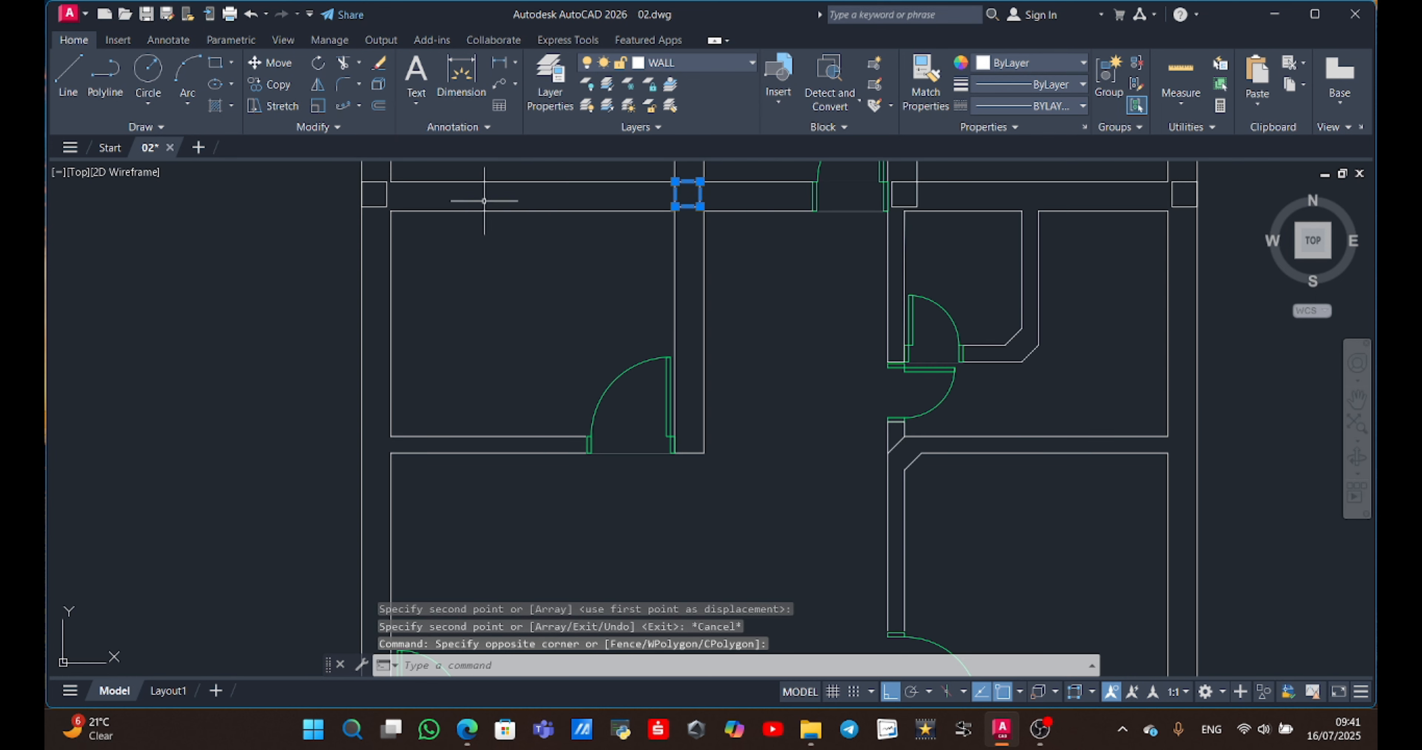
pyautogui.click(393, 197)
pyautogui.click(358, 190)
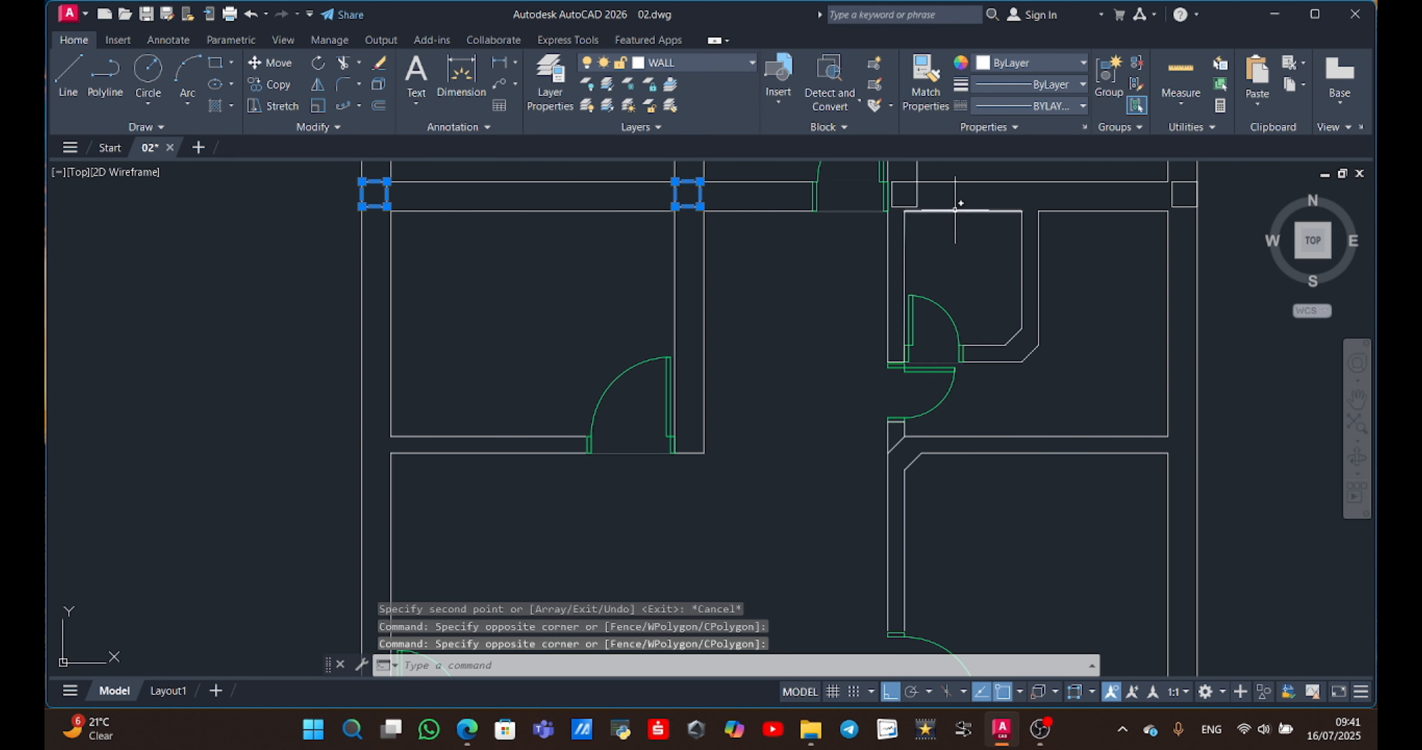
pyautogui.click(929, 197)
pyautogui.click(901, 195)
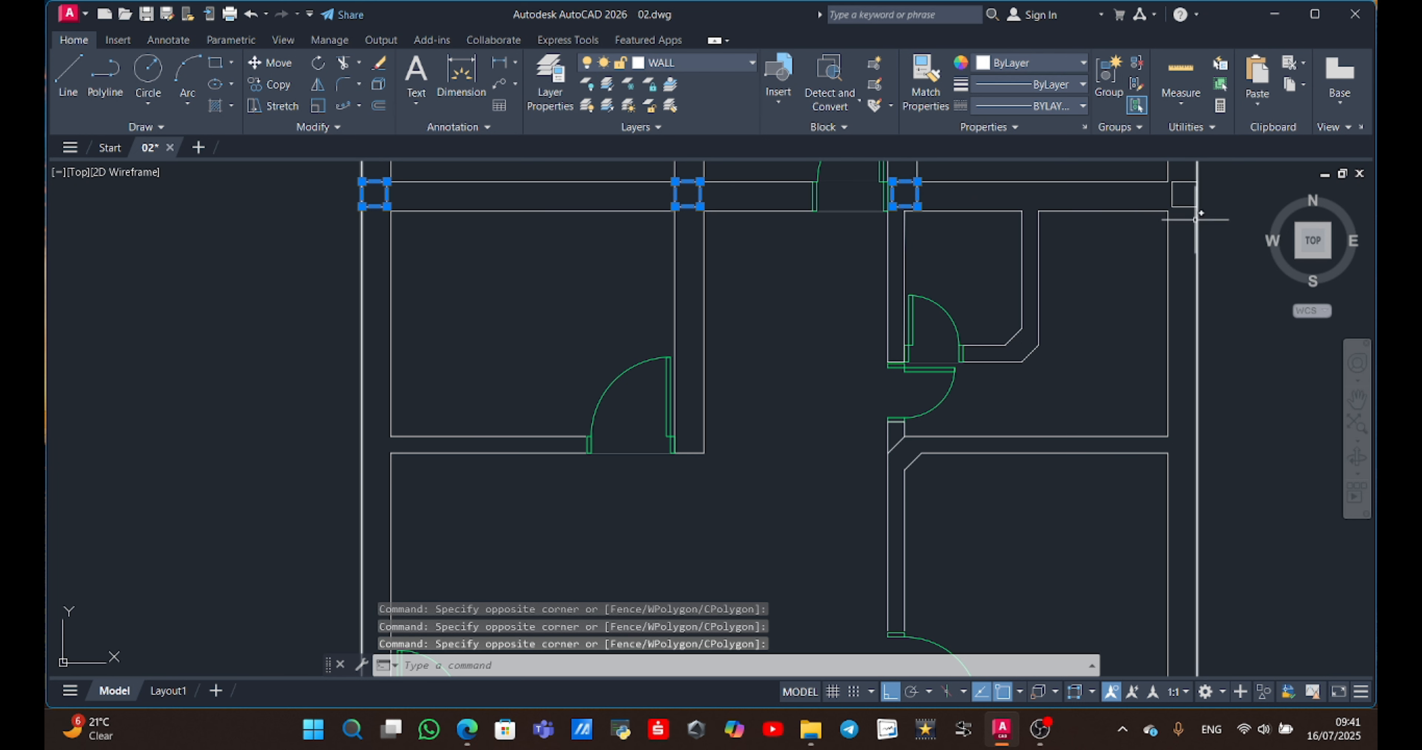
pyautogui.click(1187, 196)
pyautogui.click(1172, 194)
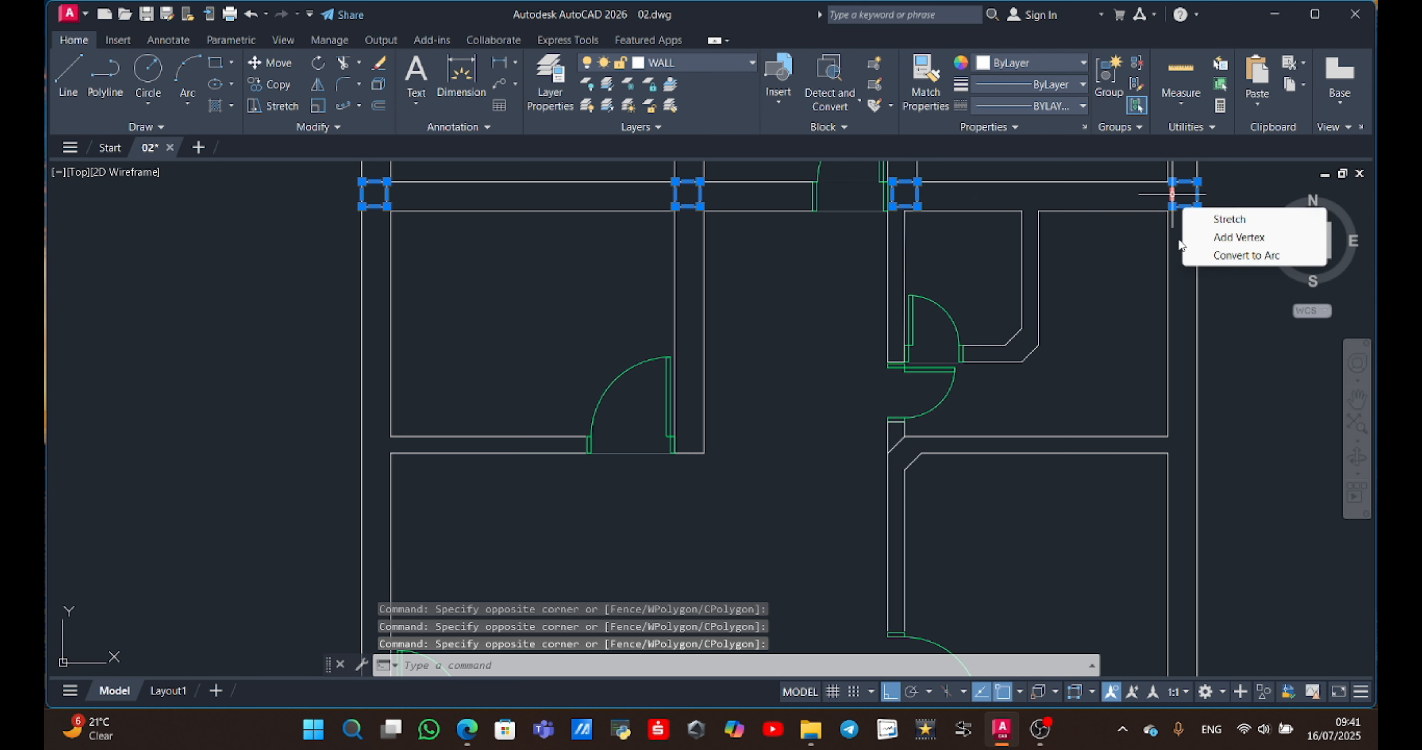
pyautogui.write('co')
pyautogui.press('Return')
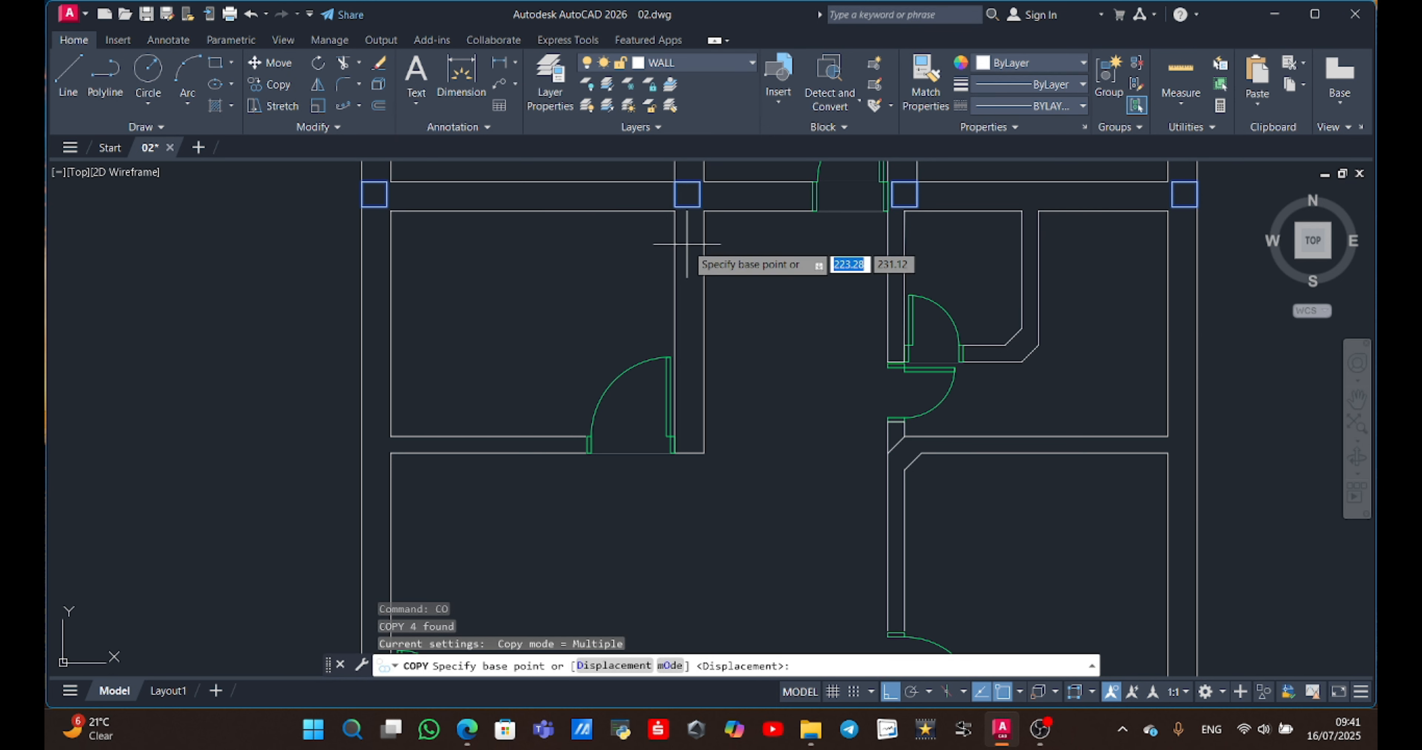
pyautogui.scroll(4, 663, 229)
pyautogui.scroll(-3, 661, 215)
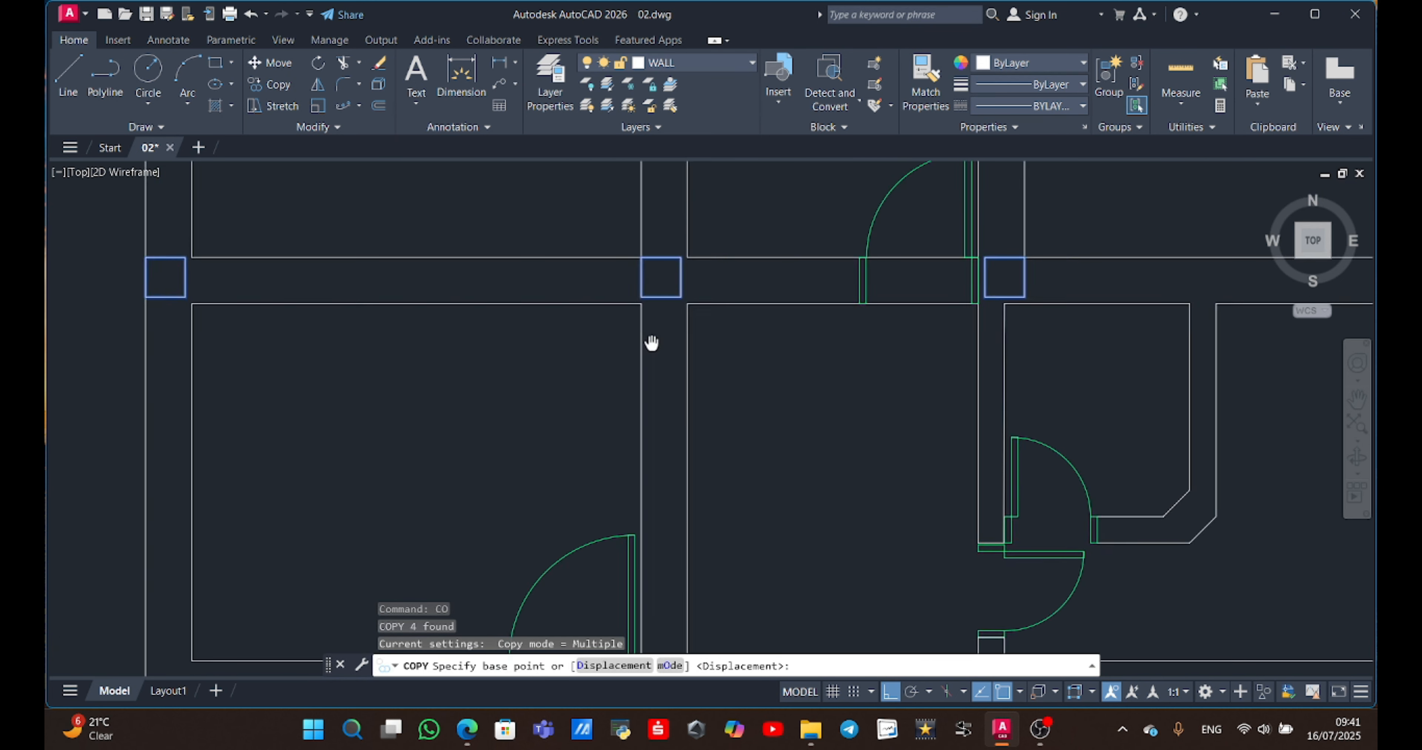
pyautogui.click(638, 297)
pyautogui.scroll(-5, 651, 358)
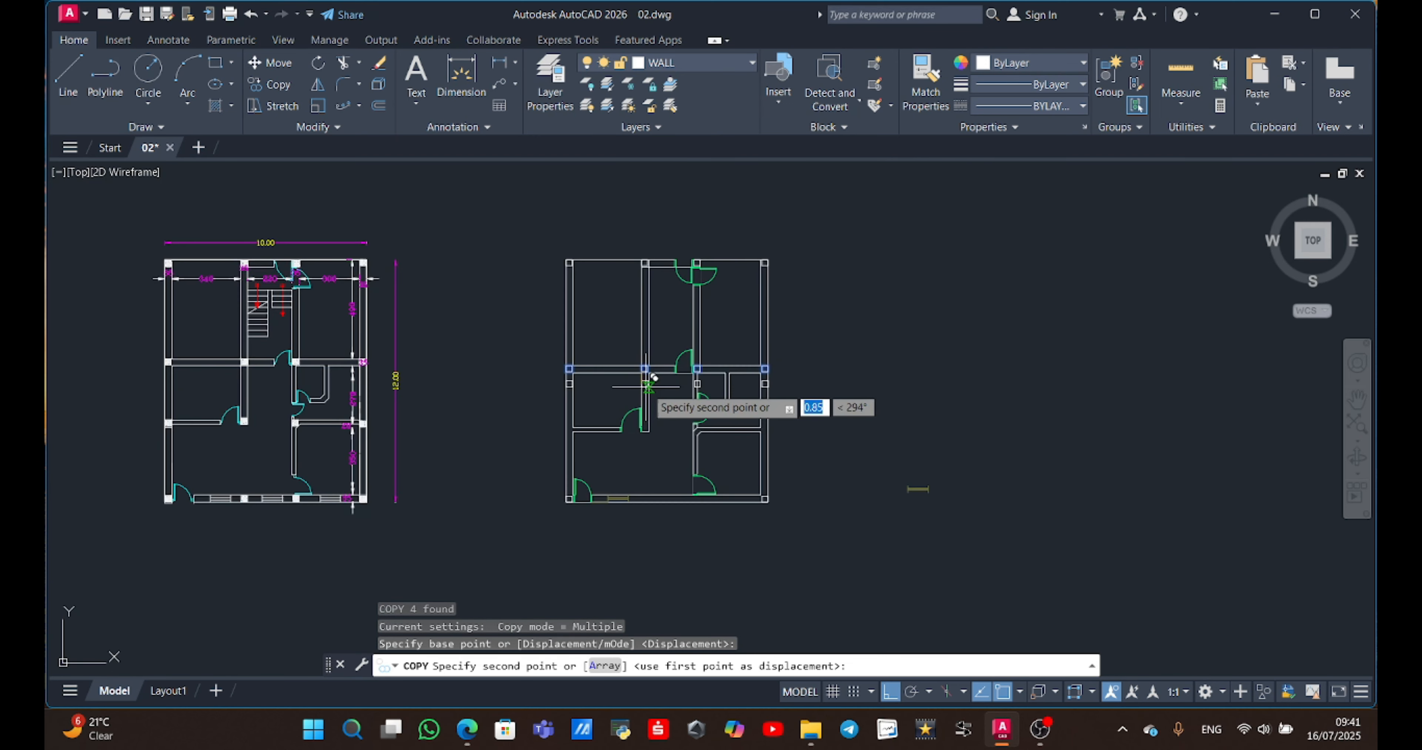
pyautogui.scroll(6, 615, 285)
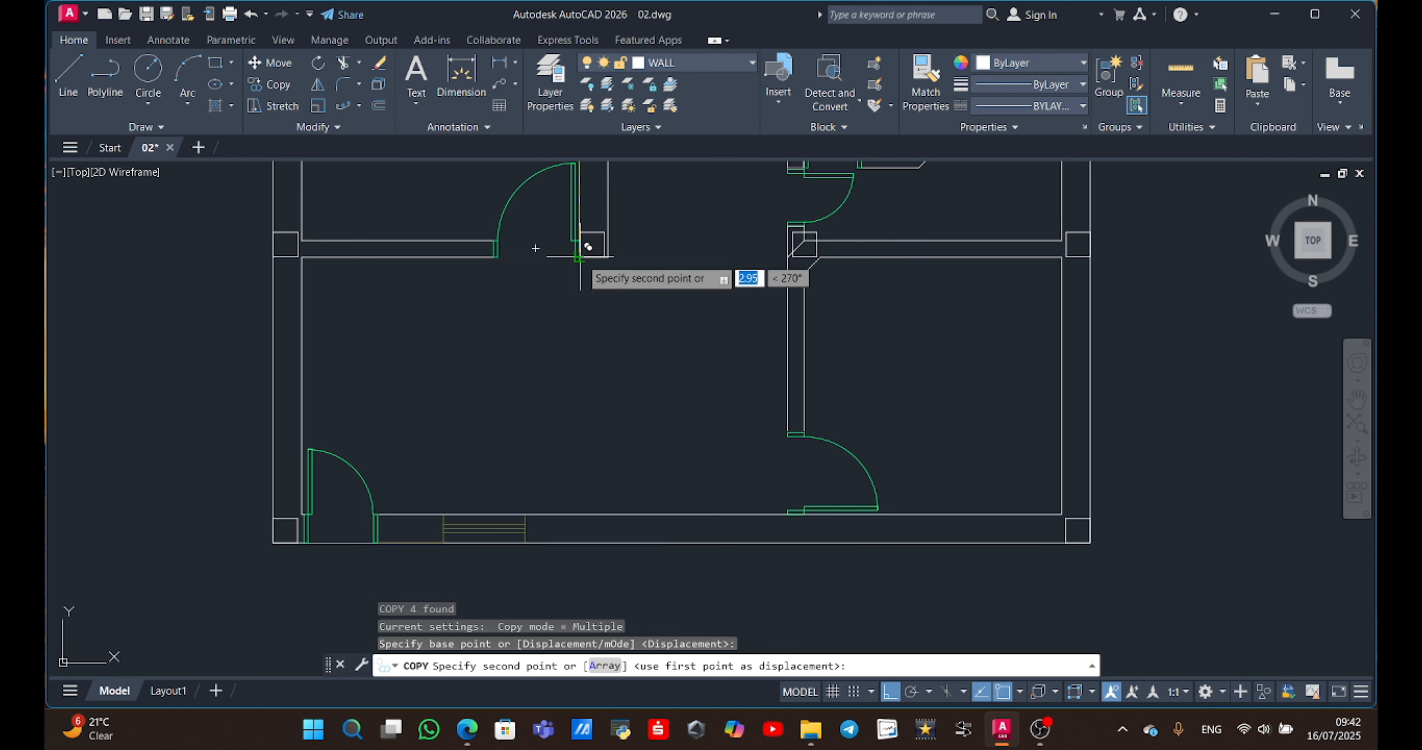
pyautogui.scroll(3, 579, 257)
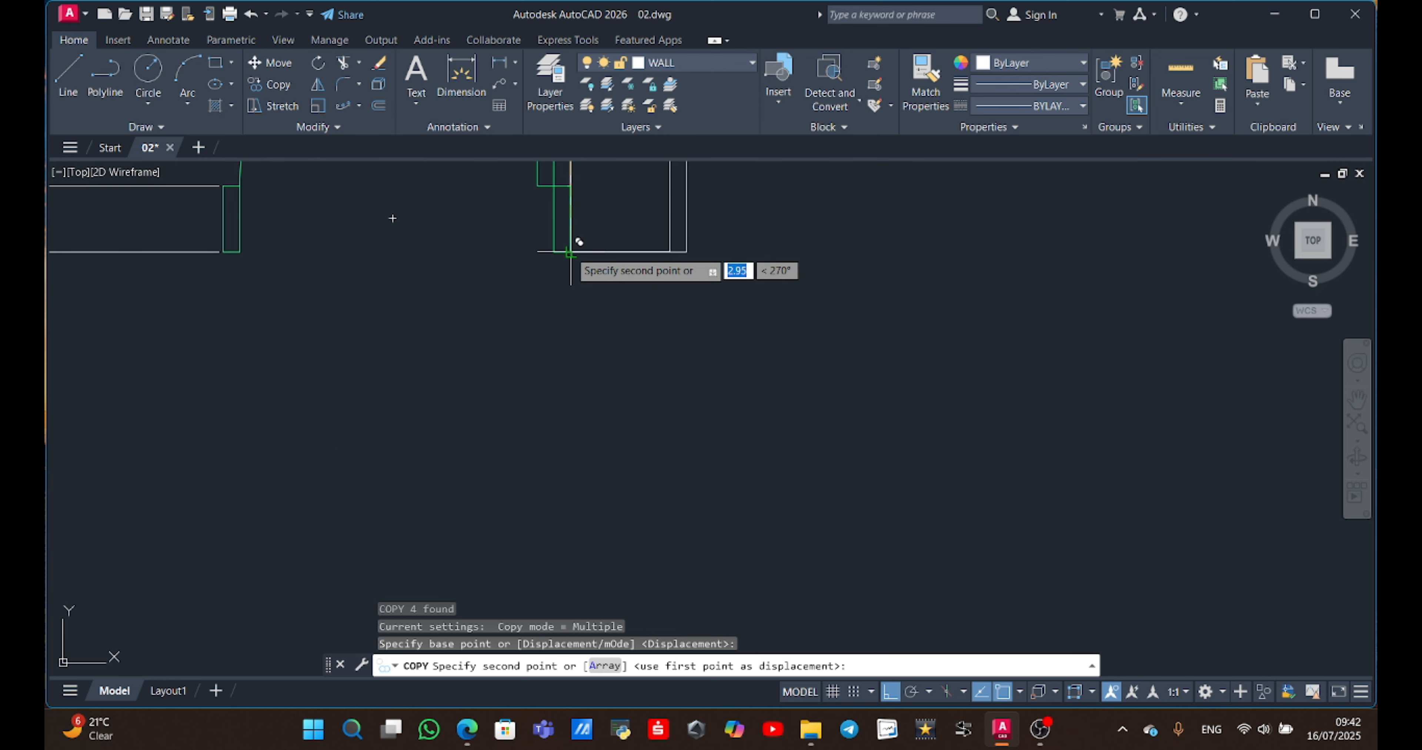
pyautogui.click(570, 252)
# Draw a vertical construction line along the left edge of the column at the left interior wall's lower end.
pyautogui.write('XL')
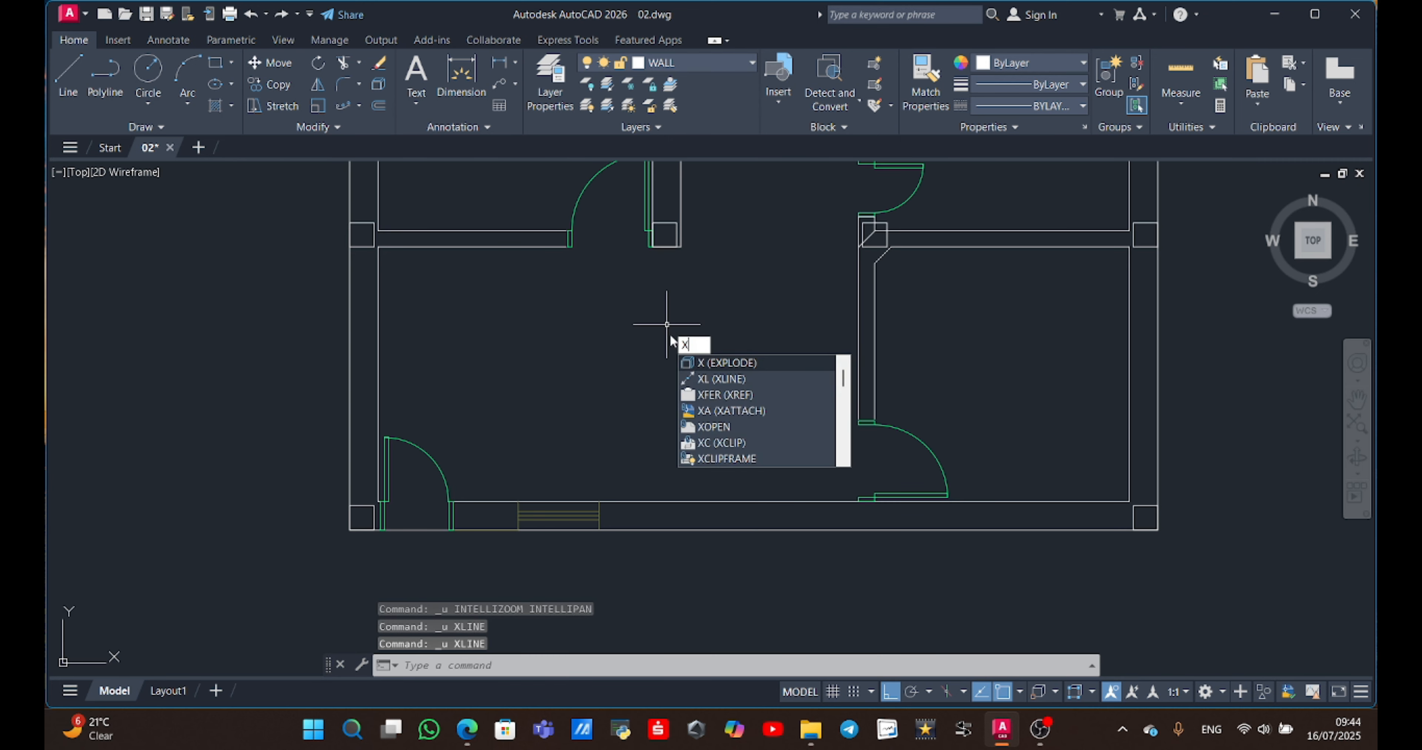
pyautogui.press('Return')
pyautogui.scroll(5, 684, 278)
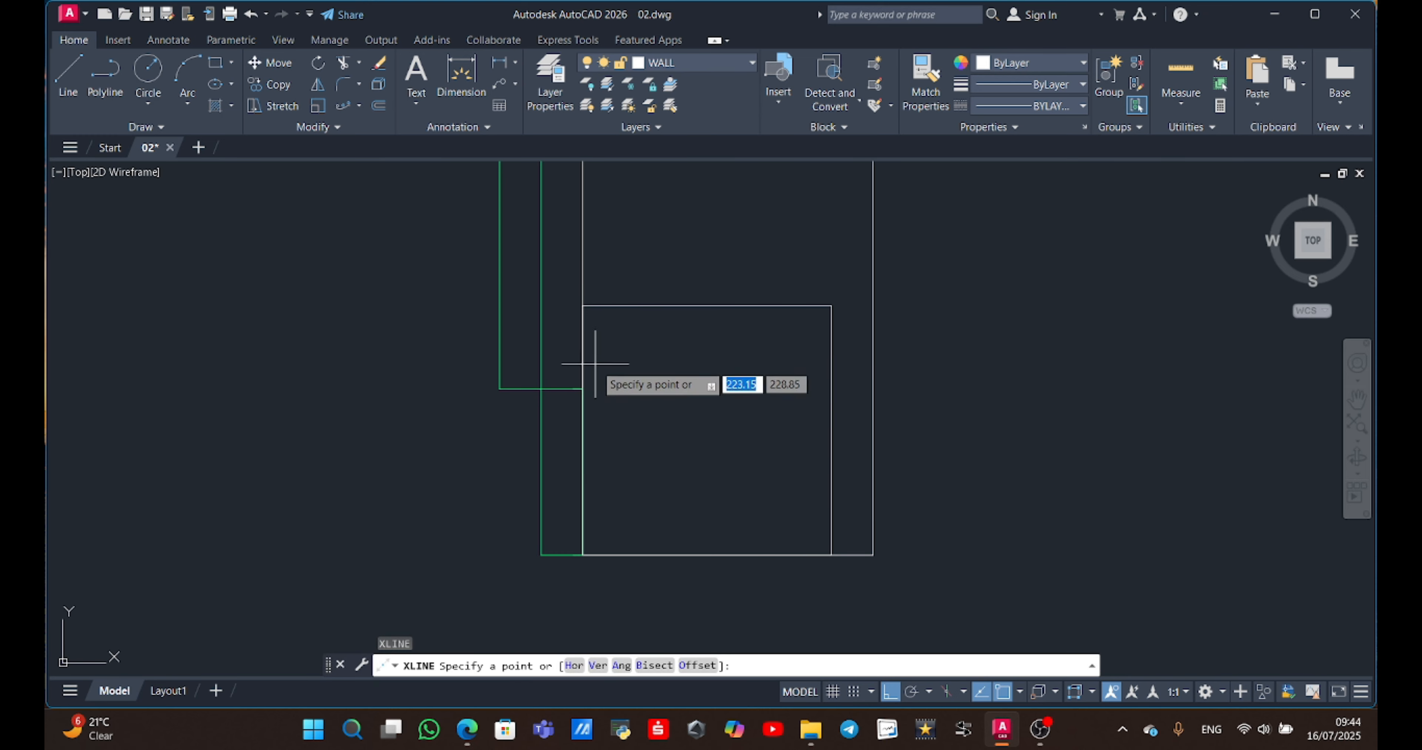
pyautogui.click(583, 305)
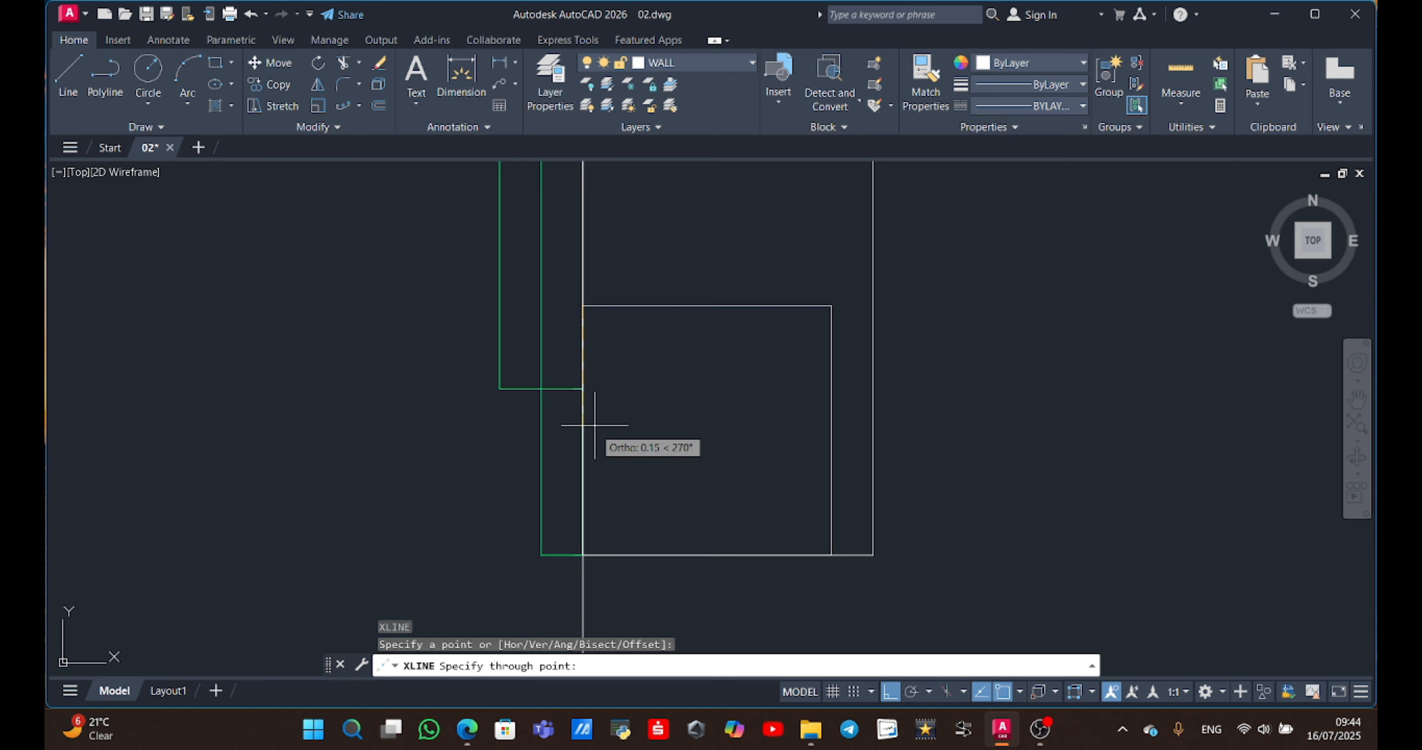
pyautogui.click(596, 485)
pyautogui.scroll(-5, 740, 477)
pyautogui.press('Escape')
# Draw a vertical construction line through the lower-left corner of the column at the chamfered wall junction.
pyautogui.moveTo(926, 517); pyautogui.dragTo(324, 380, button='middle')
pyautogui.press('Return')
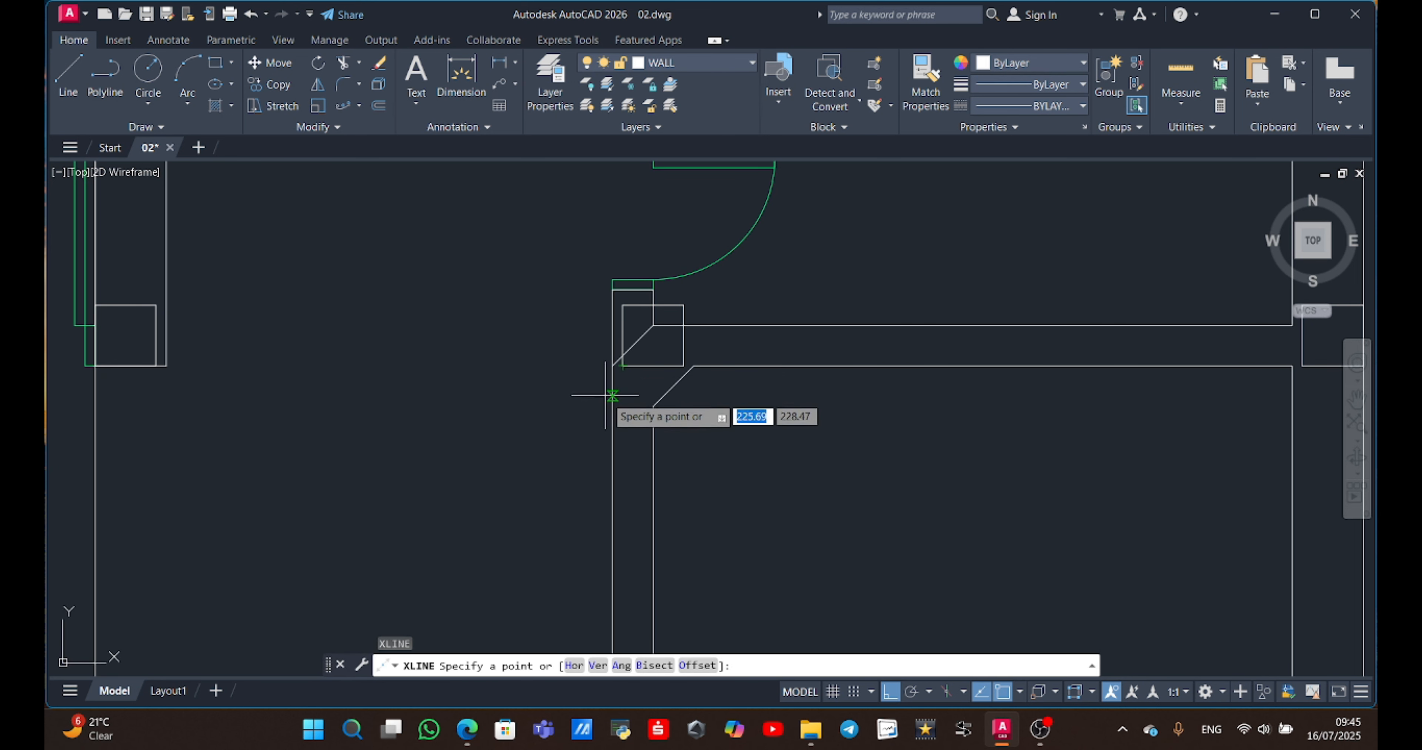
pyautogui.click(623, 366)
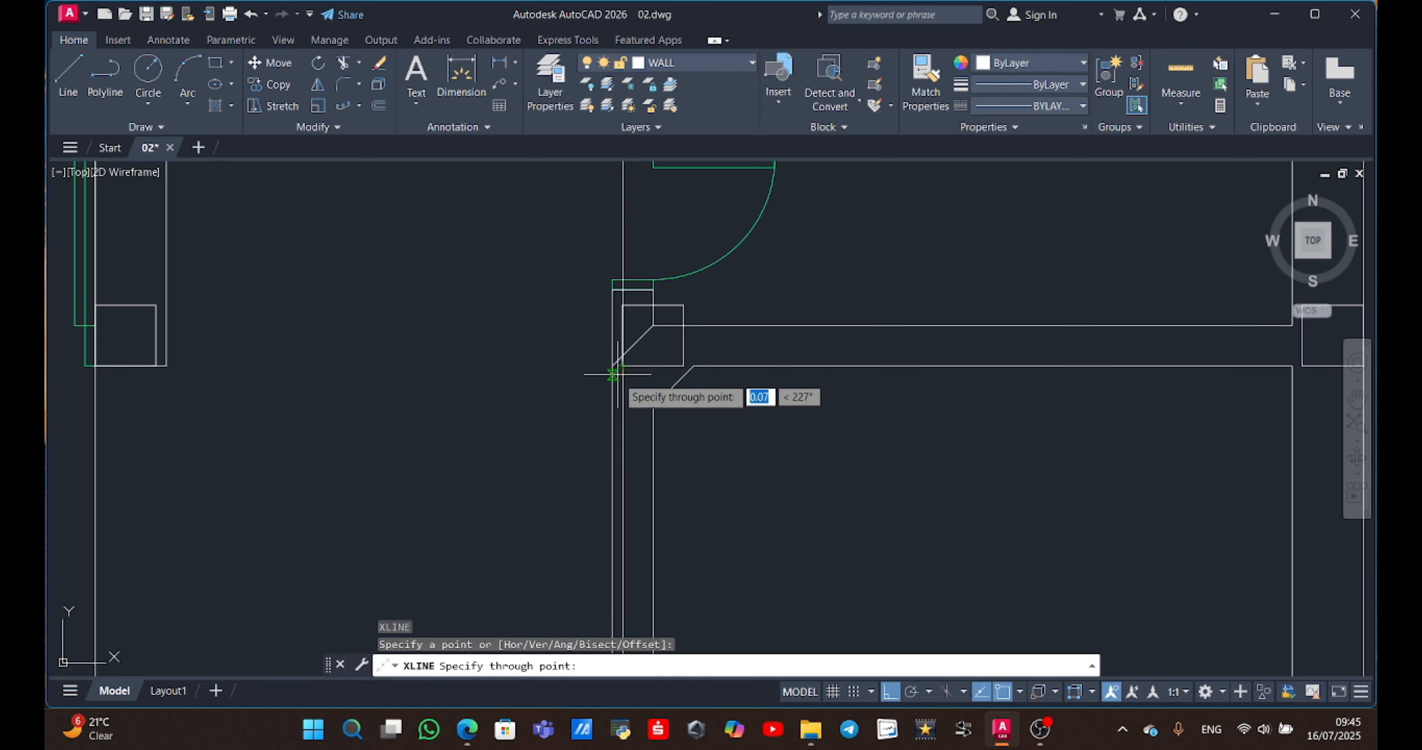
pyautogui.click(637, 492)
pyautogui.press('Escape')
# Copy the columns at the left interior wall's lower end and the chamfered junction straight down onto the bottom wall's outer face.
pyautogui.scroll(-2, 403, 436)
pyautogui.moveTo(393, 453); pyautogui.dragTo(632, 494, button='middle')
pyautogui.click(476, 383)
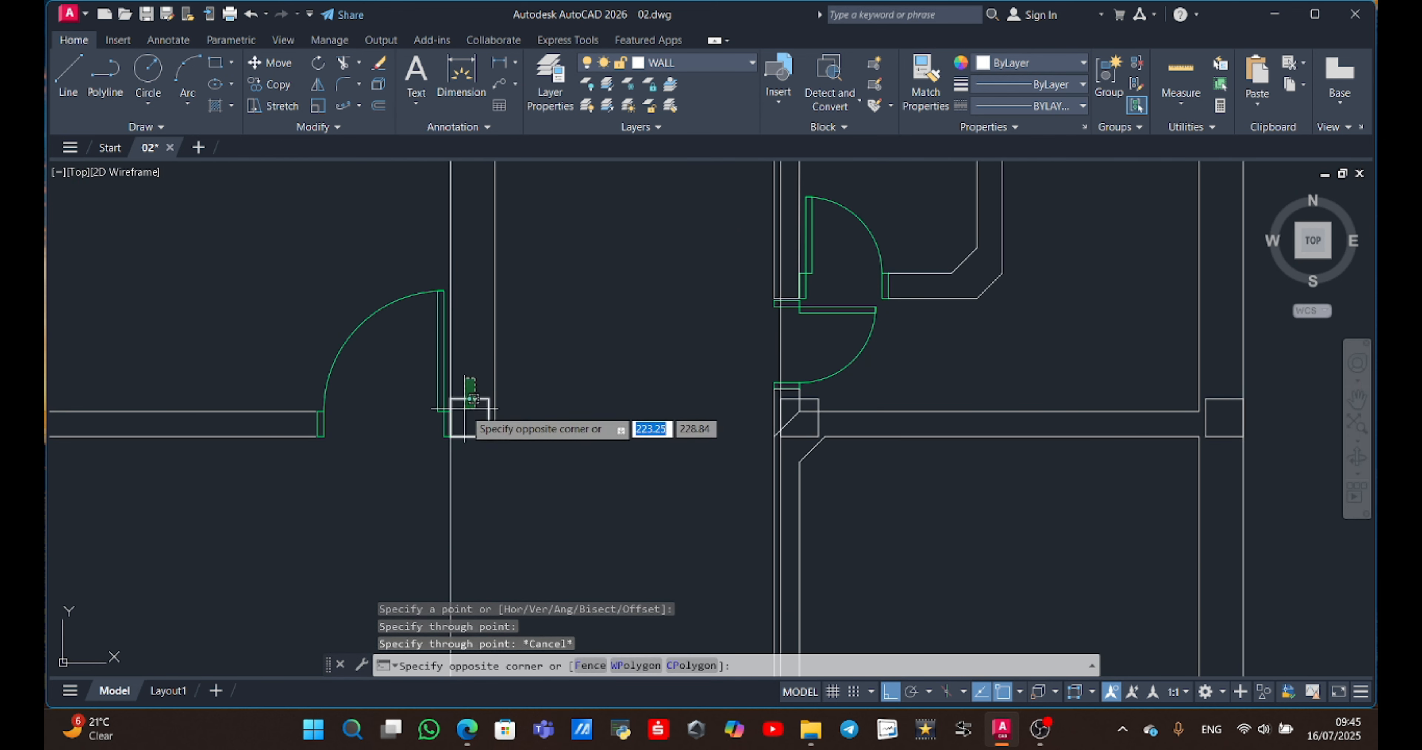
pyautogui.click(465, 411)
pyautogui.click(827, 393)
pyautogui.click(807, 402)
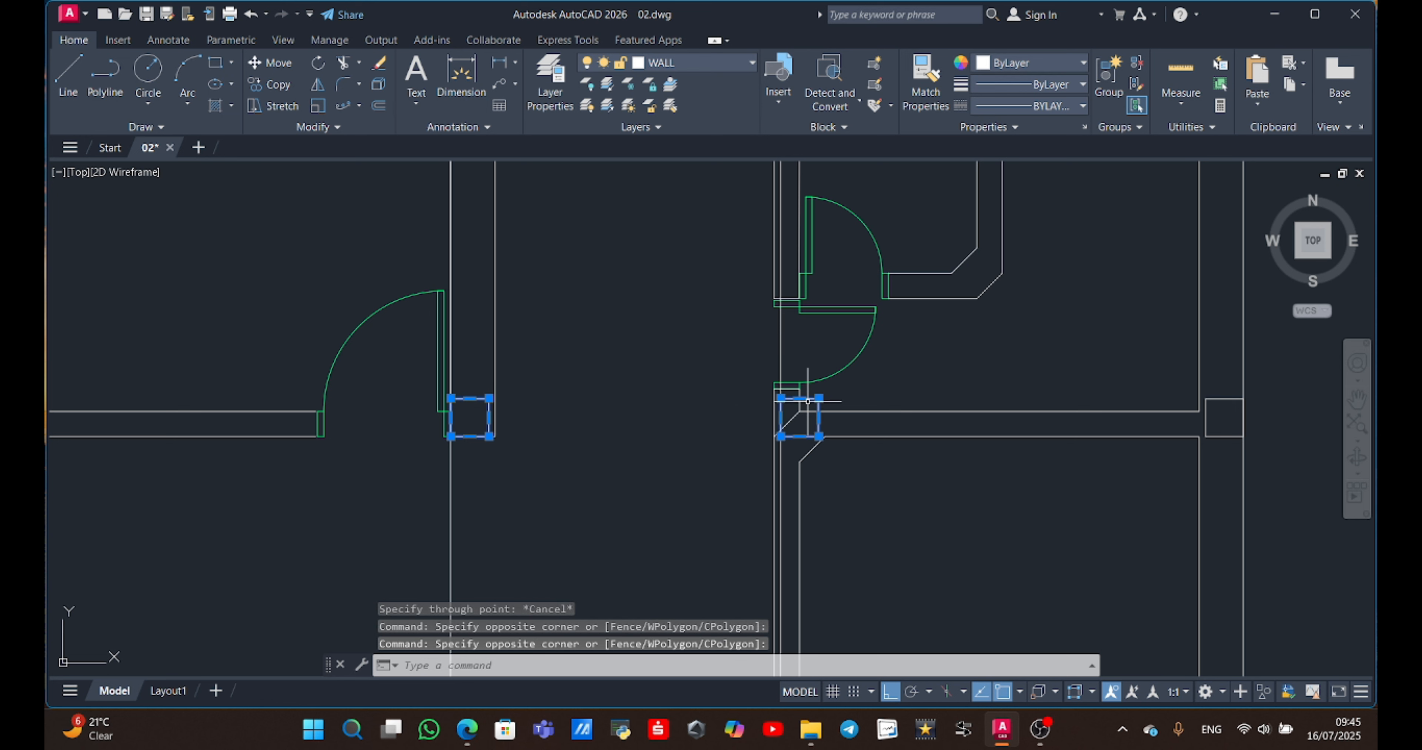
pyautogui.write('co')
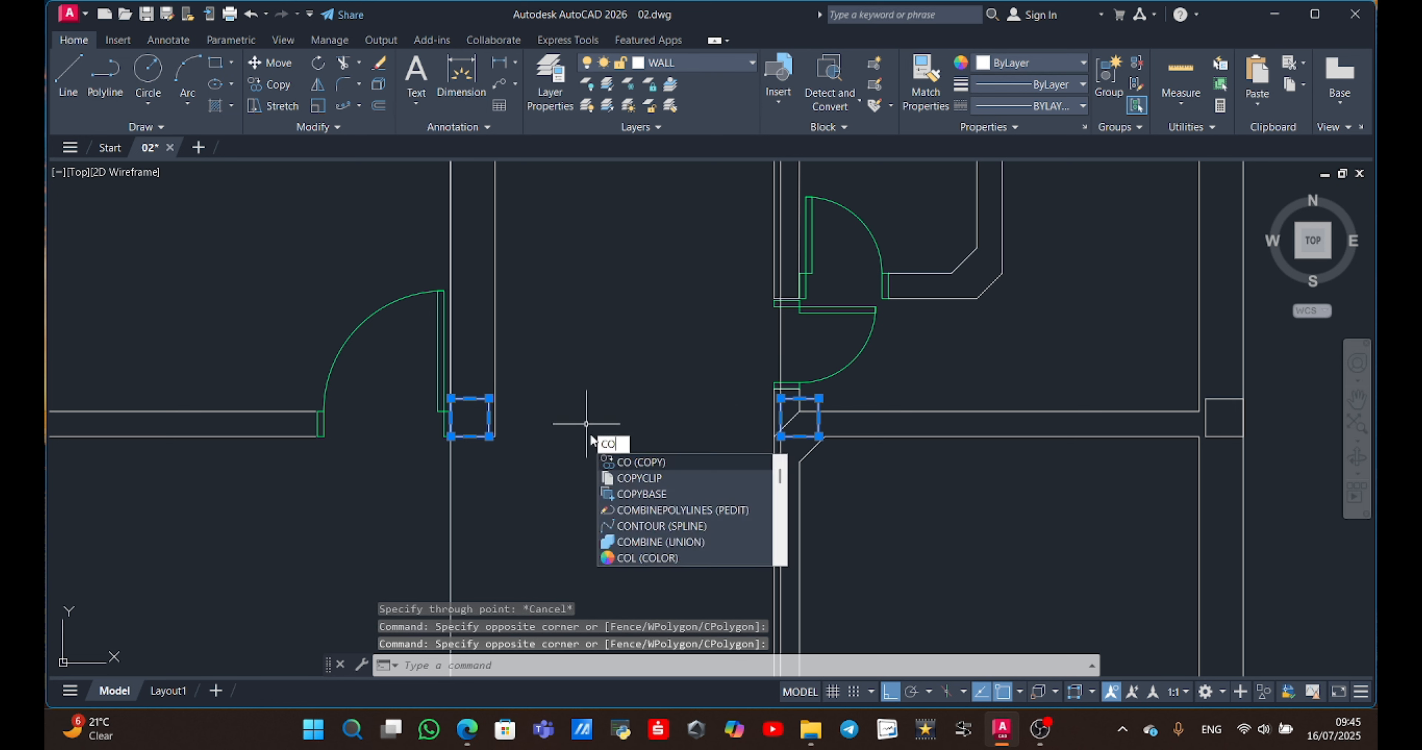
pyautogui.press('Return')
pyautogui.scroll(6, 508, 464)
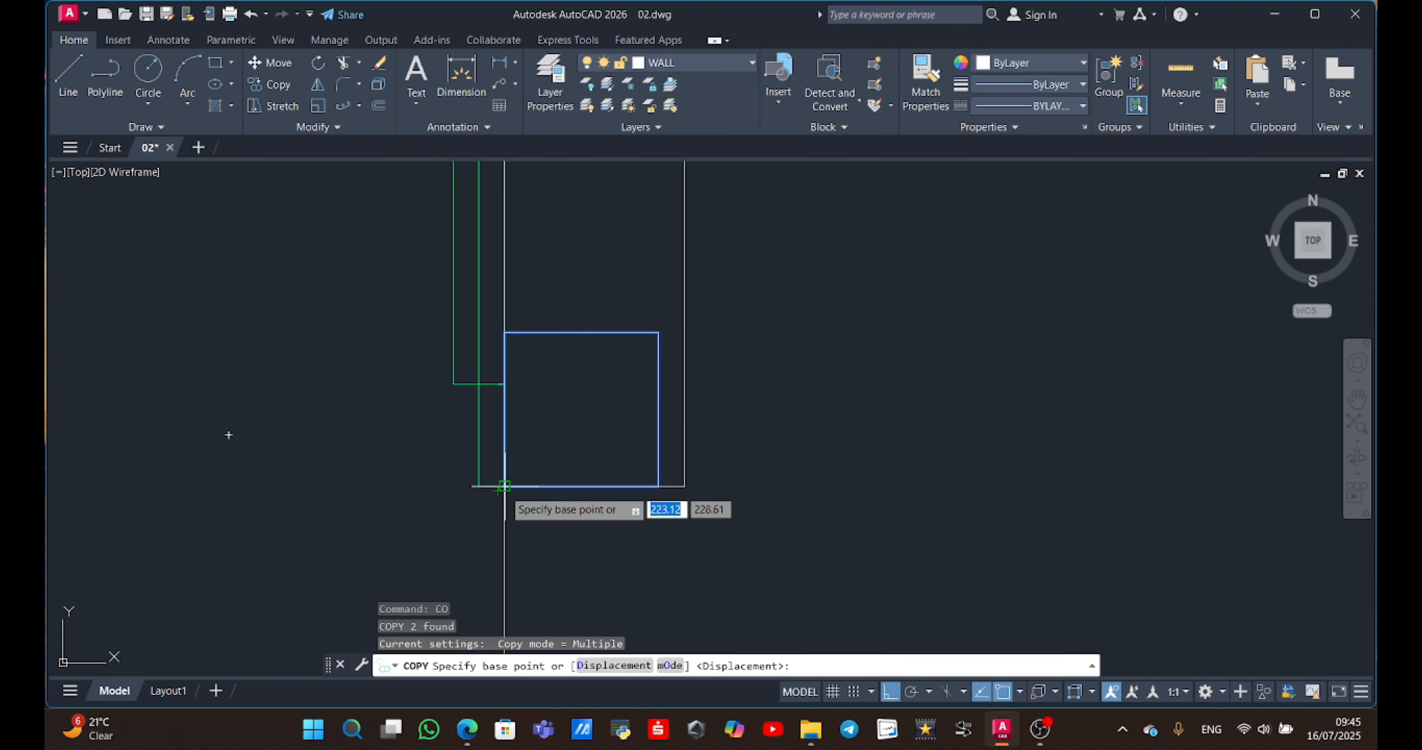
pyautogui.click(504, 485)
pyautogui.scroll(-6, 628, 589)
pyautogui.moveTo(628, 589); pyautogui.dragTo(463, 286, button='middle')
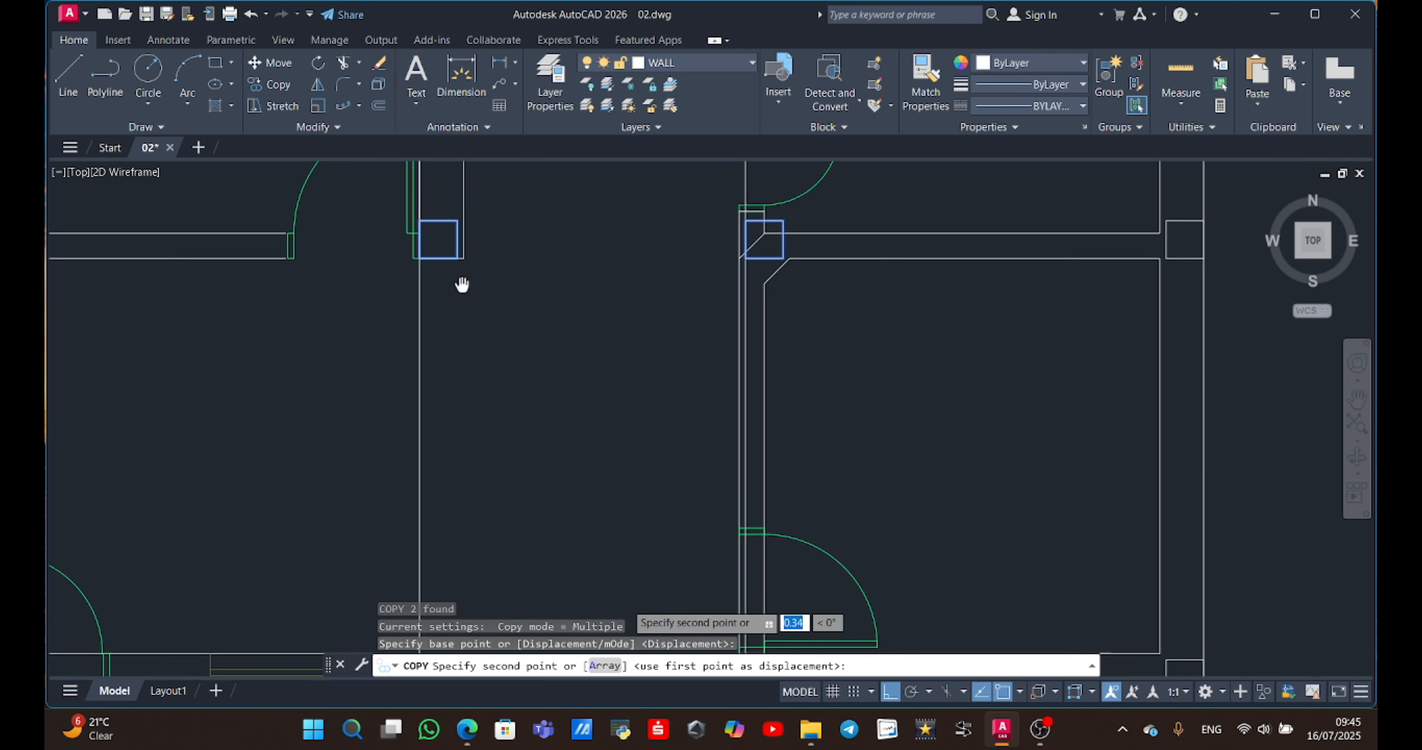
pyautogui.scroll(-5, 486, 263)
pyautogui.scroll(9, 454, 339)
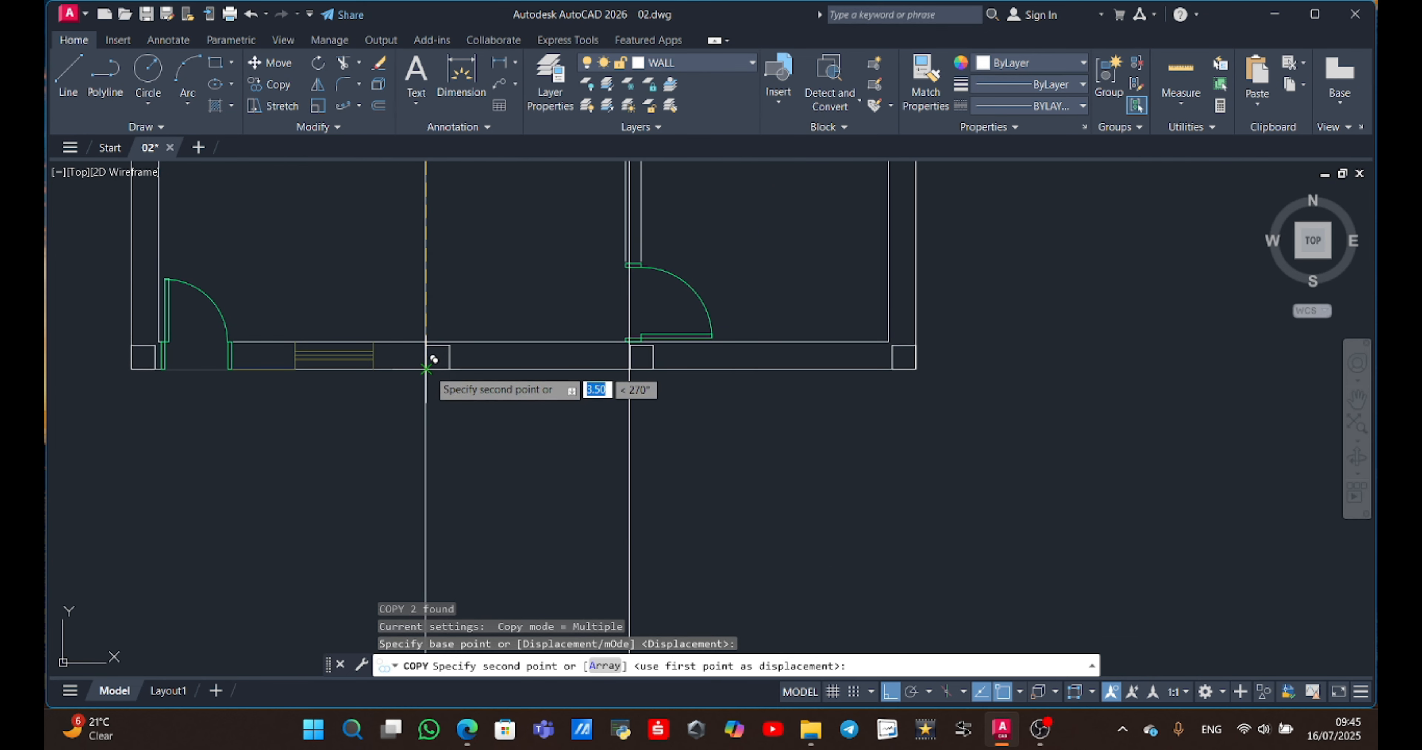
pyautogui.scroll(2, 439, 357)
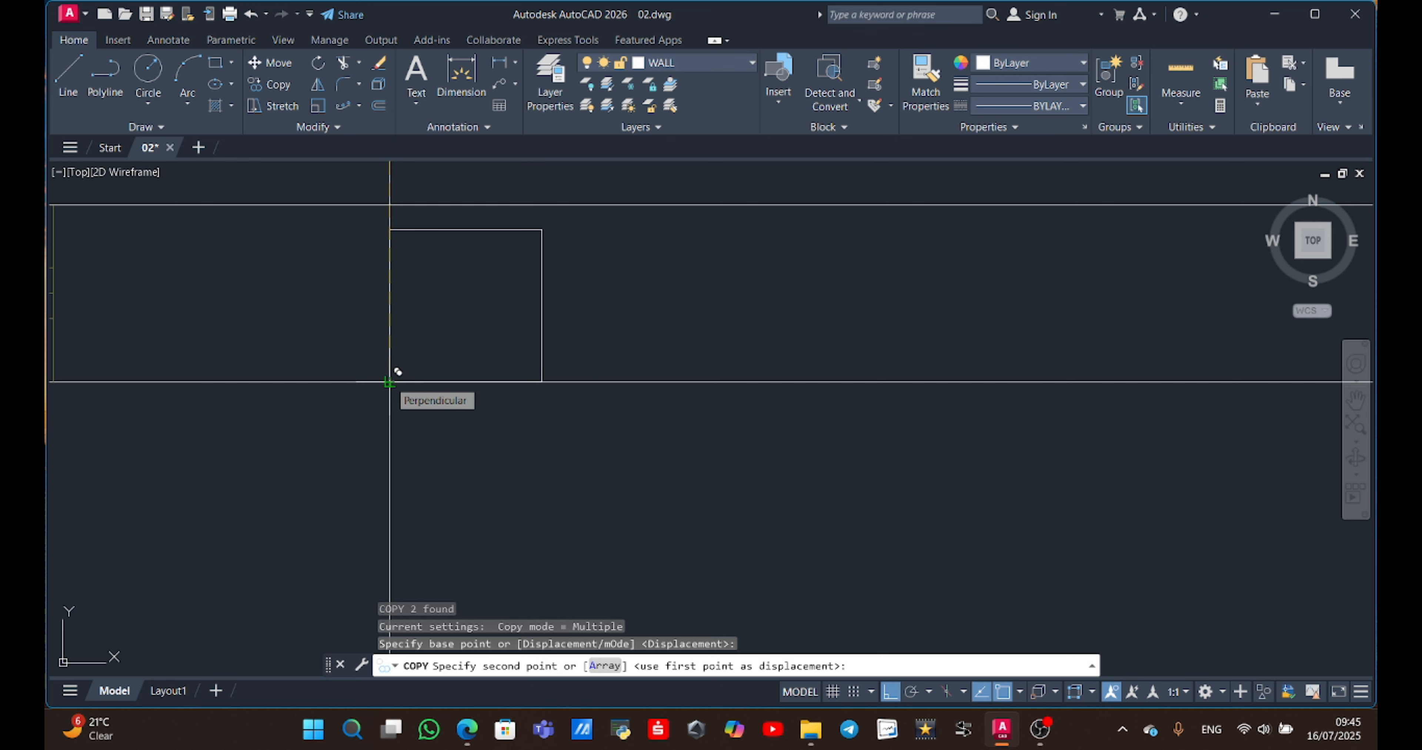
pyautogui.click(398, 372)
pyautogui.press('Escape')
# Delete the two vertical construction lines used to align the interior columns.
pyautogui.scroll(-4, 658, 524)
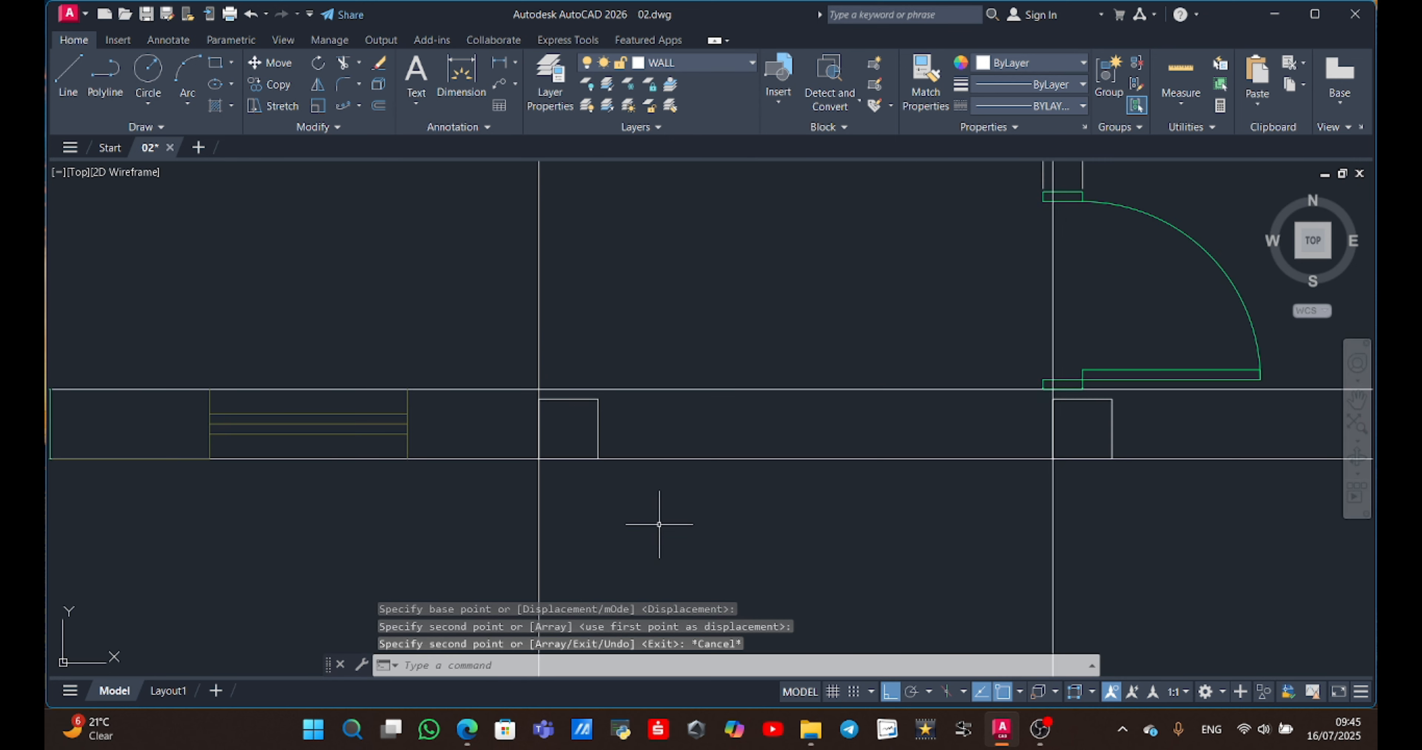
pyautogui.scroll(-6, 659, 524)
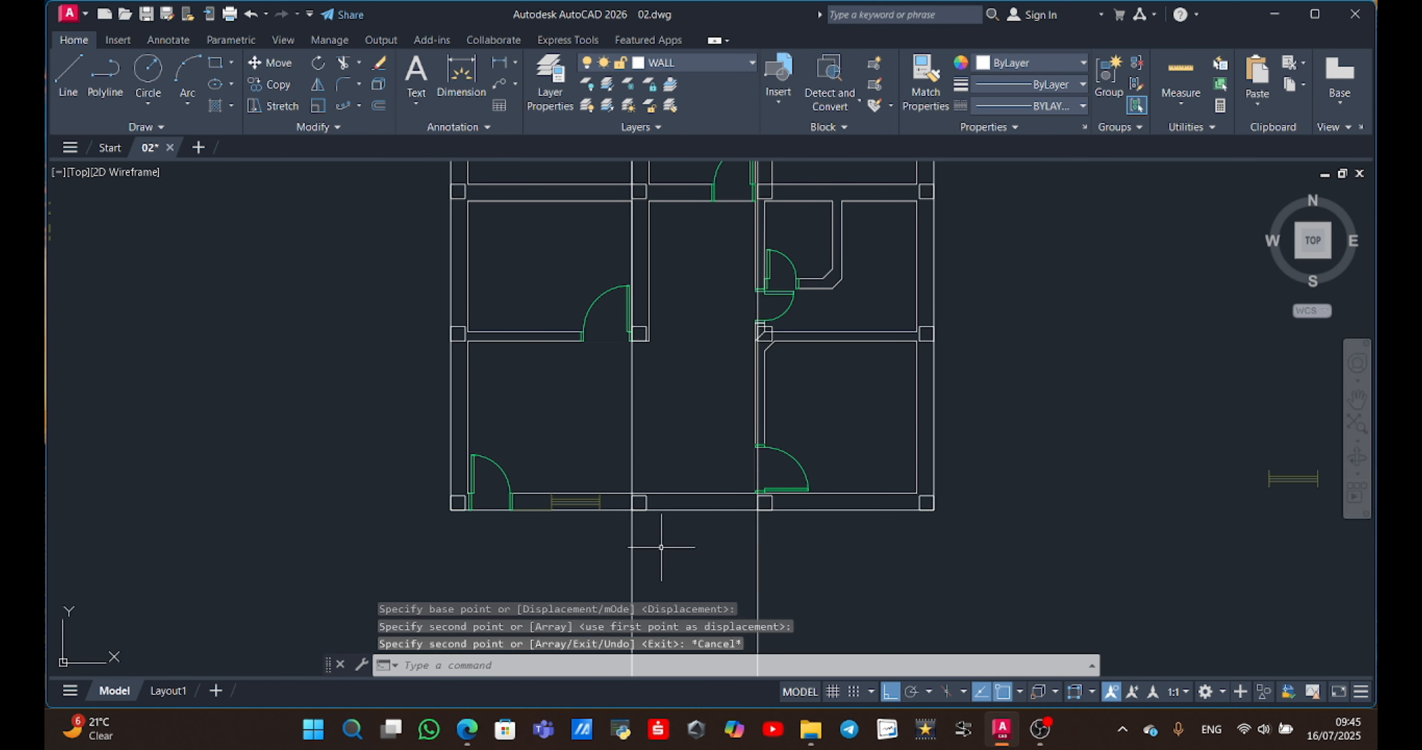
pyautogui.click(632, 406)
pyautogui.click(611, 409)
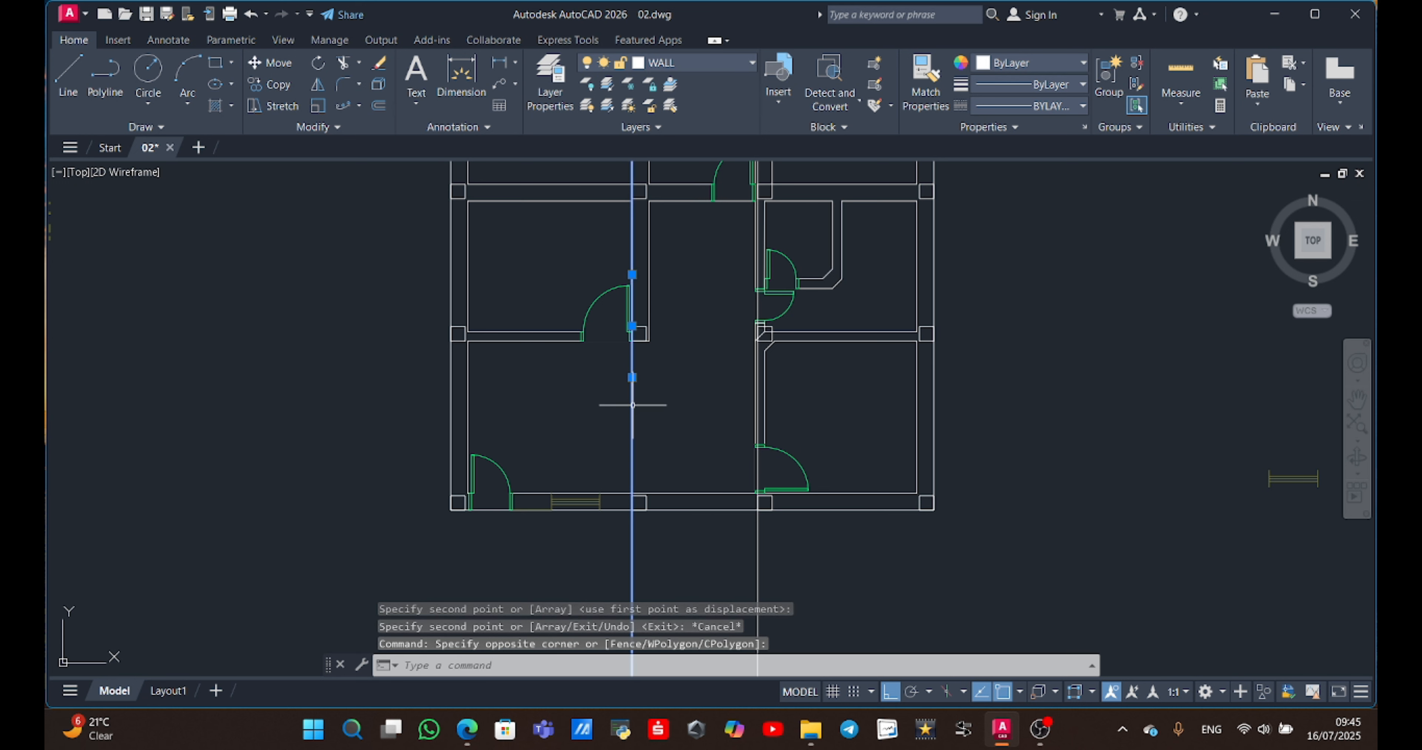
pyautogui.press('Delete')
pyautogui.click(765, 467)
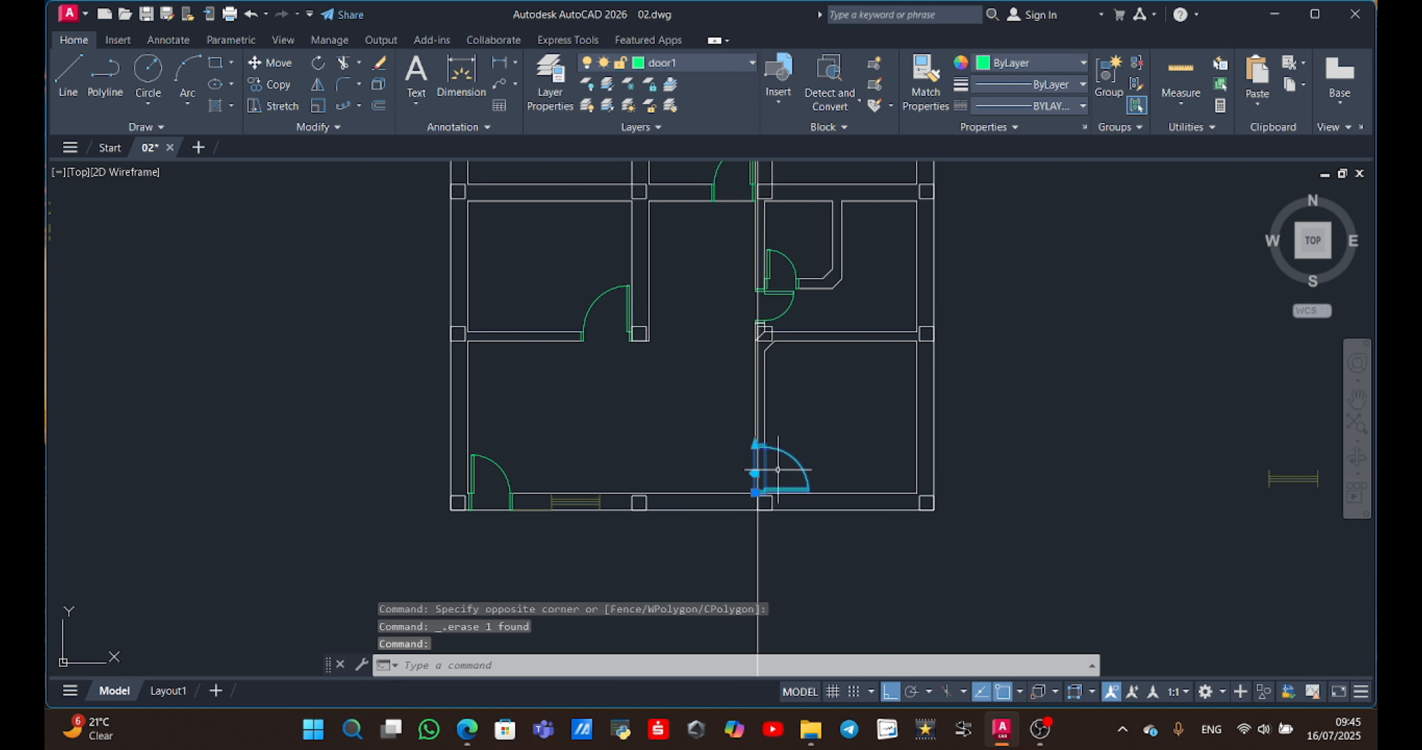
pyautogui.press('Escape')
pyautogui.click(749, 599)
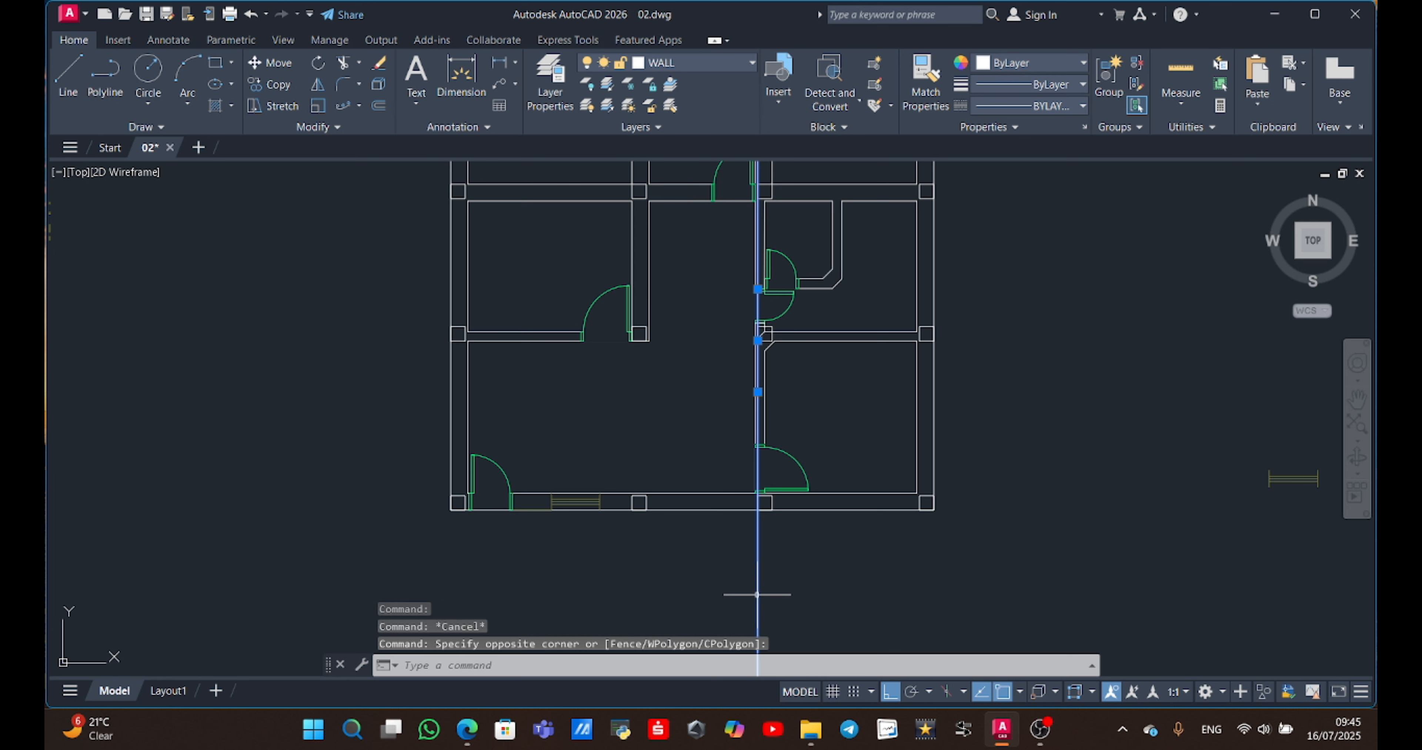
pyautogui.press('Delete')
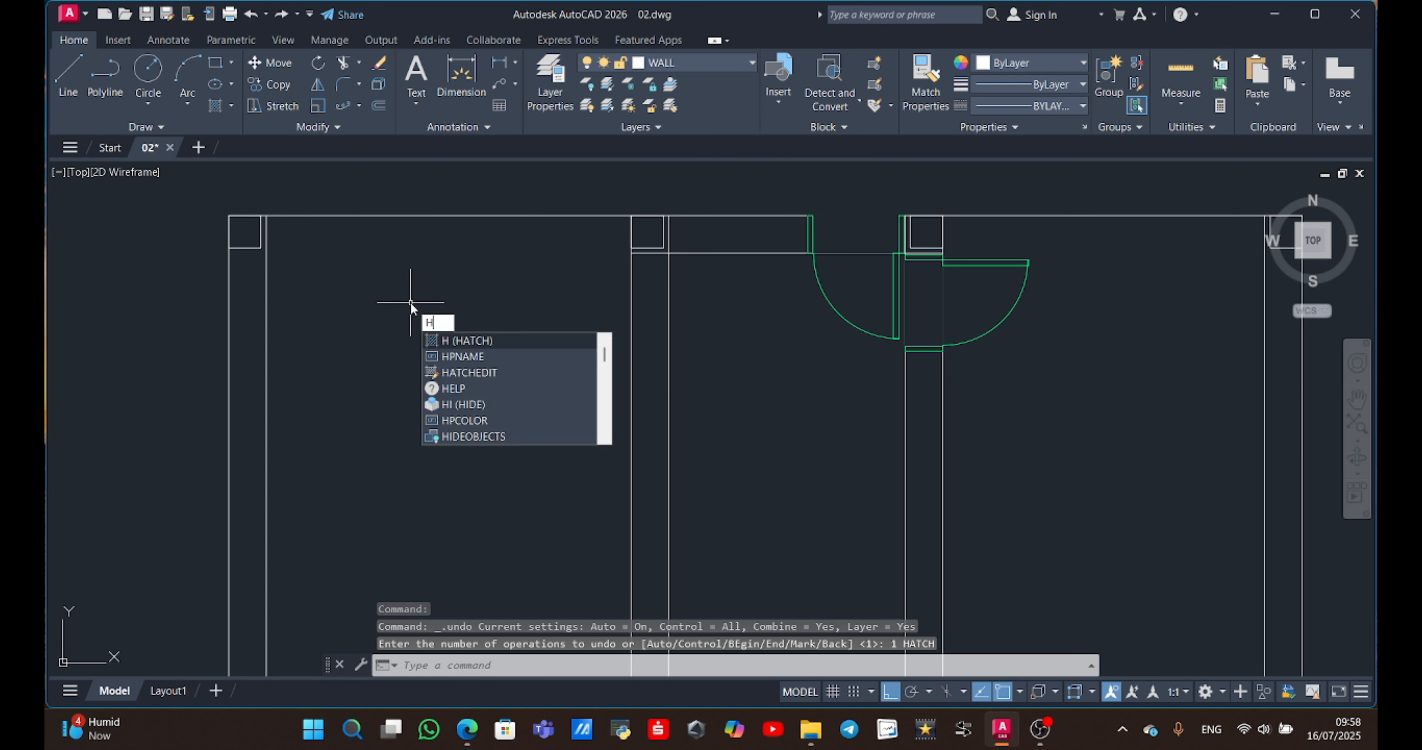
# Hatch the plan's upper-left corner column with the ANSI31 pattern at scale 0.01 and angle 4.
pyautogui.press('Return')
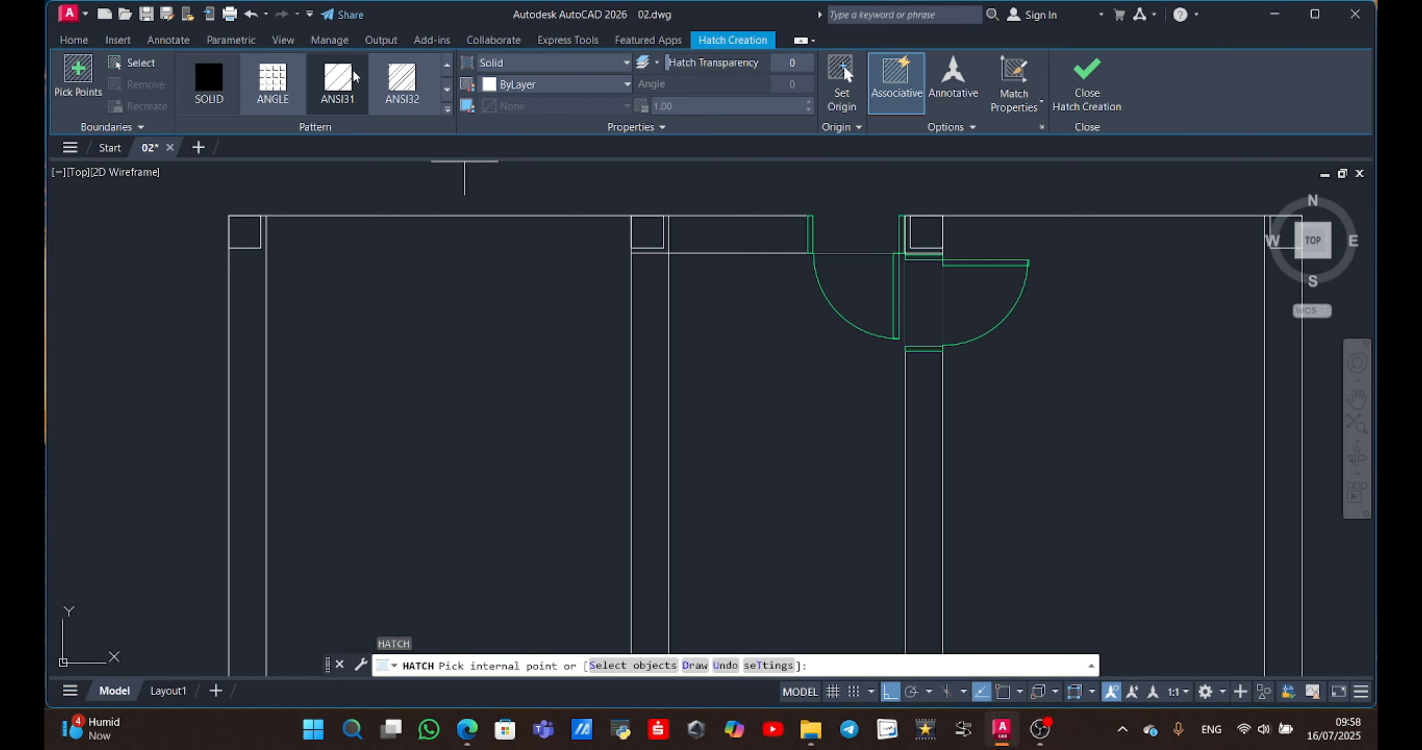
pyautogui.click(346, 82)
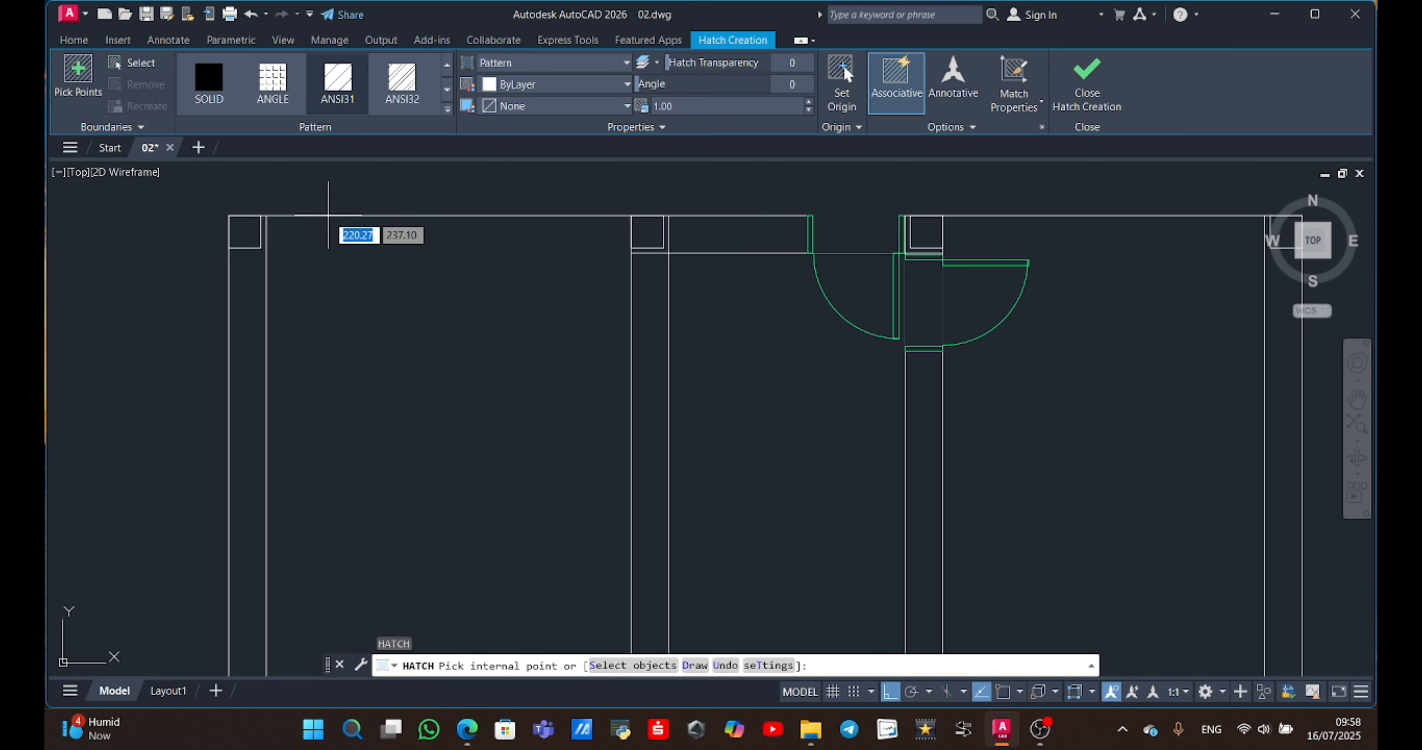
pyautogui.click(250, 230)
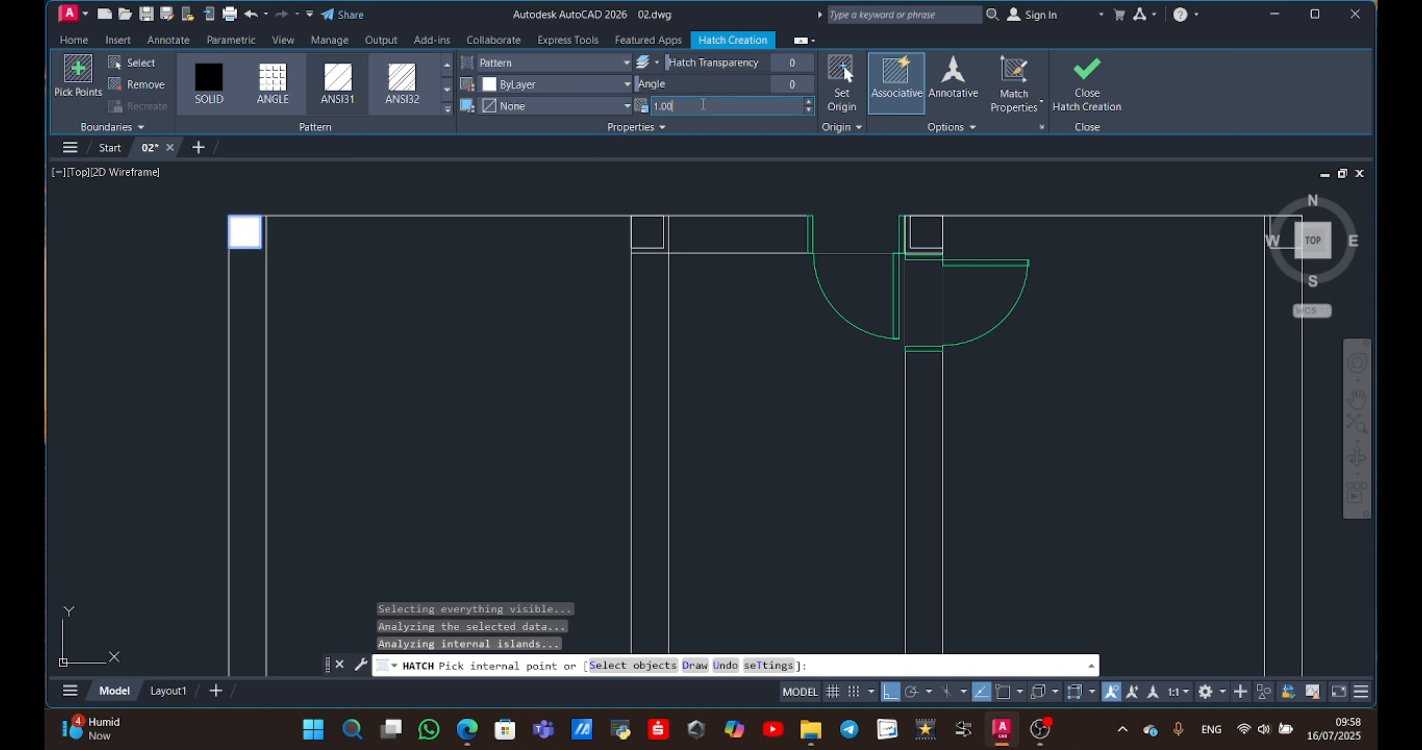
pyautogui.press('BackSpace')
pyautogui.write('0')
pyautogui.write('.0')
pyautogui.write('1')
pyautogui.click(402, 82)
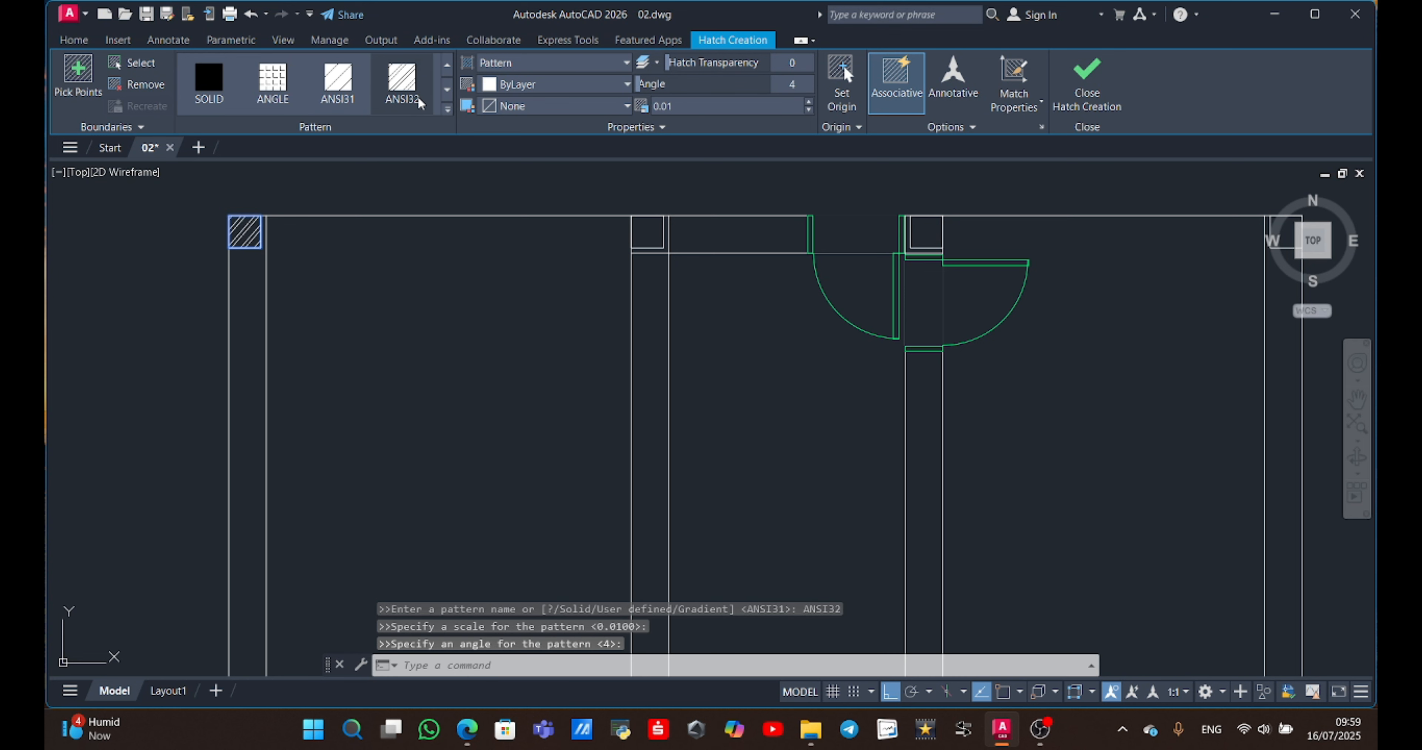
pyautogui.click(335, 78)
pyautogui.click(461, 188)
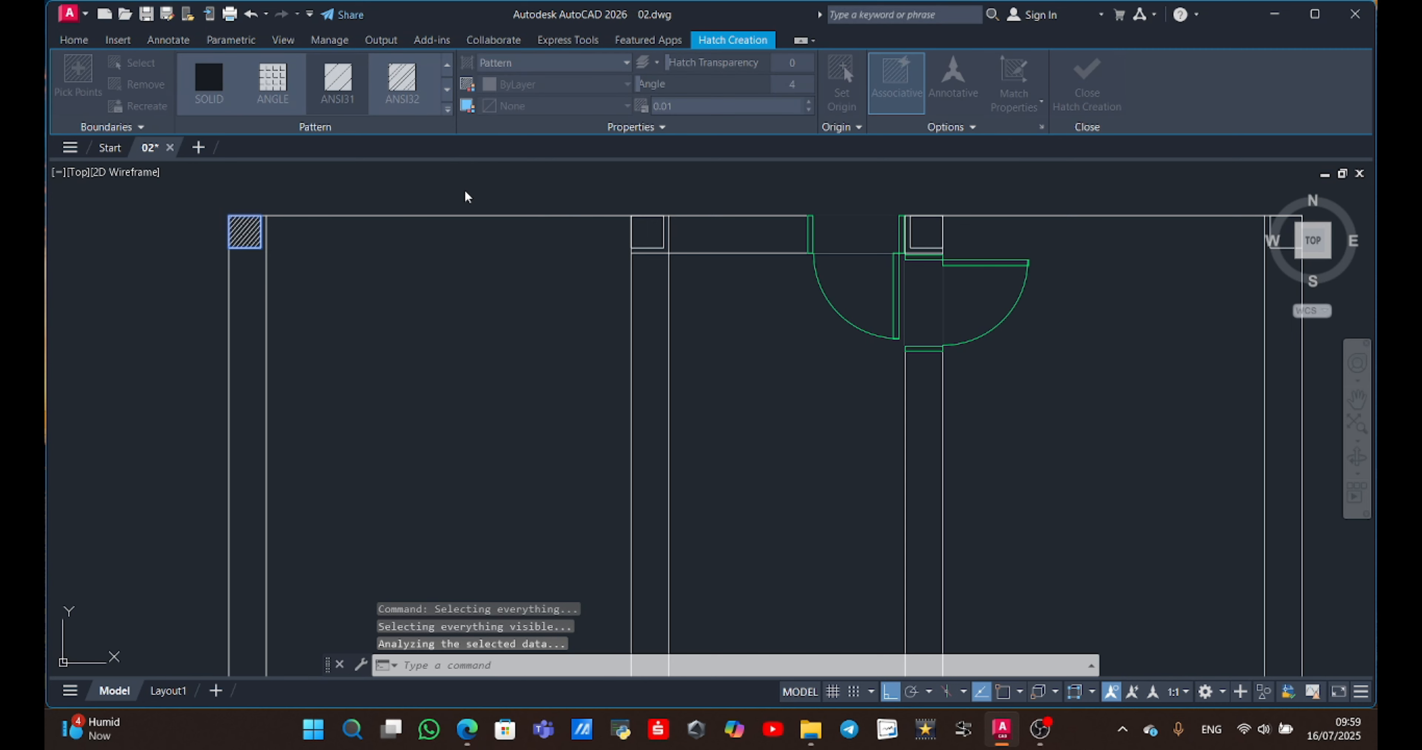
# Add the same ANSI31 hatch to the other three columns along the top wall.
pyautogui.click(861, 383)
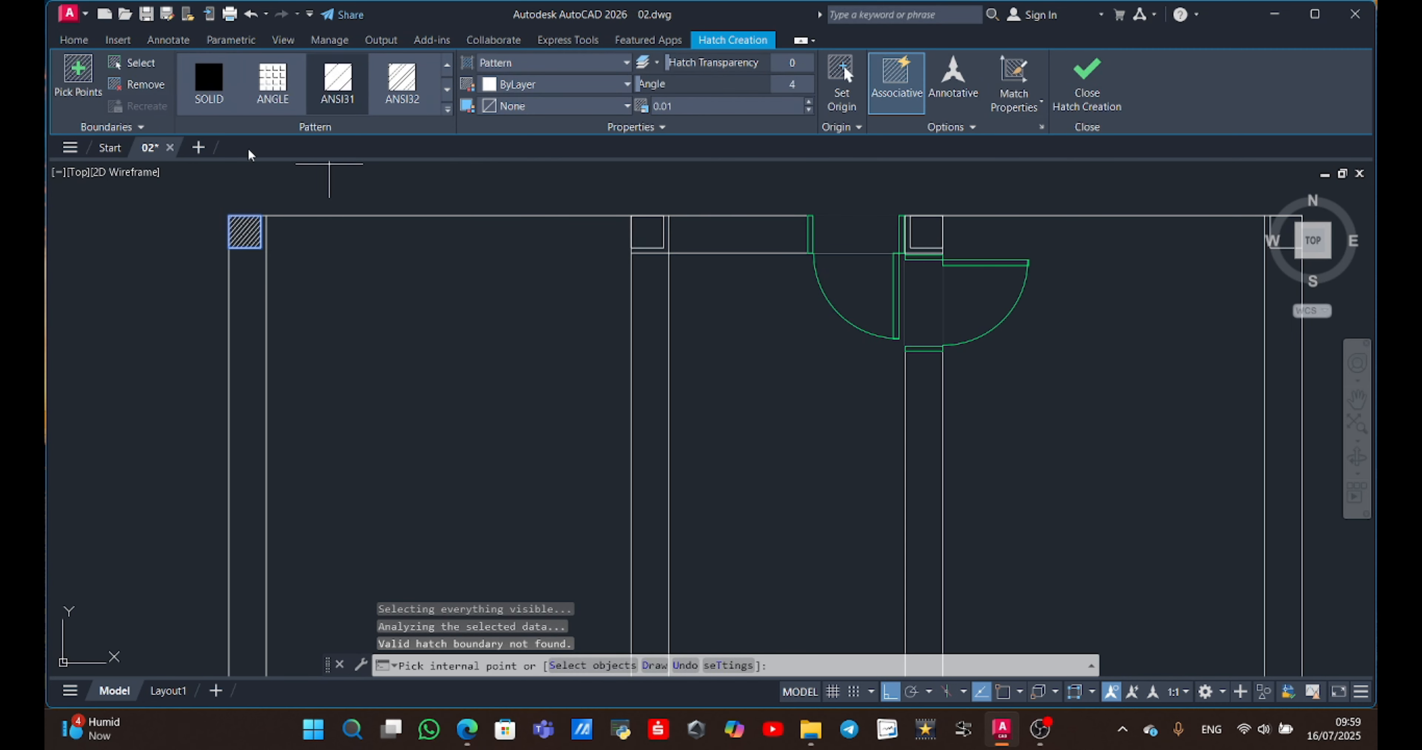
pyautogui.click(649, 230)
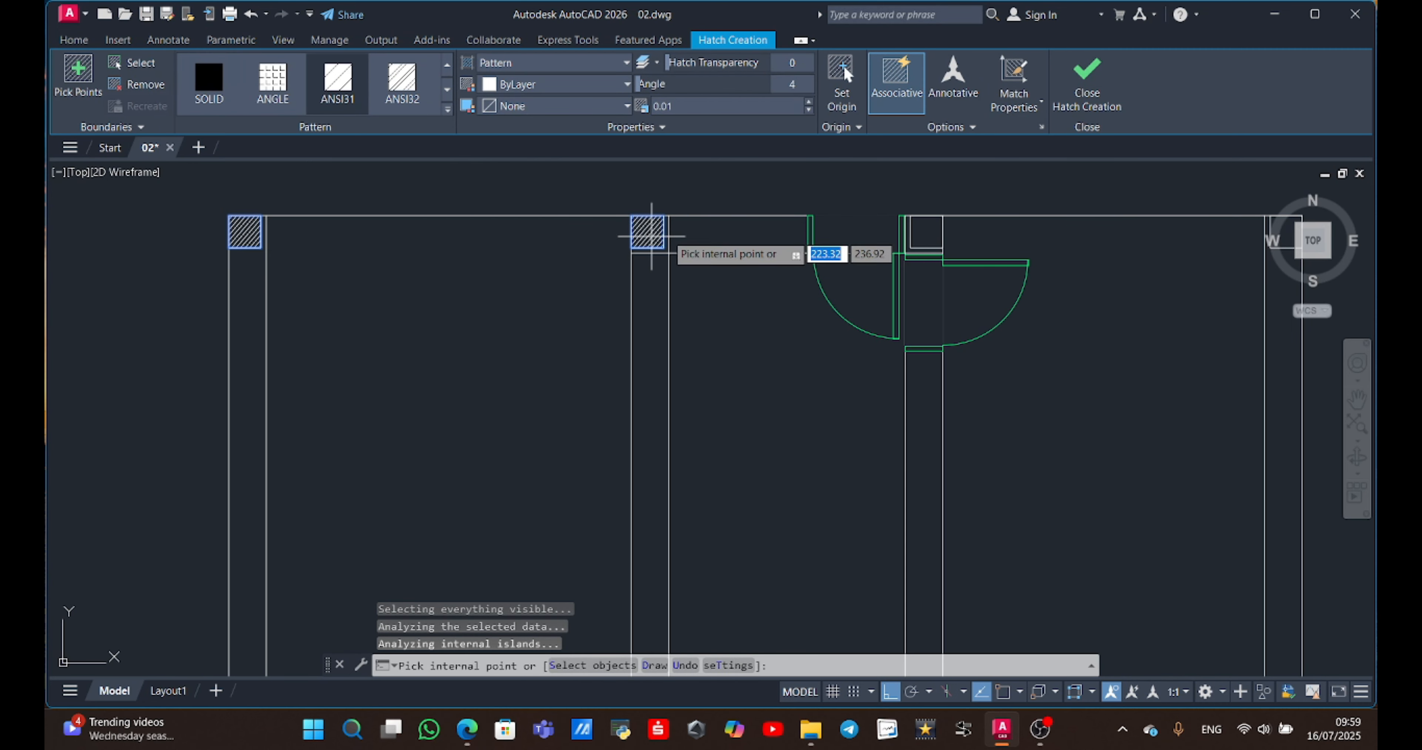
pyautogui.moveTo(1065, 258); pyautogui.dragTo(317, 259, button='middle')
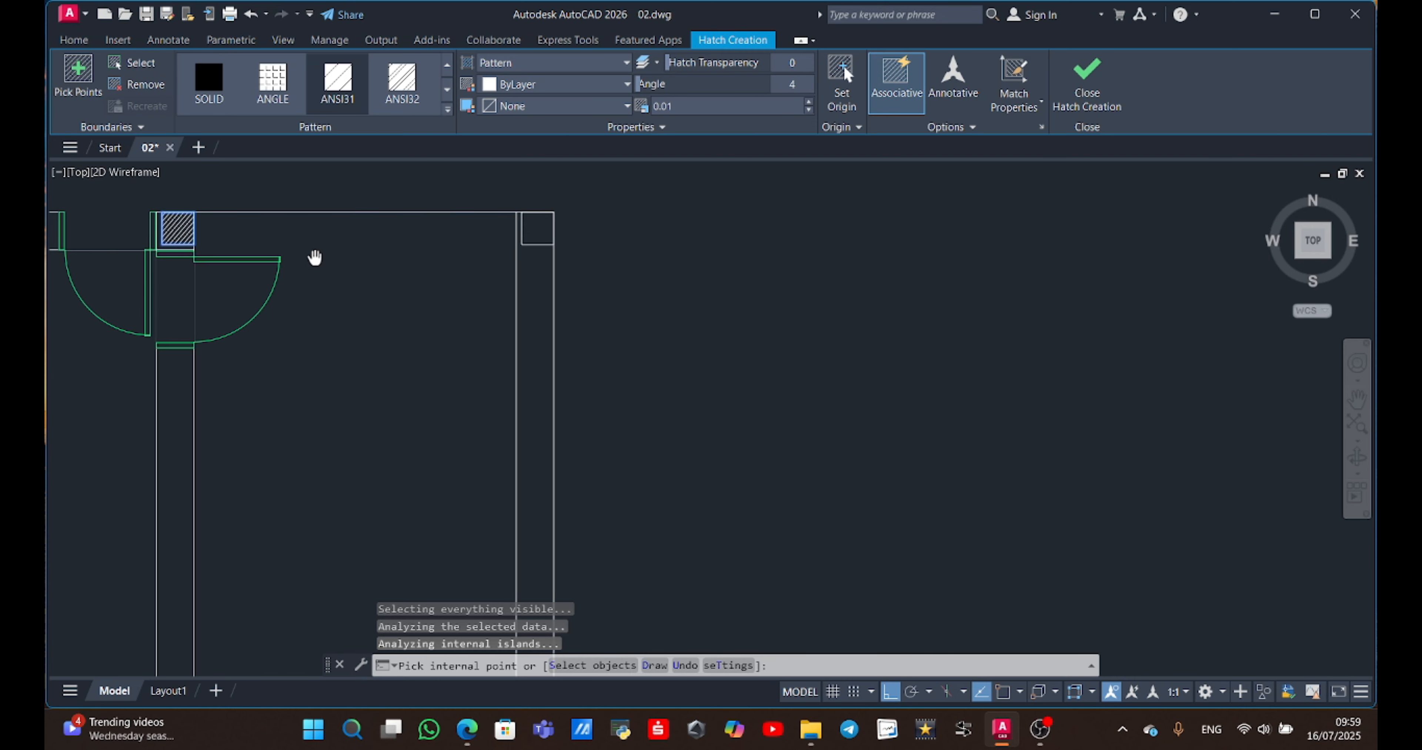
pyautogui.click(539, 232)
# Hatch the four columns on the right interior wall and right outer wall, along the middle and lower horizontal walls.
pyautogui.scroll(-5, 480, 317)
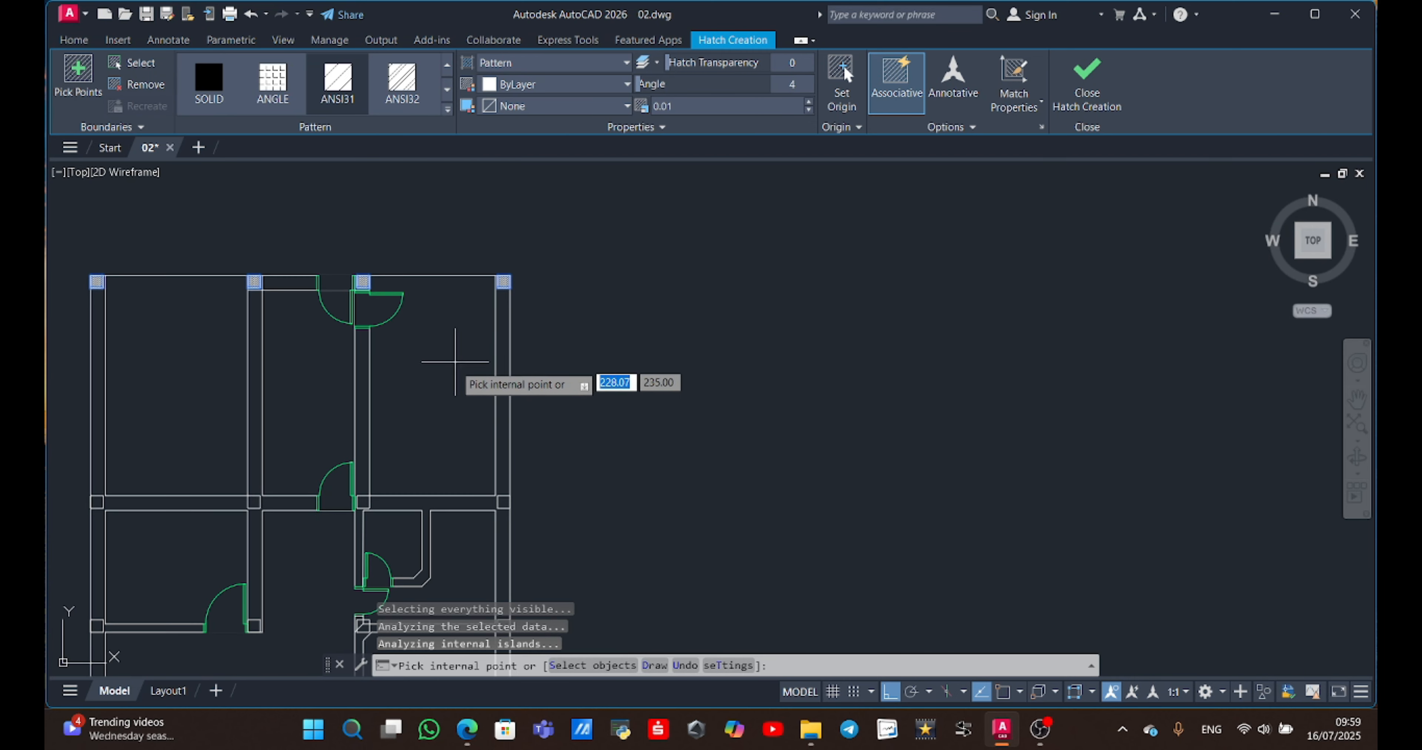
pyautogui.moveTo(450, 363); pyautogui.dragTo(546, 170, button='middle')
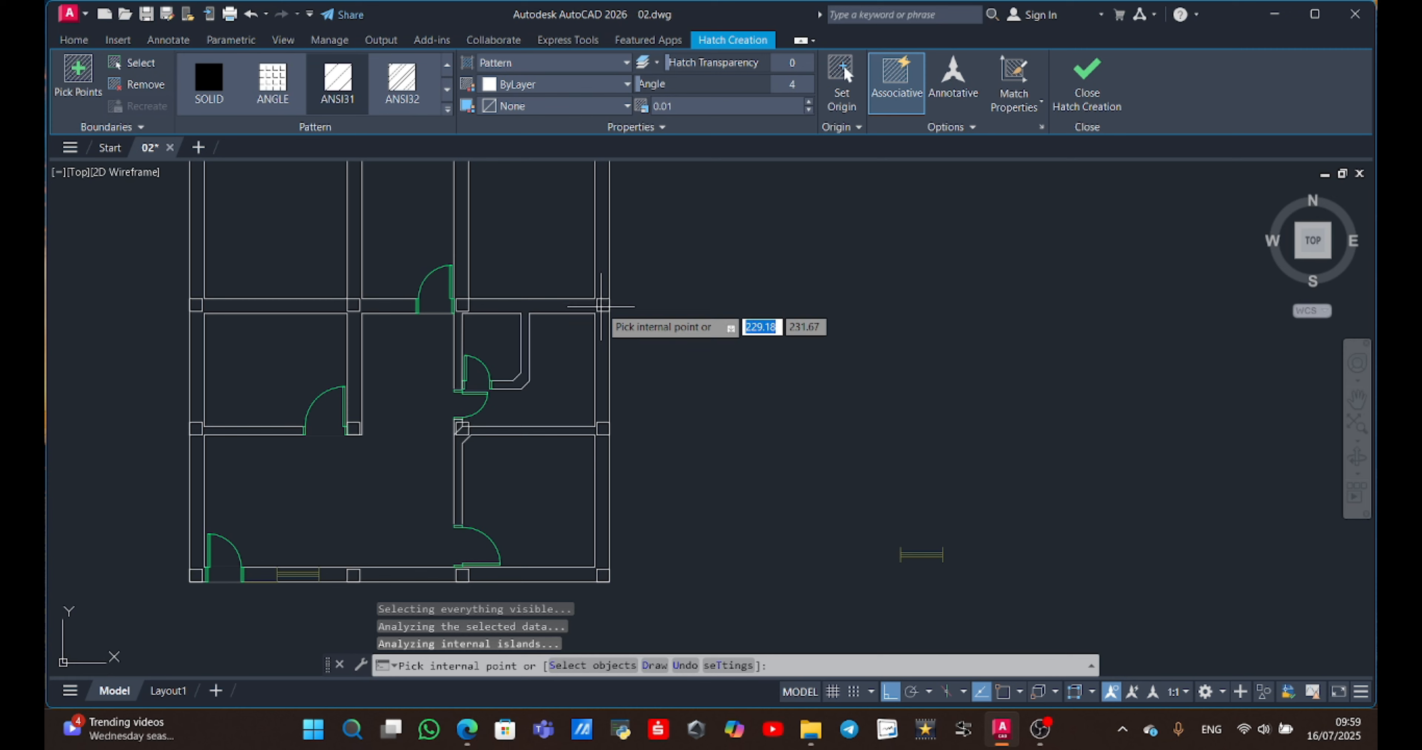
pyautogui.scroll(4, 436, 306)
pyautogui.moveTo(578, 381); pyautogui.dragTo(513, 256, button='middle')
pyautogui.click(436, 491)
pyautogui.click(417, 486)
pyautogui.moveTo(578, 477); pyautogui.dragTo(444, 322, button='middle')
pyautogui.click(650, 342)
pyautogui.scroll(-6, 552, 353)
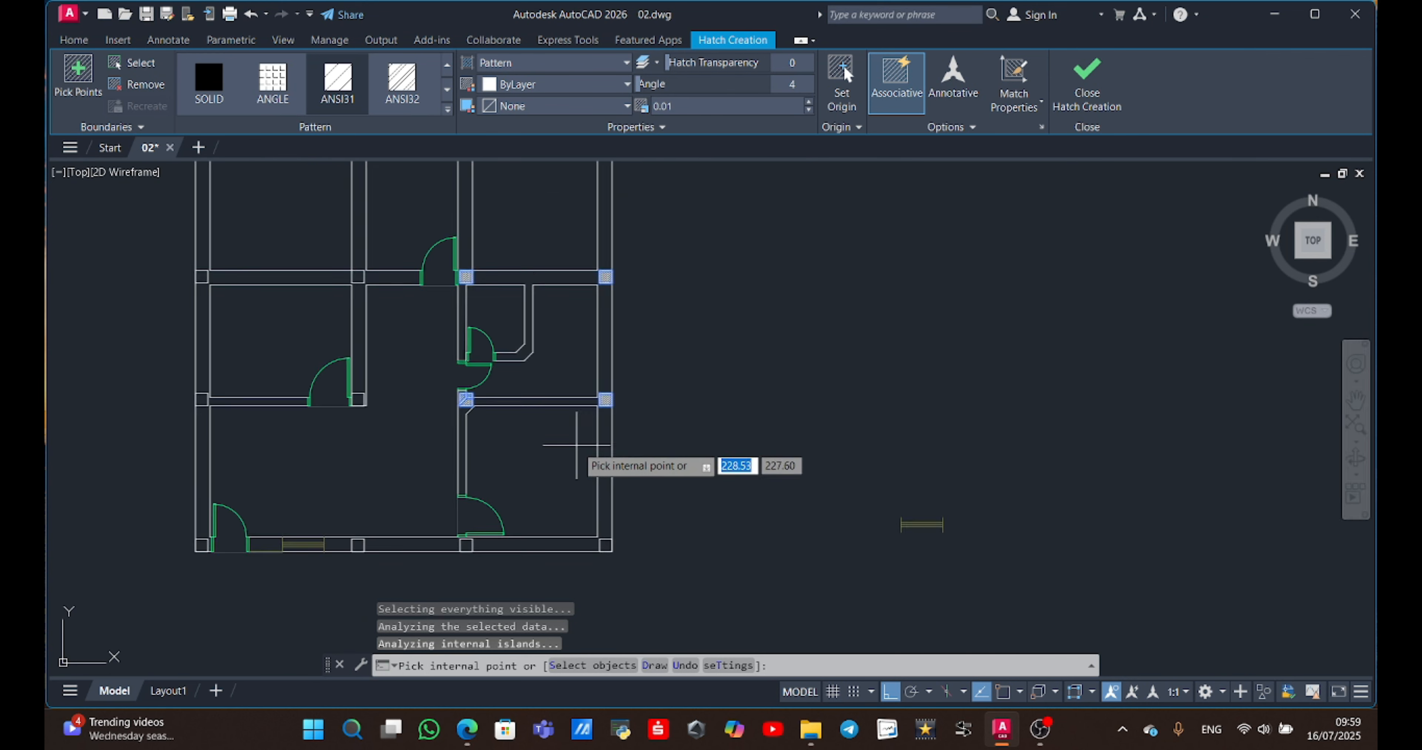
# Hatch the four columns along the bottom outer wall with the same pattern.
pyautogui.scroll(5, 549, 412)
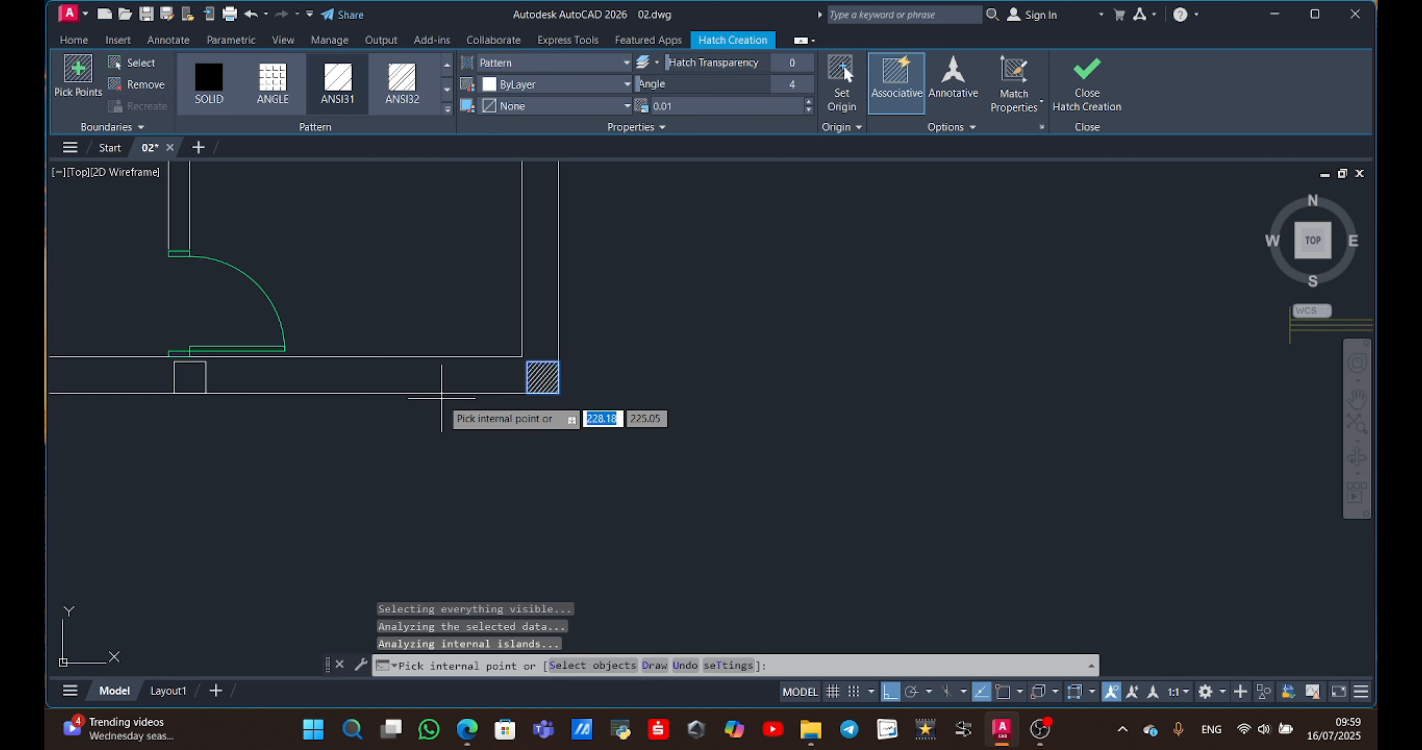
pyautogui.moveTo(444, 397); pyautogui.dragTo(828, 454, button='middle')
pyautogui.click(683, 406)
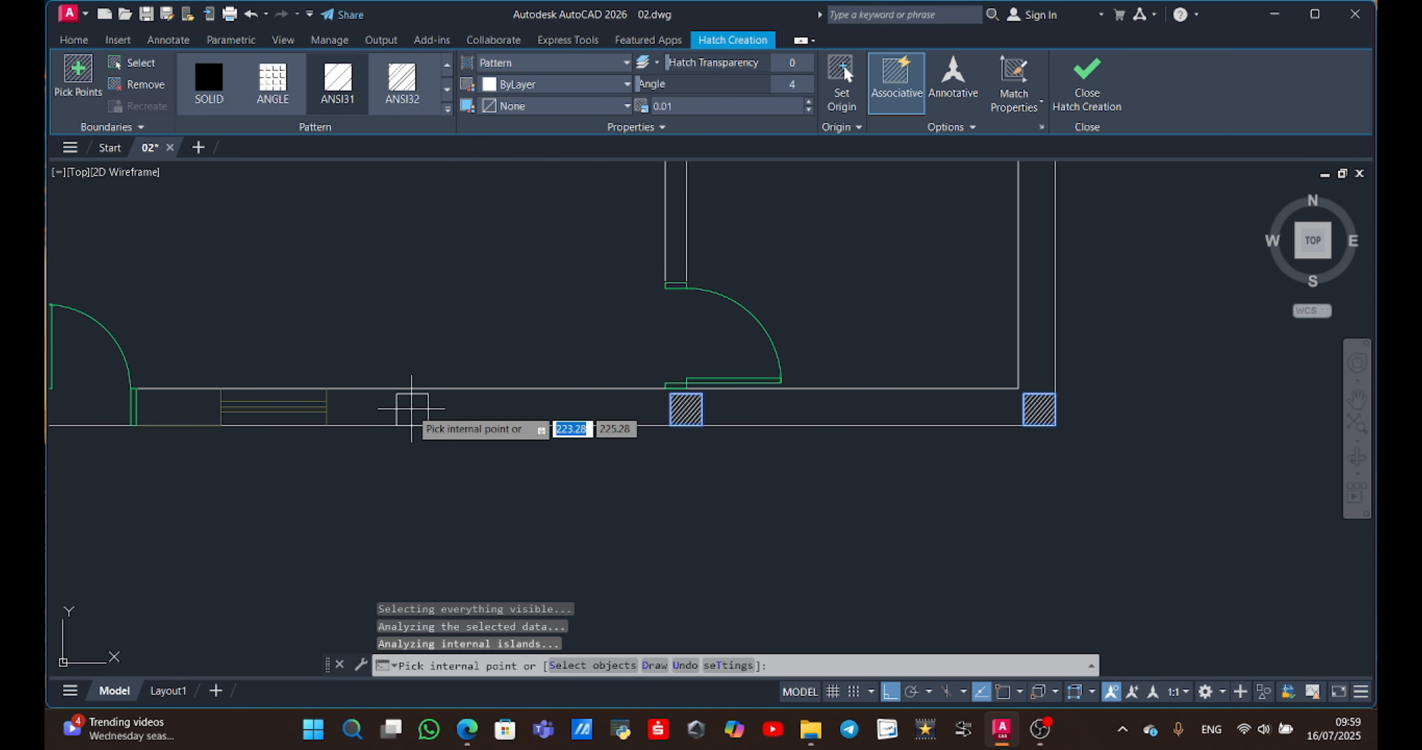
pyautogui.click(413, 404)
pyautogui.moveTo(428, 294); pyautogui.dragTo(1021, 446, button='middle')
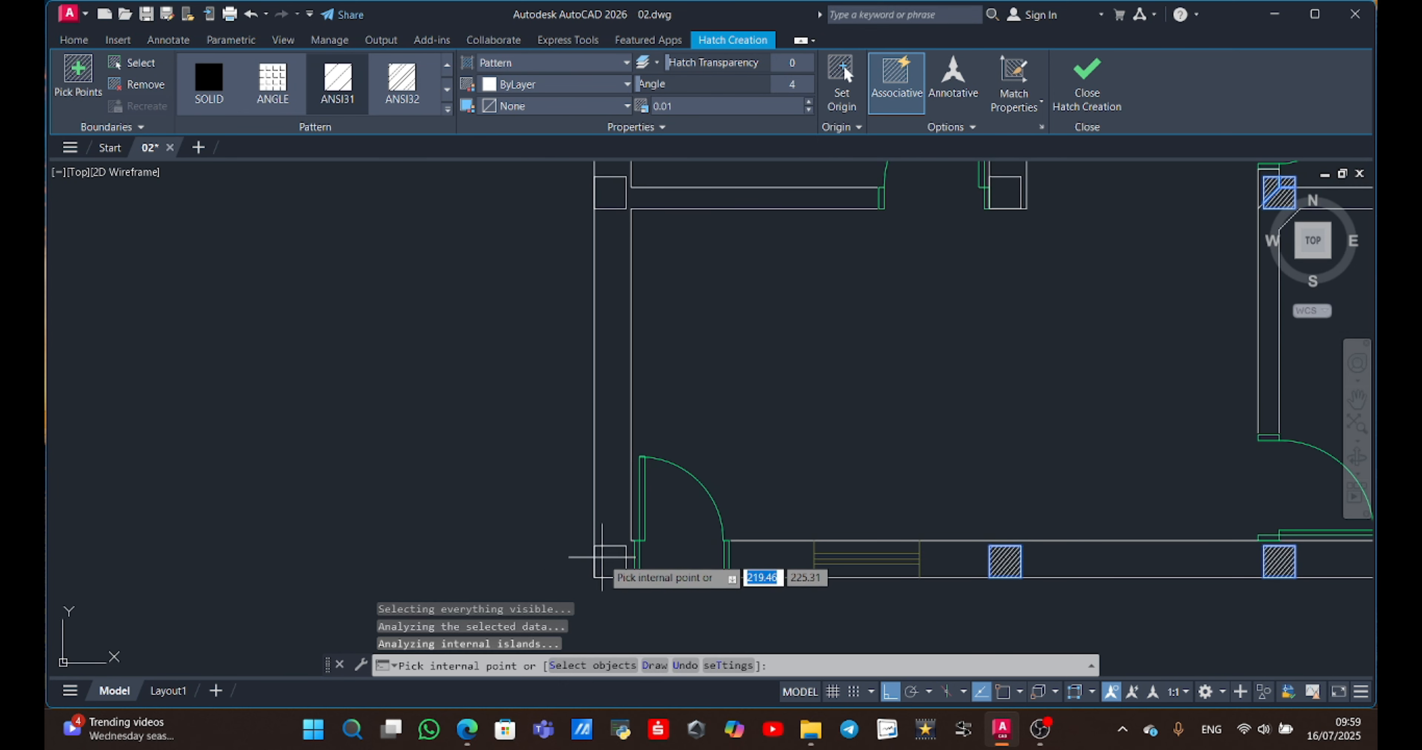
pyautogui.moveTo(608, 557)
pyautogui.mouseDown(button='middle')
pyautogui.moveTo(629, 319)
pyautogui.moveTo(632, 340)
pyautogui.mouseUp(button='middle')
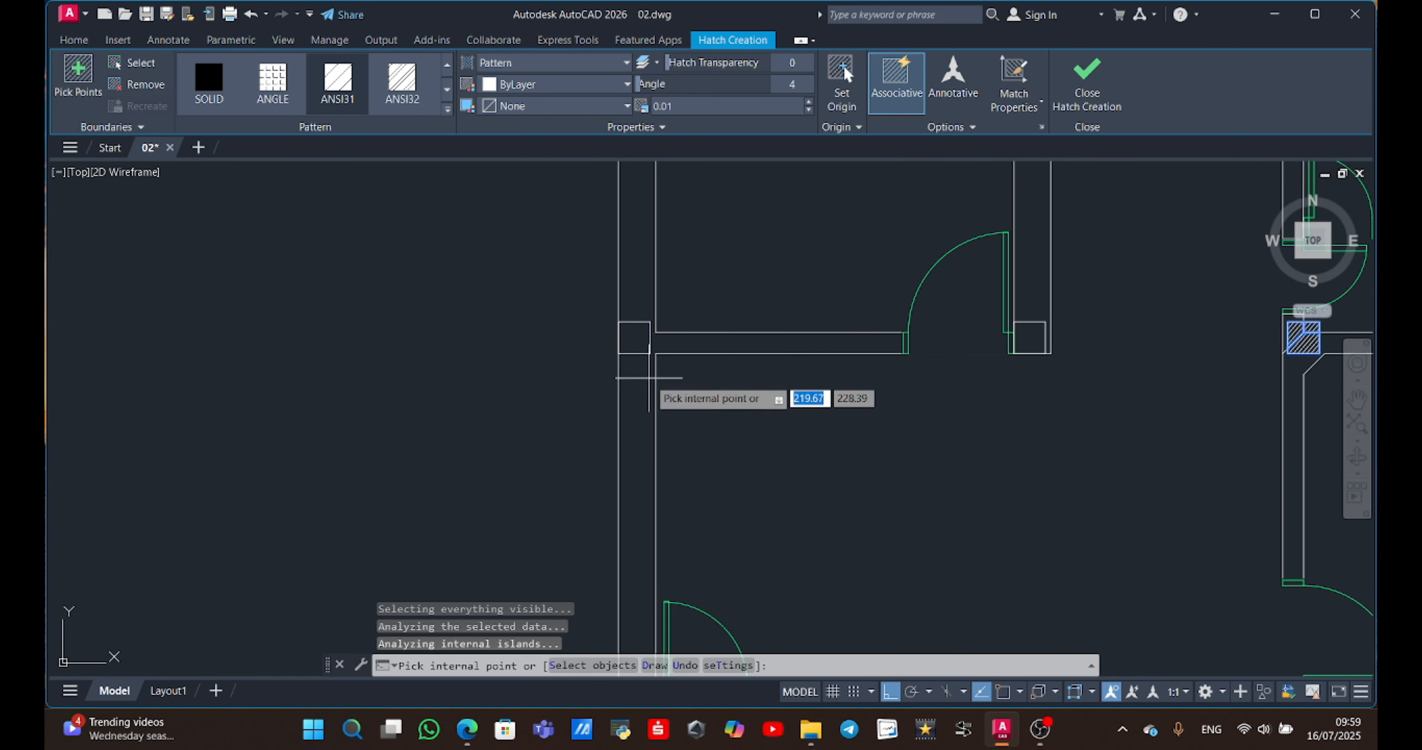
# Hatch the remaining columns on the left outer wall and left interior wall, and finish the hatch.
pyautogui.click(632, 335)
pyautogui.moveTo(790, 474); pyautogui.dragTo(729, 643, button='middle')
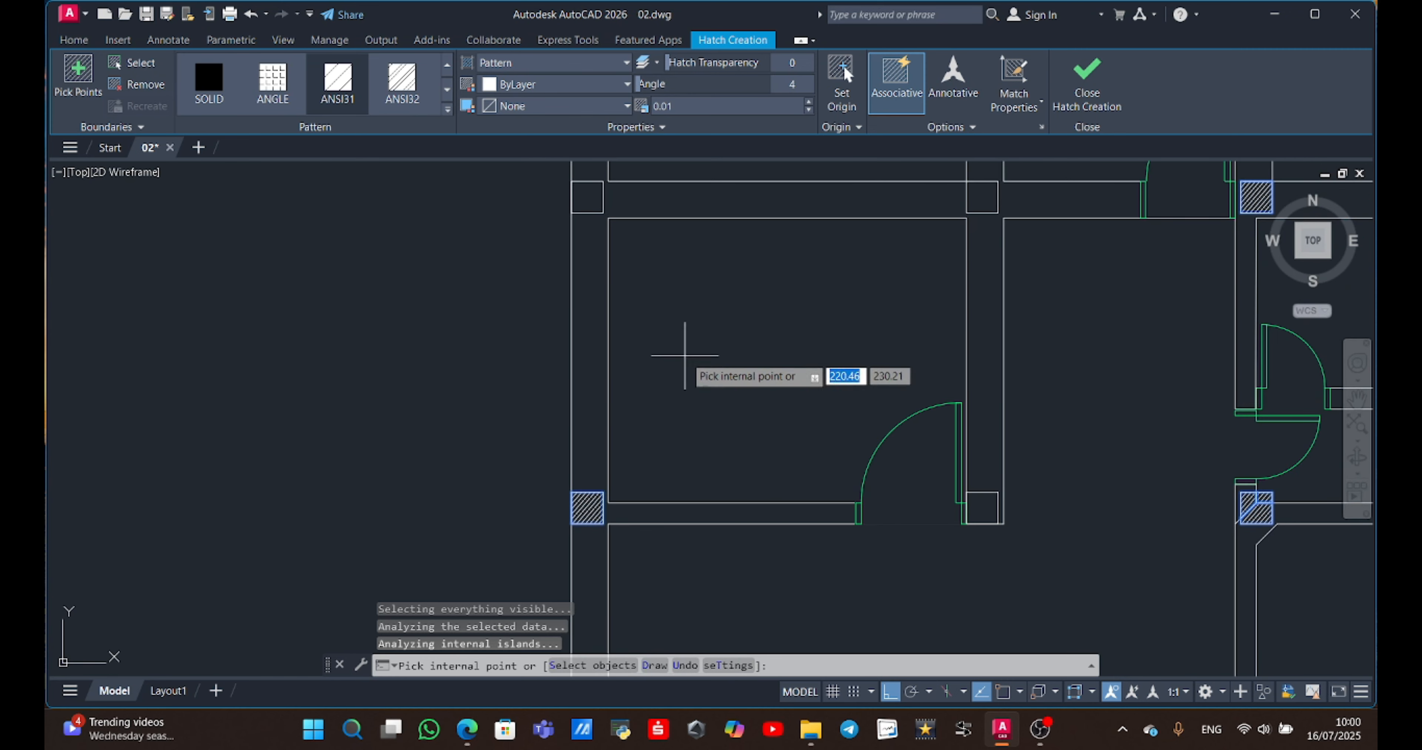
pyautogui.moveTo(632, 342); pyautogui.dragTo(626, 482, button='middle')
pyautogui.click(578, 336)
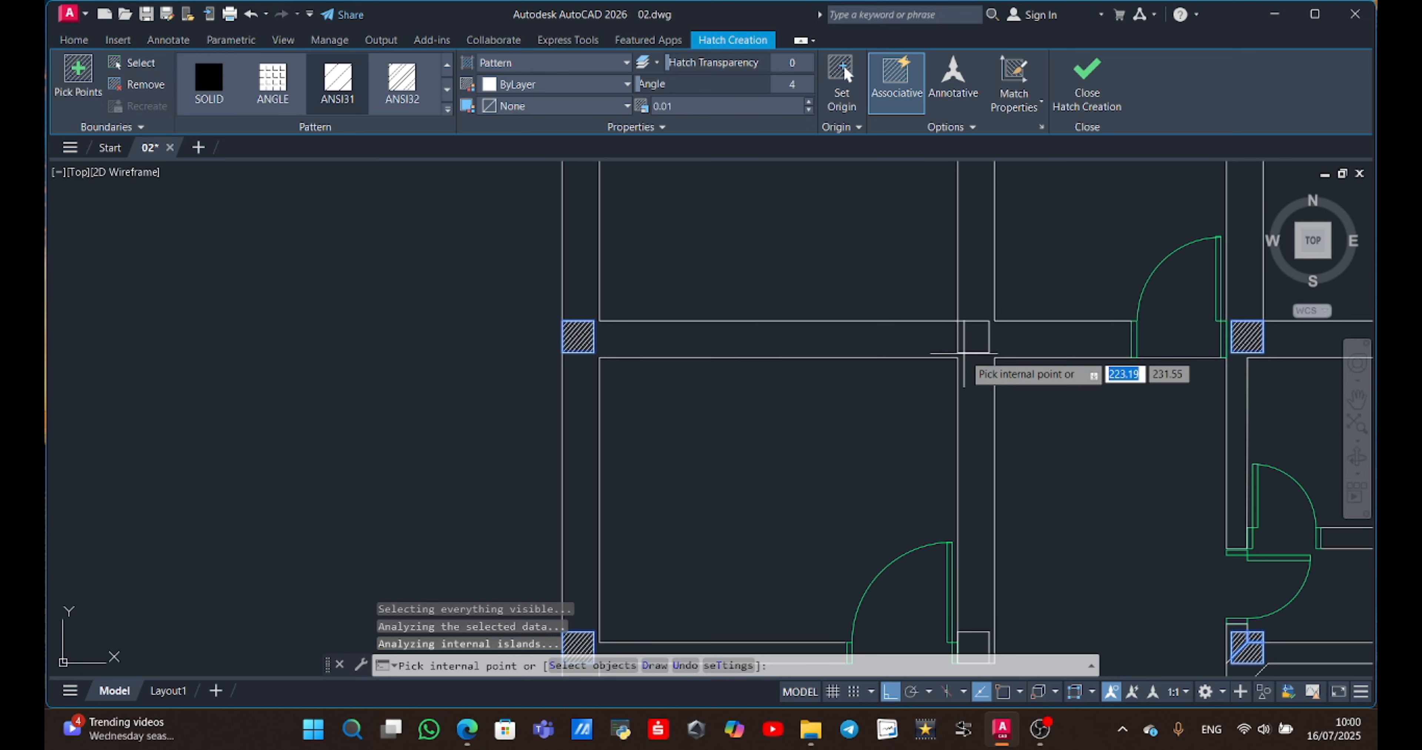
pyautogui.scroll(-2, 828, 428)
pyautogui.moveTo(815, 433)
pyautogui.mouseDown(button='middle')
pyautogui.moveTo(775, 625)
pyautogui.moveTo(754, 559)
pyautogui.mouseUp(button='middle')
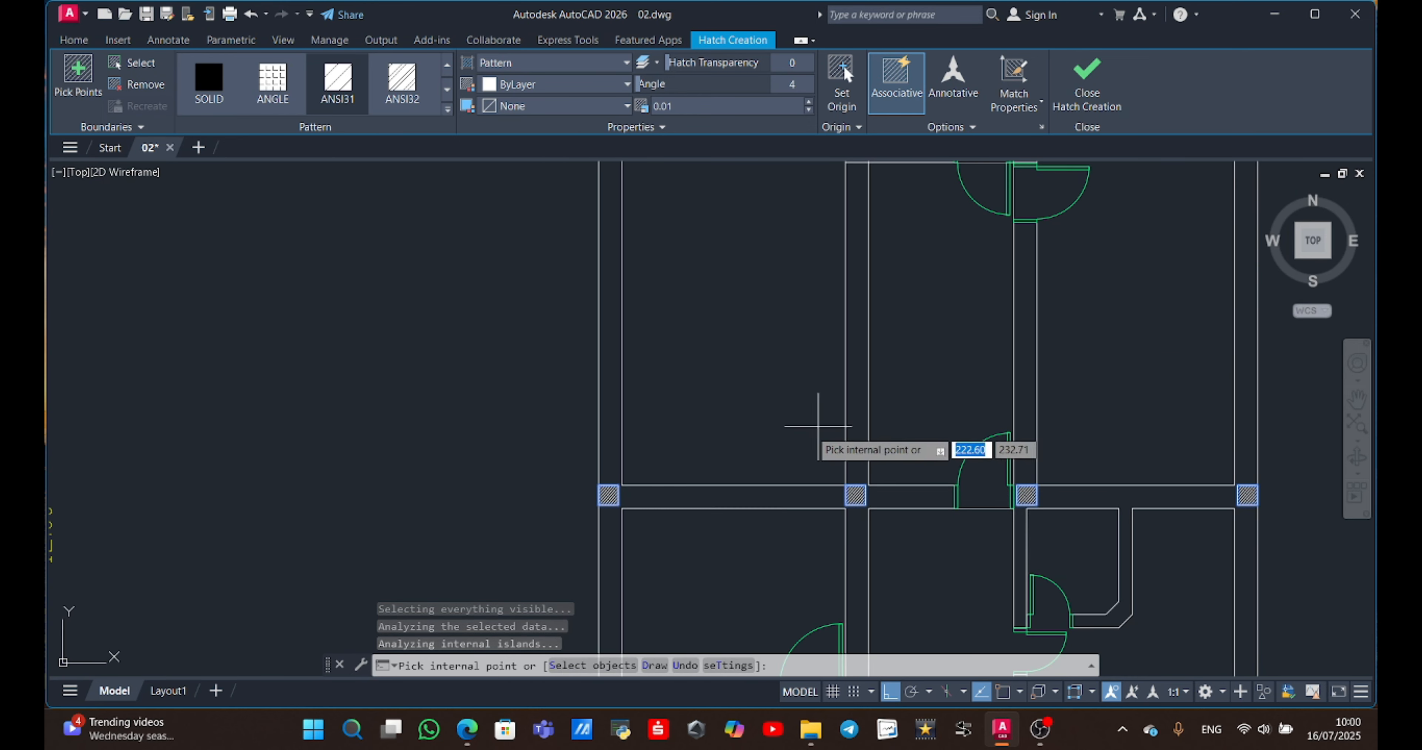
pyautogui.click(1090, 88)
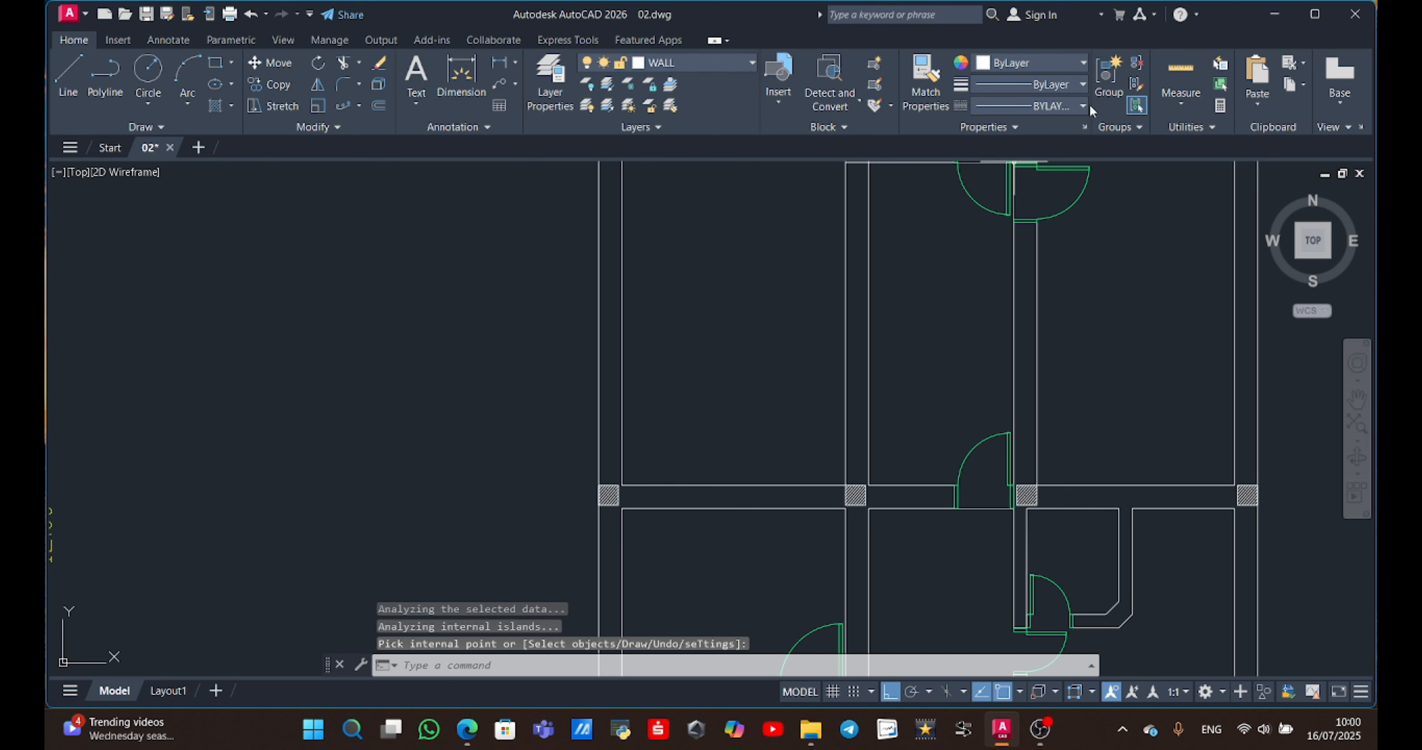
# Copy the window beside the entrance door along the bottom wall, from the door jamb corner to the next column's lower corner.
pyautogui.scroll(-2, 1021, 337)
pyautogui.moveTo(910, 376); pyautogui.dragTo(508, 74, button='middle')
pyautogui.scroll(4, 511, 440)
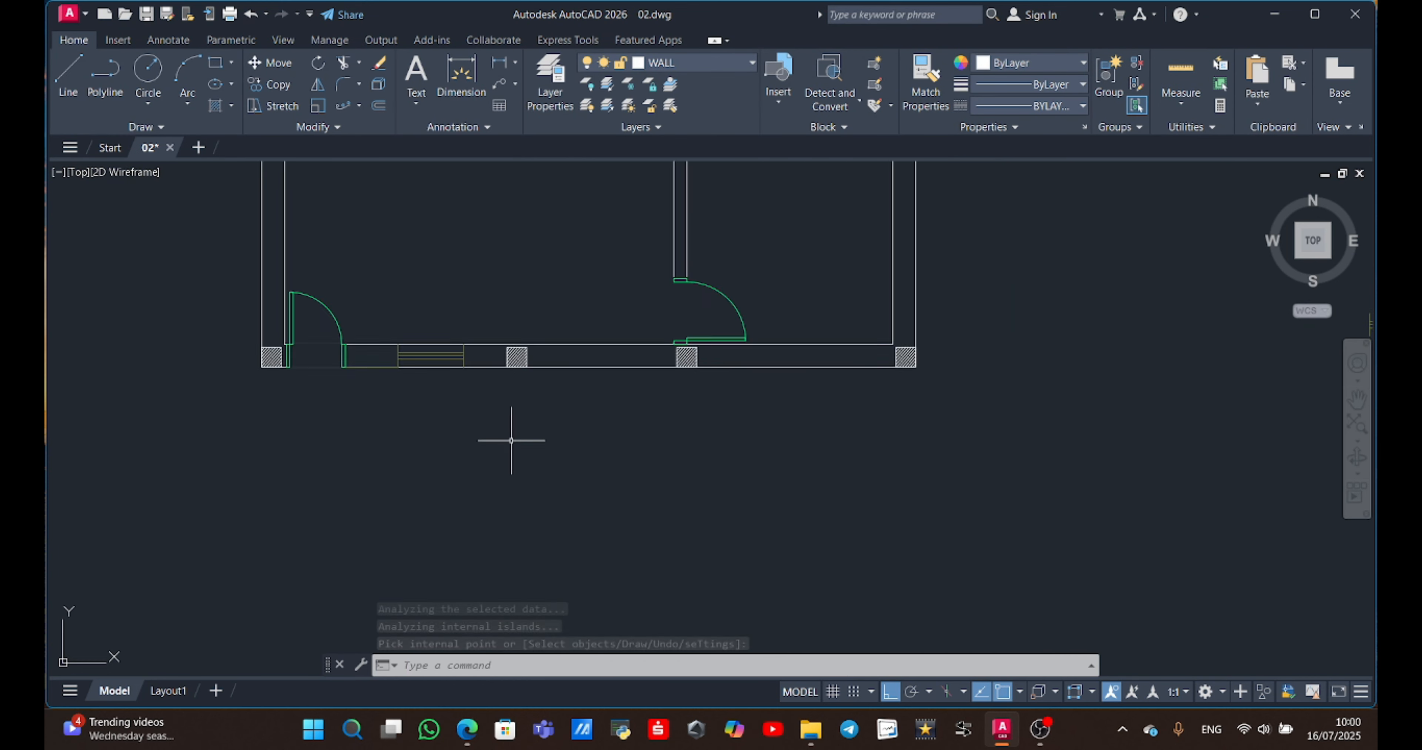
pyautogui.moveTo(473, 370); pyautogui.dragTo(486, 392, button='middle')
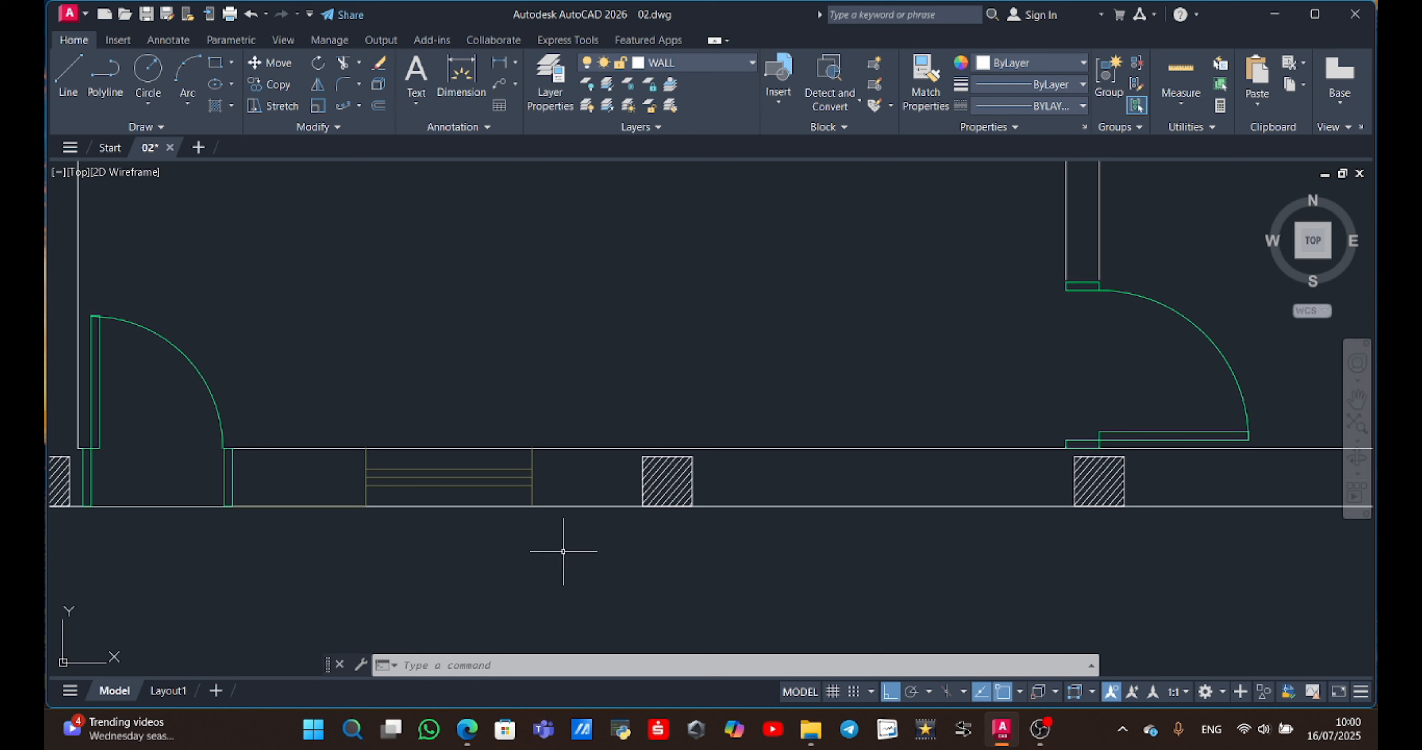
pyautogui.click(579, 478)
pyautogui.click(334, 482)
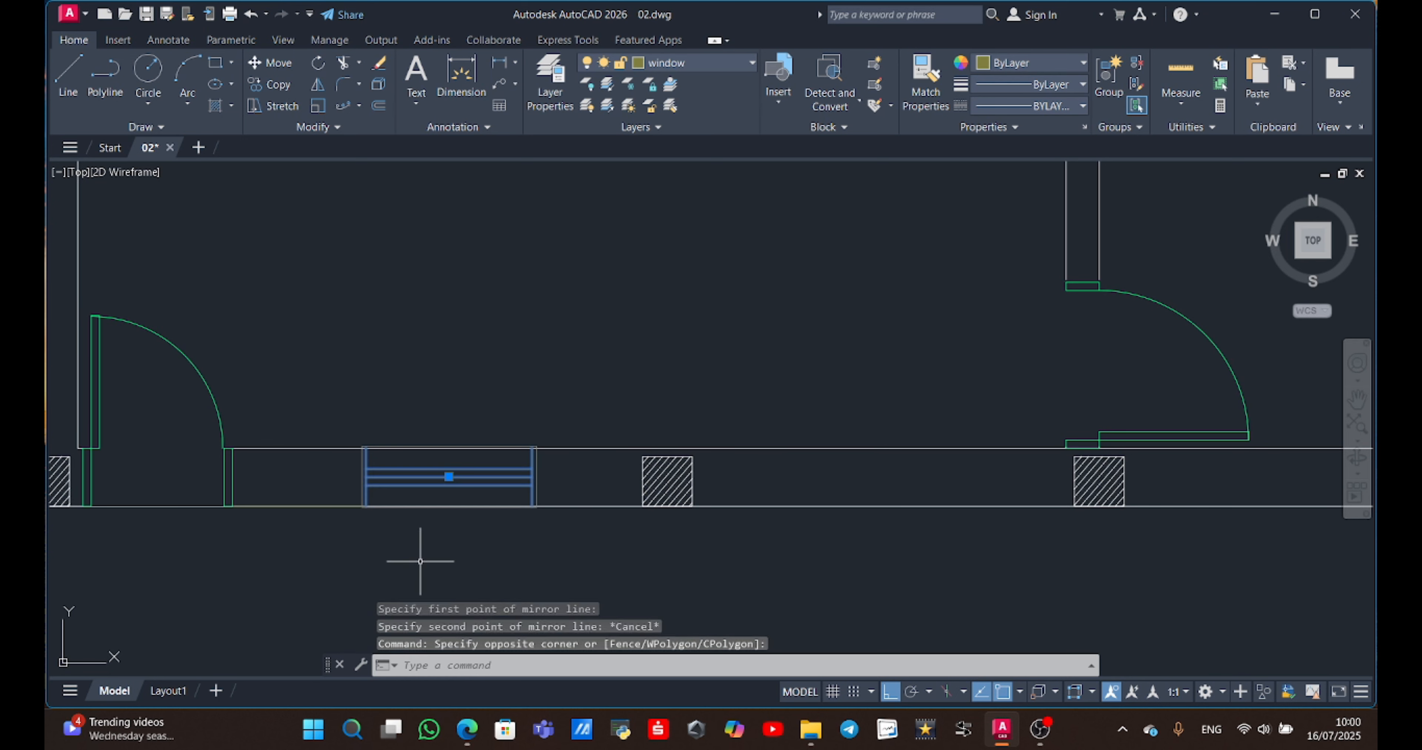
pyautogui.write('CO')
pyautogui.press('Return')
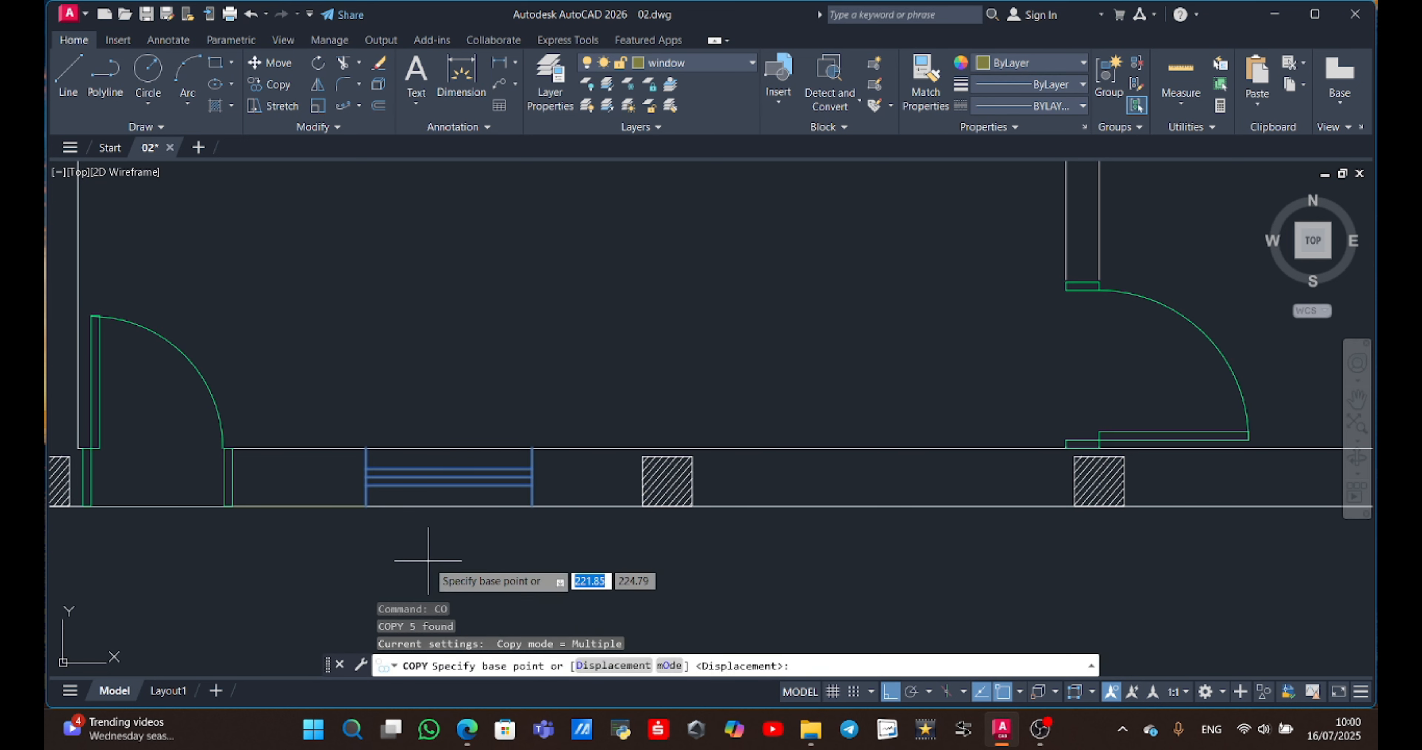
pyautogui.scroll(3, 240, 503)
pyautogui.click(219, 510)
pyautogui.moveTo(474, 588); pyautogui.dragTo(50, 513, button='middle')
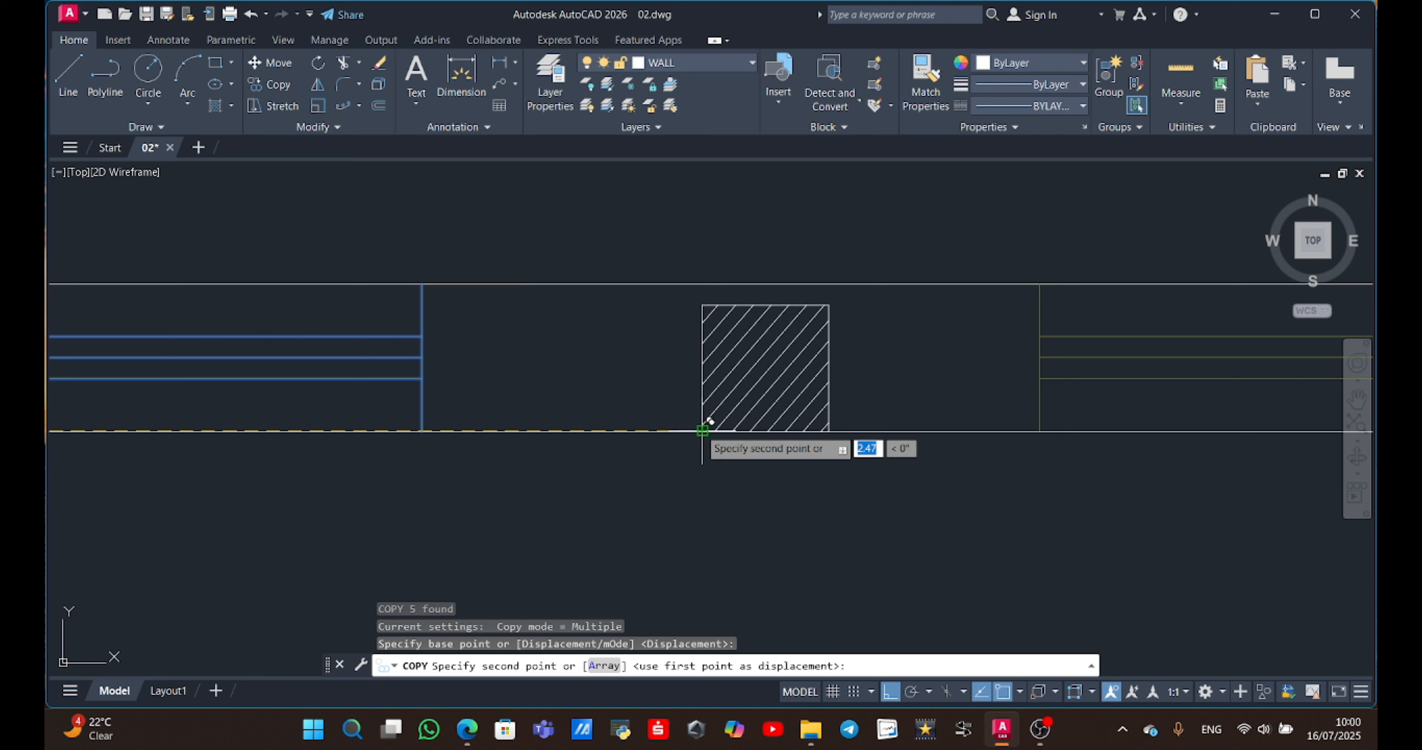
pyautogui.scroll(-2, 710, 422)
pyautogui.scroll(-2, 734, 421)
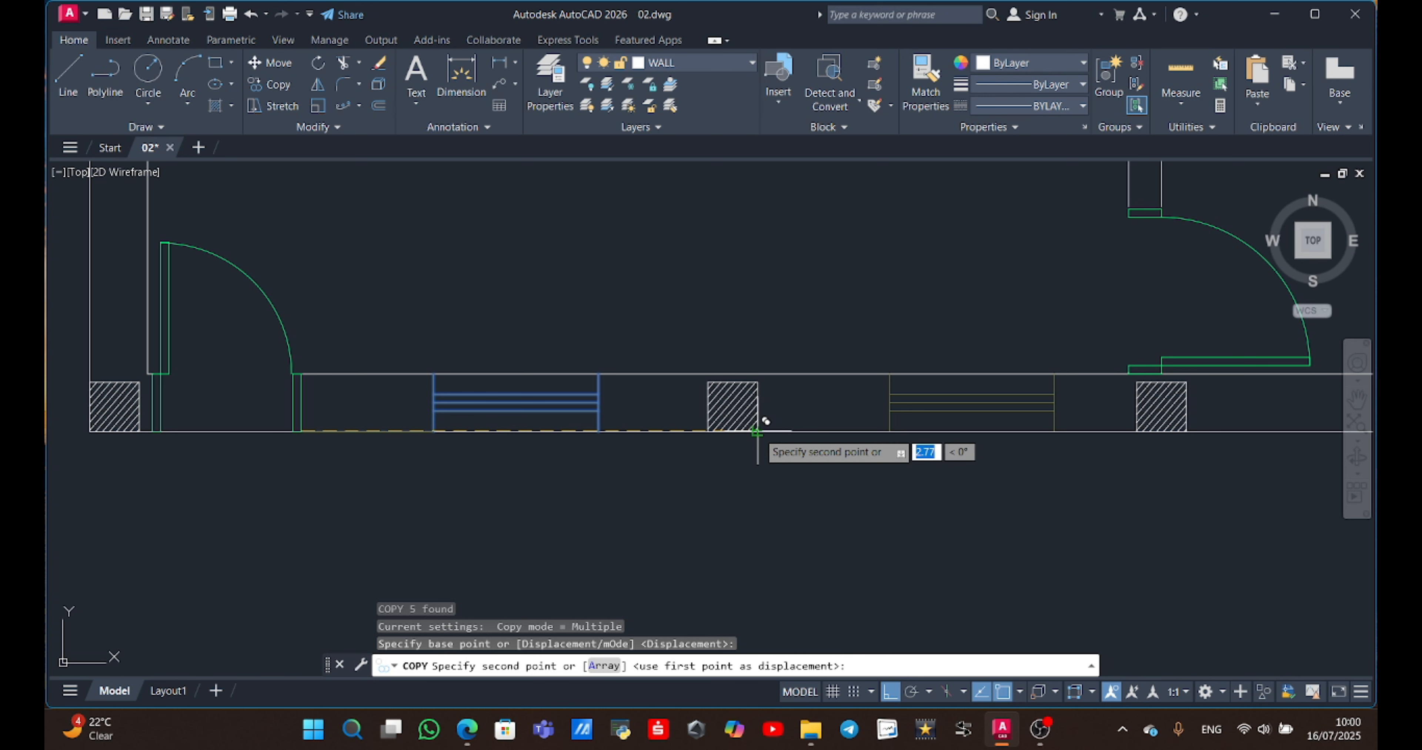
pyautogui.scroll(3, 763, 420)
pyautogui.click(750, 424)
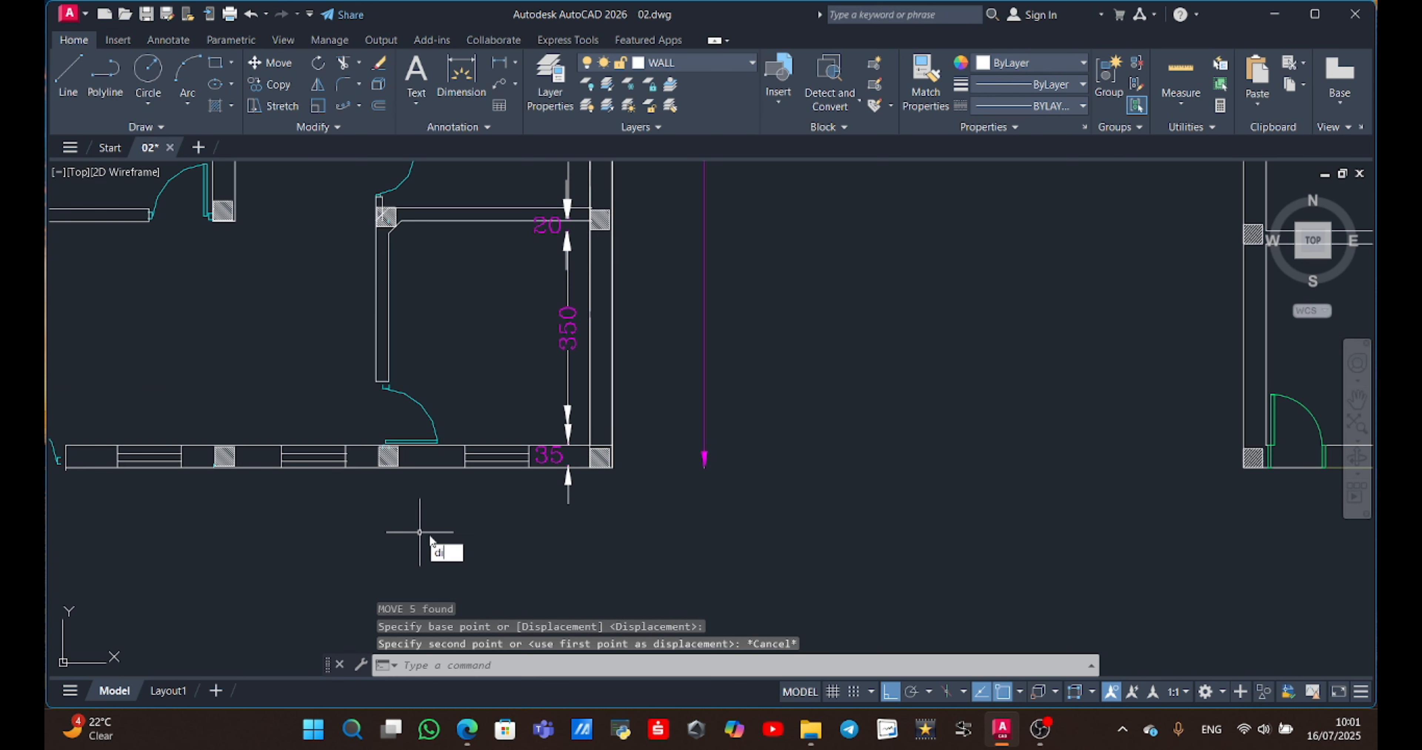
# Measure the distance from the bottom-wall column to the rightmost window in the reference plan.
pyautogui.press('Return')
pyautogui.scroll(3, 412, 530)
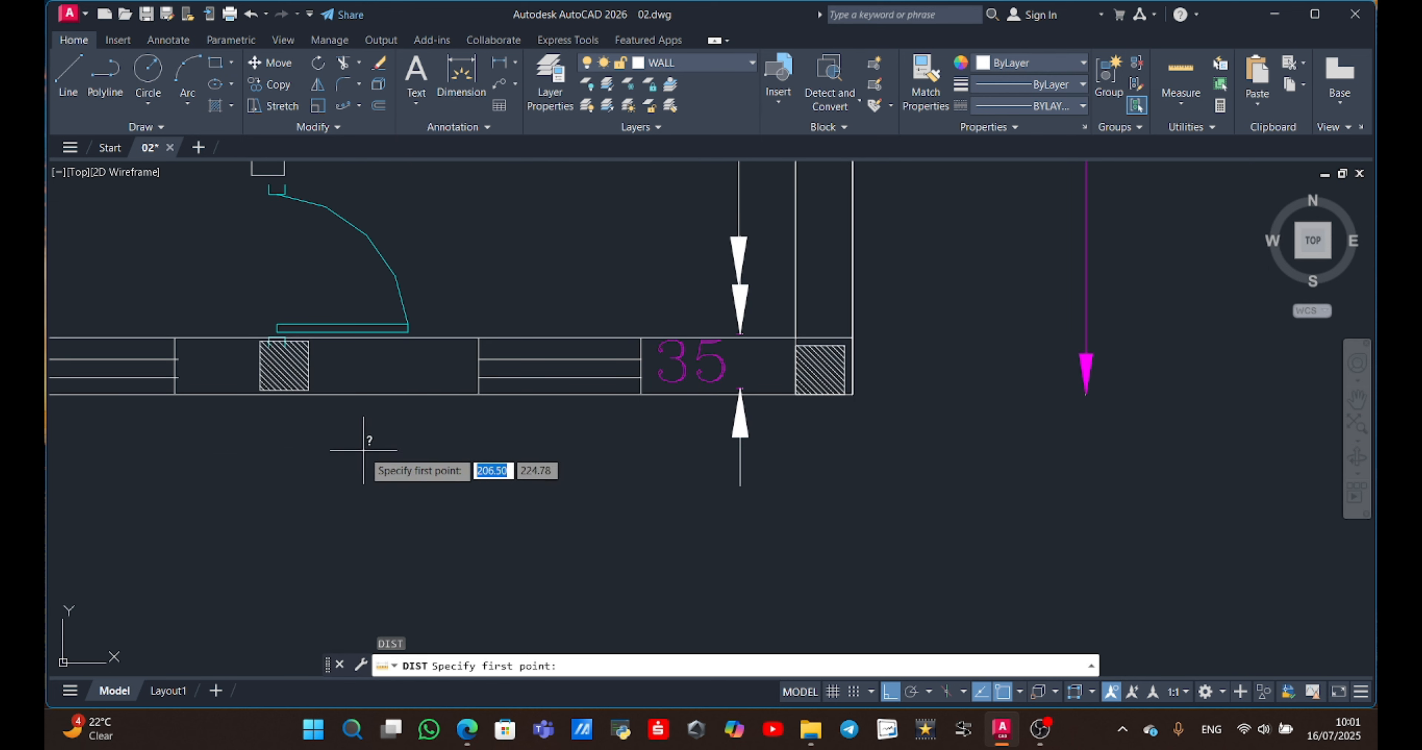
pyautogui.click(308, 393)
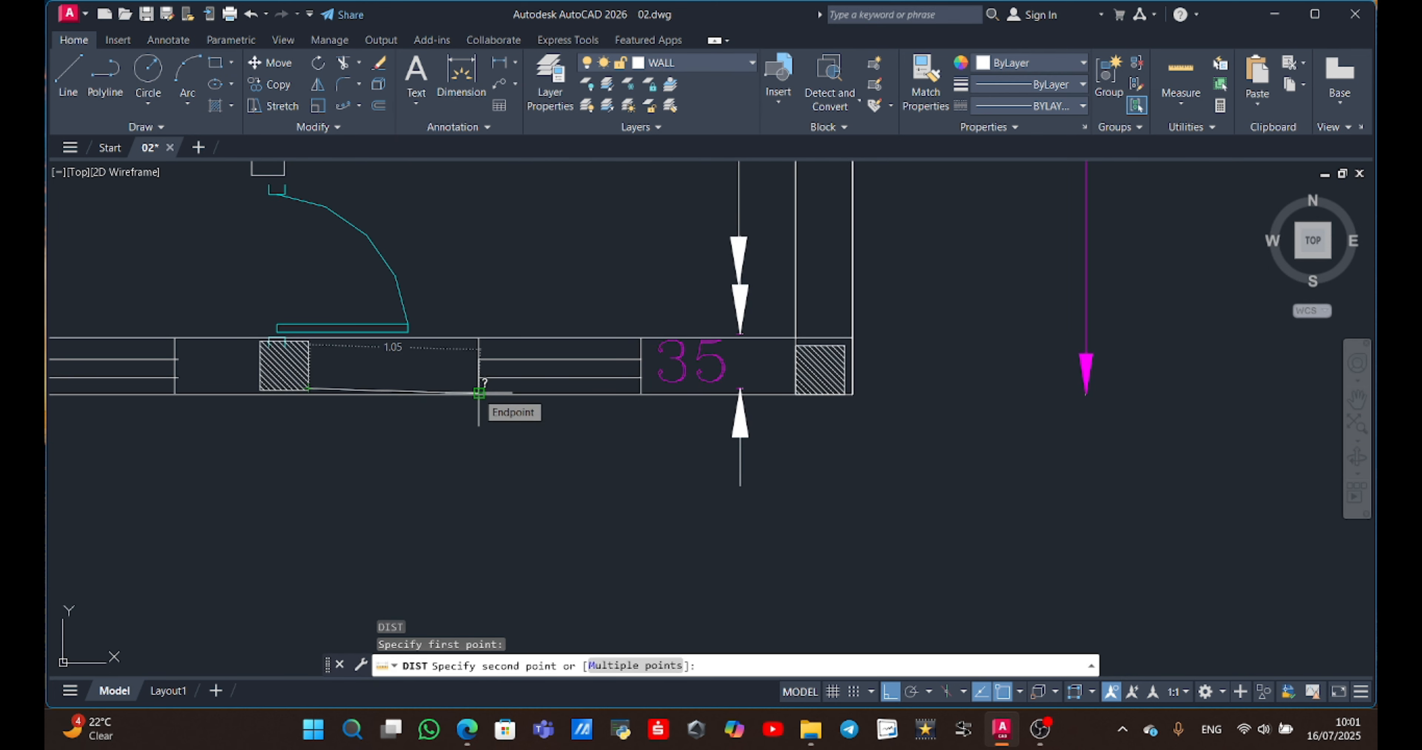
pyautogui.press('Escape')
# Draw a 1.05 guide line along the bottom wall from the column beside the last window, with a vertical segment about 1.17 long downward.
pyautogui.scroll(-4, 580, 417)
pyautogui.moveTo(1247, 502); pyautogui.dragTo(436, 467, button='middle')
pyautogui.moveTo(1106, 461); pyautogui.dragTo(1012, 501, button='middle')
pyautogui.scroll(4, 950, 444)
pyautogui.write('l')
pyautogui.press('Return')
pyautogui.click(628, 362)
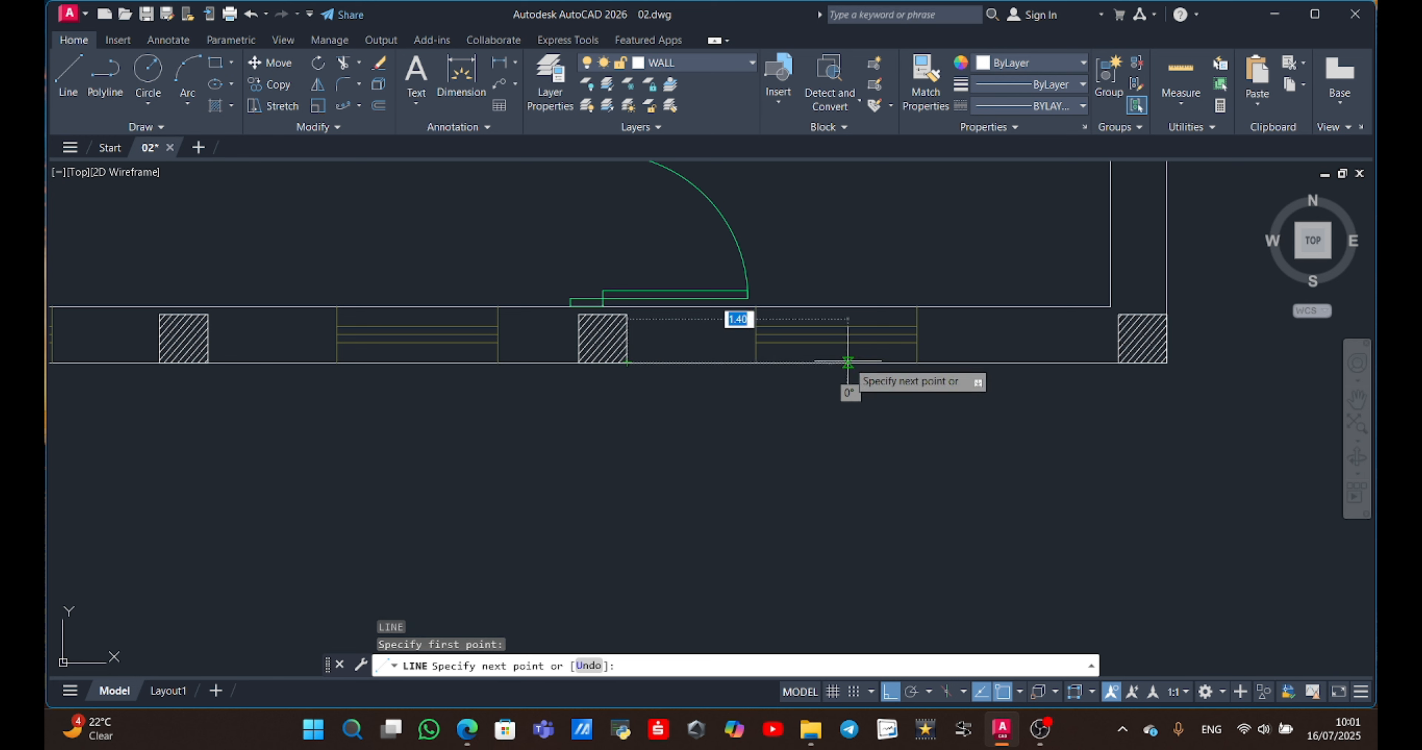
pyautogui.write('1')
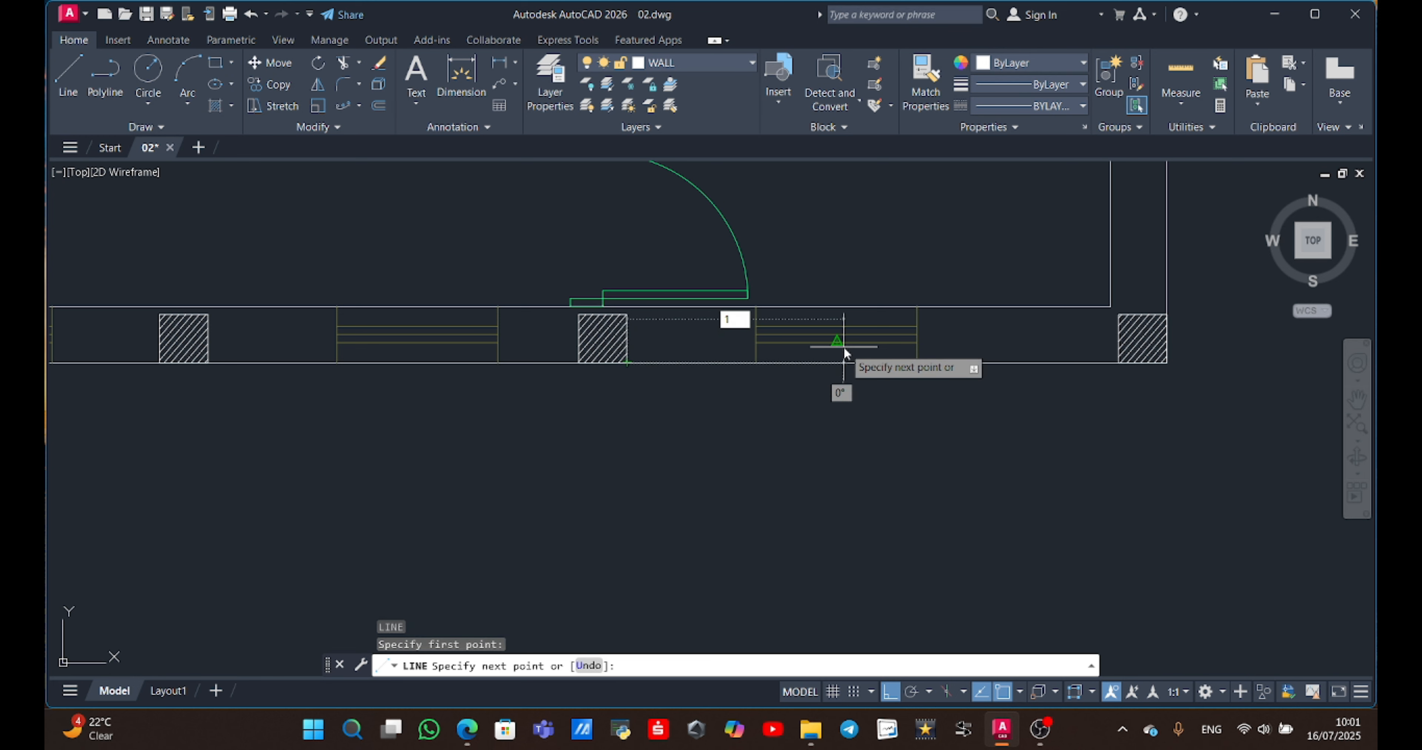
pyautogui.write('.05')
pyautogui.press('Return')
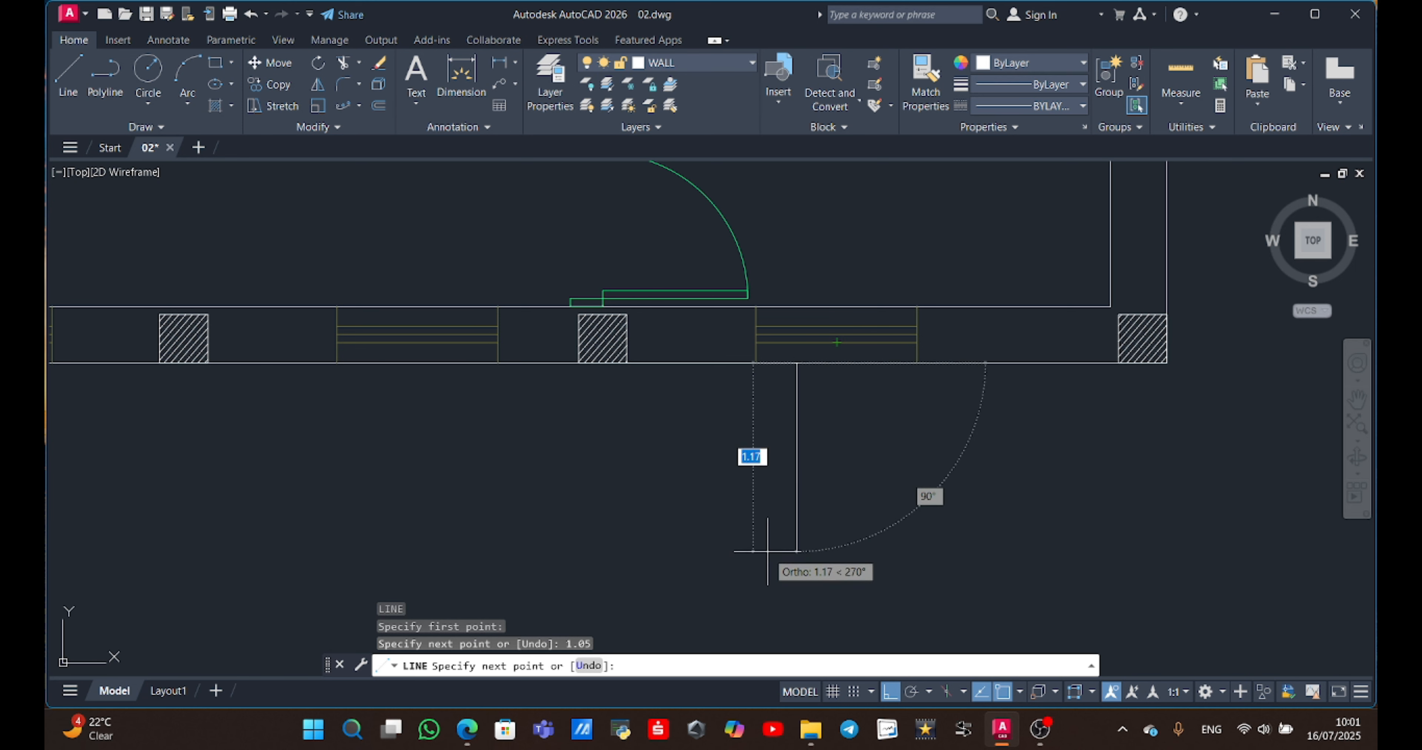
pyautogui.click(774, 548)
pyautogui.press('Escape')
# Erase the vertical guide segment hanging below the bottom wall.
pyautogui.click(859, 495)
pyautogui.click(764, 499)
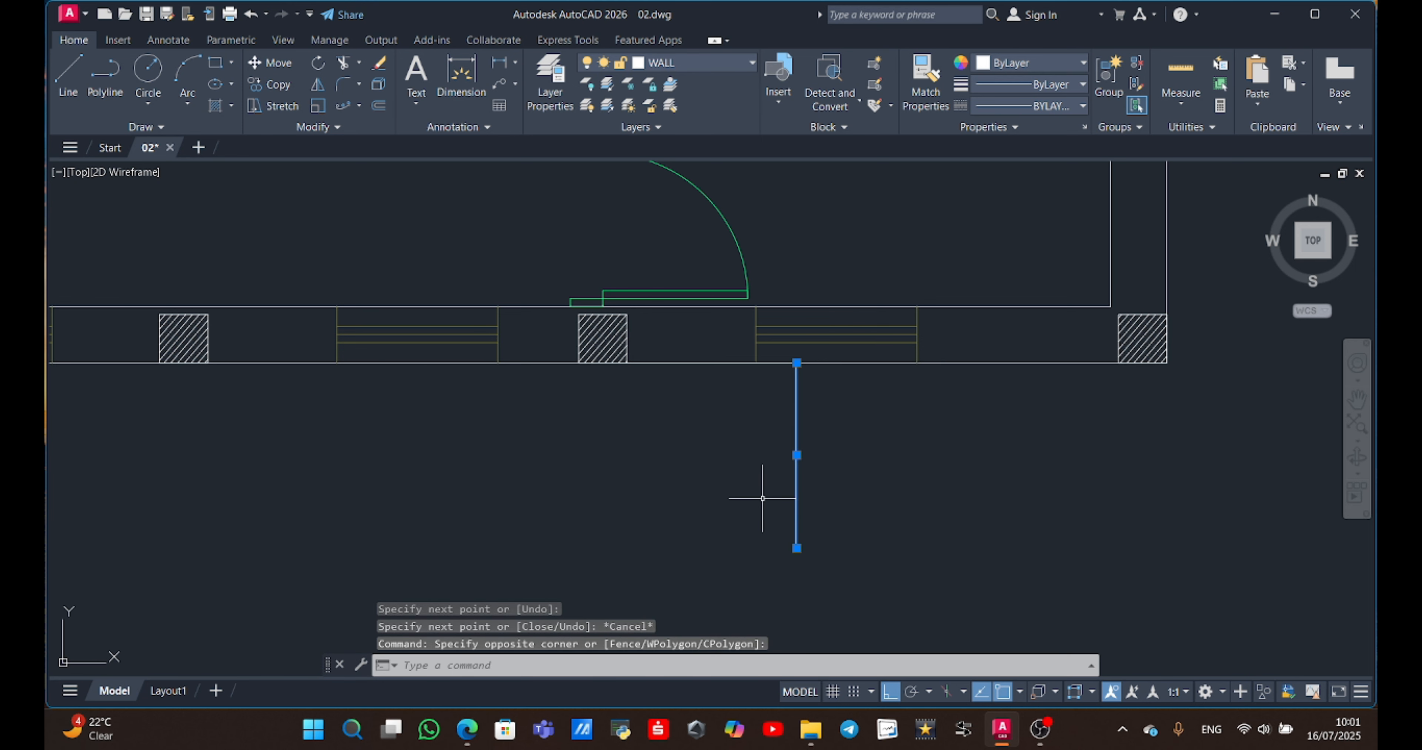
pyautogui.press('Delete')
# Move the rightmost bottom-wall window from its lower corner to the end of the 1.05 guide line.
pyautogui.click(758, 344)
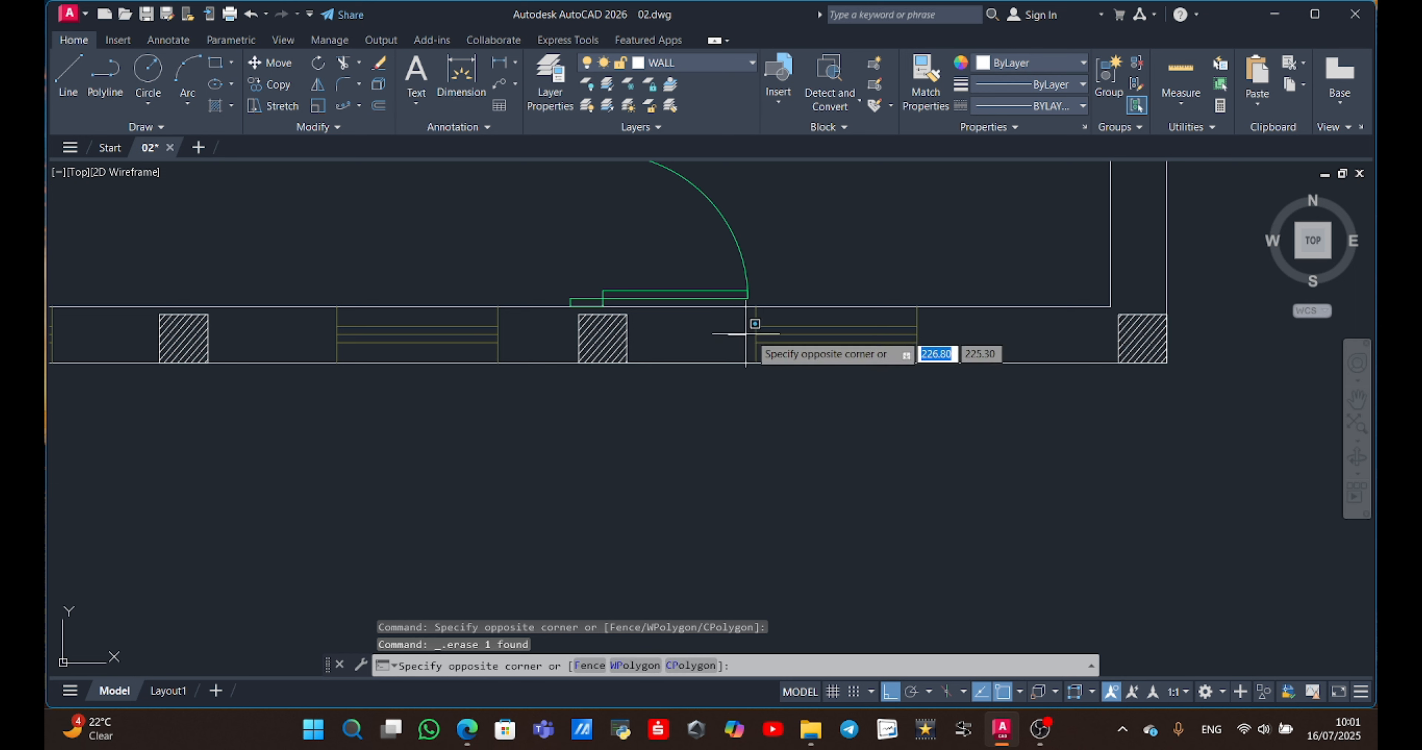
pyautogui.click(807, 341)
pyautogui.click(956, 325)
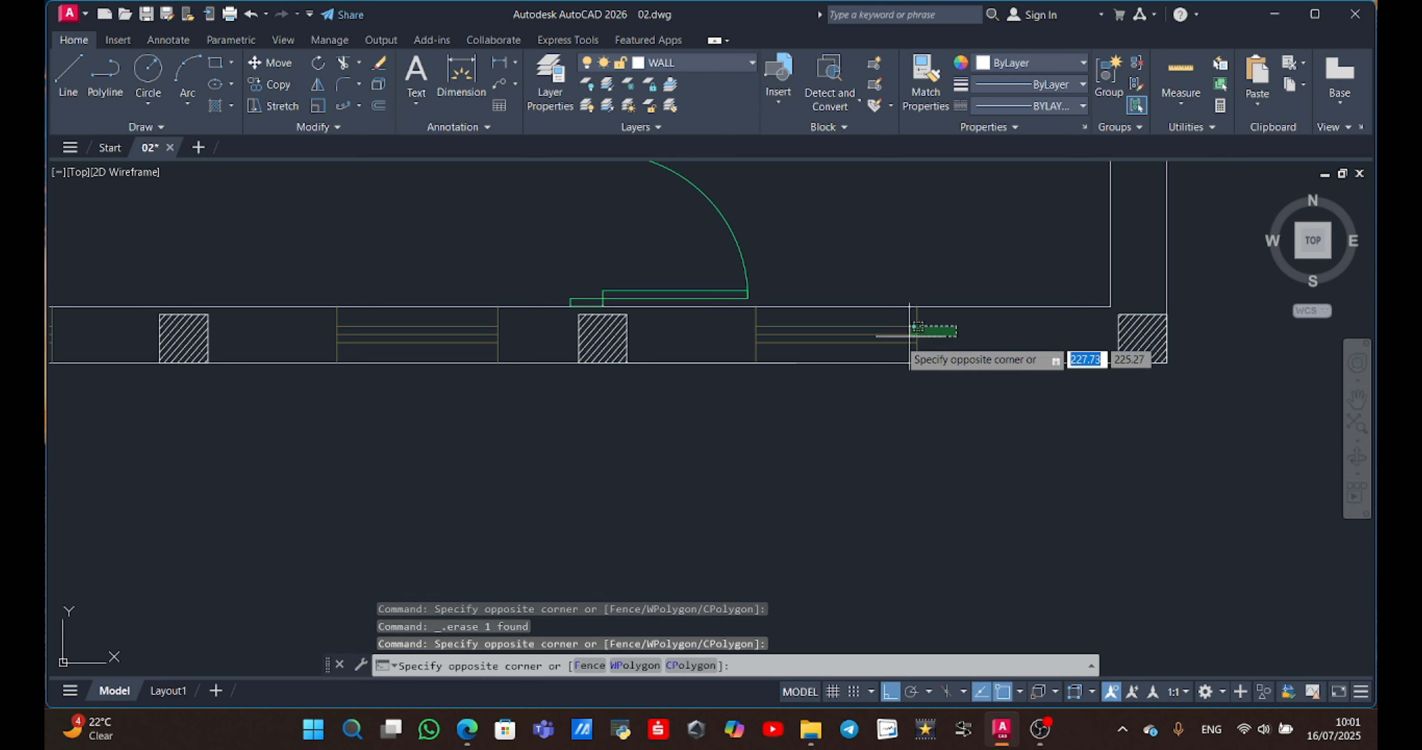
pyautogui.click(885, 340)
pyautogui.write('m')
pyautogui.press('Return')
pyautogui.click(754, 362)
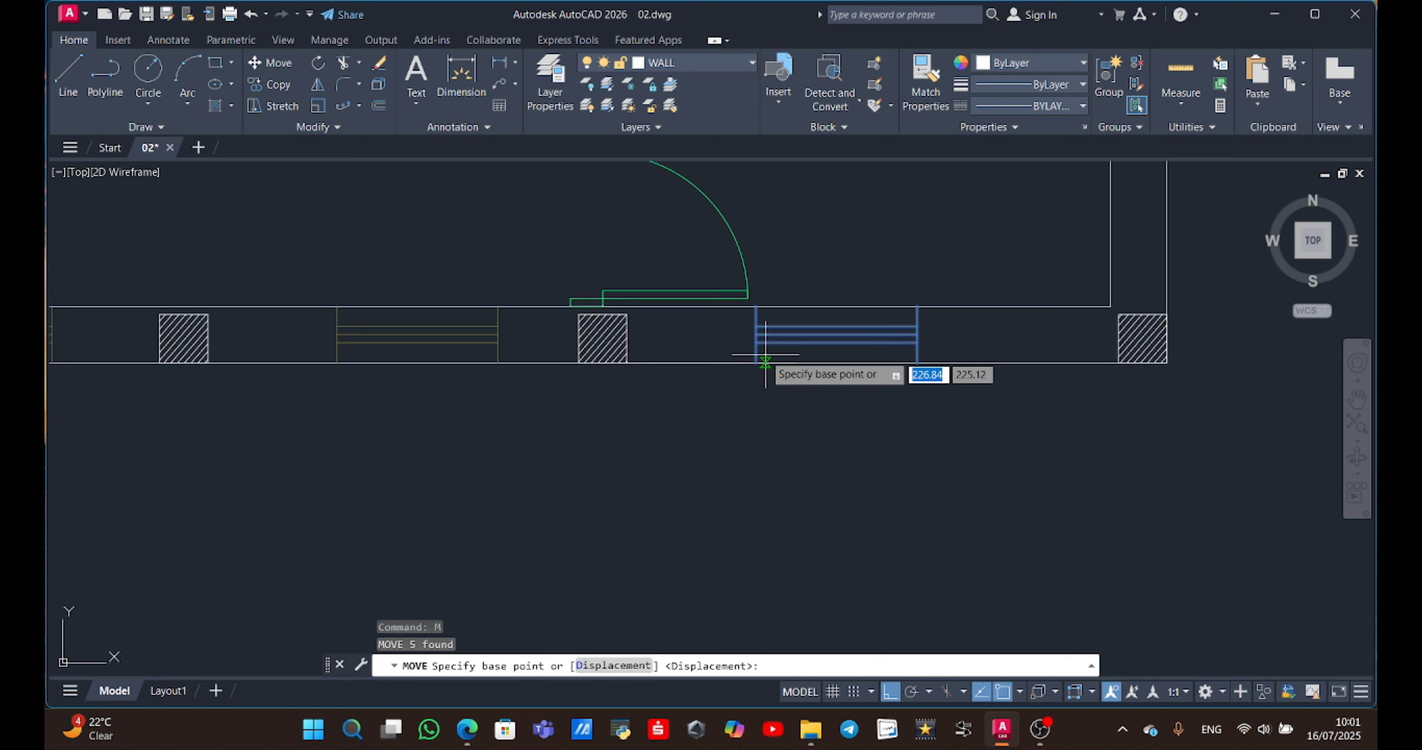
pyautogui.click(795, 363)
# Erase the horizontal guide line between the column and the moved window.
pyautogui.click(761, 395)
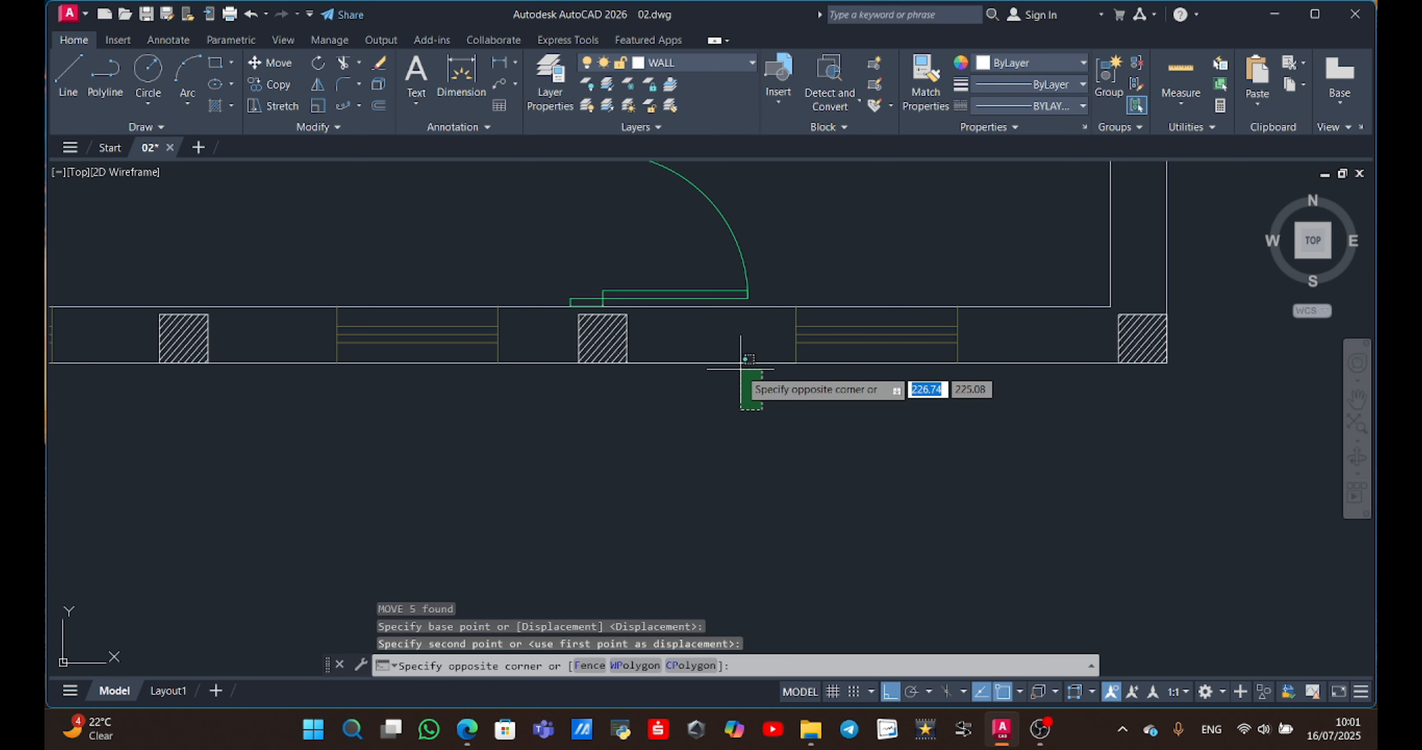
pyautogui.click(762, 379)
pyautogui.click(751, 362)
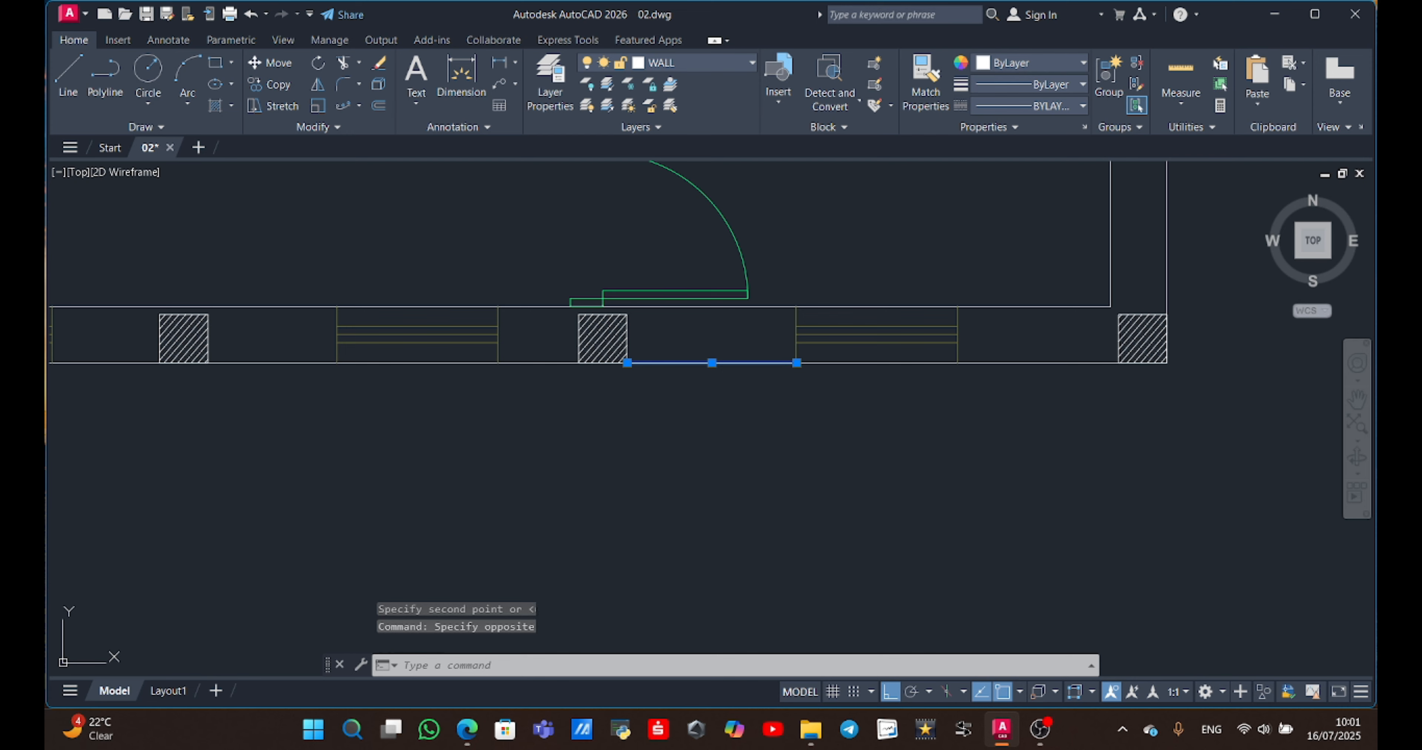
pyautogui.press('Delete')
# Erase the spare window lying outside the plan on its right.
pyautogui.scroll(-5, 759, 397)
pyautogui.moveTo(756, 407); pyautogui.dragTo(775, 512, button='middle')
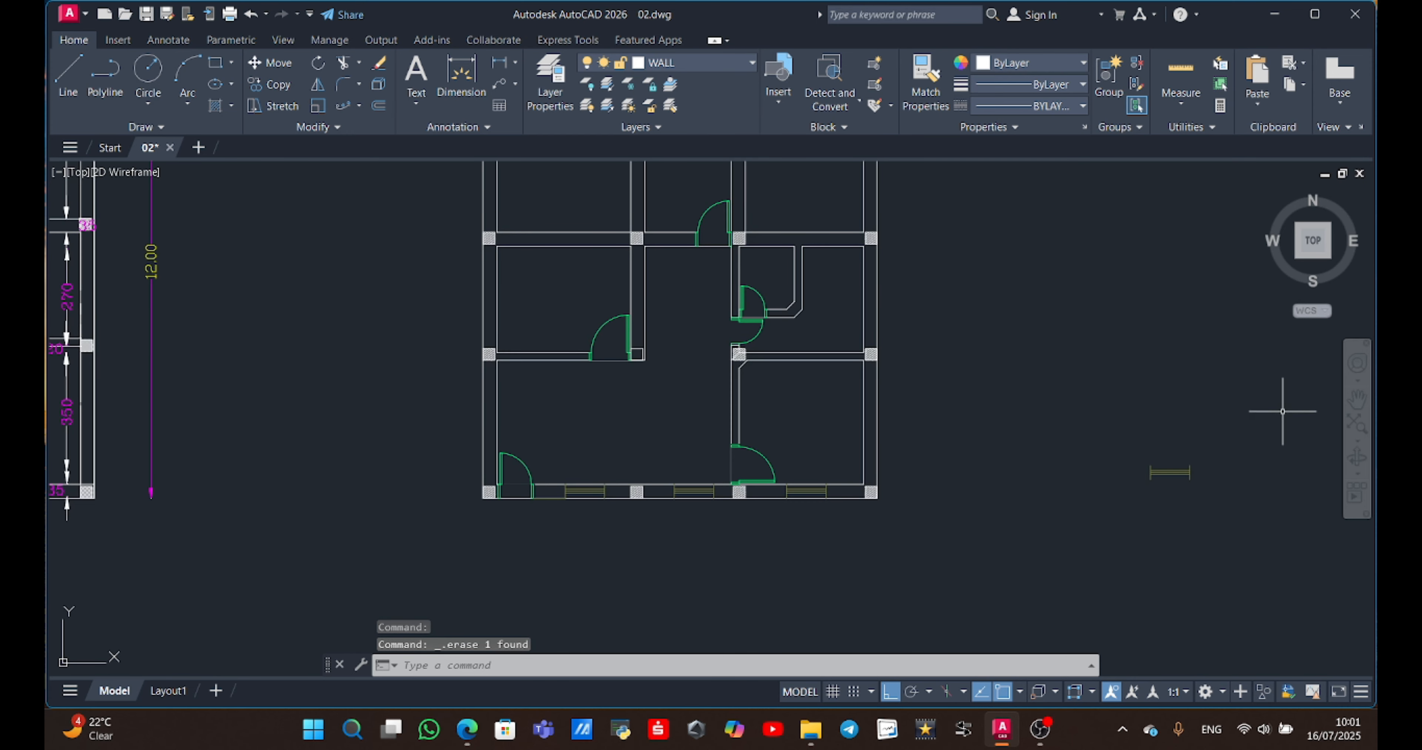
pyautogui.click(1281, 409)
pyautogui.click(1097, 546)
pyautogui.press('Delete')
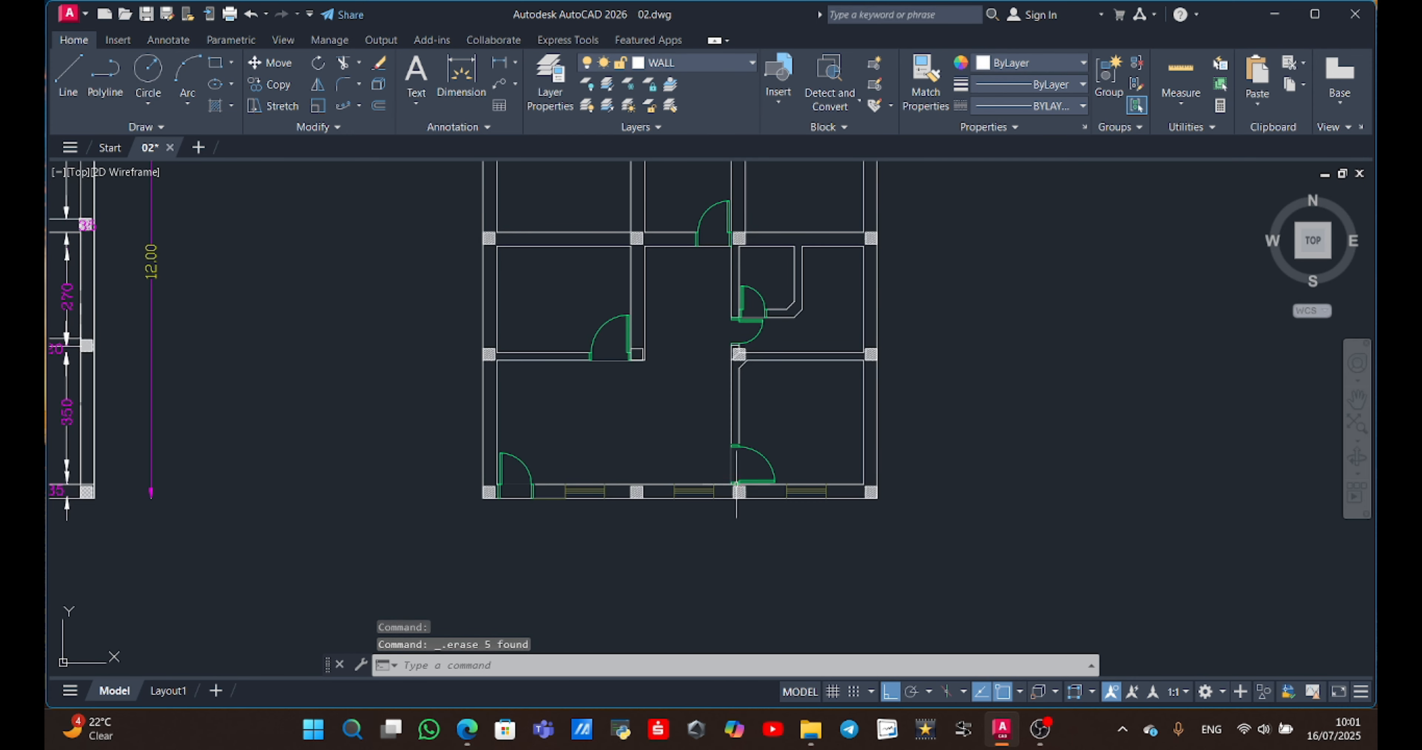
pyautogui.scroll(6, 661, 364)
pyautogui.moveTo(690, 463); pyautogui.dragTo(730, 480, button='middle')
pyautogui.scroll(-6, 764, 446)
pyautogui.moveTo(788, 430); pyautogui.dragTo(796, 574, button='middle')
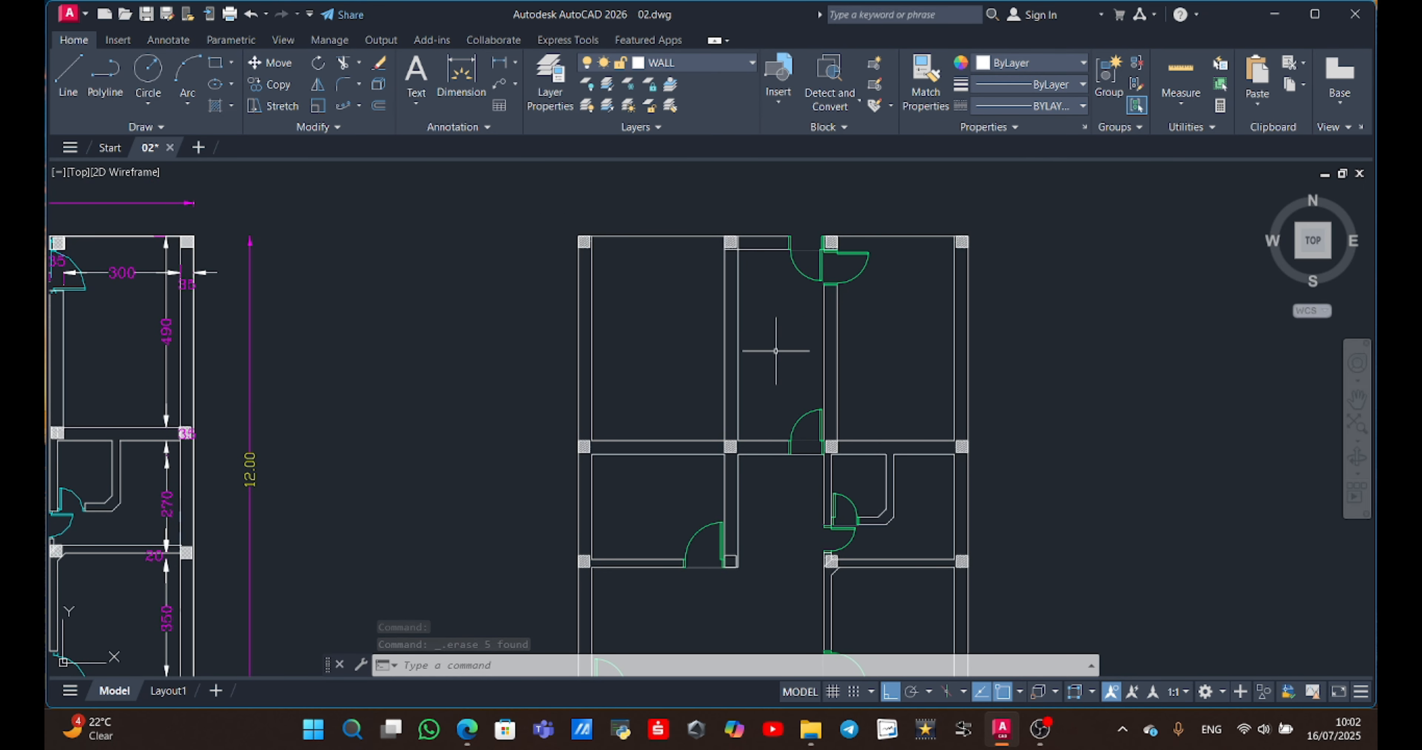
pyautogui.scroll(2, 786, 308)
pyautogui.scroll(4, 751, 247)
pyautogui.moveTo(749, 245); pyautogui.dragTo(690, 517, button='middle')
pyautogui.write('o')
pyautogui.press('Return')
pyautogui.press('Escape')
# Measure the distance from the top wall's inner face to the first stair line in the reference plan.
pyautogui.moveTo(564, 522); pyautogui.dragTo(1374, 401, button='middle')
pyautogui.scroll(-2, 1243, 373)
pyautogui.scroll(-2, 607, 512)
pyautogui.scroll(-2, 442, 517)
pyautogui.moveTo(481, 519); pyautogui.dragTo(1368, 436, button='middle')
pyautogui.moveTo(1164, 433); pyautogui.dragTo(982, 439, button='middle')
pyautogui.scroll(2, 845, 435)
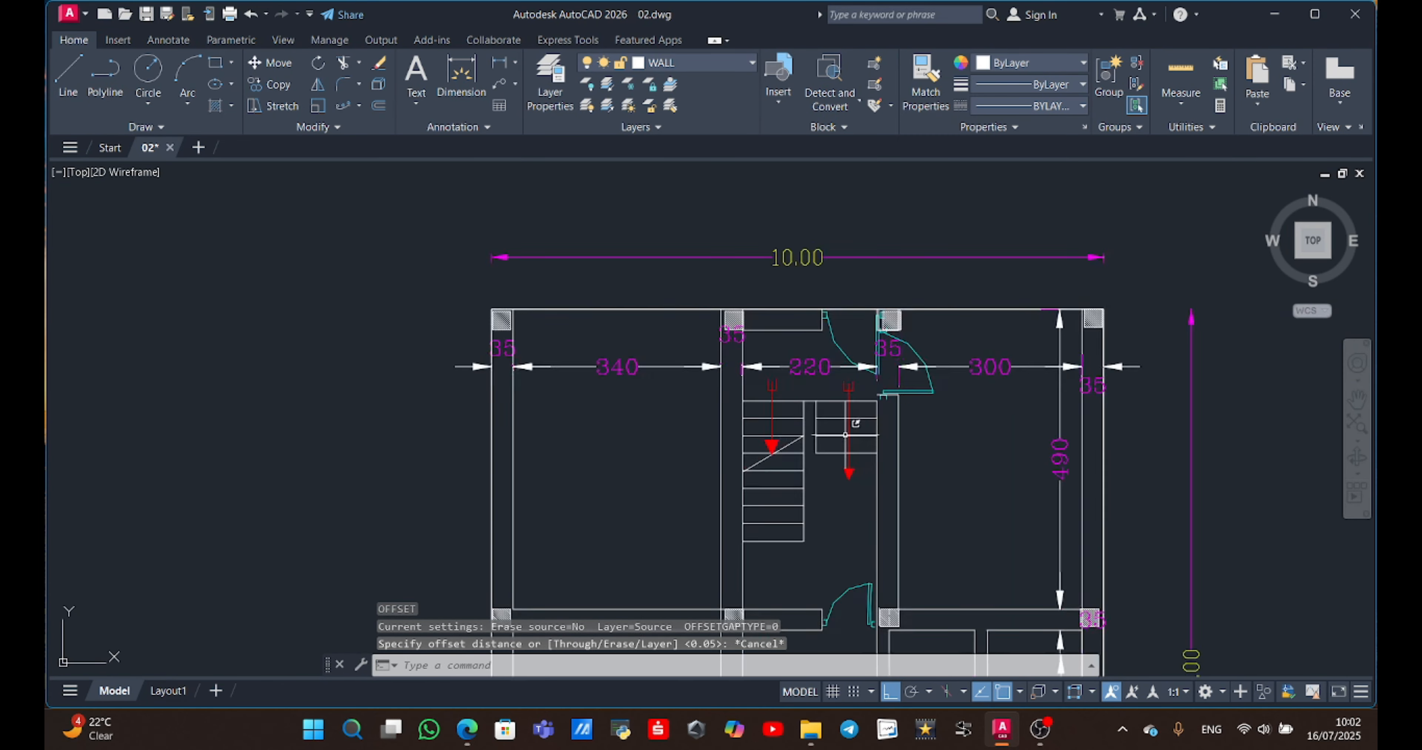
pyautogui.scroll(2, 844, 435)
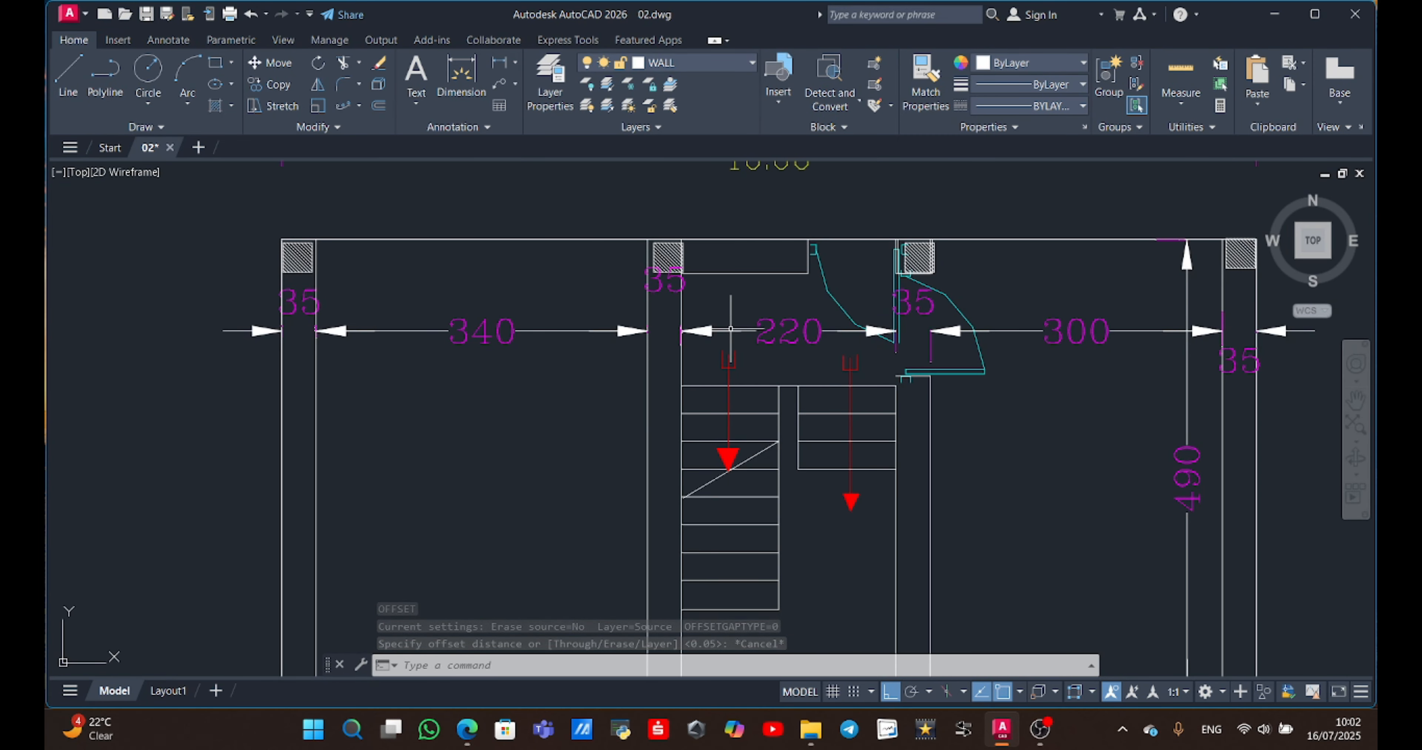
pyautogui.write('di')
pyautogui.press('Return')
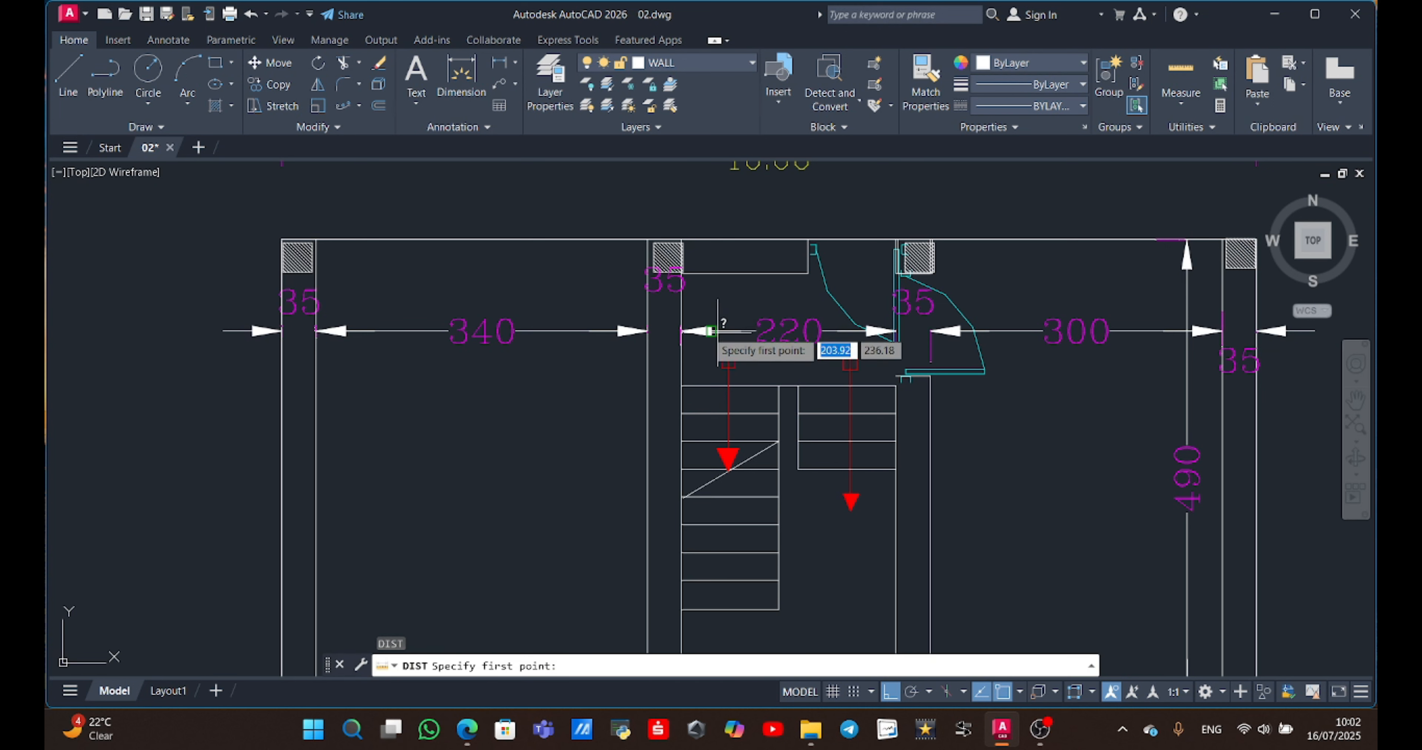
pyautogui.click(745, 273)
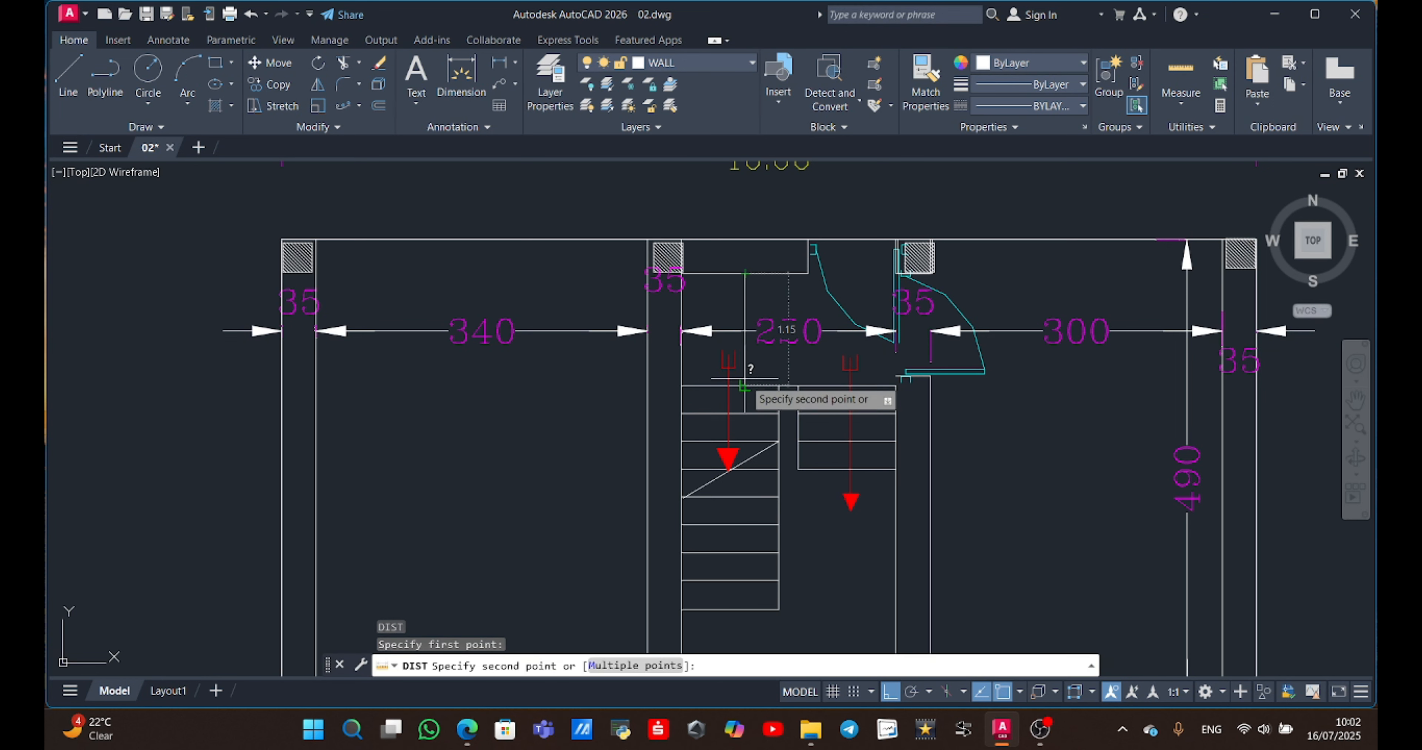
pyautogui.press('Escape')
# Undo the last offset in the stairwell.
pyautogui.scroll(-2, 980, 430)
pyautogui.moveTo(982, 431); pyautogui.dragTo(301, 450, button='middle')
pyautogui.scroll(-1, 302, 451)
pyautogui.scroll(2, 450, 465)
pyautogui.moveTo(418, 465); pyautogui.dragTo(593, 463, button='middle')
pyautogui.scroll(2, 593, 463)
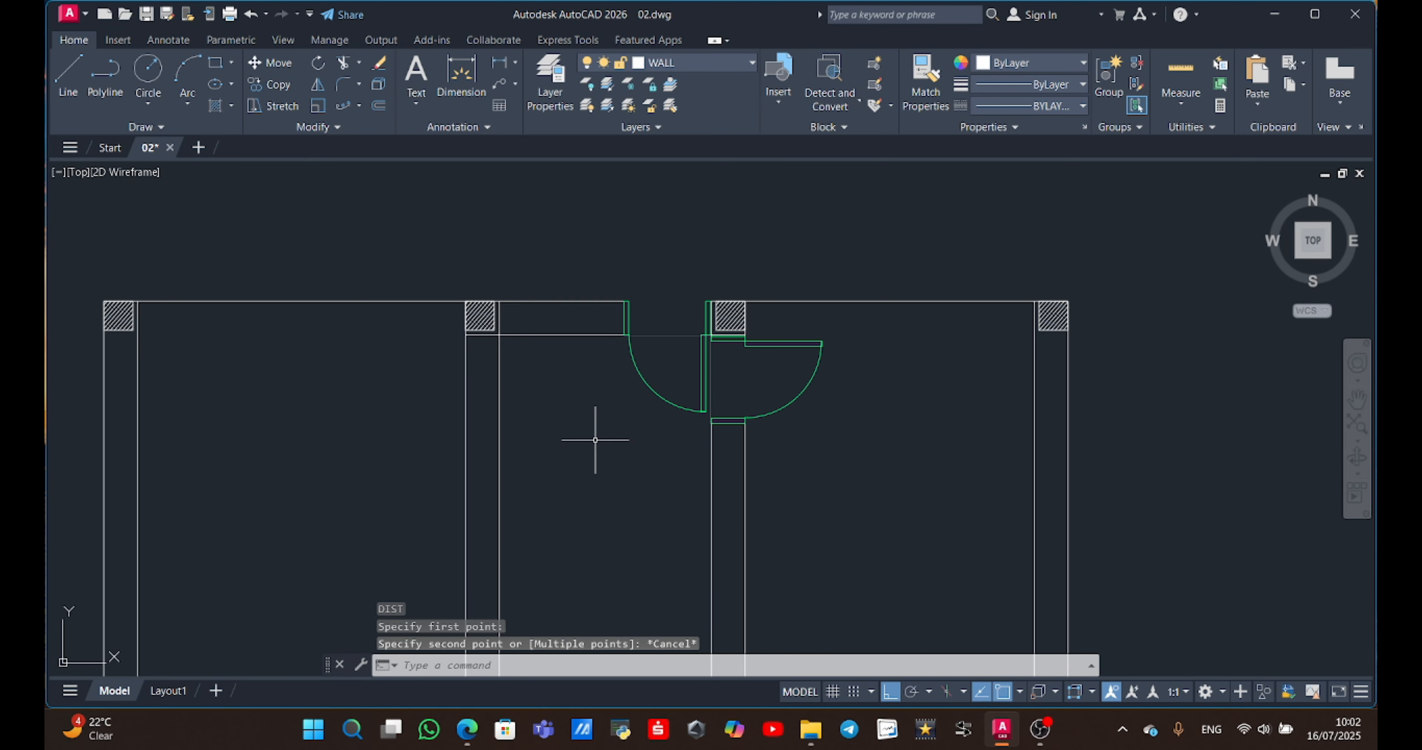
pyautogui.hotkey('ctrl', 'z')
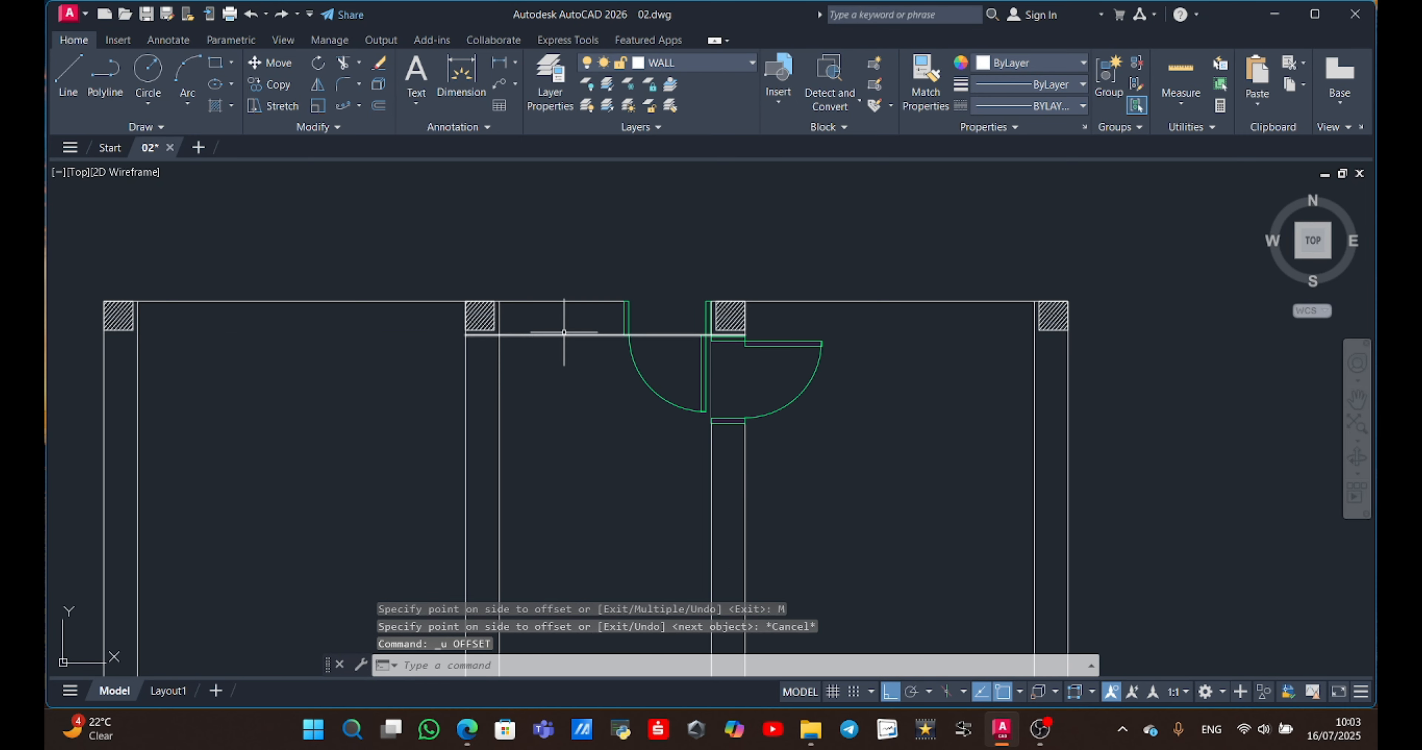
# Offset the top wall's inner line 1.15 downward into the stairwell for the first stair line.
pyautogui.click(564, 333)
pyautogui.write('o')
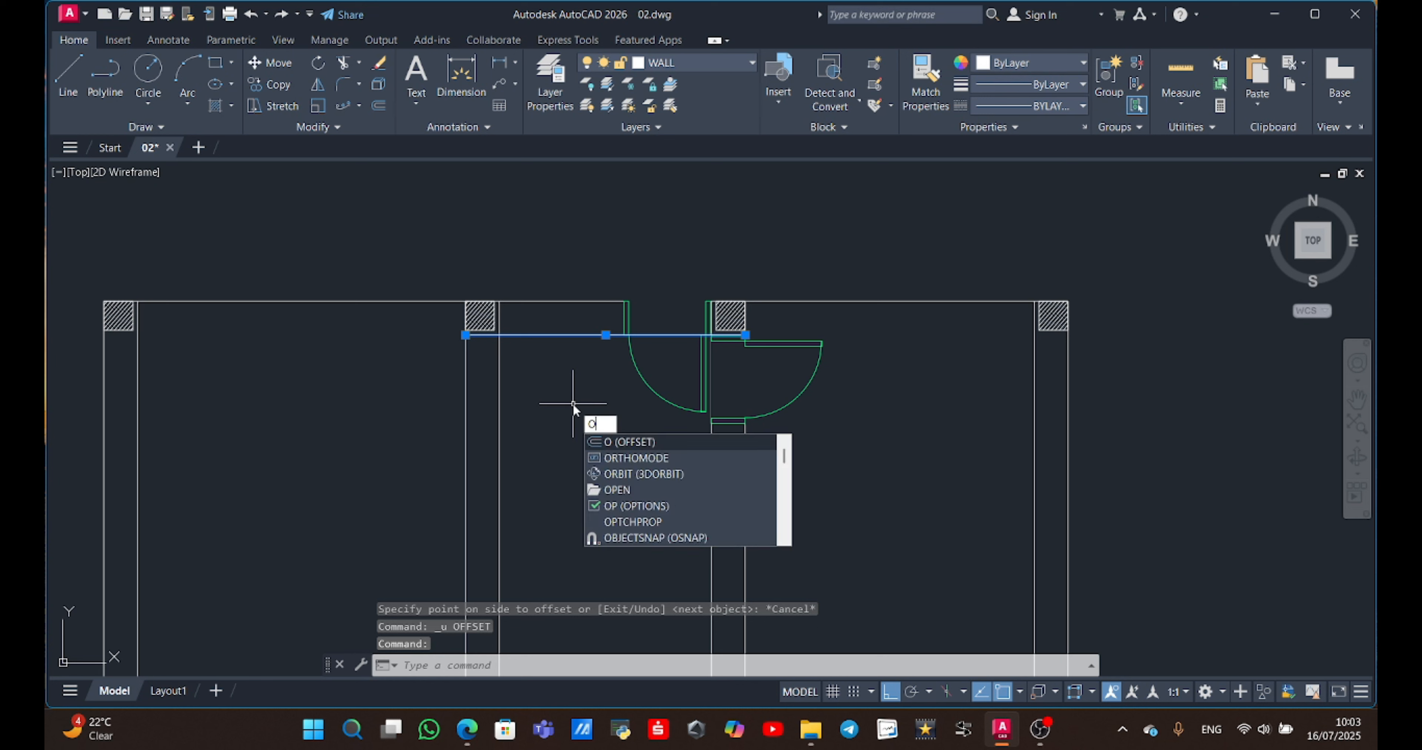
pyautogui.press('Return')
pyautogui.write('1.1')
pyautogui.press('Return')
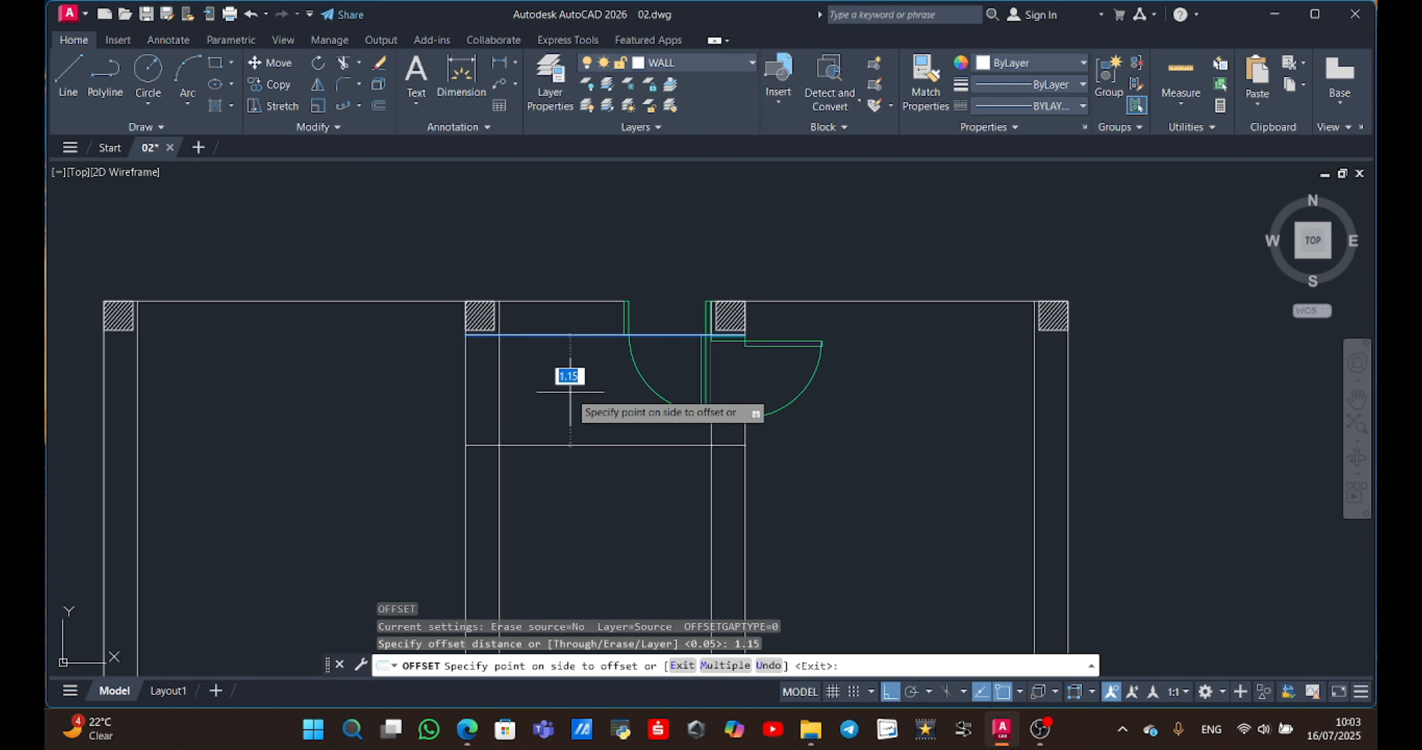
pyautogui.click(557, 519)
pyautogui.press('Escape')
# Offset the first stair line repeatedly downward at 0.3 spacing to lay out the treads in the stairwell.
pyautogui.click(577, 446)
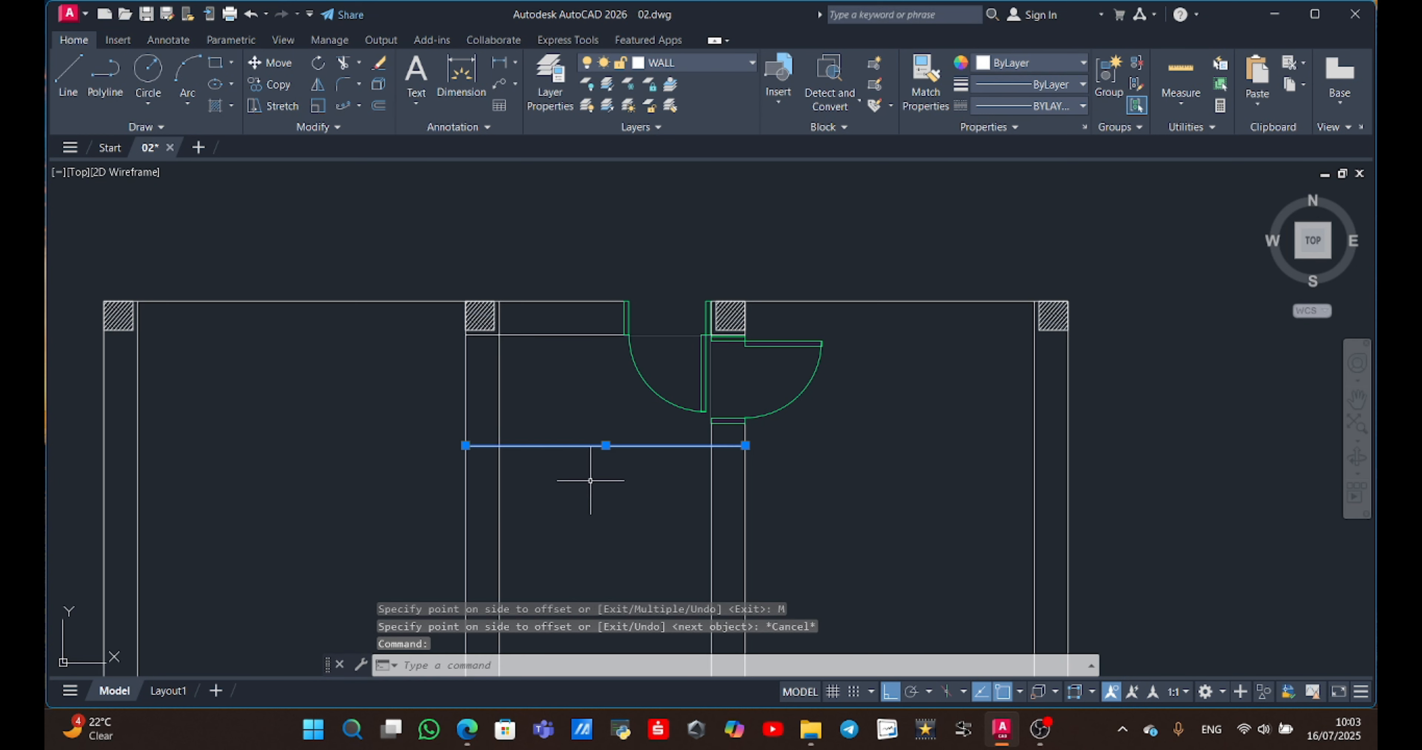
pyautogui.press('Return')
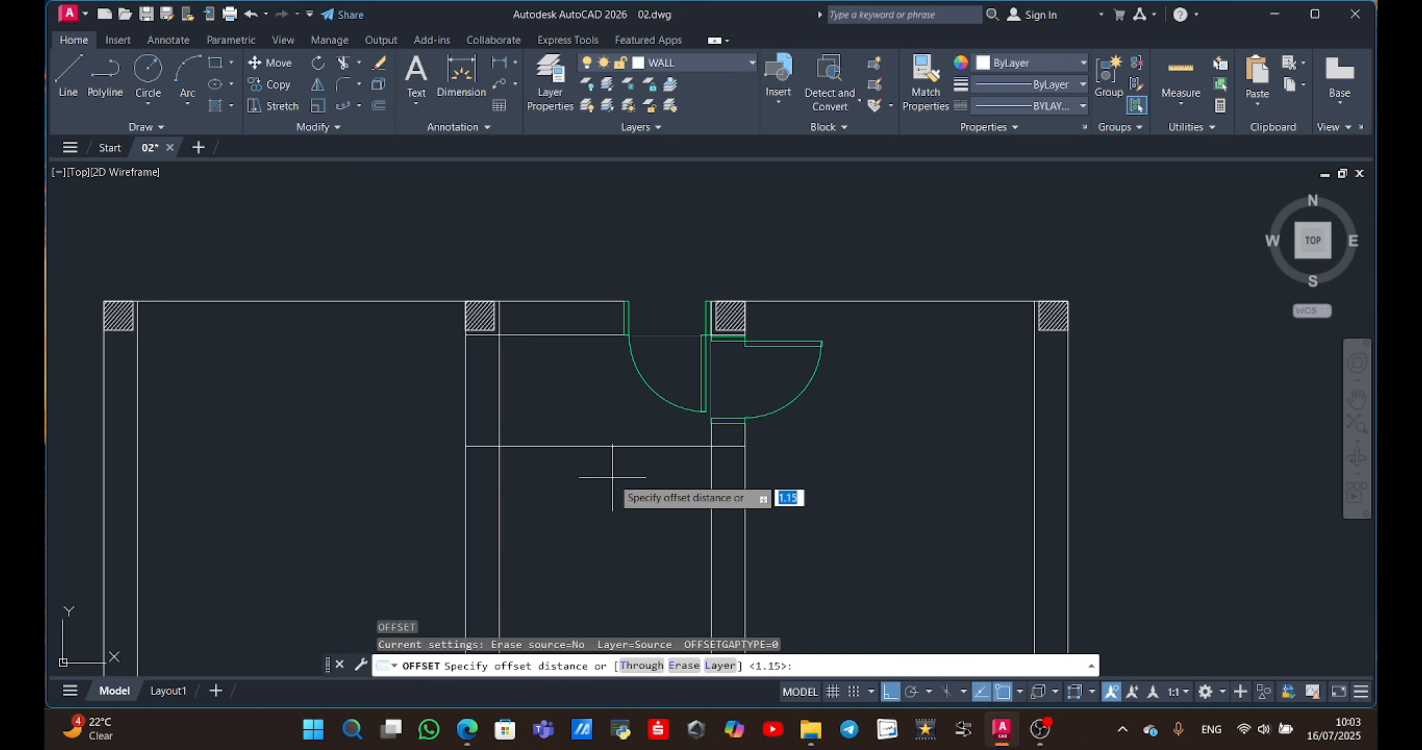
pyautogui.write('.3')
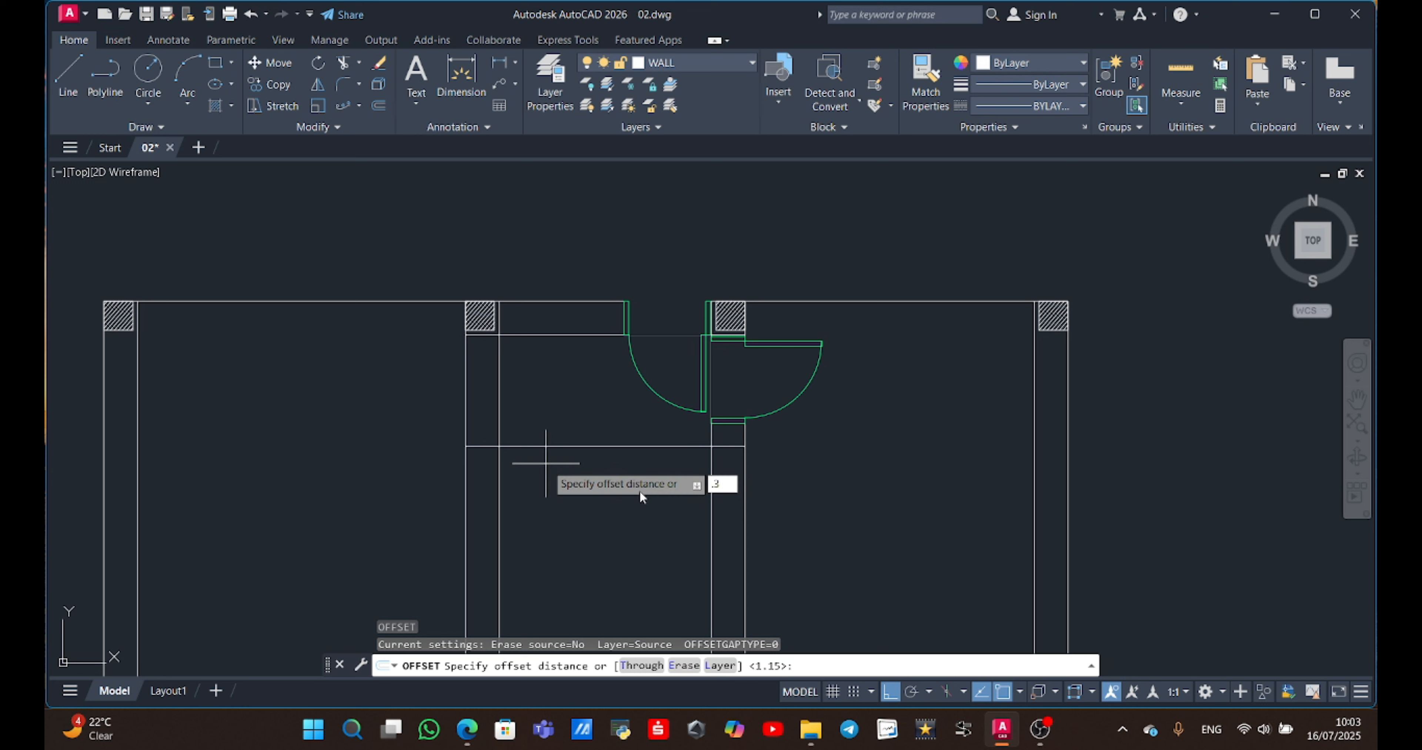
pyautogui.press('Return')
pyautogui.click(636, 447)
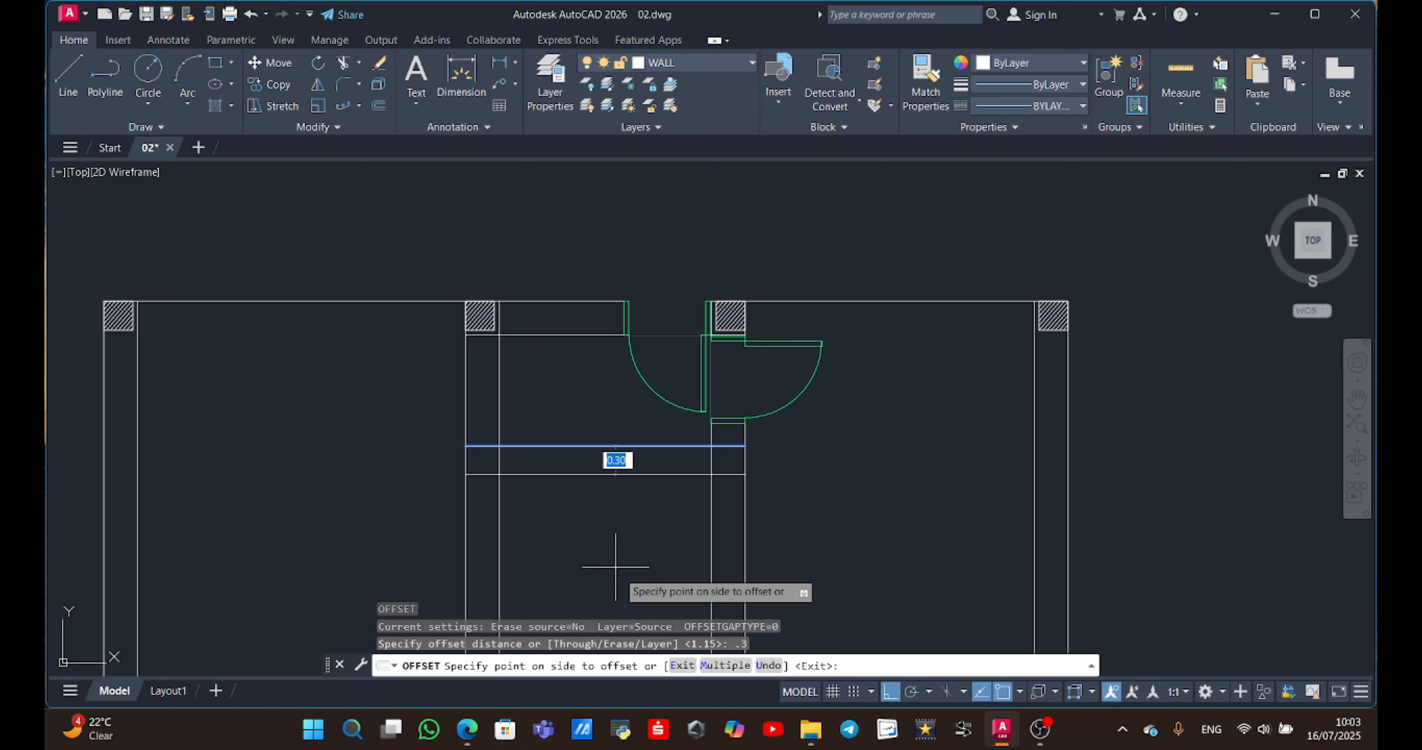
pyautogui.click(724, 666)
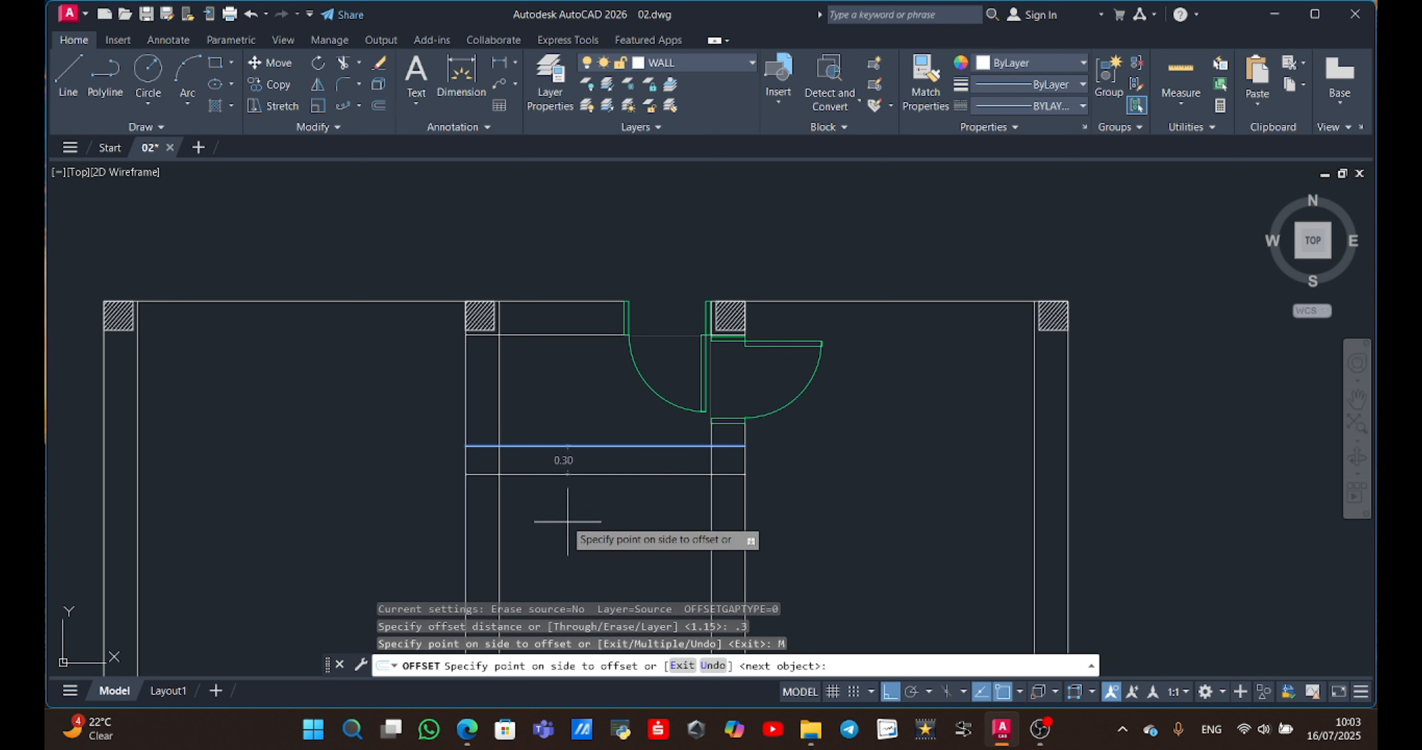
pyautogui.click(544, 498)
pyautogui.click(545, 499)
pyautogui.scroll(-2, 555, 463)
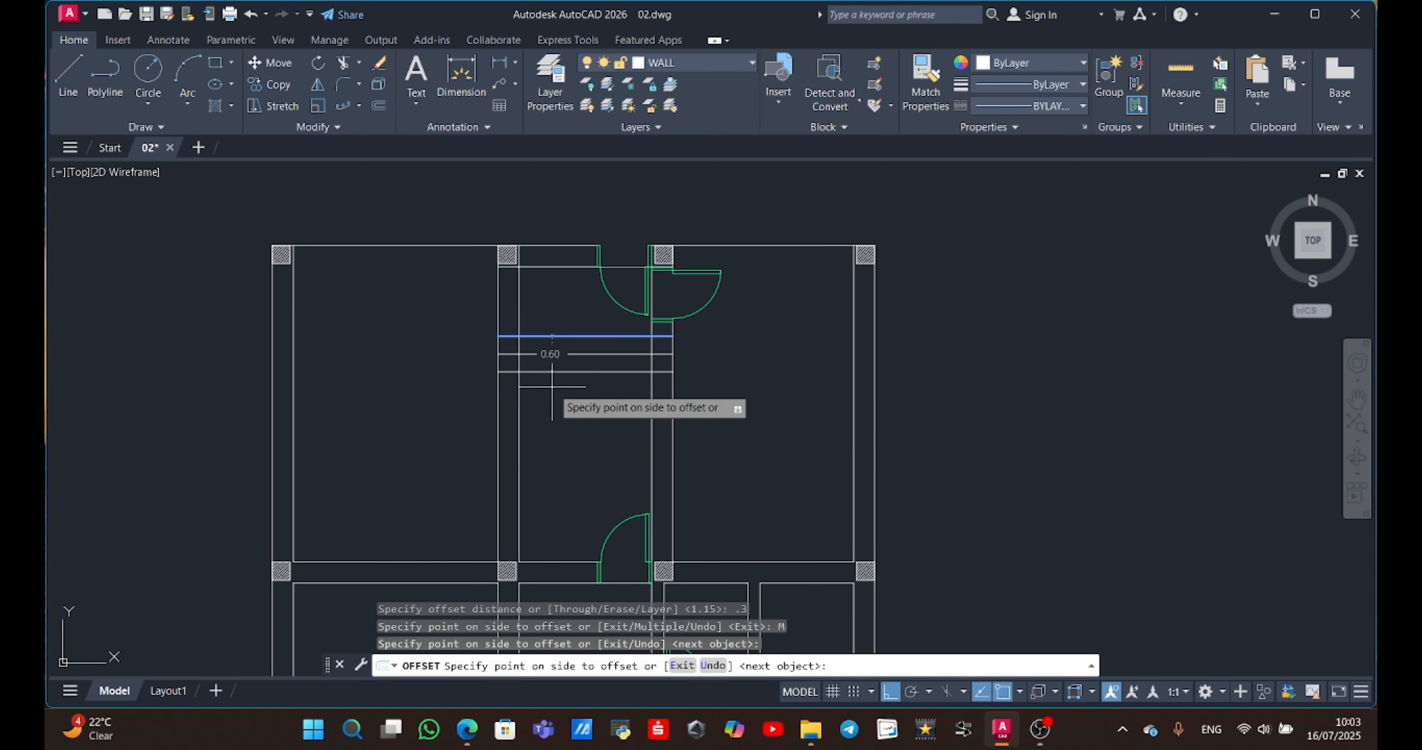
pyautogui.click(547, 411)
pyautogui.click(552, 435)
pyautogui.click(559, 456)
pyautogui.click(554, 468)
pyautogui.click(560, 480)
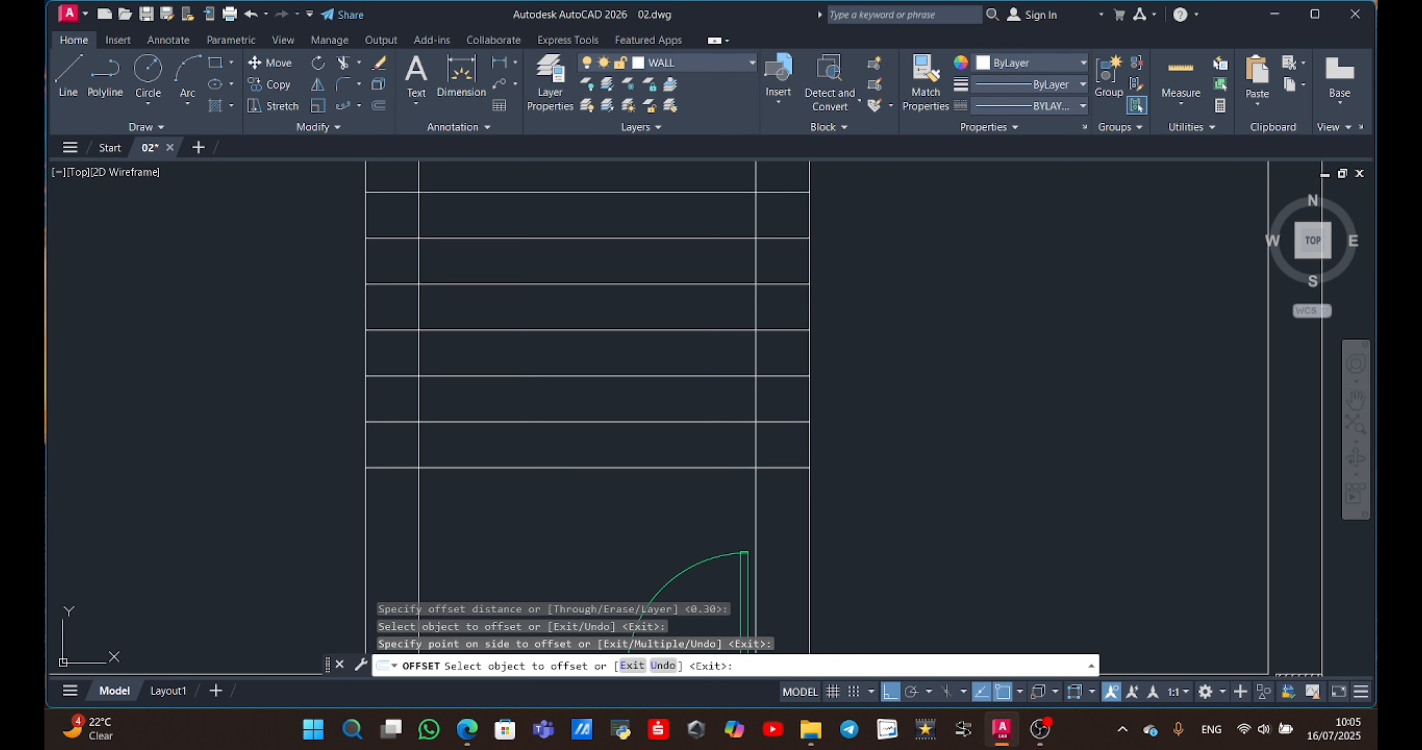
# Offset the lowest stair line a further 0.3 downward to add the last tread line.
pyautogui.click(544, 468)
pyautogui.click(547, 499)
pyautogui.press('Escape')
pyautogui.scroll(-4, 571, 545)
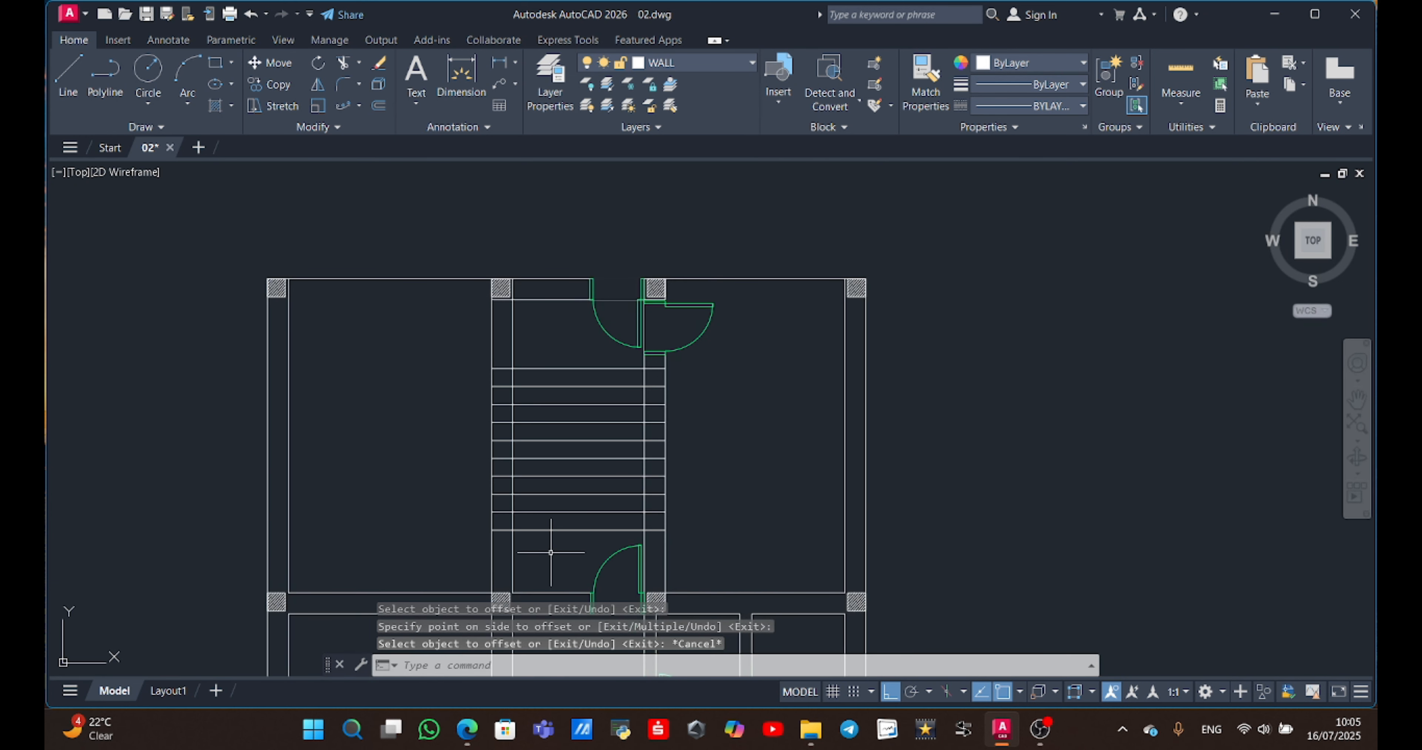
# Draw a vertical centre line from the midpoint of the top stair line to the midpoint of the bottom one.
pyautogui.write('l')
pyautogui.press('Return')
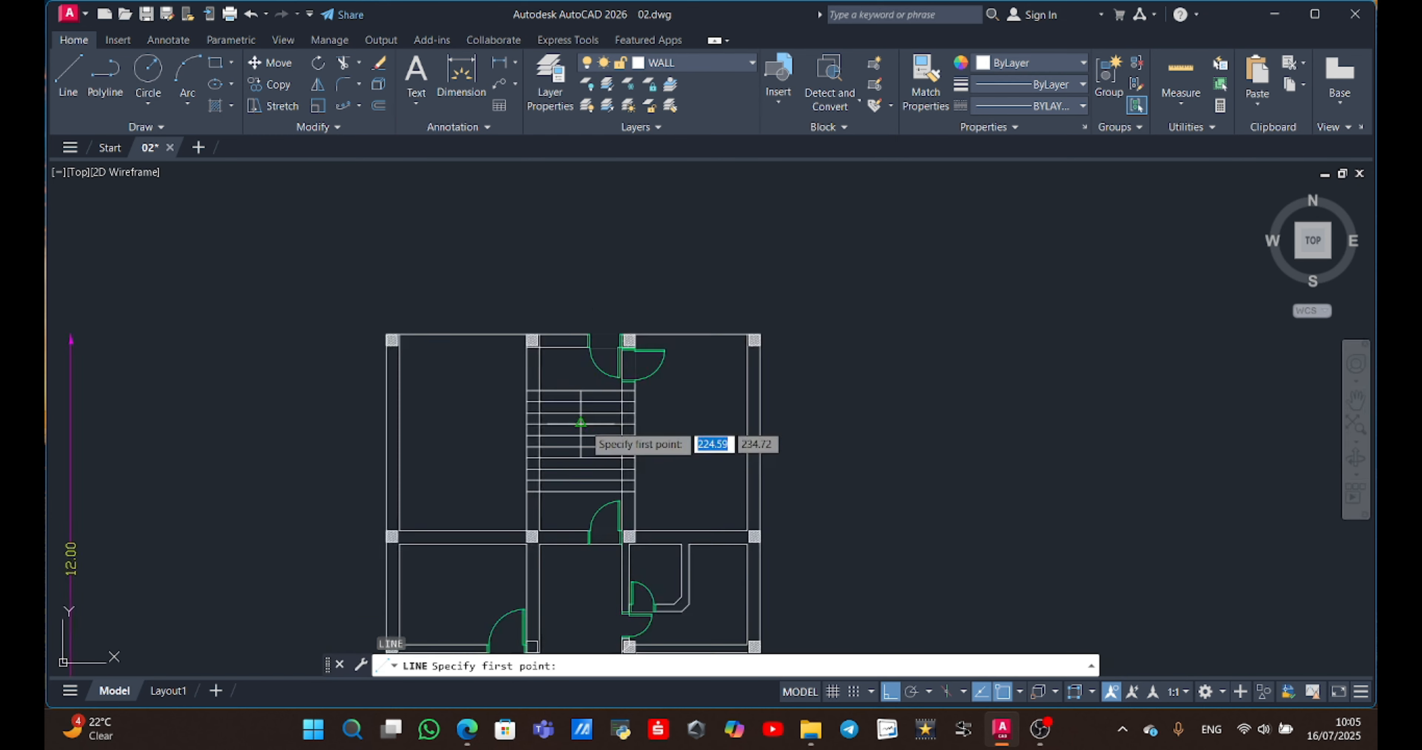
pyautogui.scroll(4, 591, 398)
pyautogui.click(578, 369)
pyautogui.moveTo(541, 594)
pyautogui.mouseDown(button='middle')
pyautogui.moveTo(562, 412)
pyautogui.moveTo(542, 322)
pyautogui.mouseUp(button='middle')
pyautogui.click(558, 460)
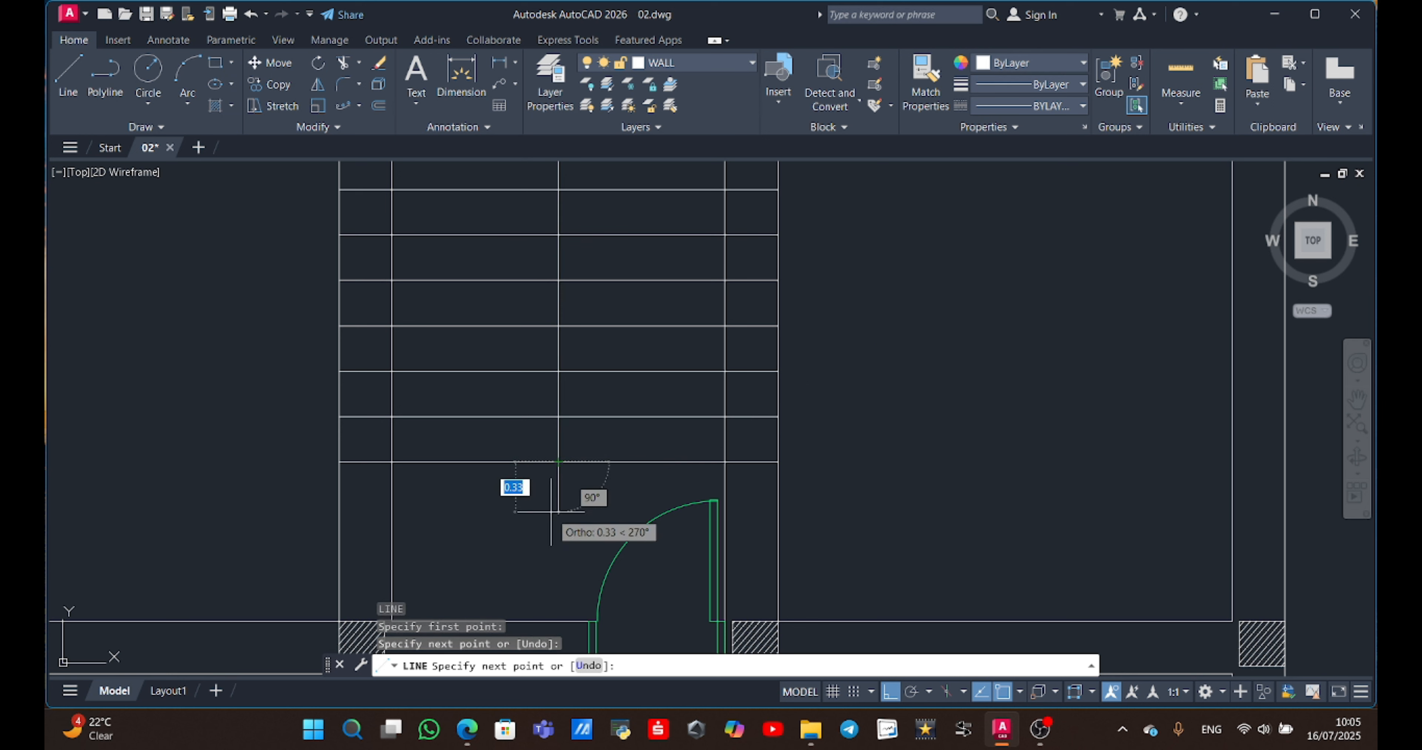
pyautogui.press('Escape')
# Offset the staircase's vertical centre line 0.1 to each side.
pyautogui.write('o')
pyautogui.press('Return')
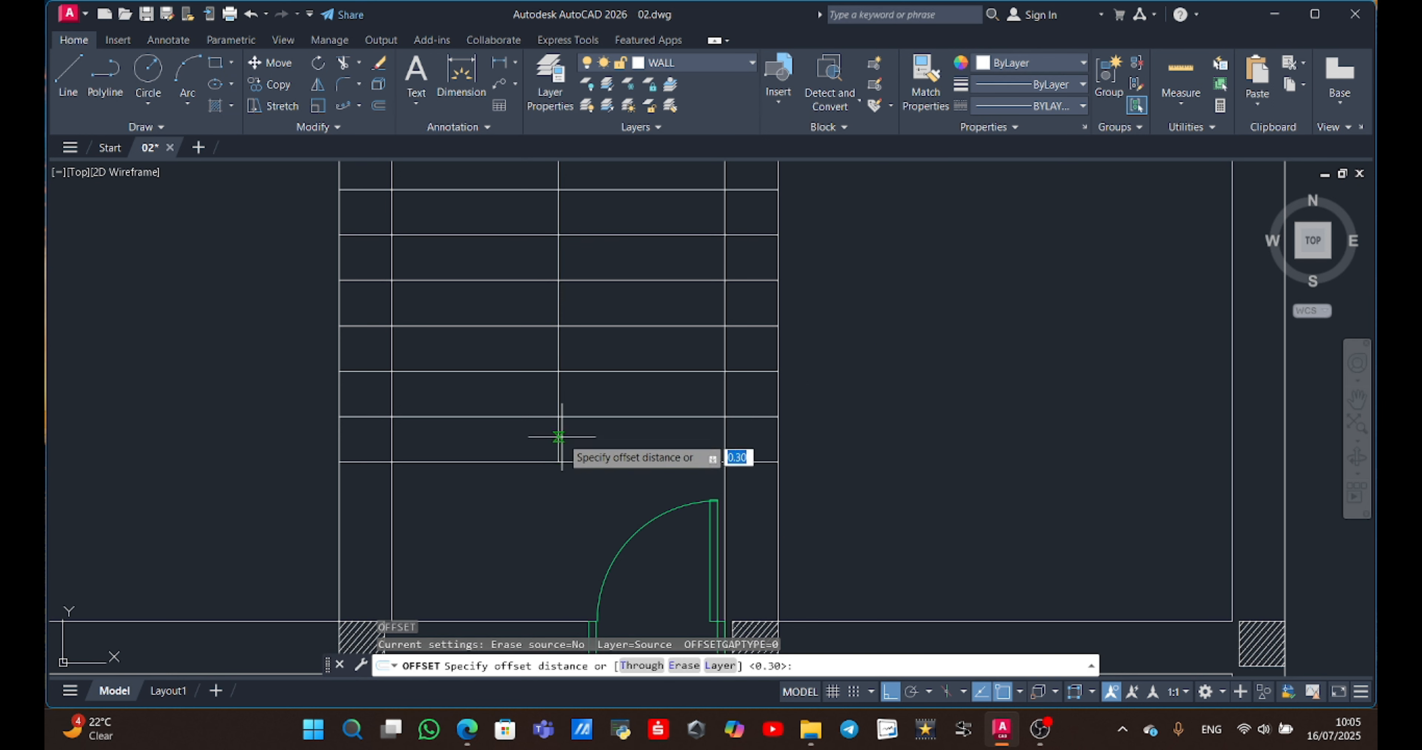
pyautogui.write('.1')
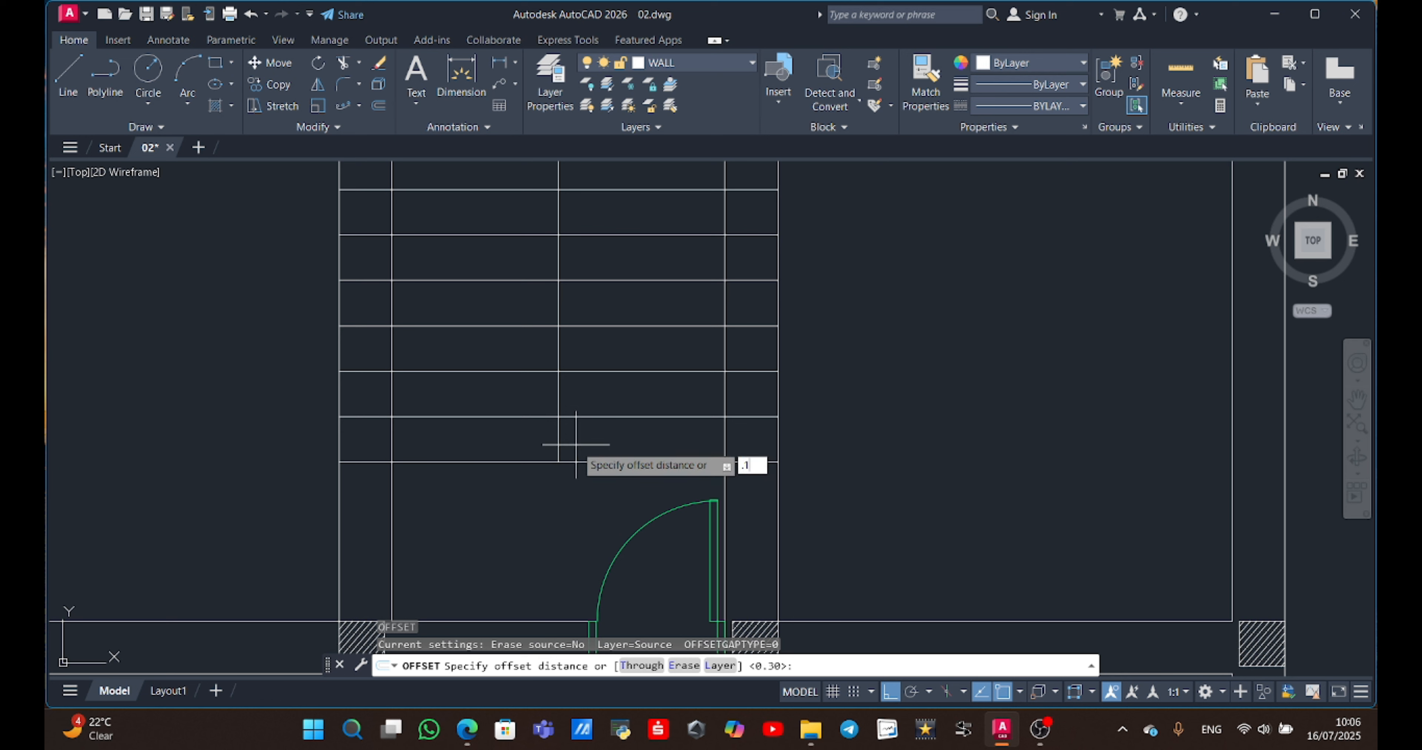
pyautogui.press('Return')
pyautogui.click(558, 444)
pyautogui.click(528, 448)
pyautogui.click(559, 446)
pyautogui.click(591, 448)
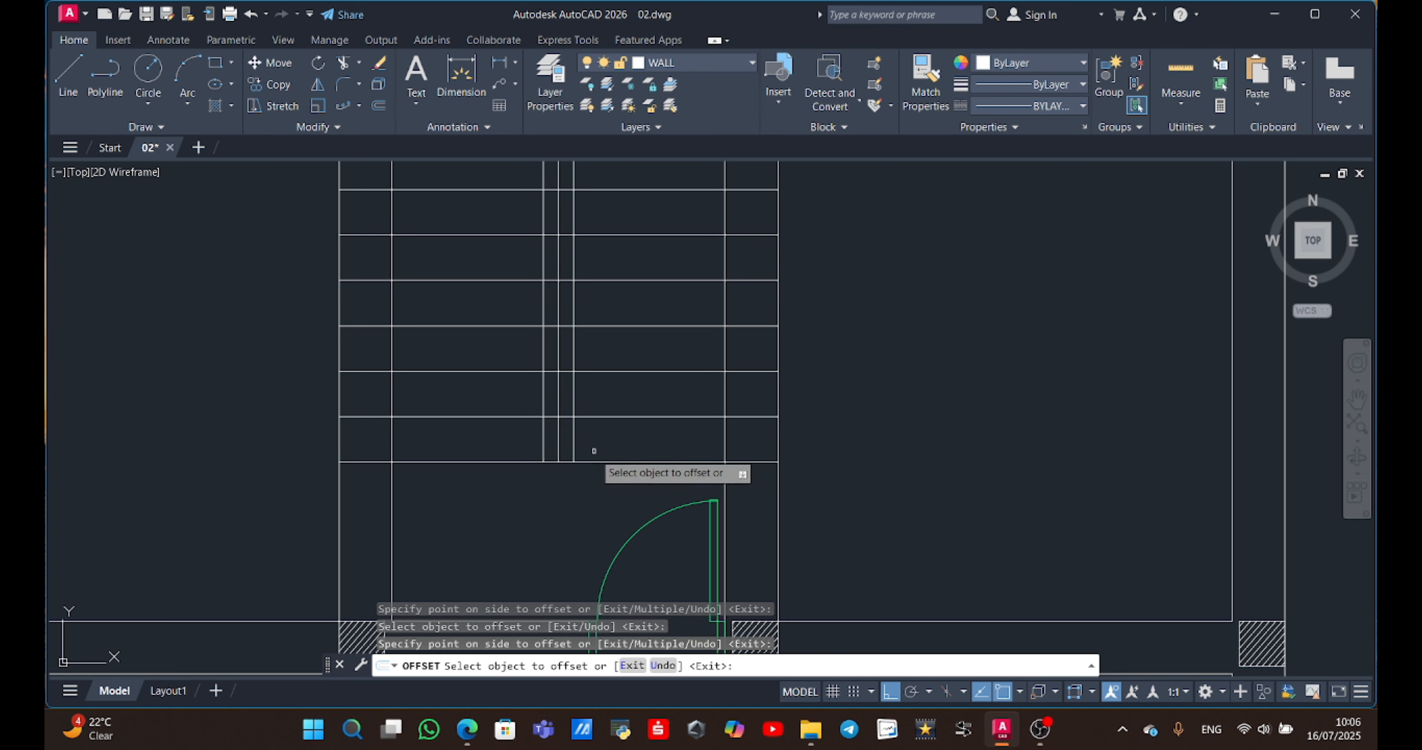
pyautogui.press('Escape')
# Erase the original centre line between the two offset lines.
pyautogui.click(565, 449)
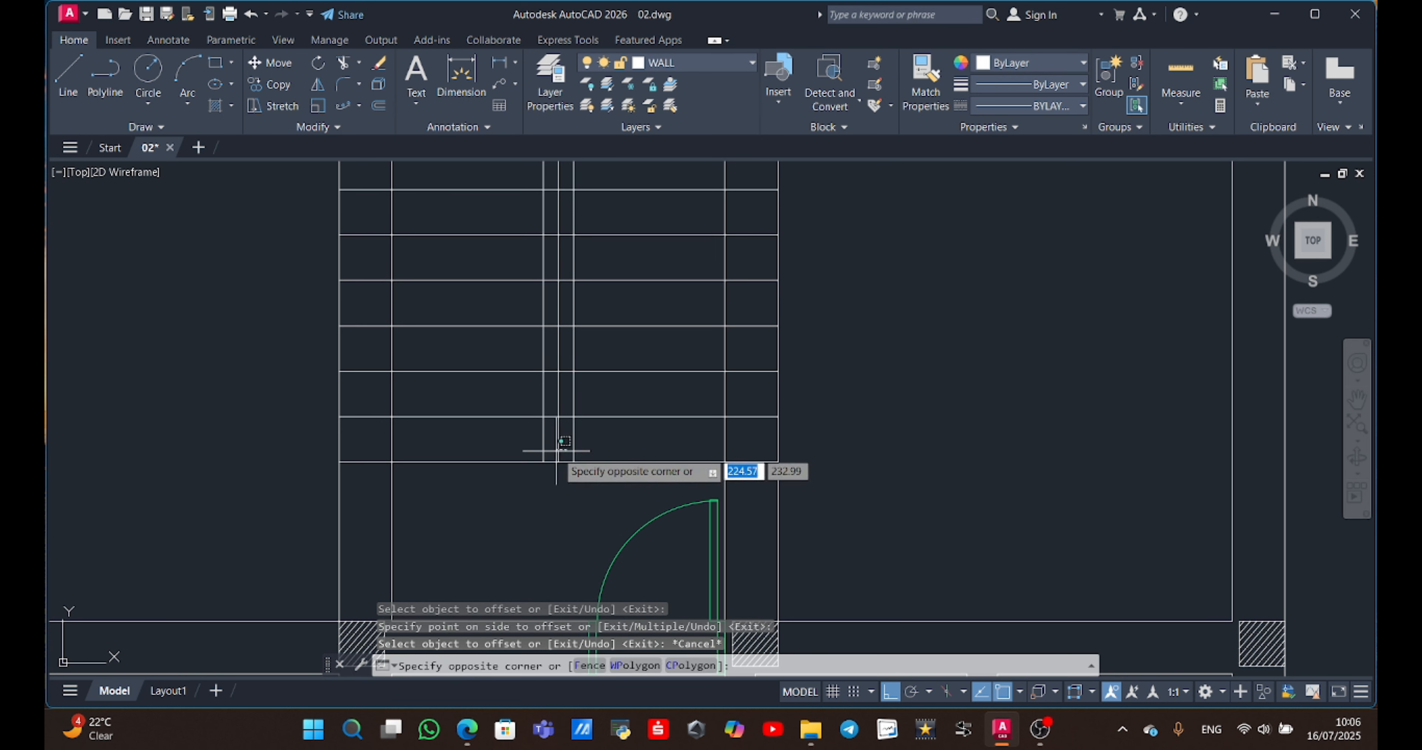
pyautogui.click(555, 450)
pyautogui.press('Delete')
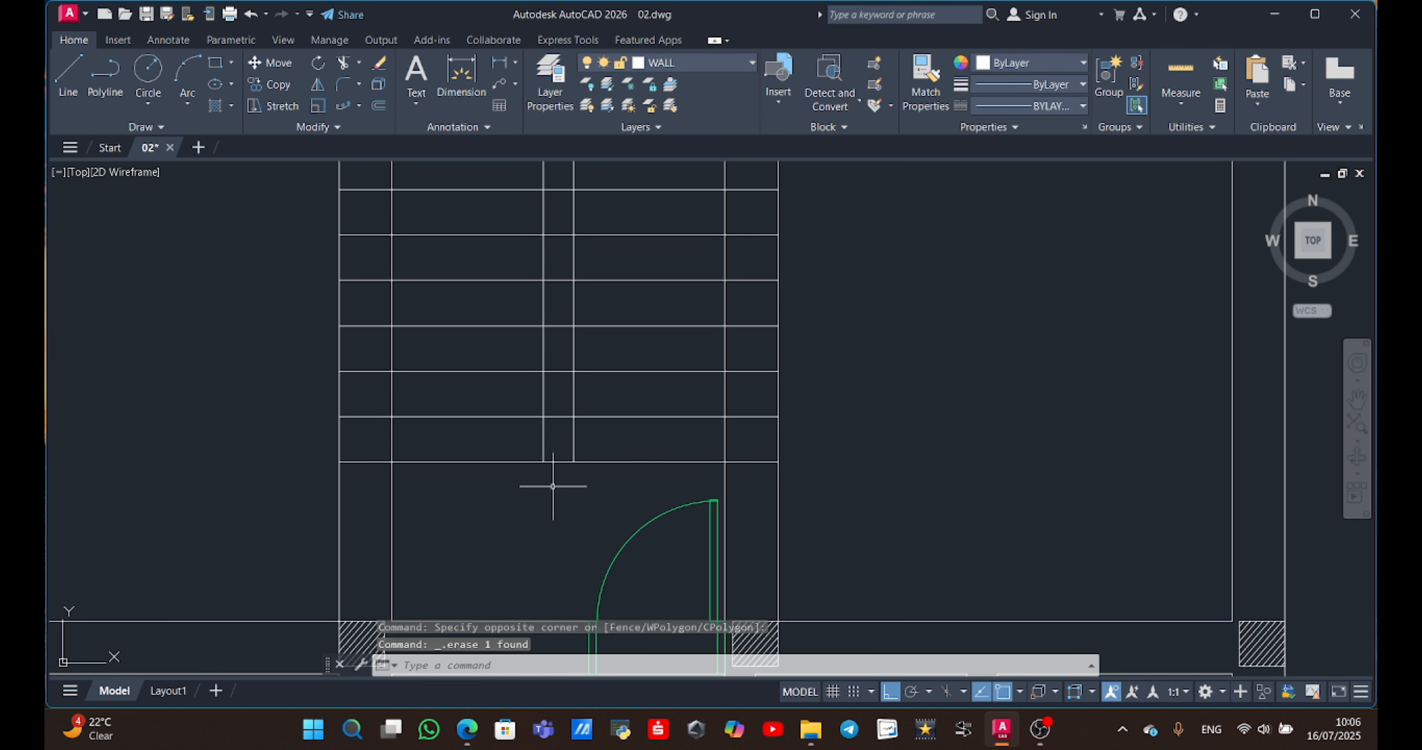
# Trim the lower stair lines where they run across the stairwell's left and right walls.
pyautogui.write('tr')
pyautogui.press('Return')
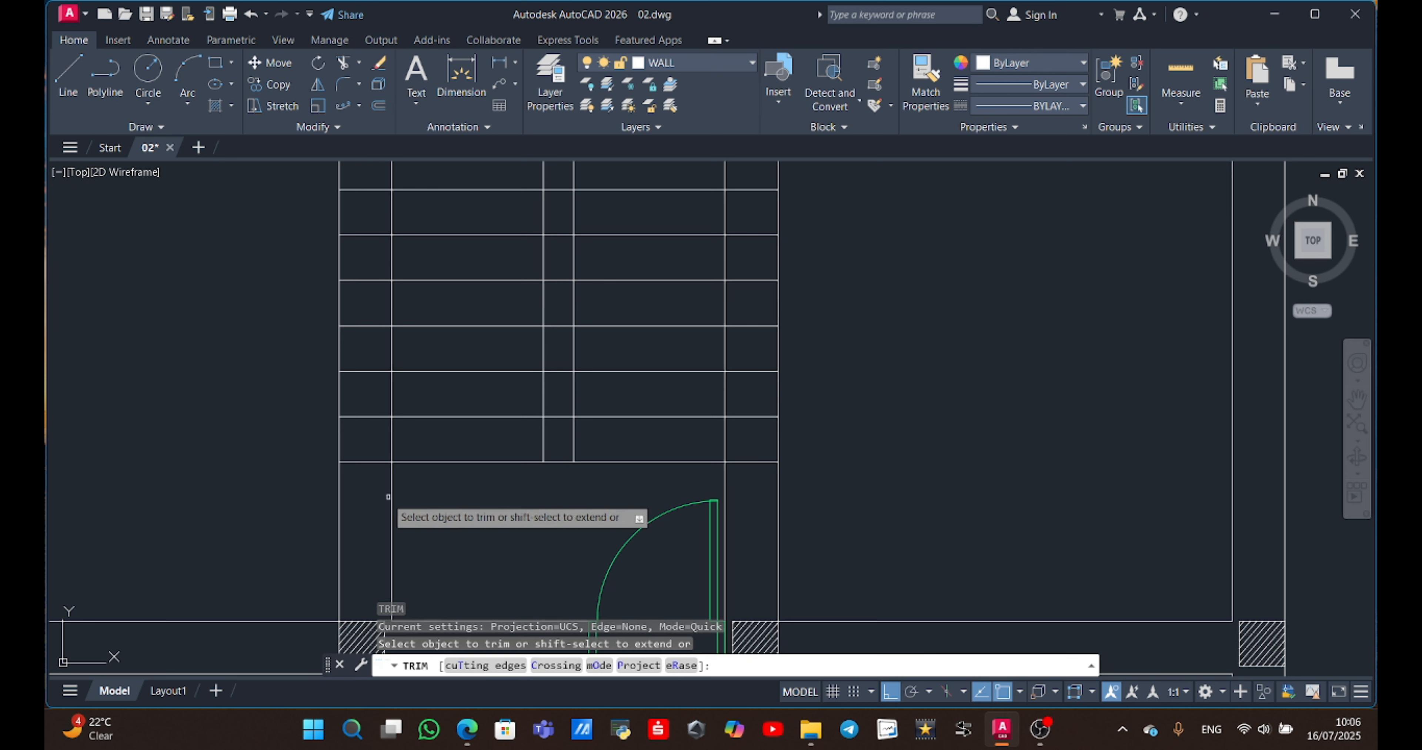
pyautogui.moveTo(366, 487); pyautogui.dragTo(384, 422)
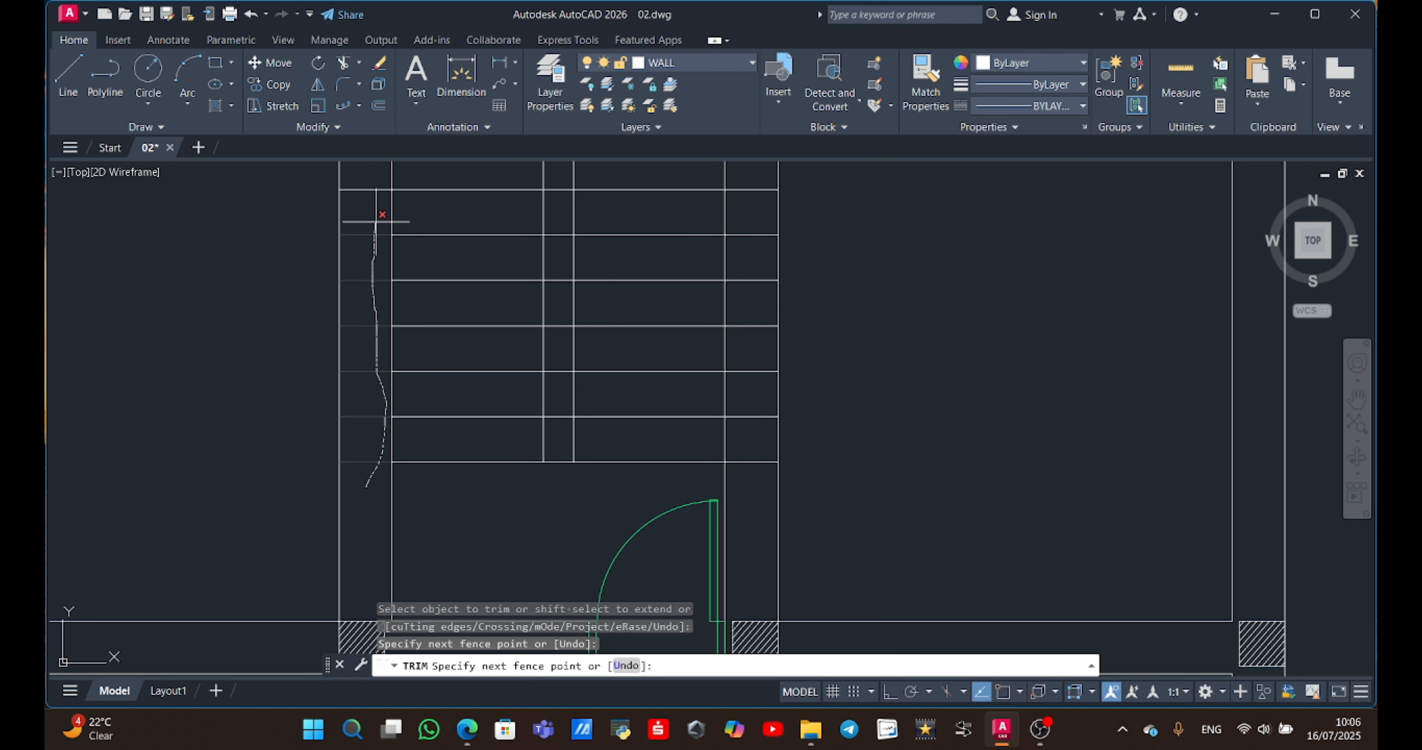
pyautogui.moveTo(376, 221); pyautogui.dragTo(376, 220)
pyautogui.moveTo(760, 475); pyautogui.dragTo(765, 419)
pyautogui.moveTo(752, 308); pyautogui.dragTo(755, 221)
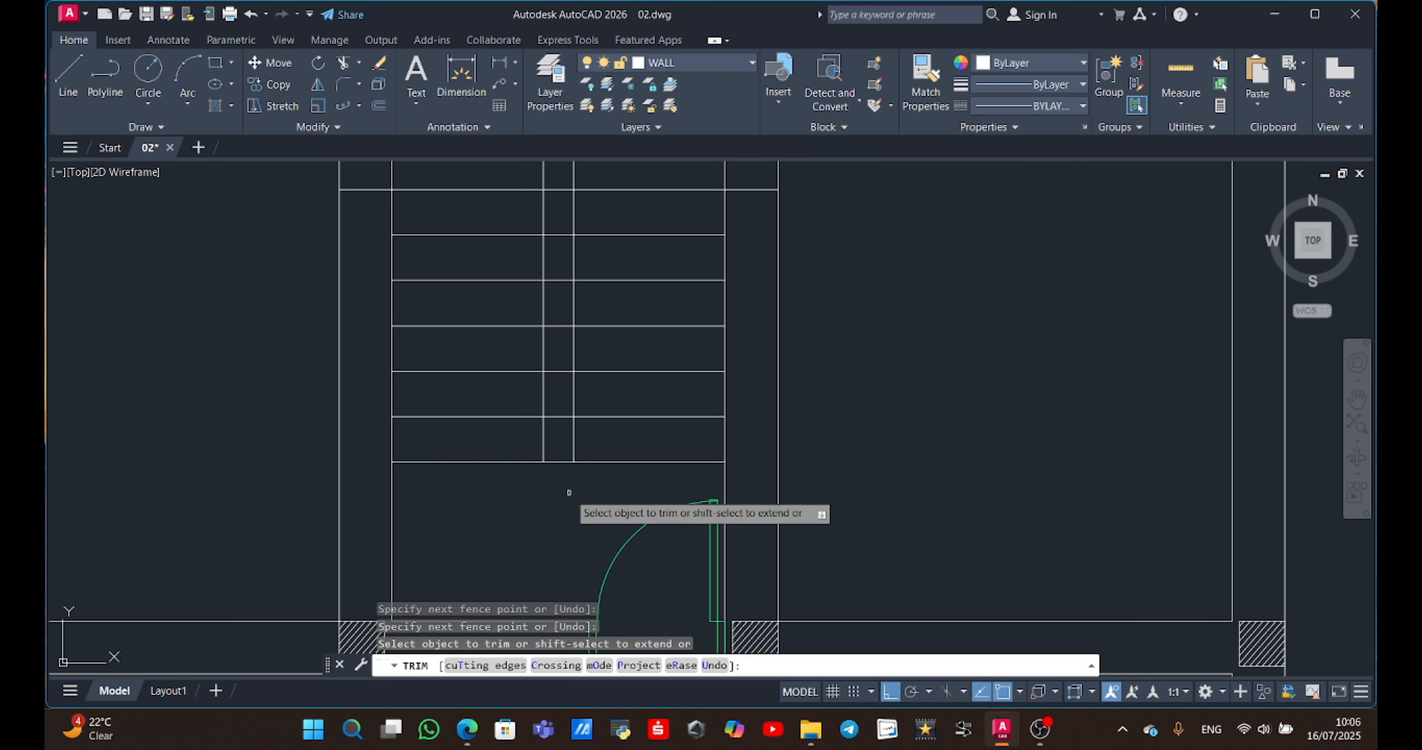
# Trim the lower stair lines between the two vertical lines in the middle of the staircase.
pyautogui.click(569, 462)
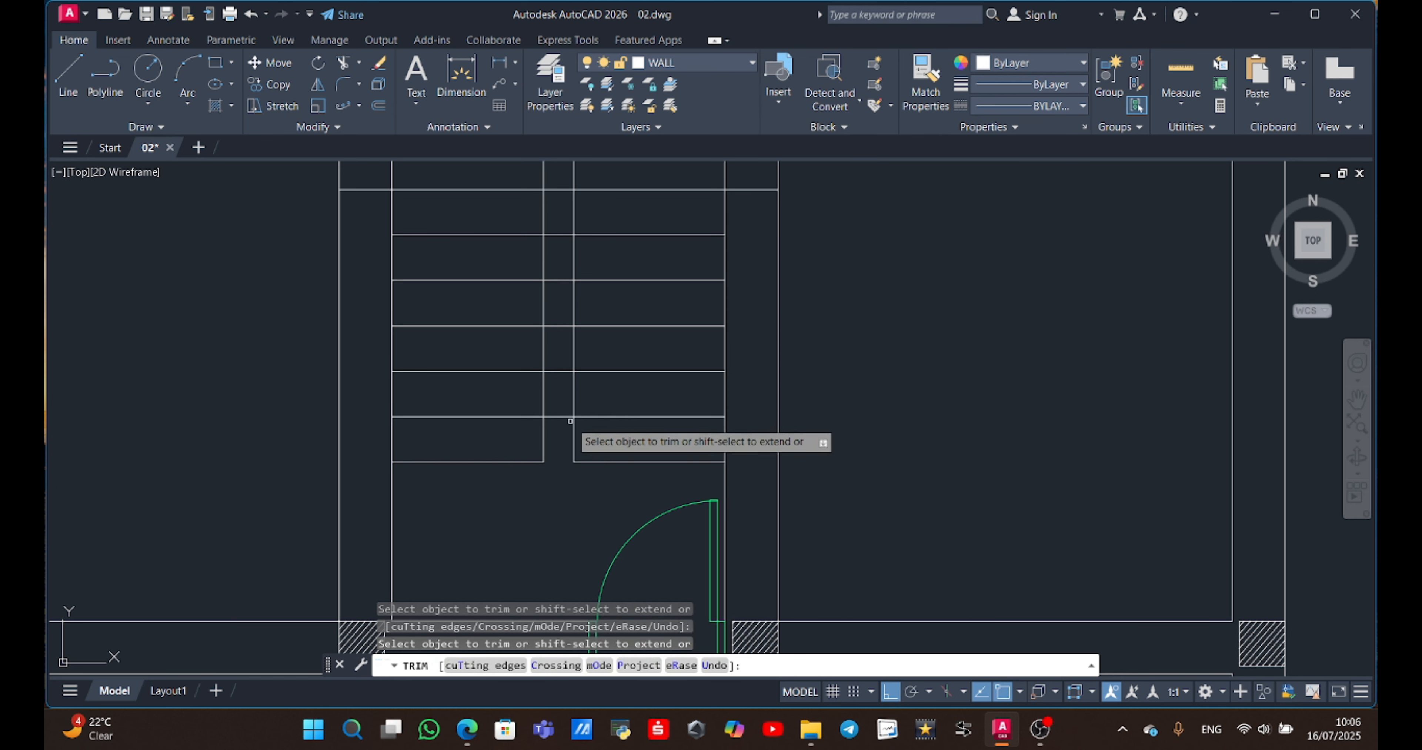
pyautogui.moveTo(563, 431); pyautogui.dragTo(561, 397)
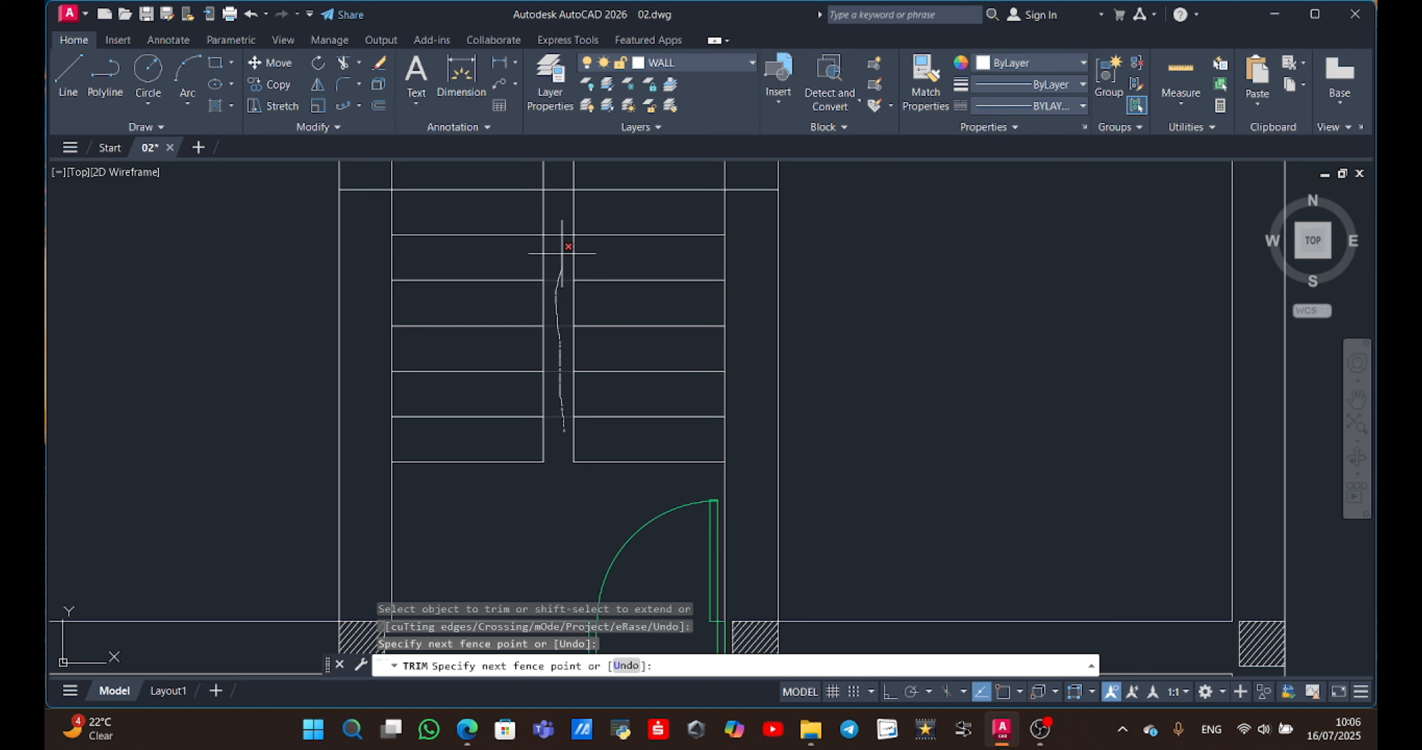
pyautogui.moveTo(549, 180); pyautogui.dragTo(553, 185)
# Trim the upper stair lines across both stairwell walls and between the two vertical middle lines.
pyautogui.scroll(-4, 554, 221)
pyautogui.moveTo(554, 226); pyautogui.dragTo(538, 463, button='middle')
pyautogui.scroll(4, 538, 463)
pyautogui.moveTo(343, 463); pyautogui.dragTo(360, 408)
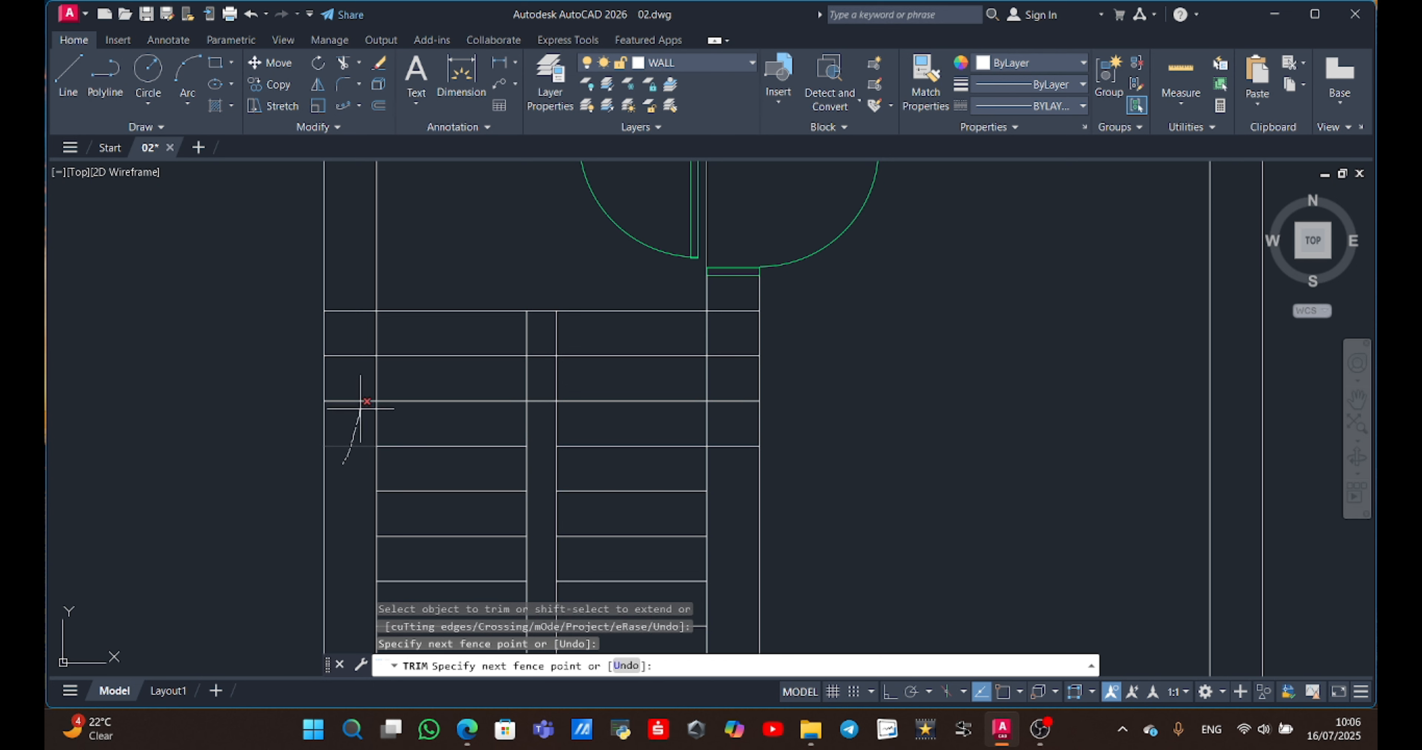
pyautogui.moveTo(359, 339); pyautogui.dragTo(360, 326)
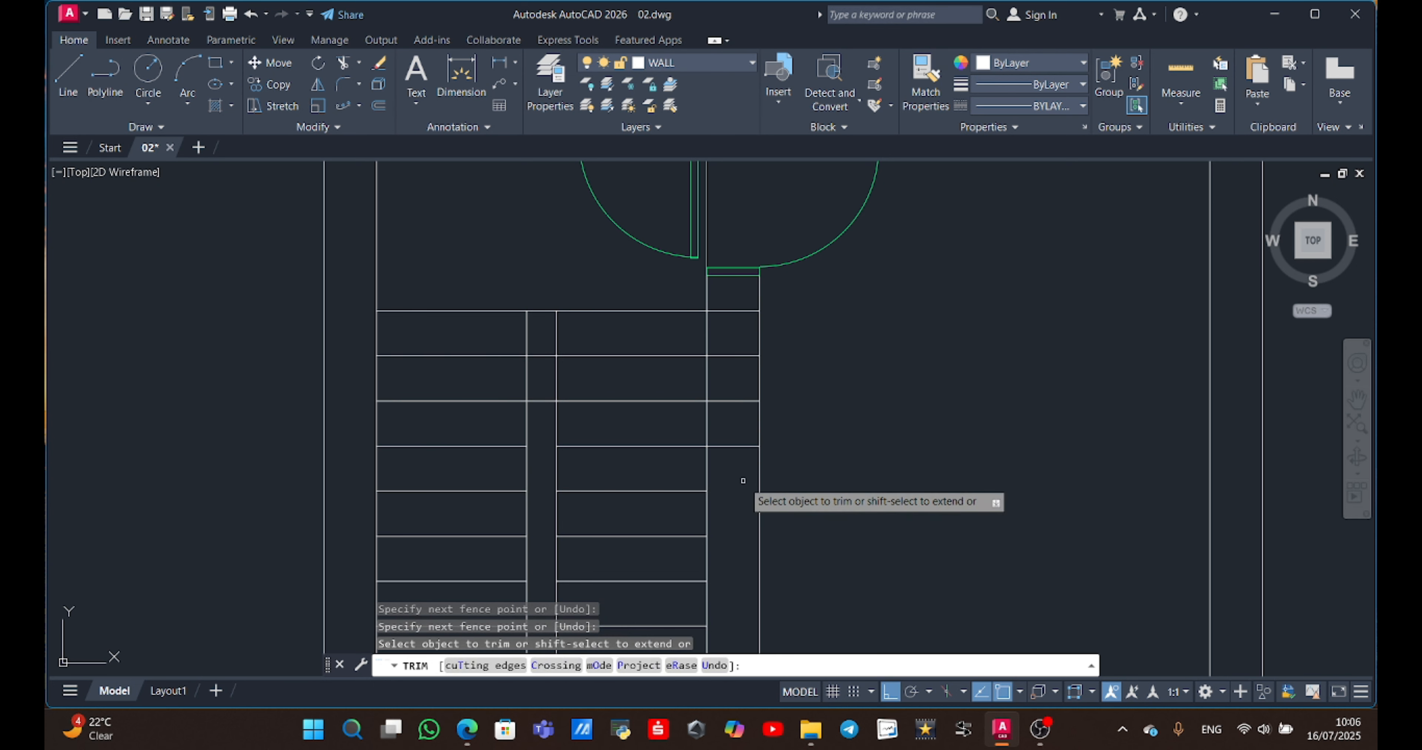
pyautogui.moveTo(744, 480); pyautogui.dragTo(726, 357)
pyautogui.moveTo(730, 308); pyautogui.dragTo(731, 302)
pyautogui.moveTo(545, 444); pyautogui.dragTo(551, 334)
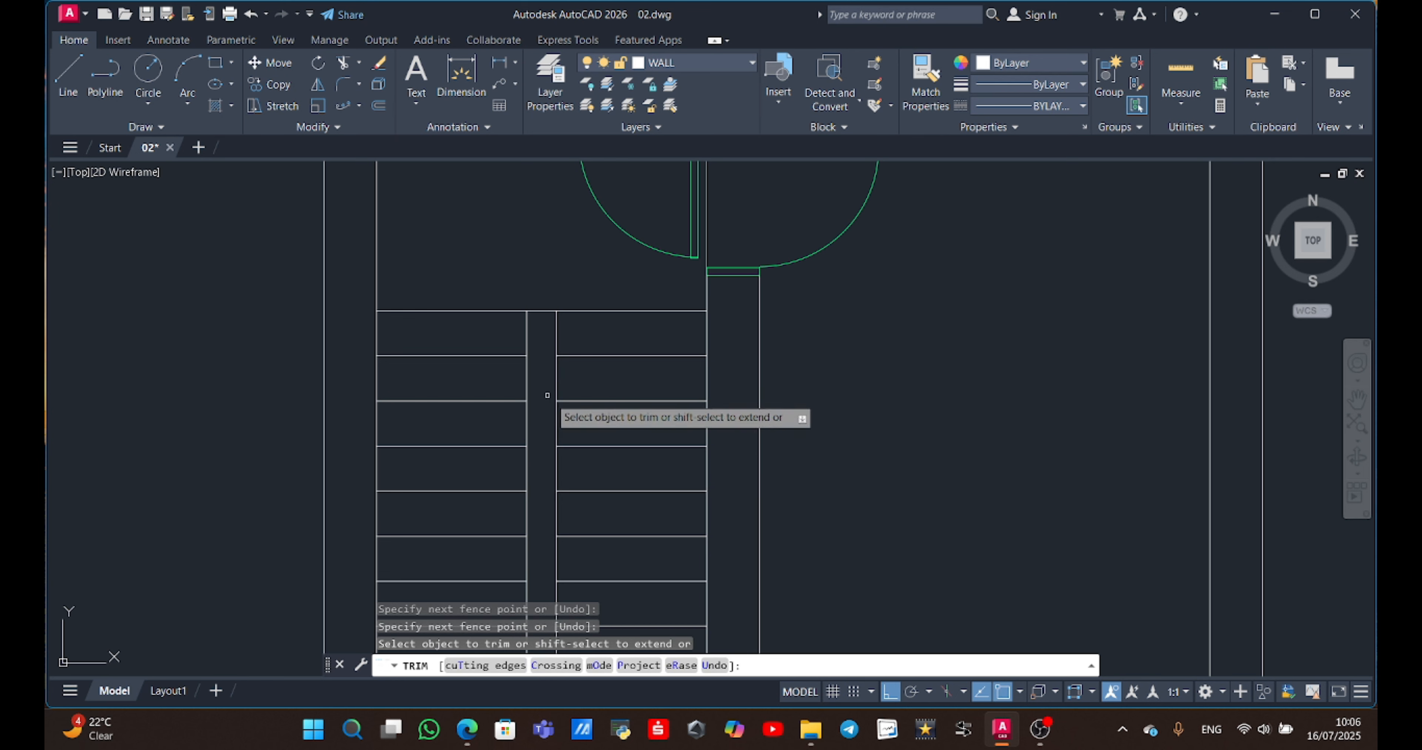
# Cut the right flight's inner edge between its fourth and fifth stair lines and erase the flight's portion below.
pyautogui.click(558, 474)
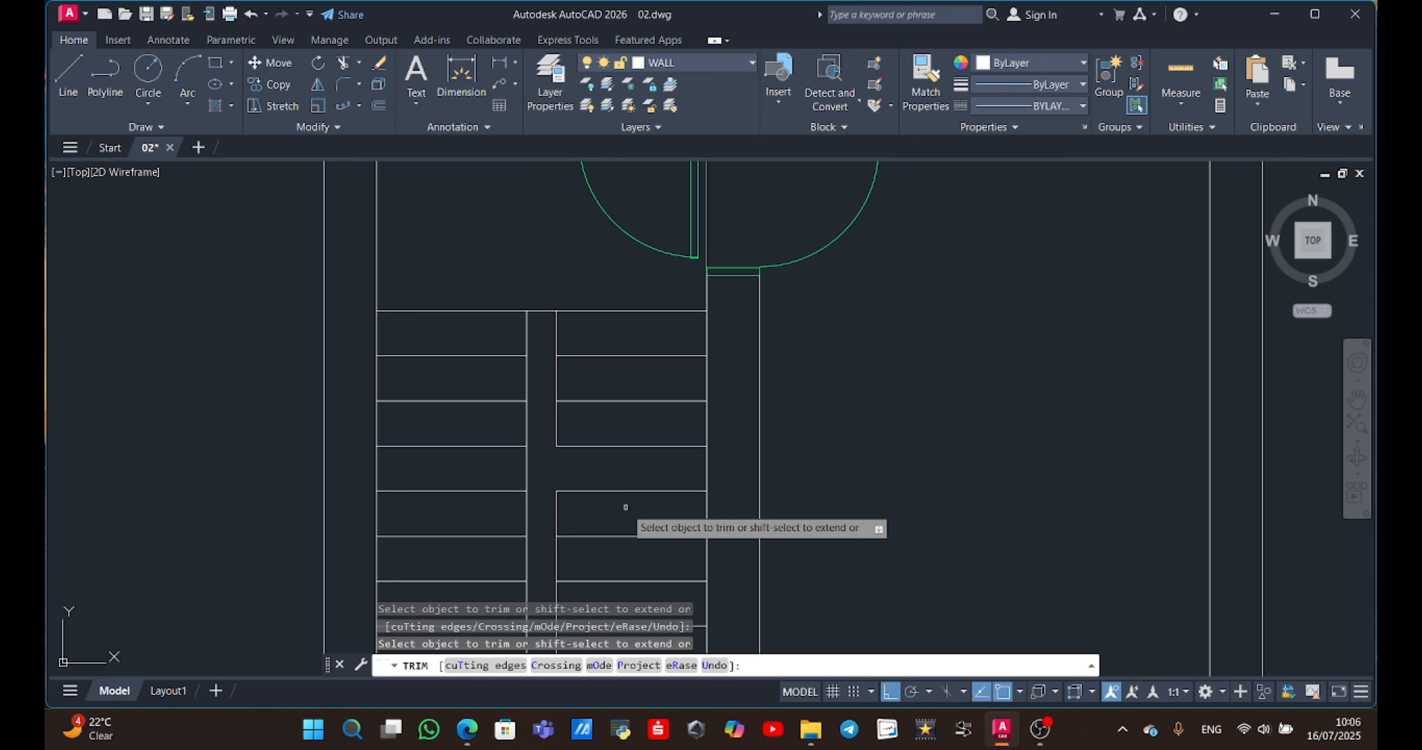
pyautogui.press('Escape')
pyautogui.scroll(-2, 616, 518)
pyautogui.moveTo(625, 507); pyautogui.dragTo(603, 412, button='middle')
pyautogui.click(605, 402)
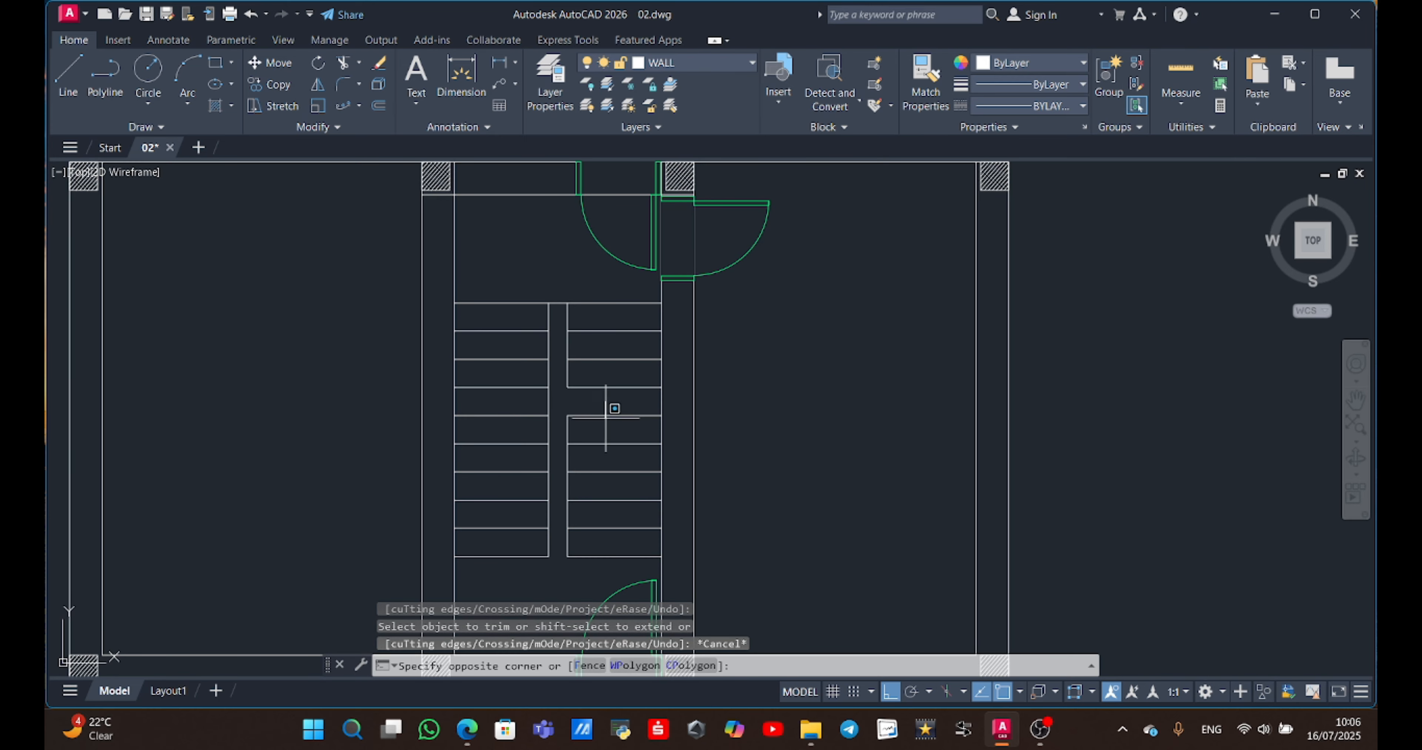
pyautogui.click(565, 566)
pyautogui.press('Delete')
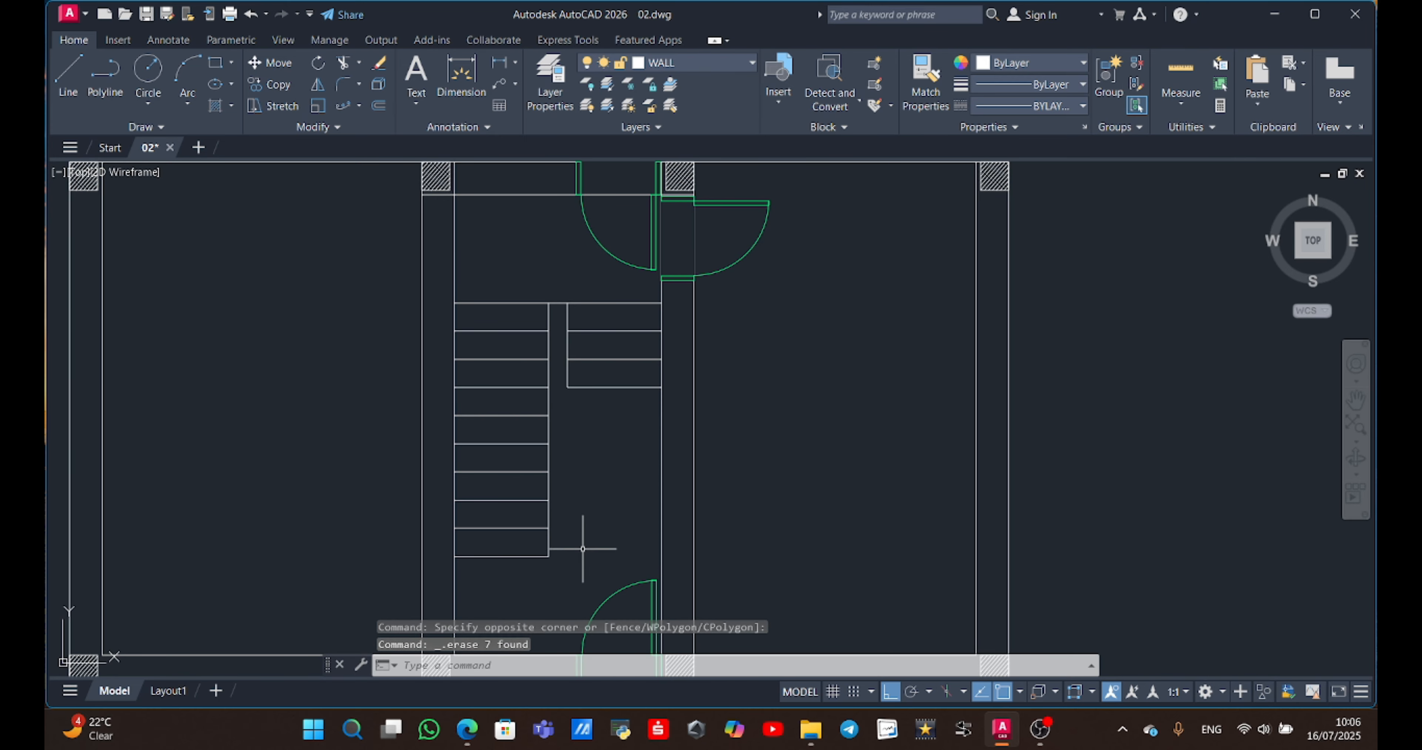
# Add a diagonal break-line from the left end of the left flight's sixth line to its third line's right end, with the symbol at the midpoint.
pyautogui.moveTo(571, 501); pyautogui.dragTo(575, 537, button='middle')
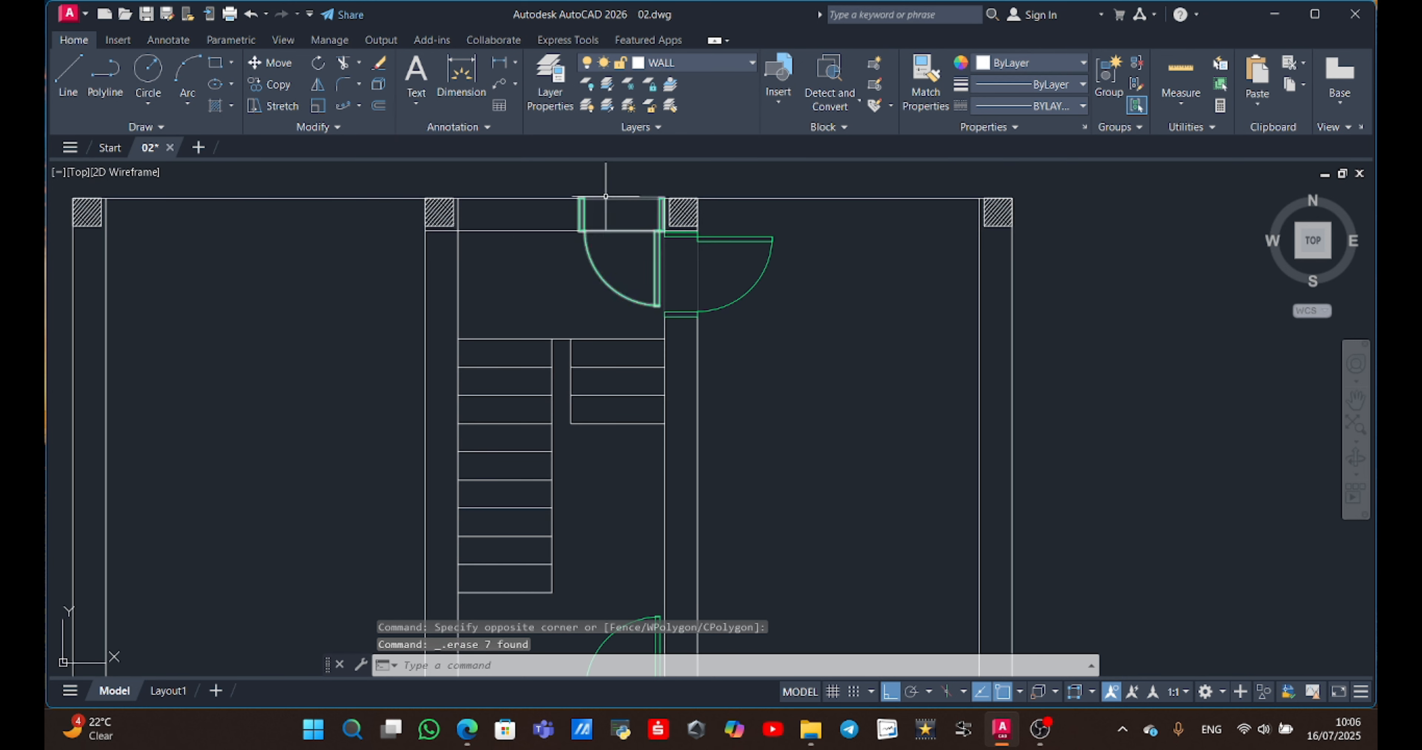
pyautogui.click(487, 38)
pyautogui.click(570, 42)
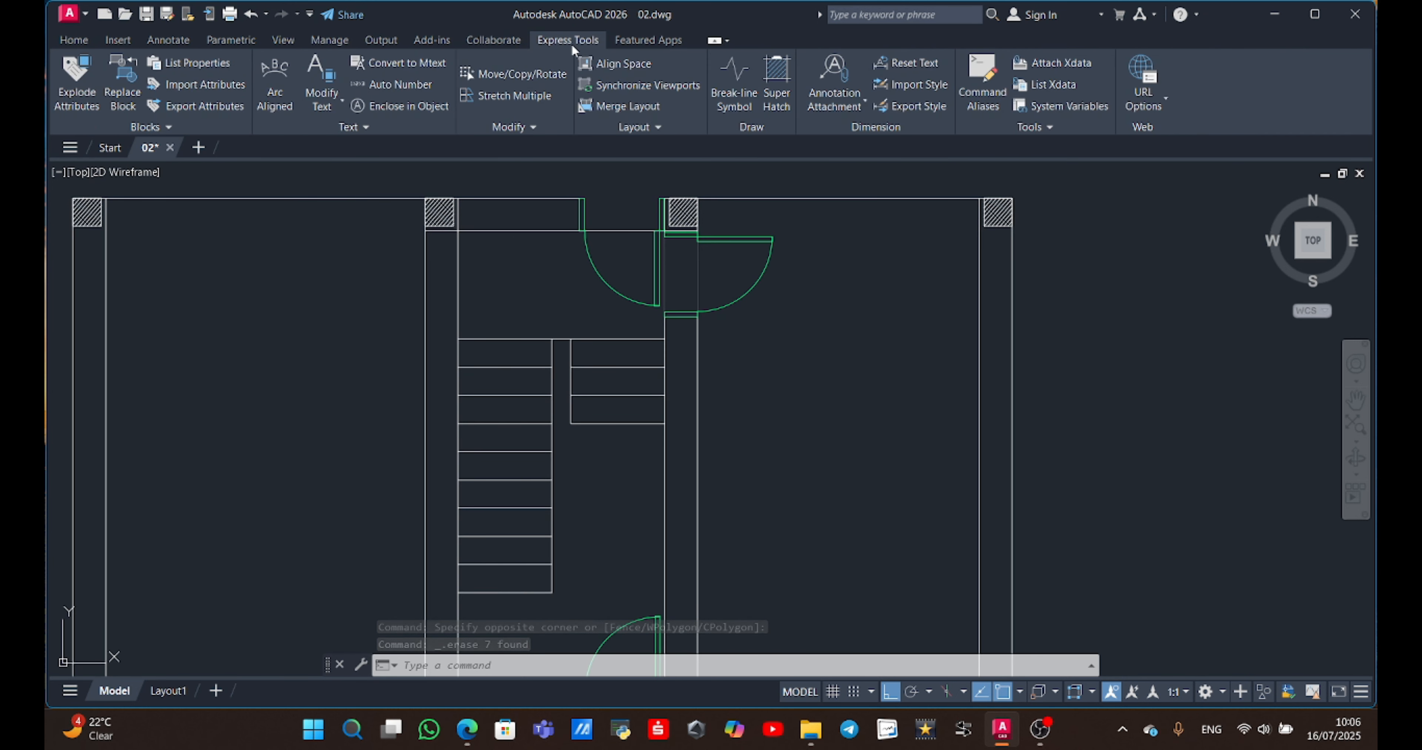
pyautogui.click(727, 77)
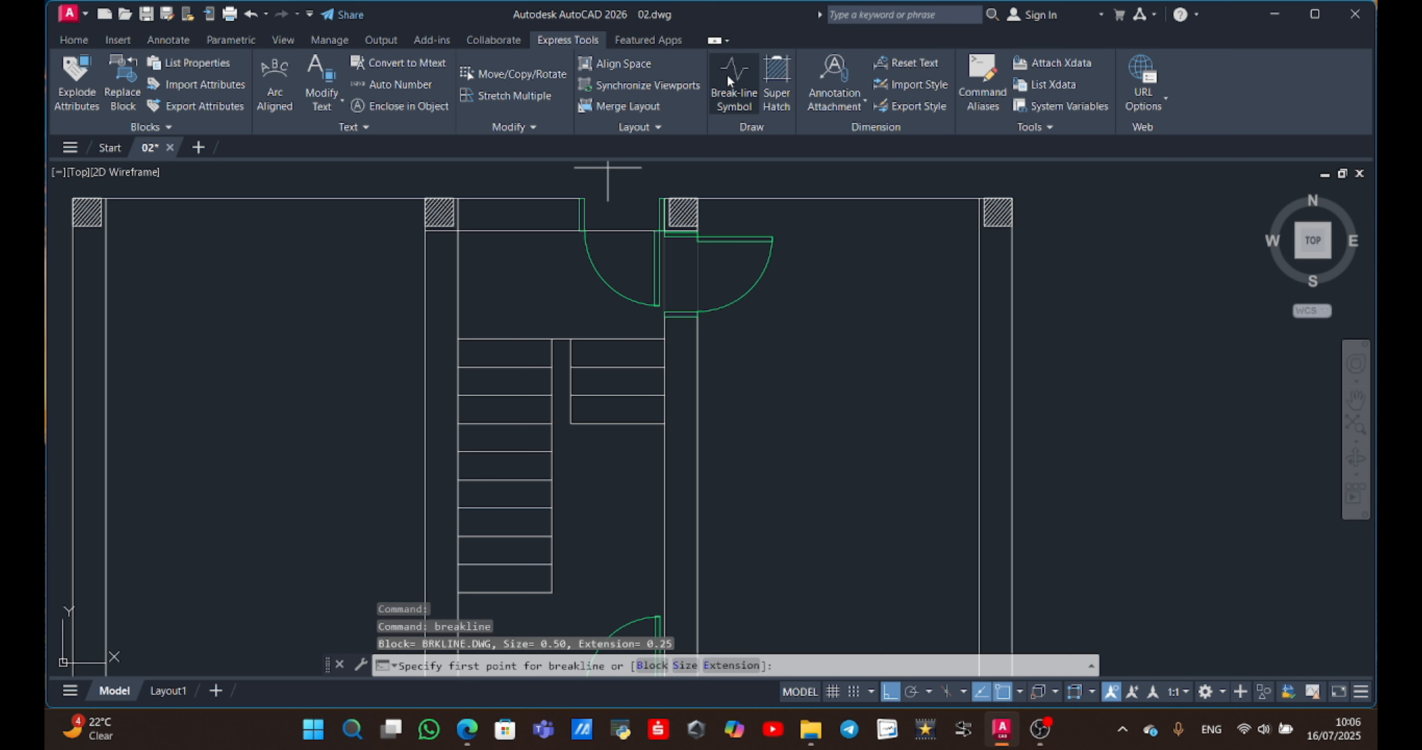
pyautogui.click(458, 478)
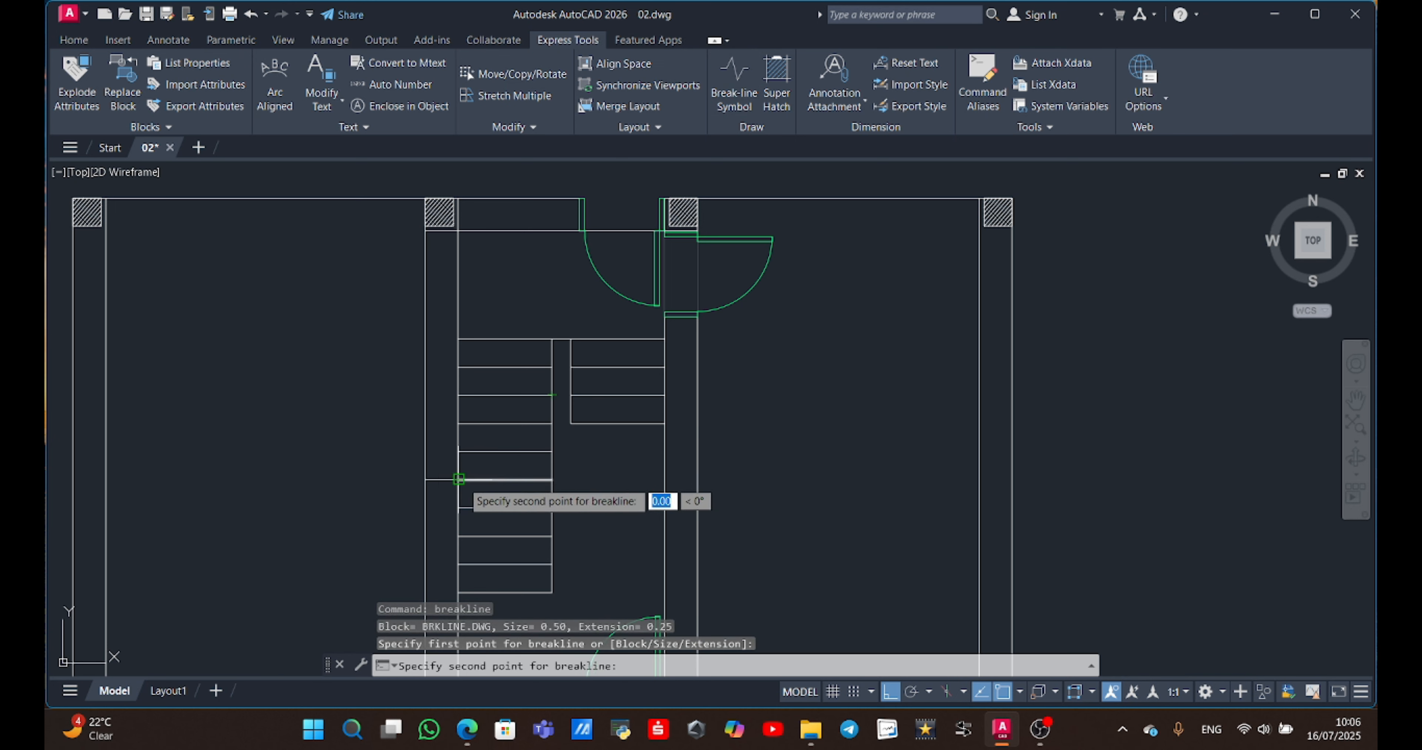
pyautogui.click(473, 479)
pyautogui.click(552, 395)
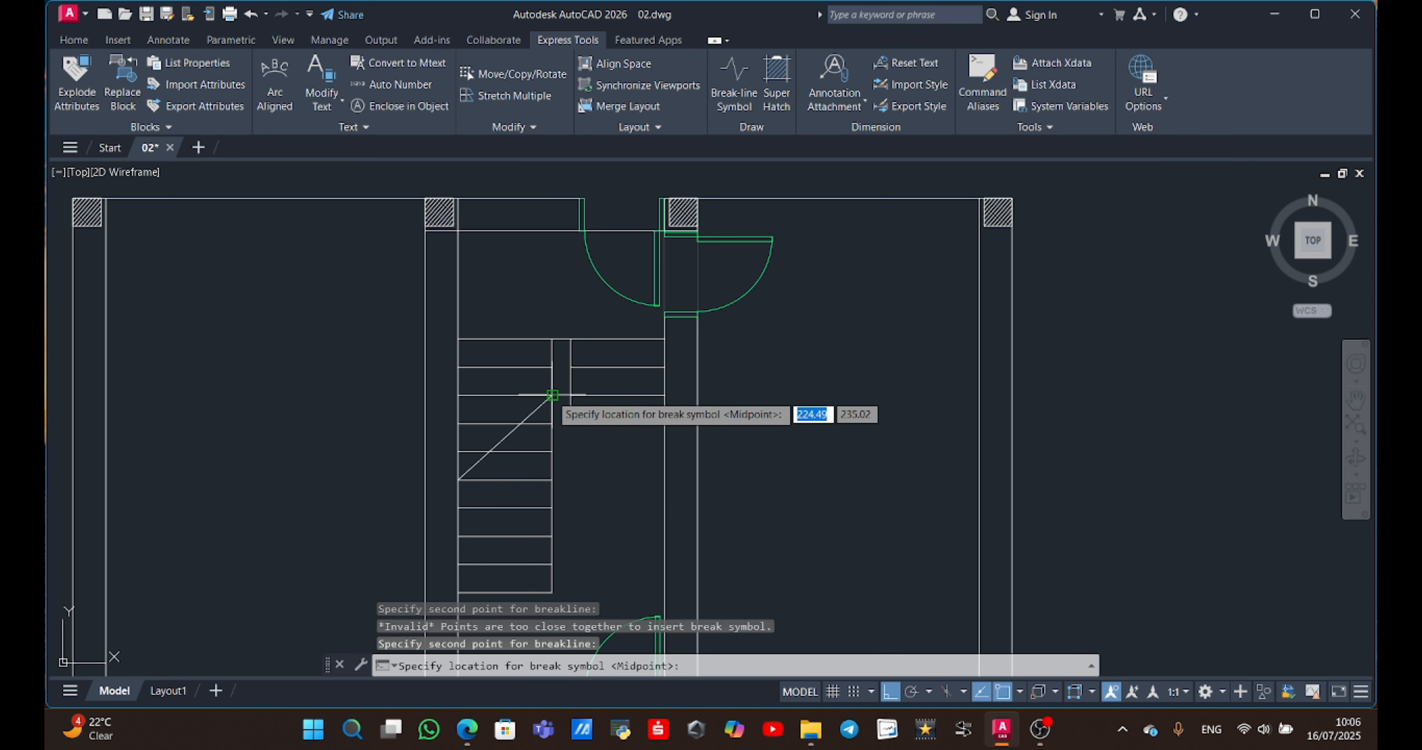
pyautogui.press('Return')
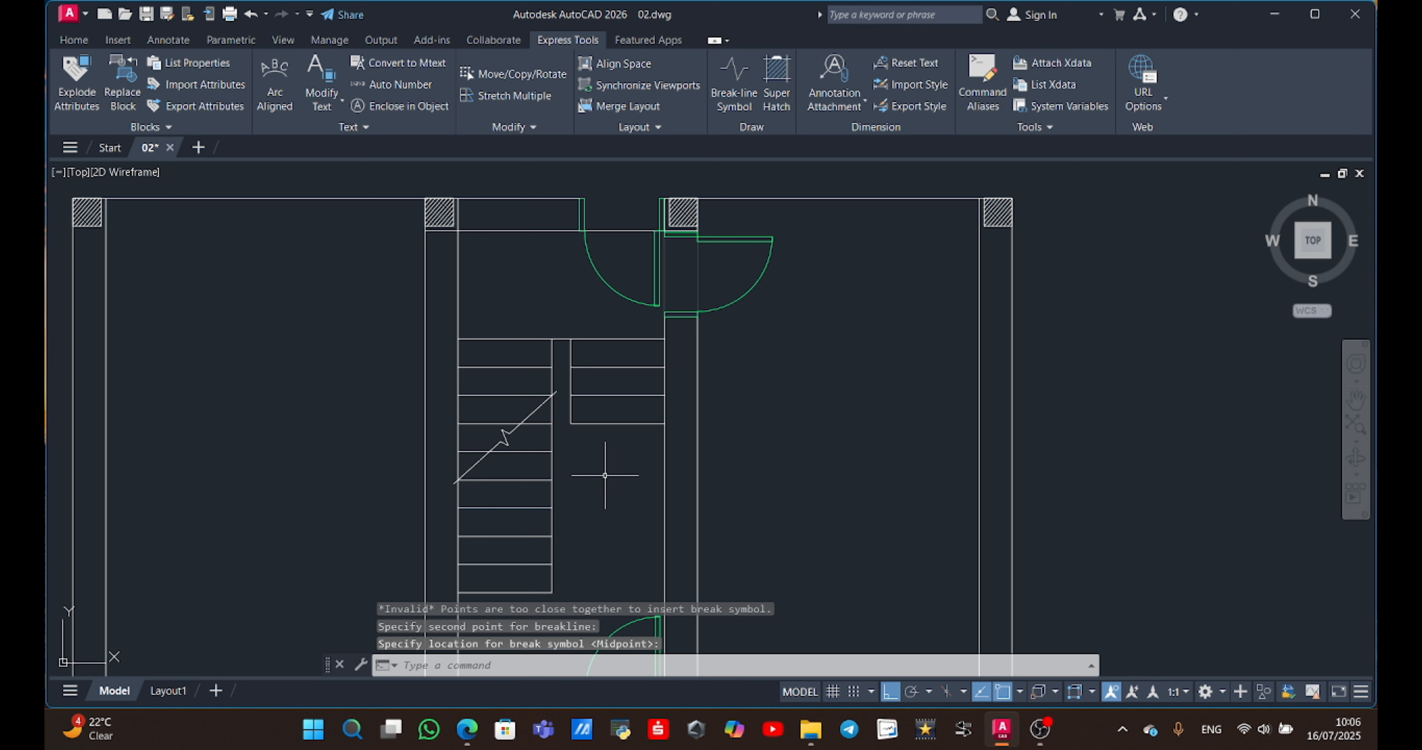
pyautogui.press('Escape')
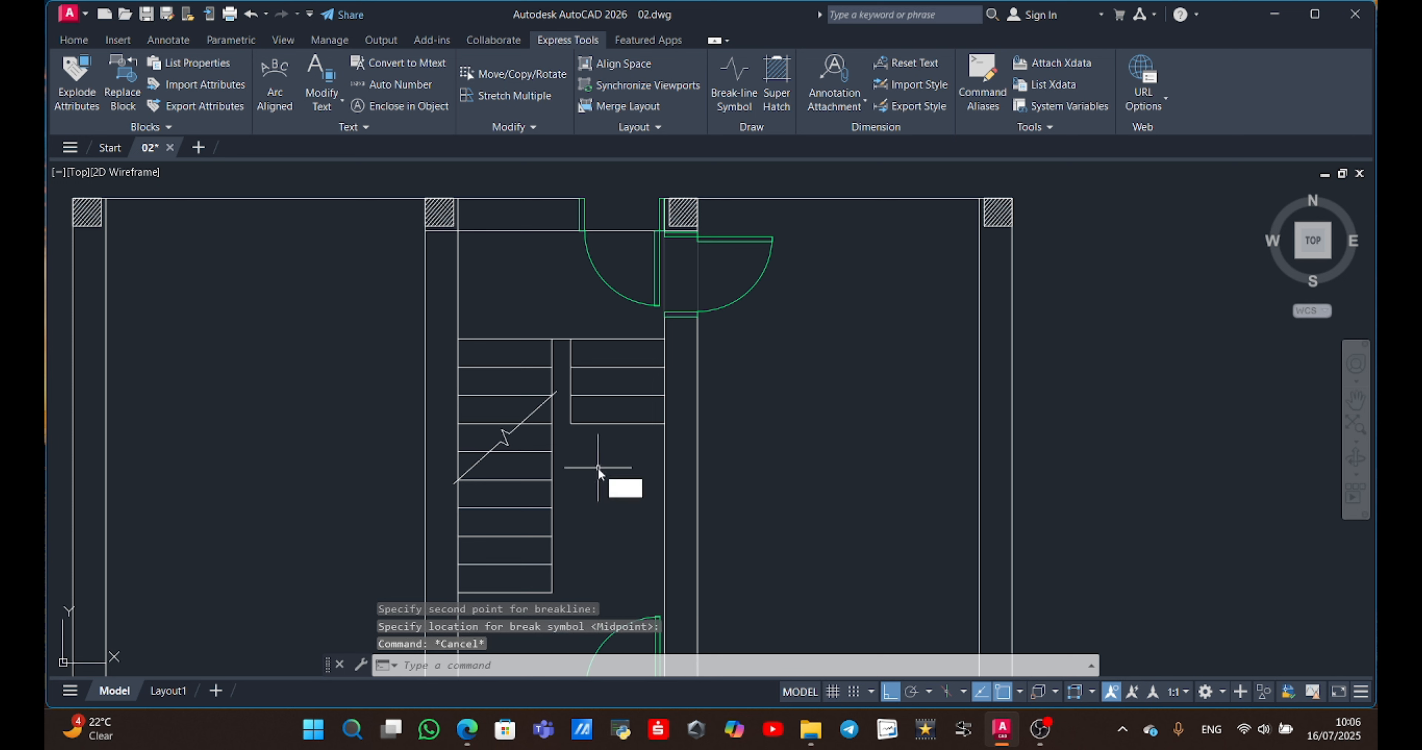
# Draw a vertical direction line from the midpoint of the left flight's top line down to the midpoint of its sixth stair line.
pyautogui.write('l')
pyautogui.press('Return')
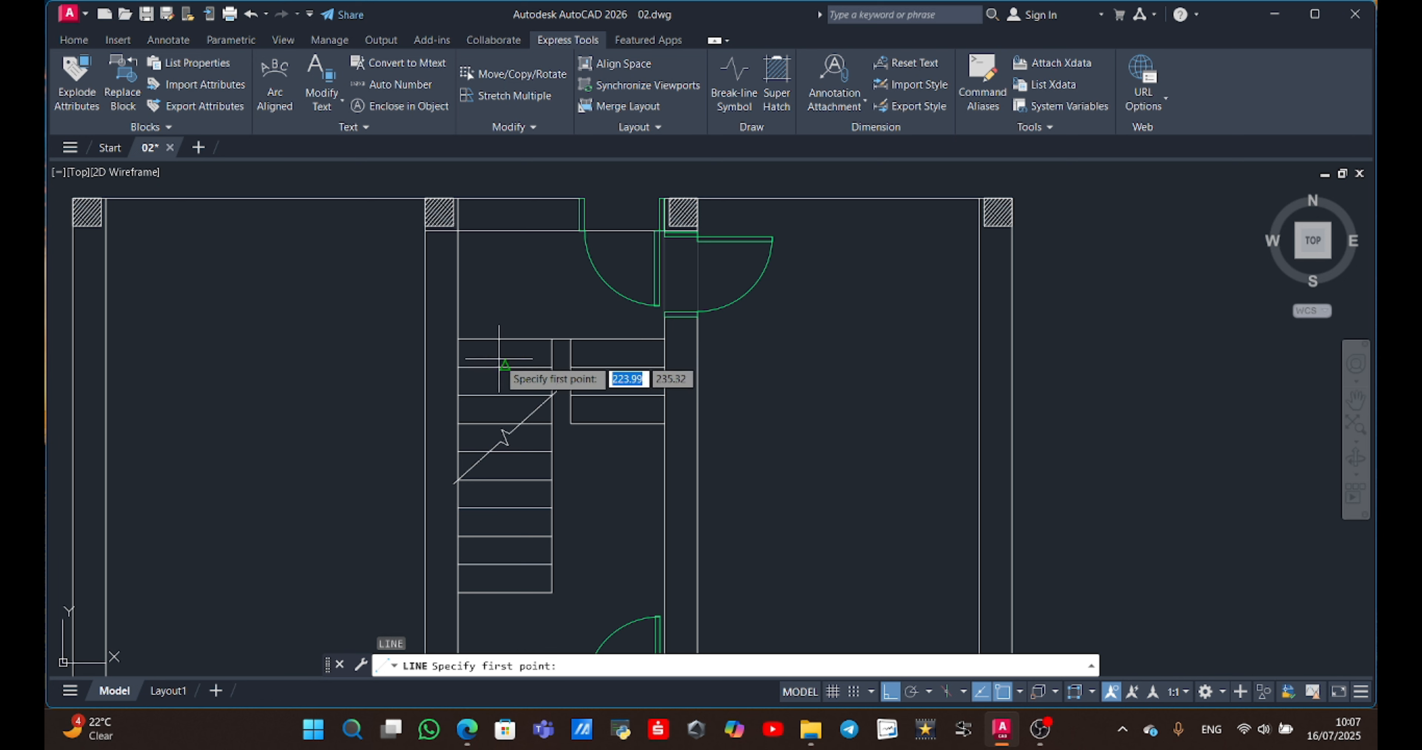
pyautogui.click(506, 340)
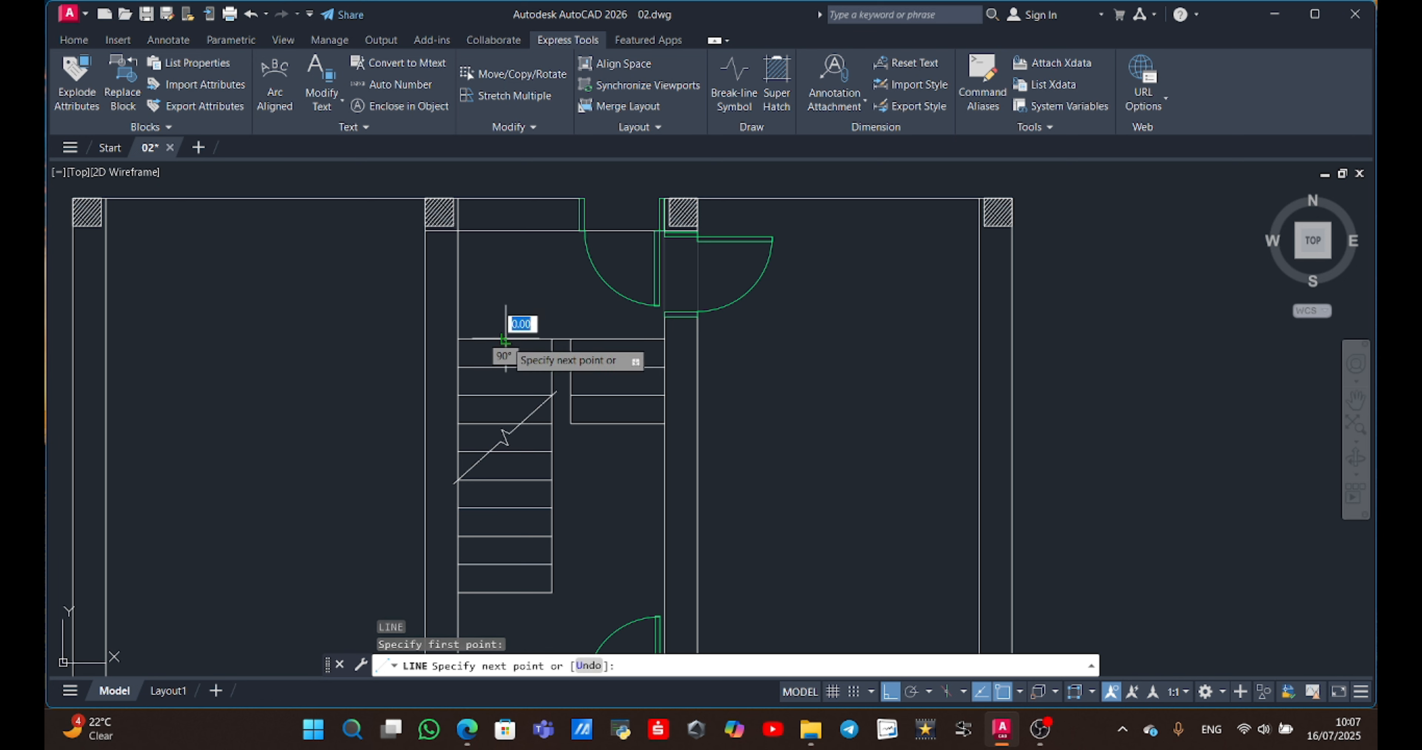
pyautogui.click(506, 478)
pyautogui.scroll(5, 501, 478)
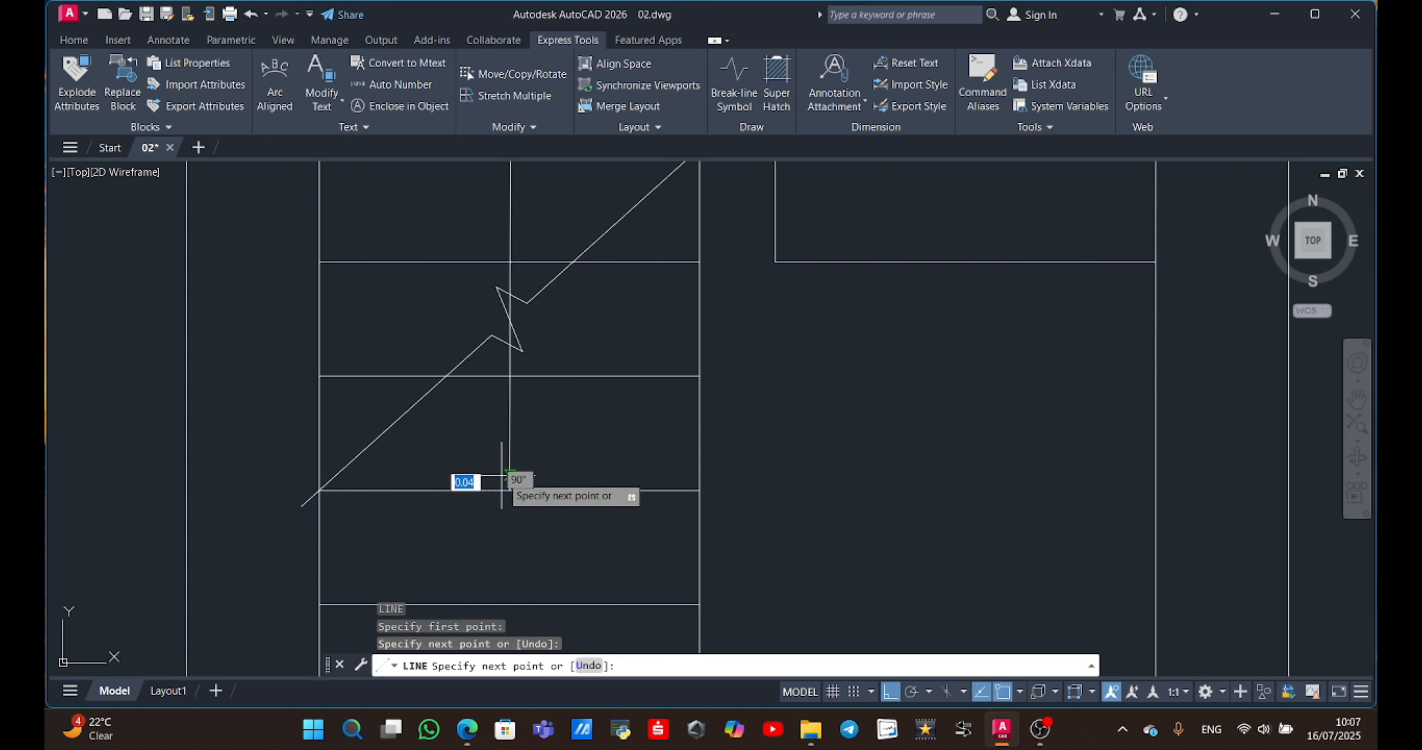
pyautogui.press('Escape')
# Draw a downward triangular arrowhead about 0.12 wide at the direction line's lower end, with ortho mode off.
pyautogui.write('l')
pyautogui.press('Return')
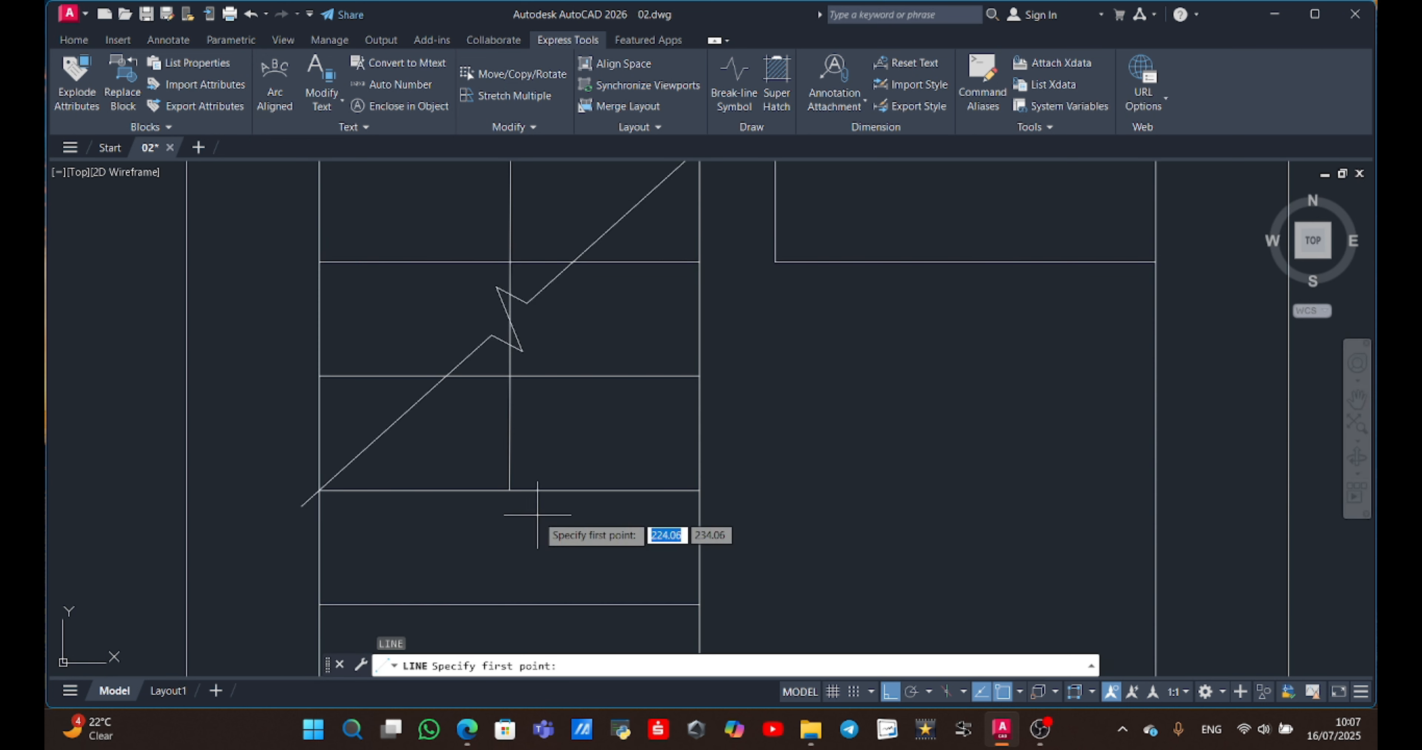
pyautogui.click(509, 489)
pyautogui.press('F8')
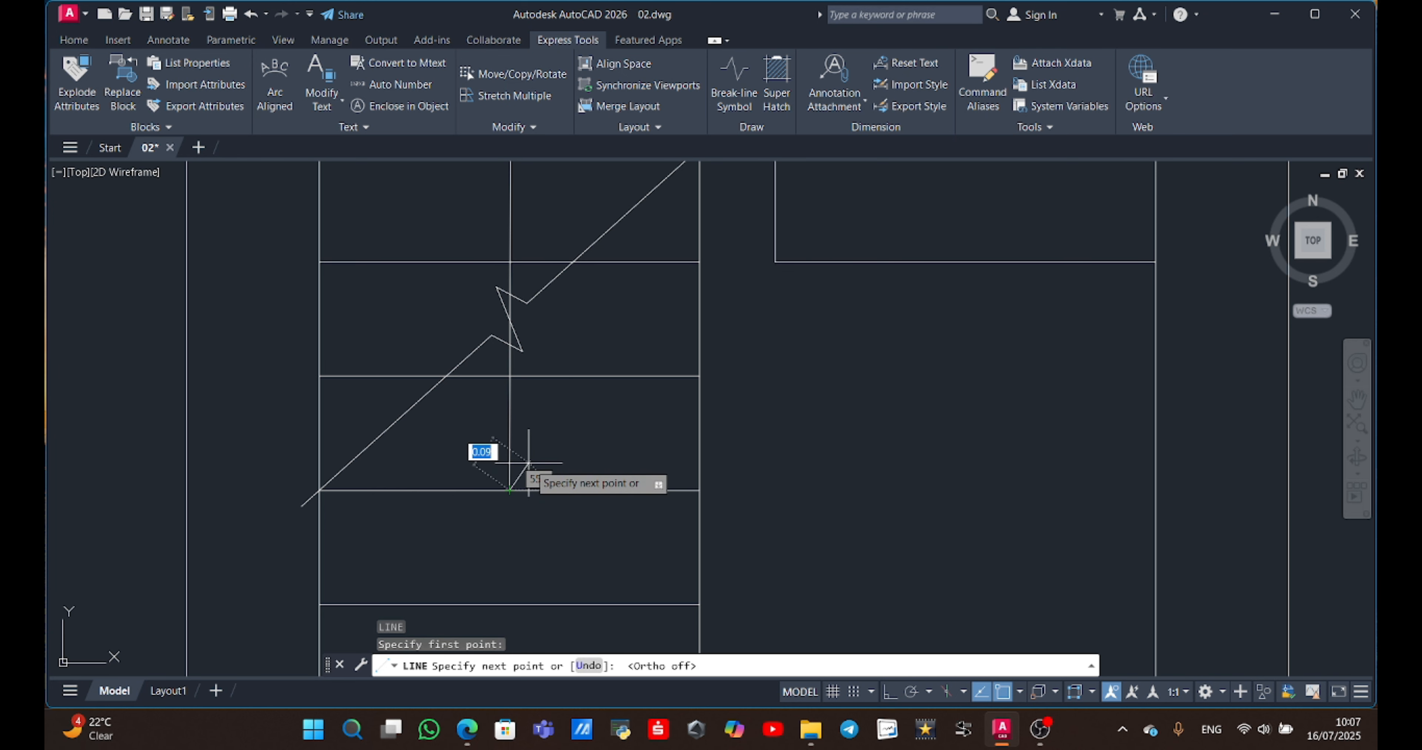
pyautogui.click(531, 456)
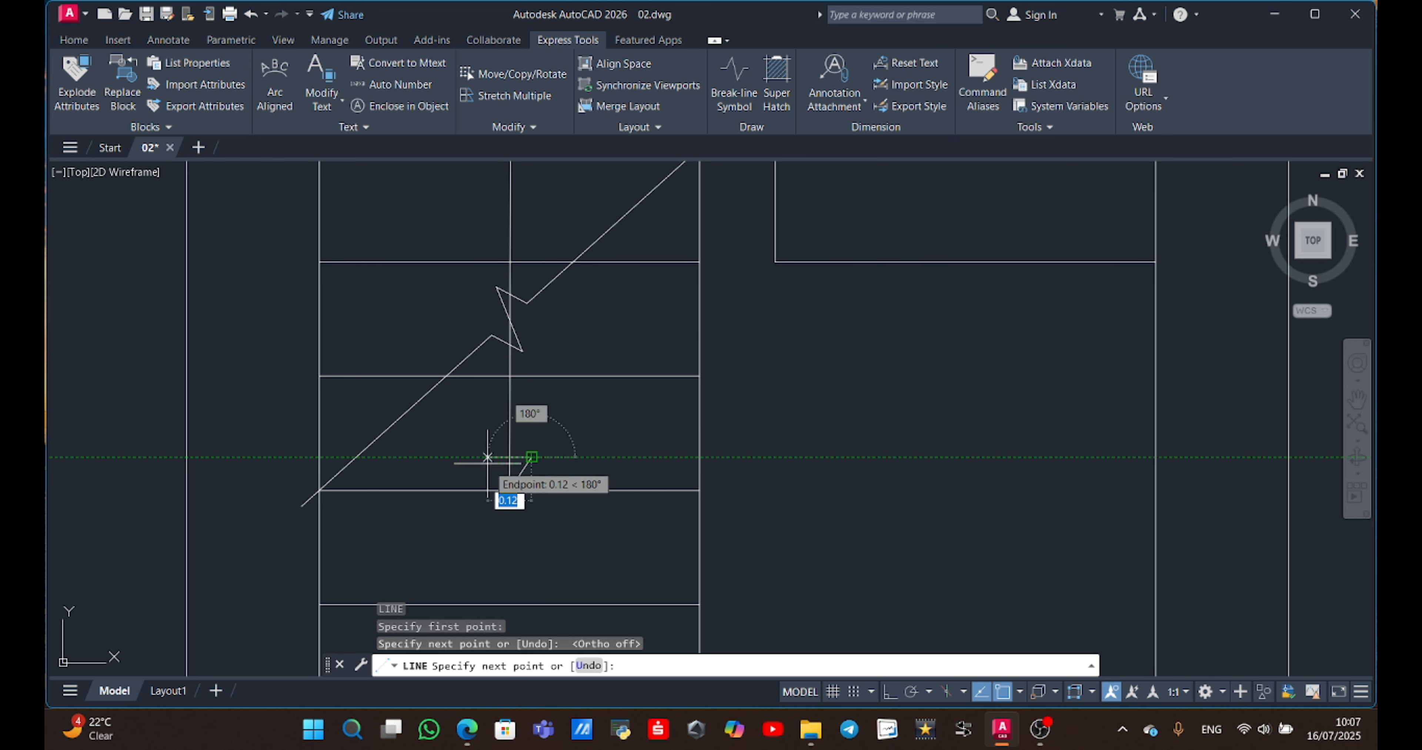
pyautogui.click(487, 457)
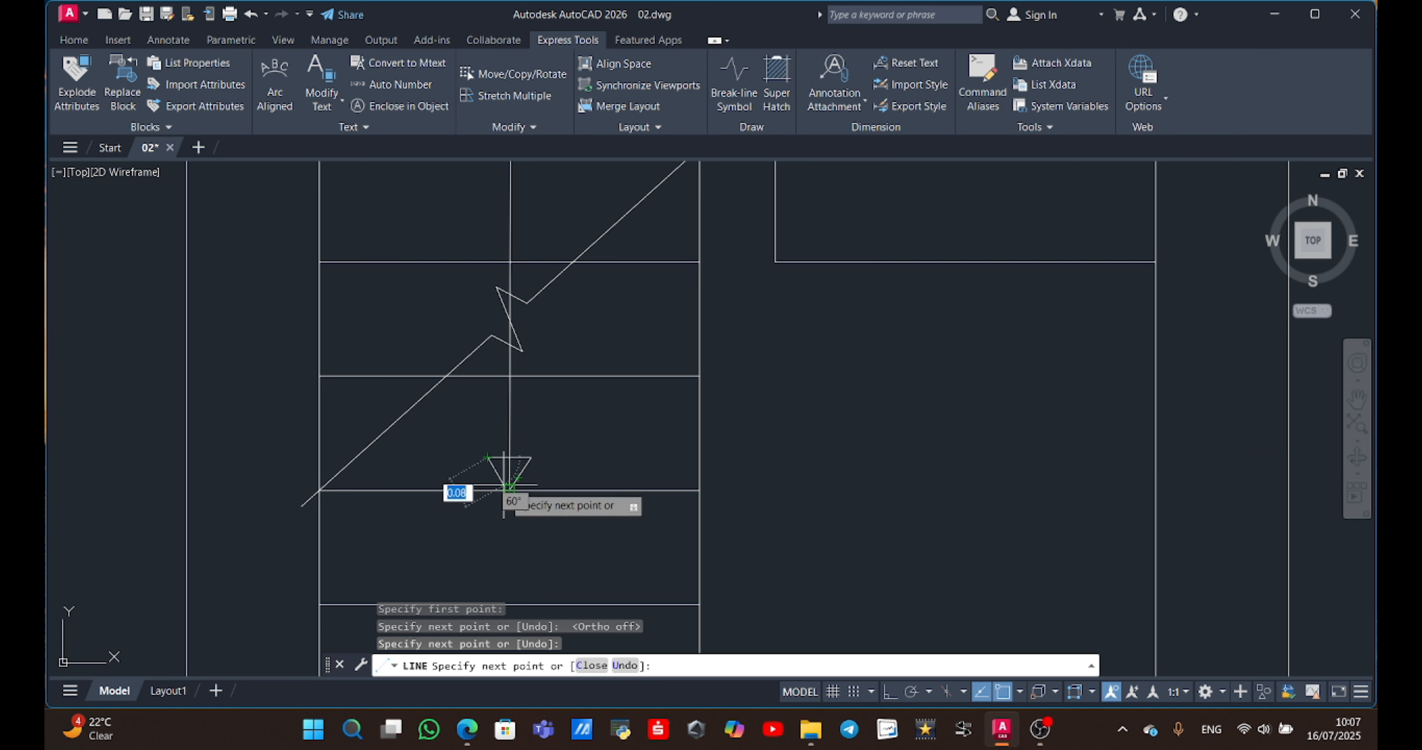
pyautogui.click(509, 488)
pyautogui.press('Escape')
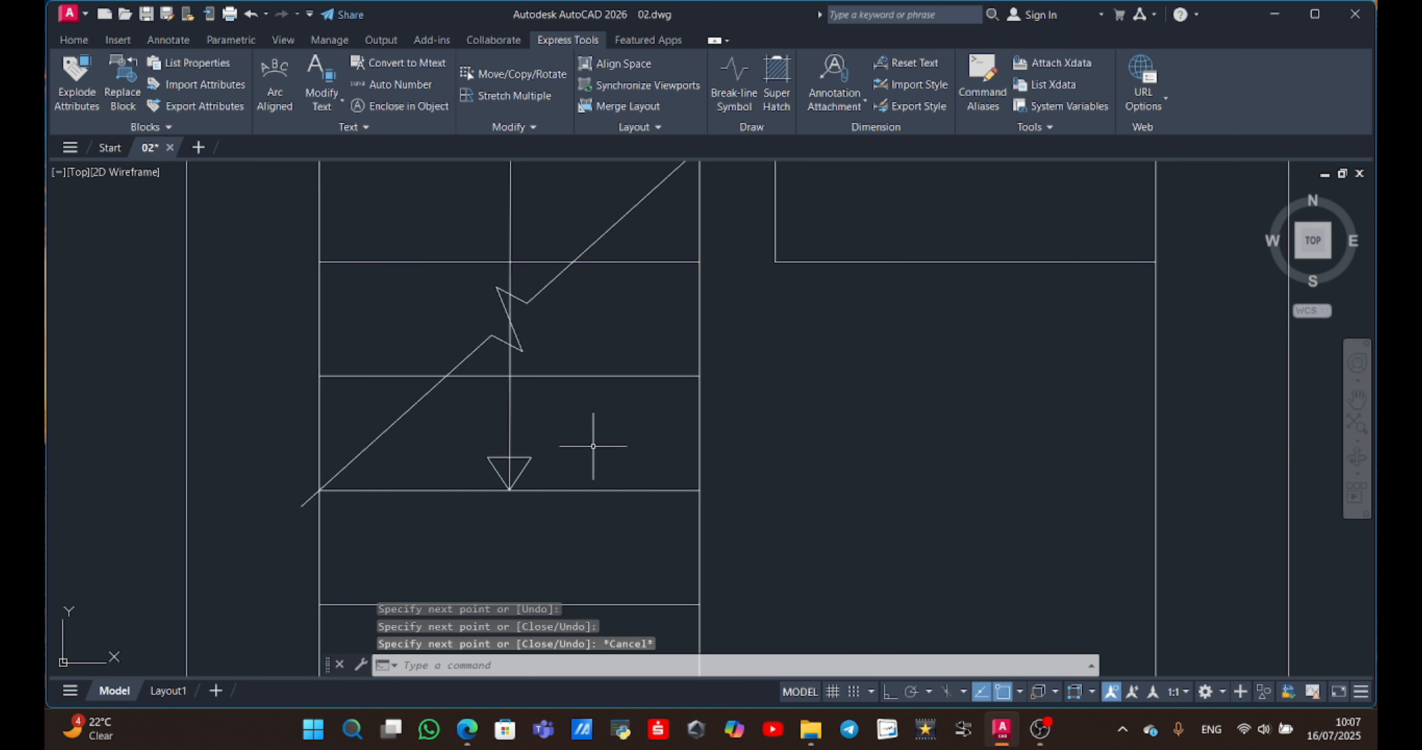
# Join the arrowhead's lines into one polyline and group it with the direction line.
pyautogui.click(464, 462)
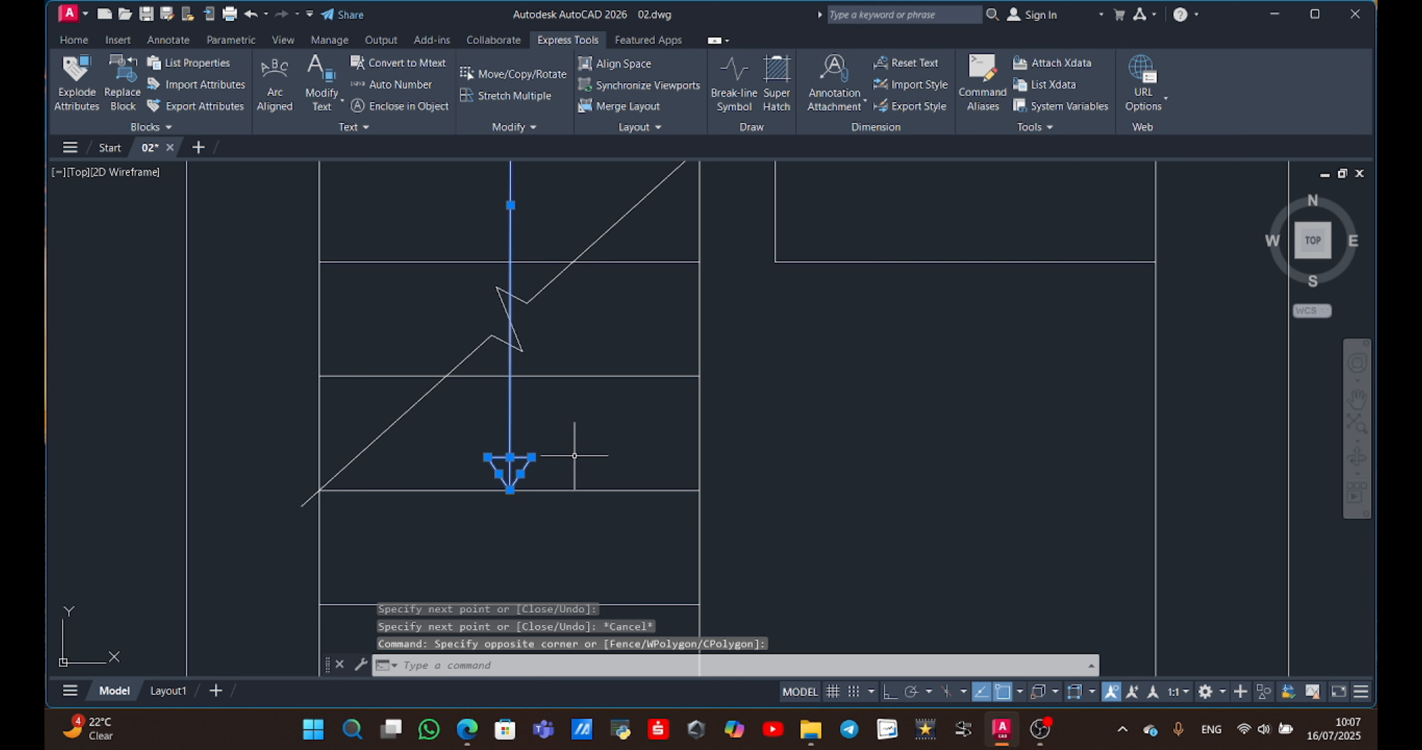
pyautogui.press('Return')
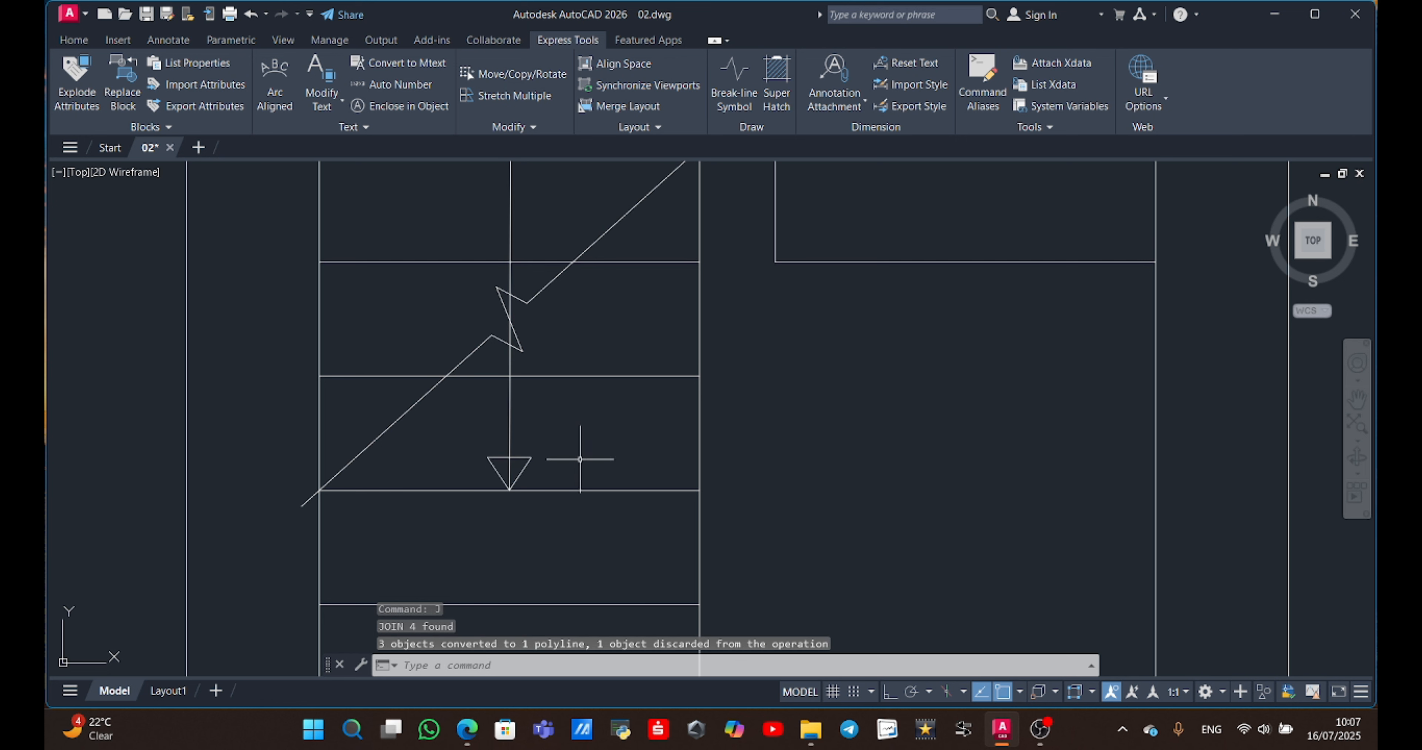
pyautogui.click(531, 425)
pyautogui.click(486, 442)
pyautogui.click(552, 452)
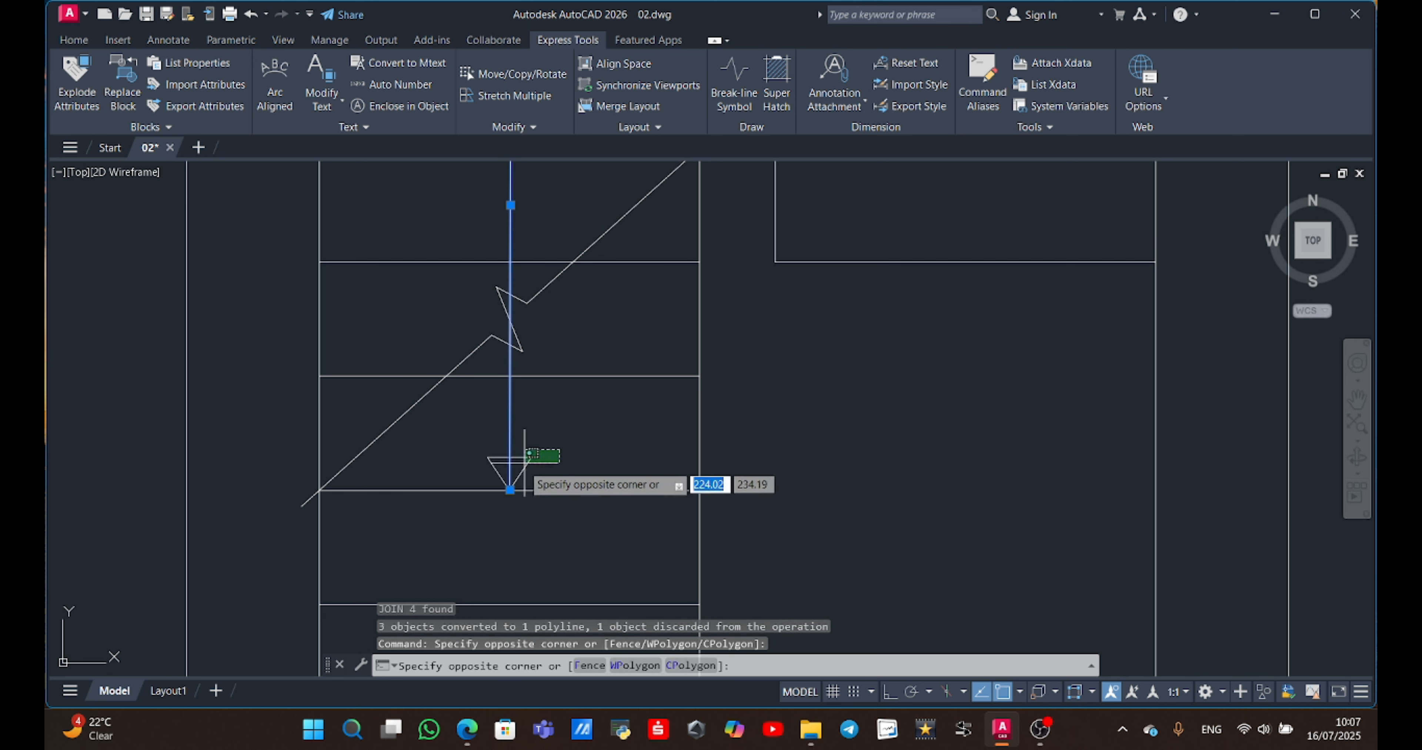
pyautogui.click(486, 466)
pyautogui.rightClick(542, 442)
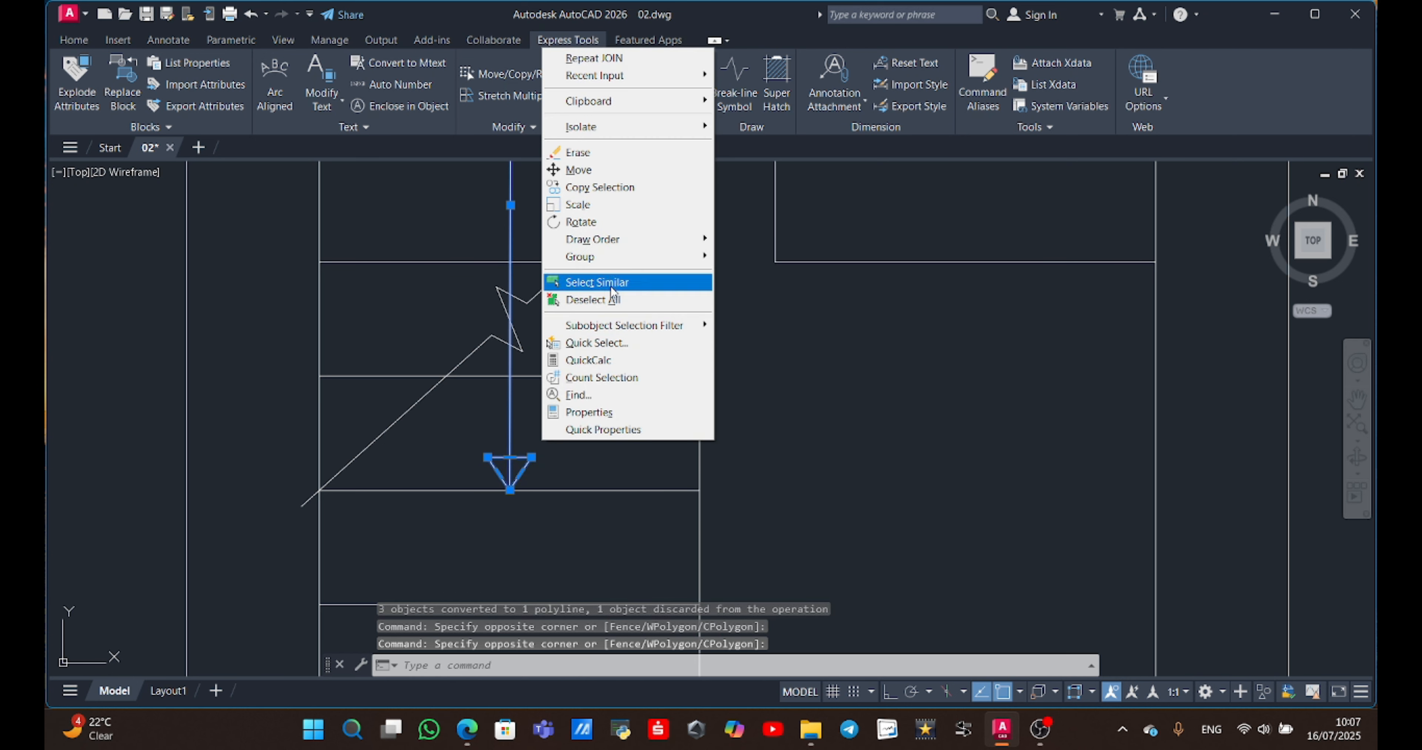
pyautogui.moveTo(632, 262)
pyautogui.click(723, 259)
# Copy the grouped arrow horizontally about 1.17 from its upper end to the middle of the right flight's top line, with ortho mode on.
pyautogui.click(524, 426)
pyautogui.click(511, 428)
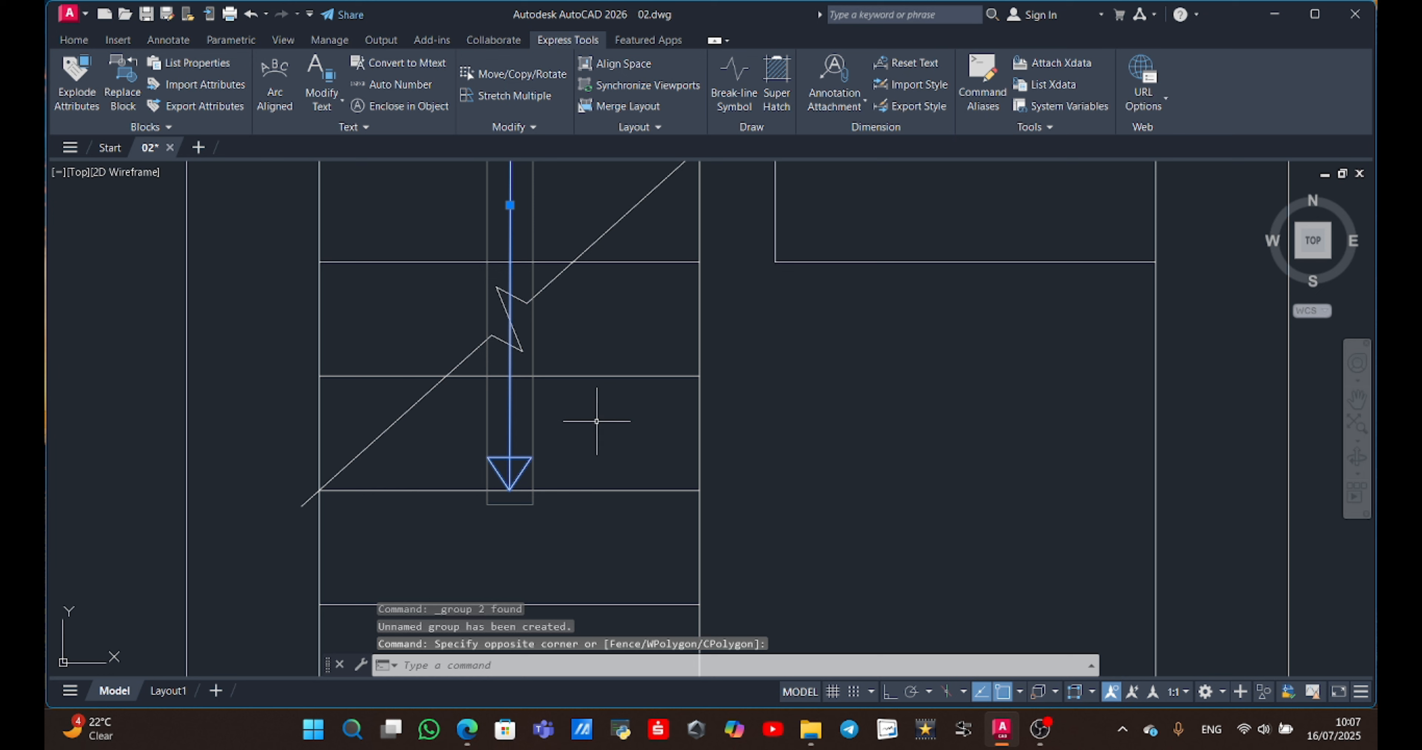
pyautogui.write('co')
pyautogui.press('Return')
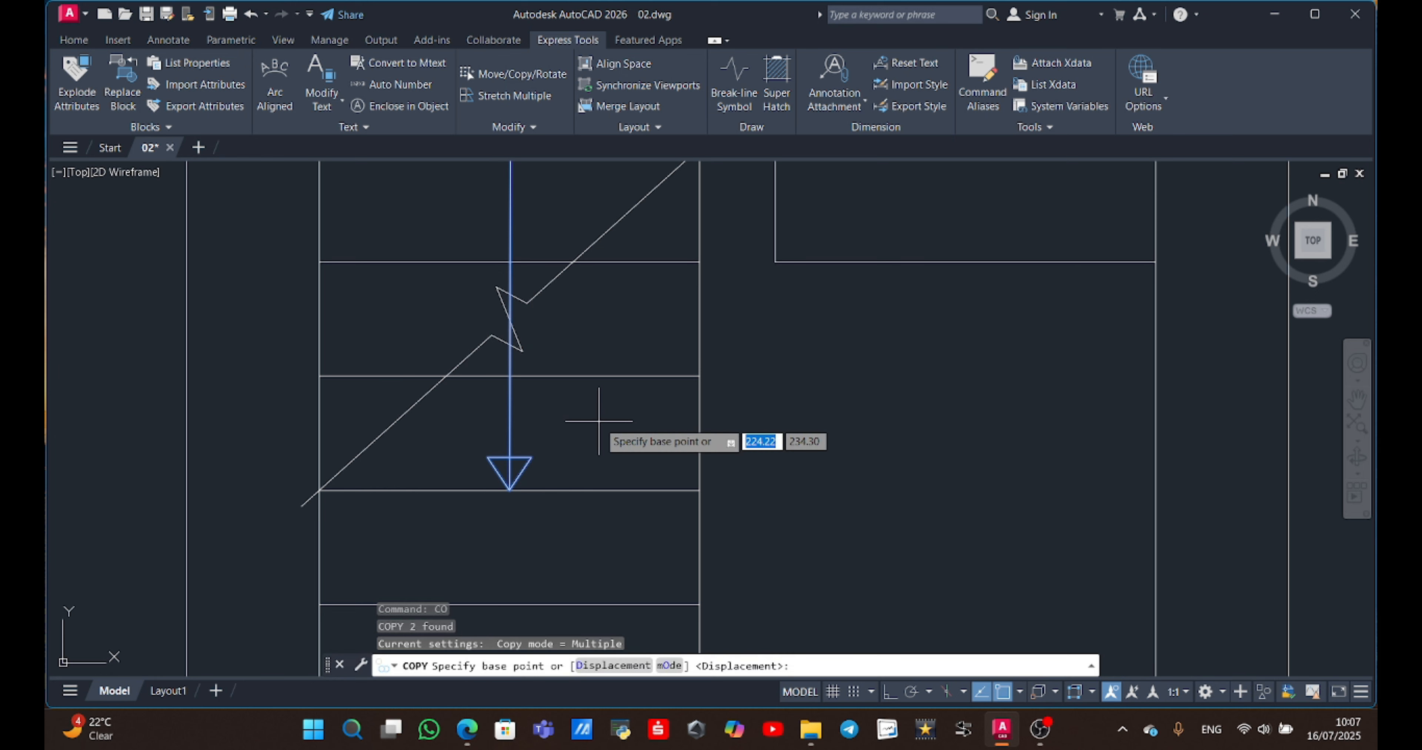
pyautogui.scroll(-2, 568, 356)
pyautogui.scroll(-2, 583, 348)
pyautogui.moveTo(580, 312); pyautogui.dragTo(587, 510, button='middle')
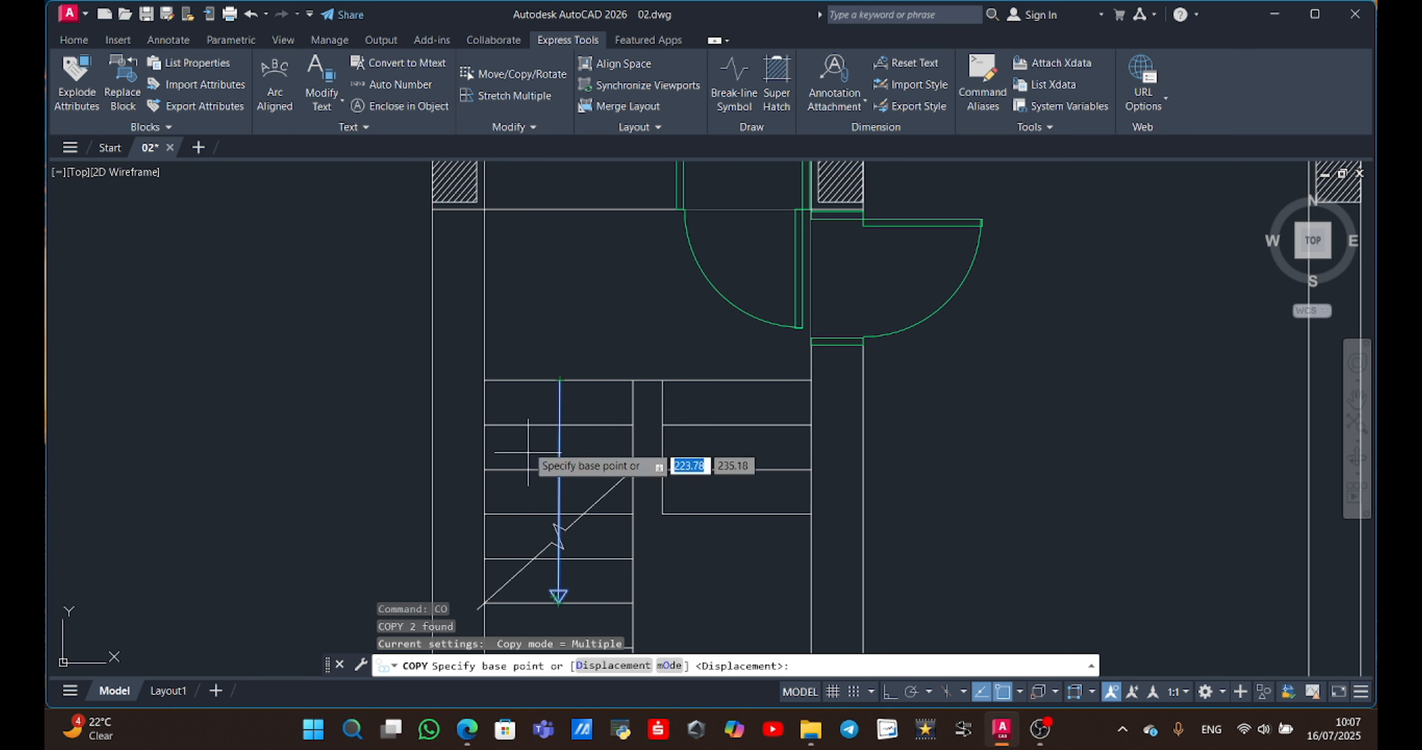
pyautogui.click(560, 380)
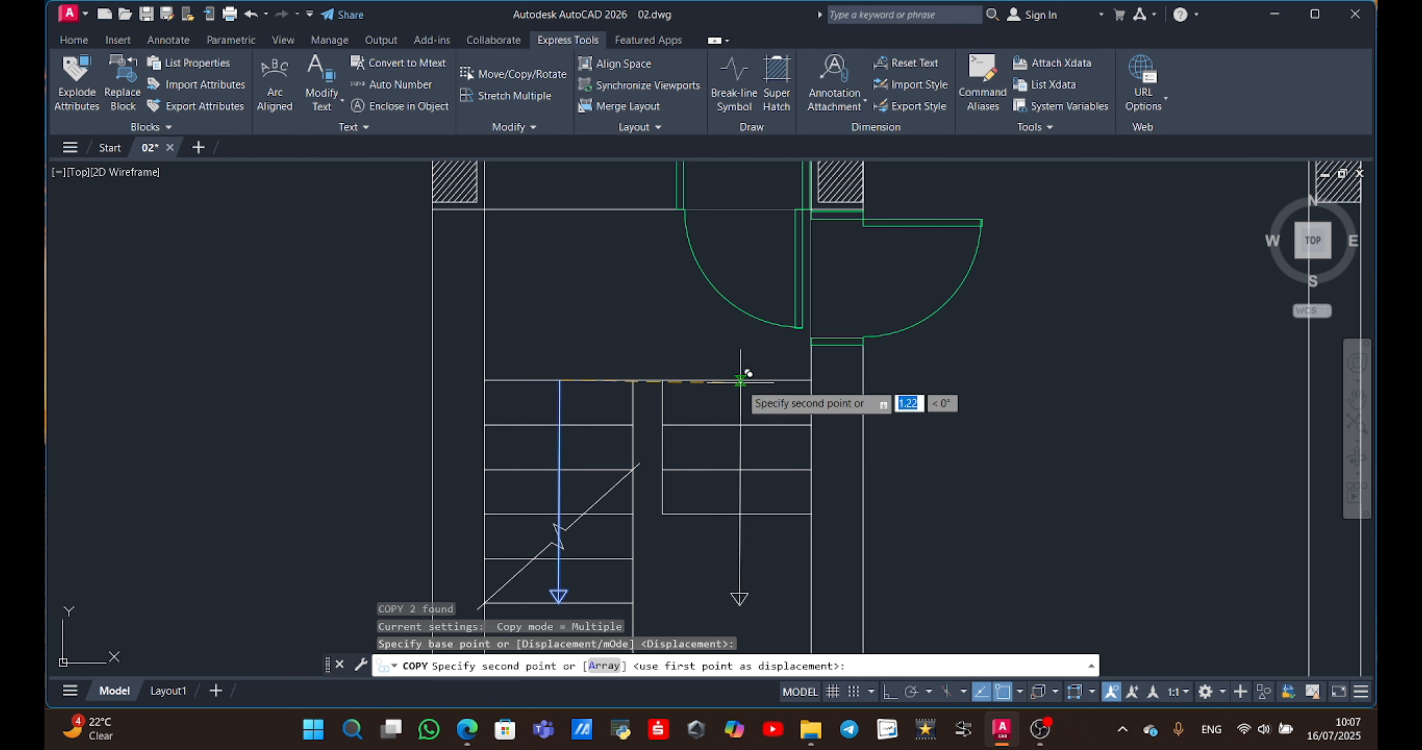
pyautogui.scroll(4, 744, 381)
pyautogui.click(890, 691)
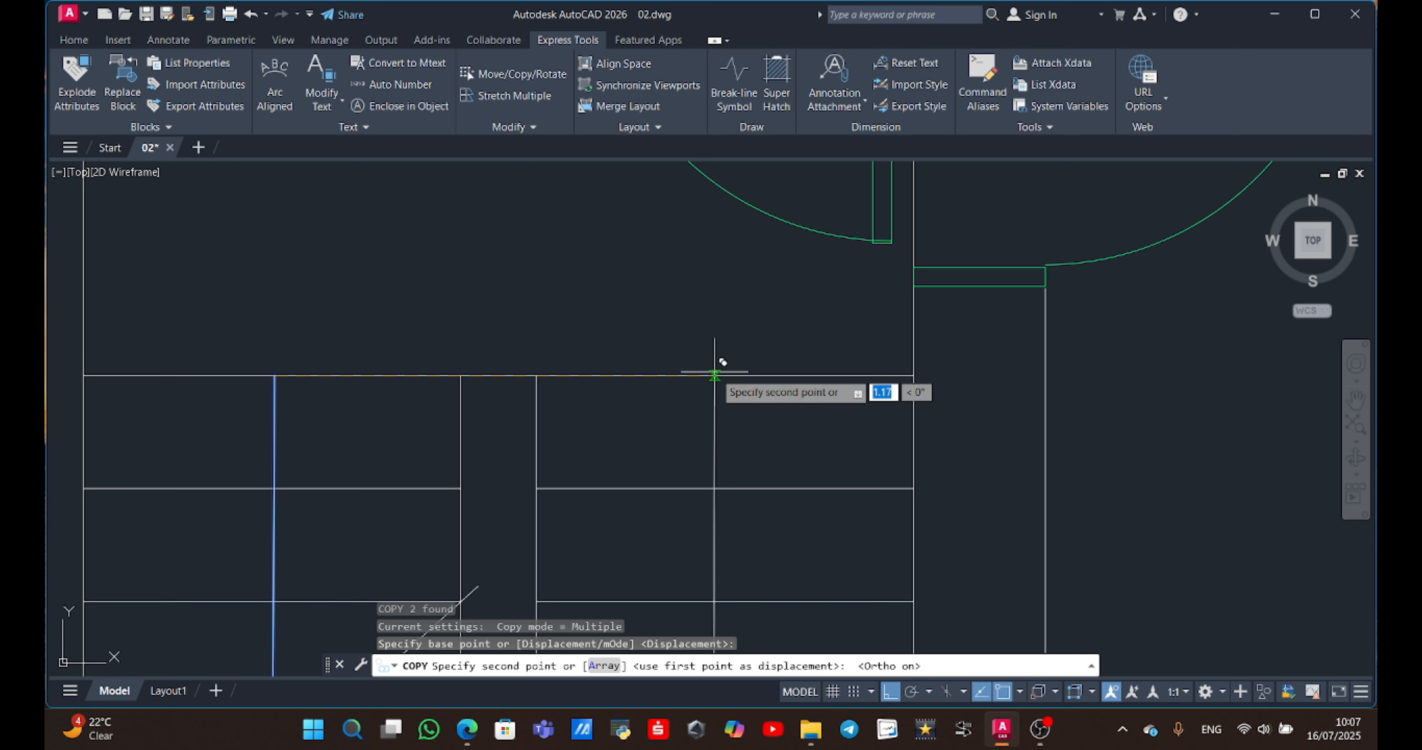
pyautogui.click(713, 375)
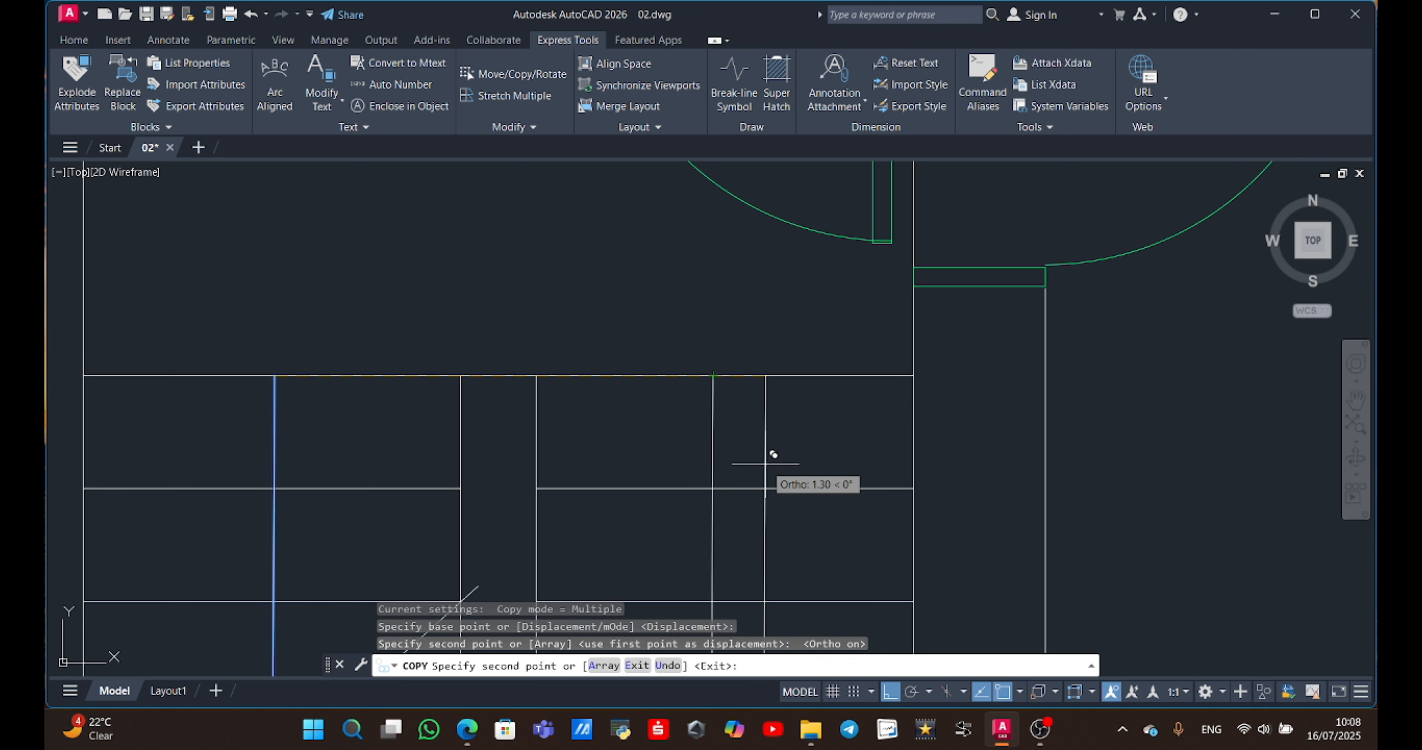
pyautogui.press('Escape')
pyautogui.scroll(-2, 773, 465)
pyautogui.moveTo(773, 469); pyautogui.dragTo(699, 304, button='middle')
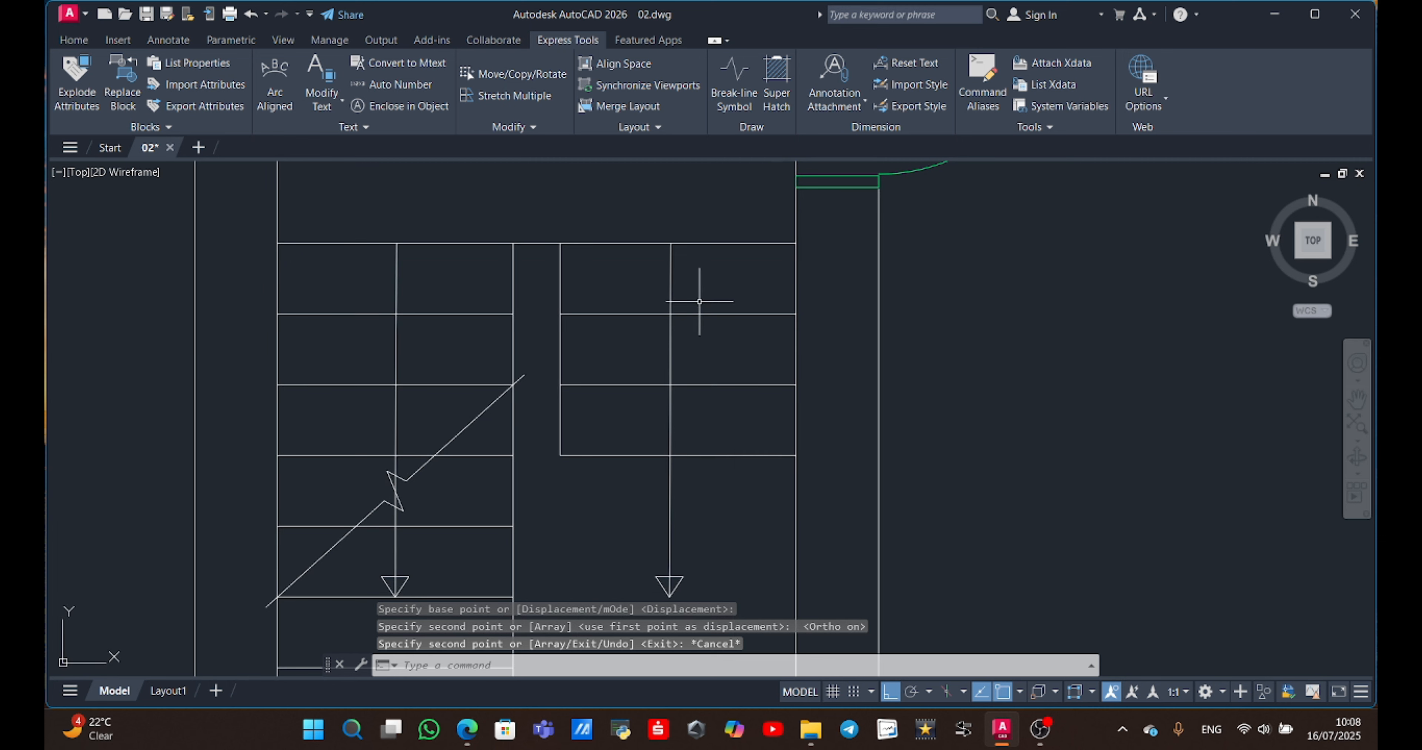
# Move the left flight's arrow straight up so its tip rests on the fourth stair line.
pyautogui.hotkey('ctrl', 'z')
pyautogui.hotkey('ctrl', 'z')
pyautogui.click(397, 286)
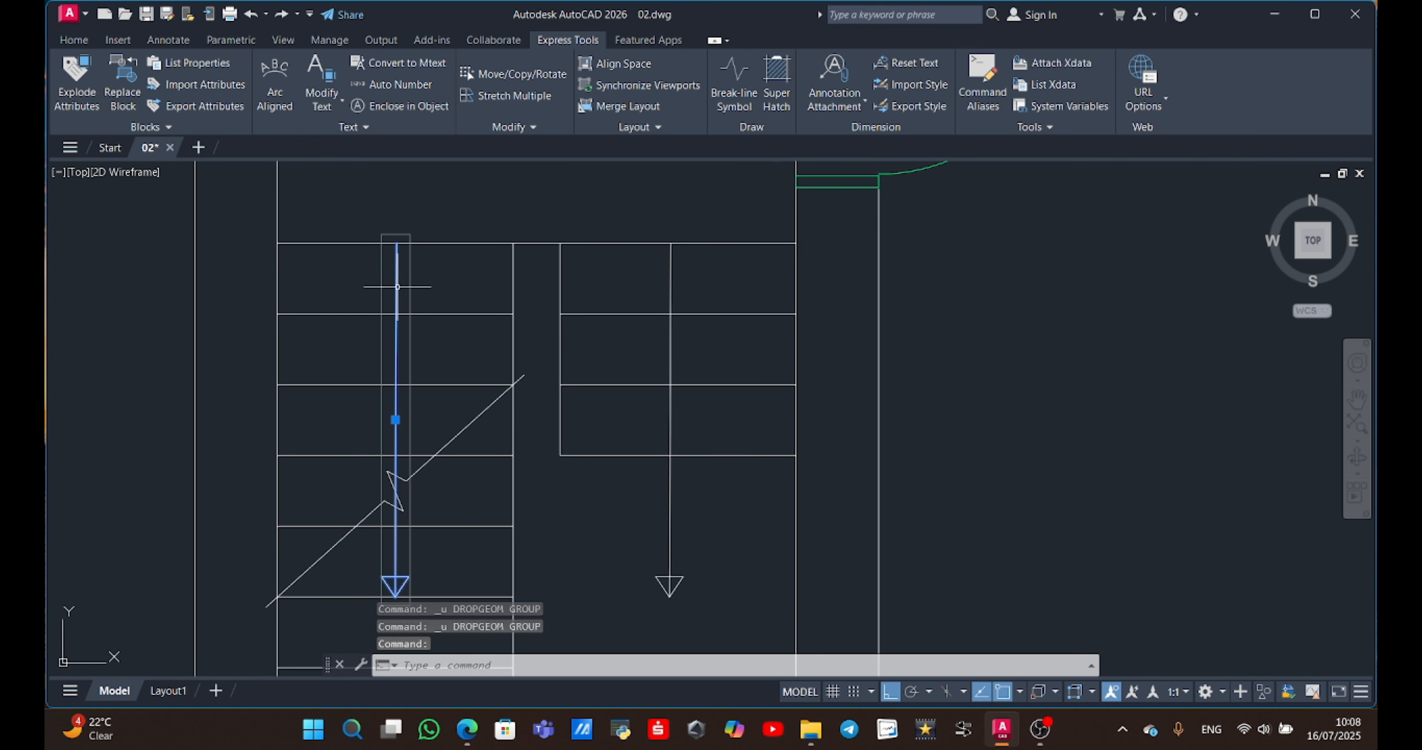
pyautogui.scroll(-2, 368, 375)
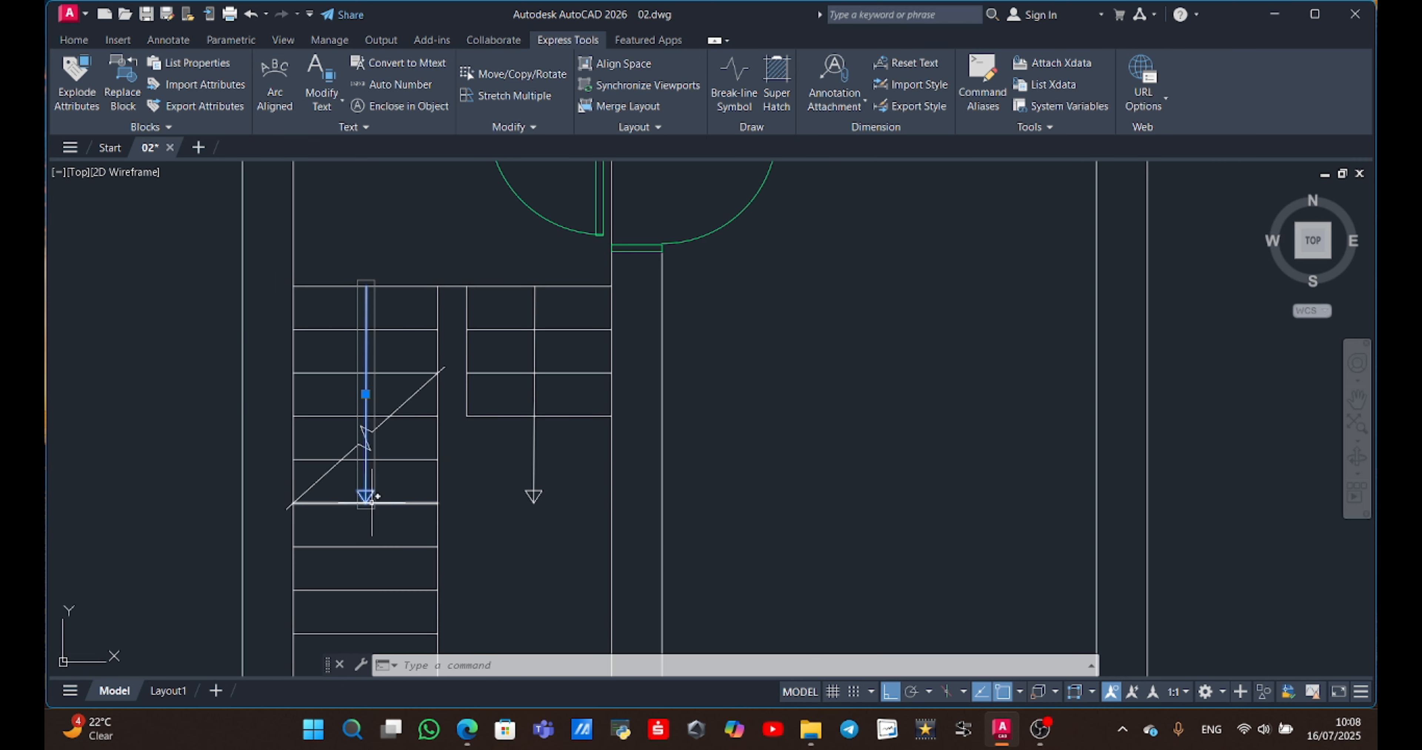
pyautogui.moveTo(365, 502); pyautogui.dragTo(362, 415)
pyautogui.press('Escape')
# Set the color of the right and left flights' direction arrows to red.
pyautogui.click(557, 458)
pyautogui.click(530, 466)
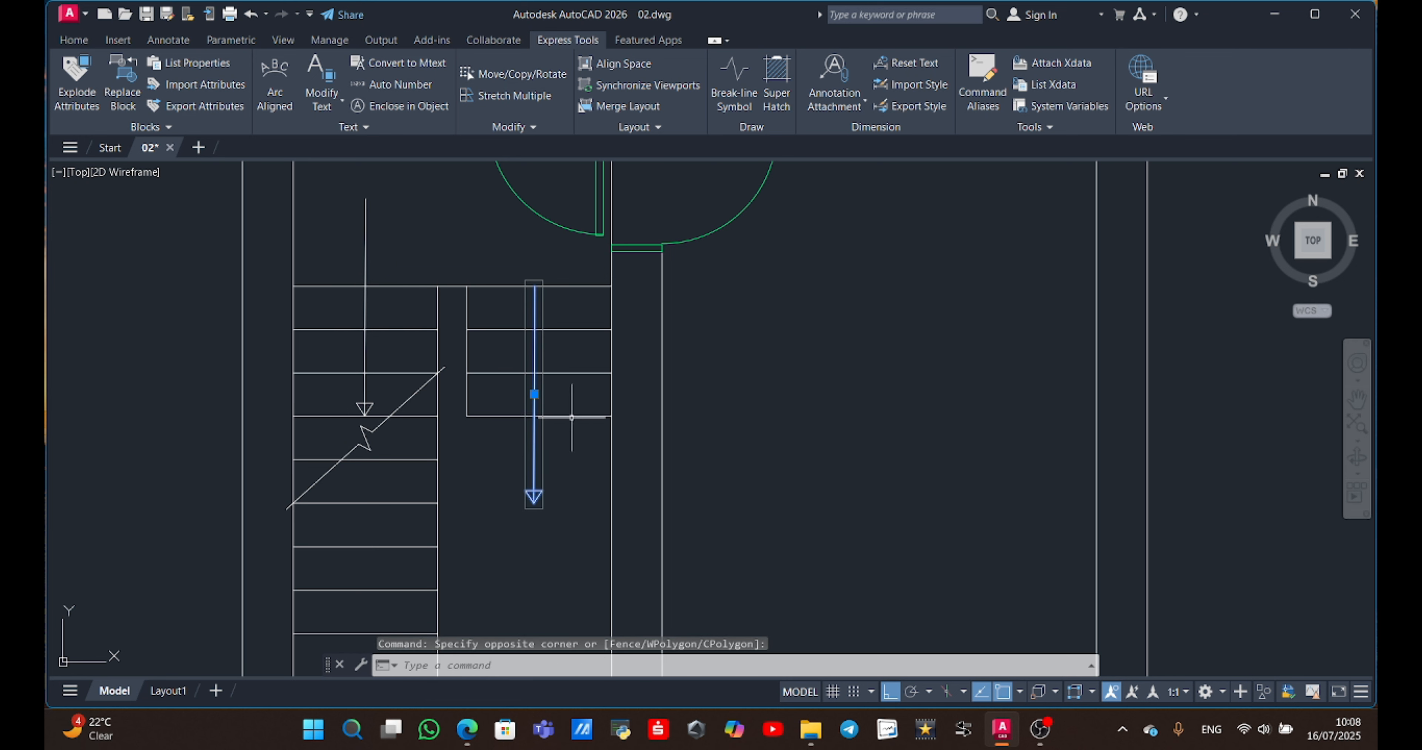
pyautogui.click(77, 43)
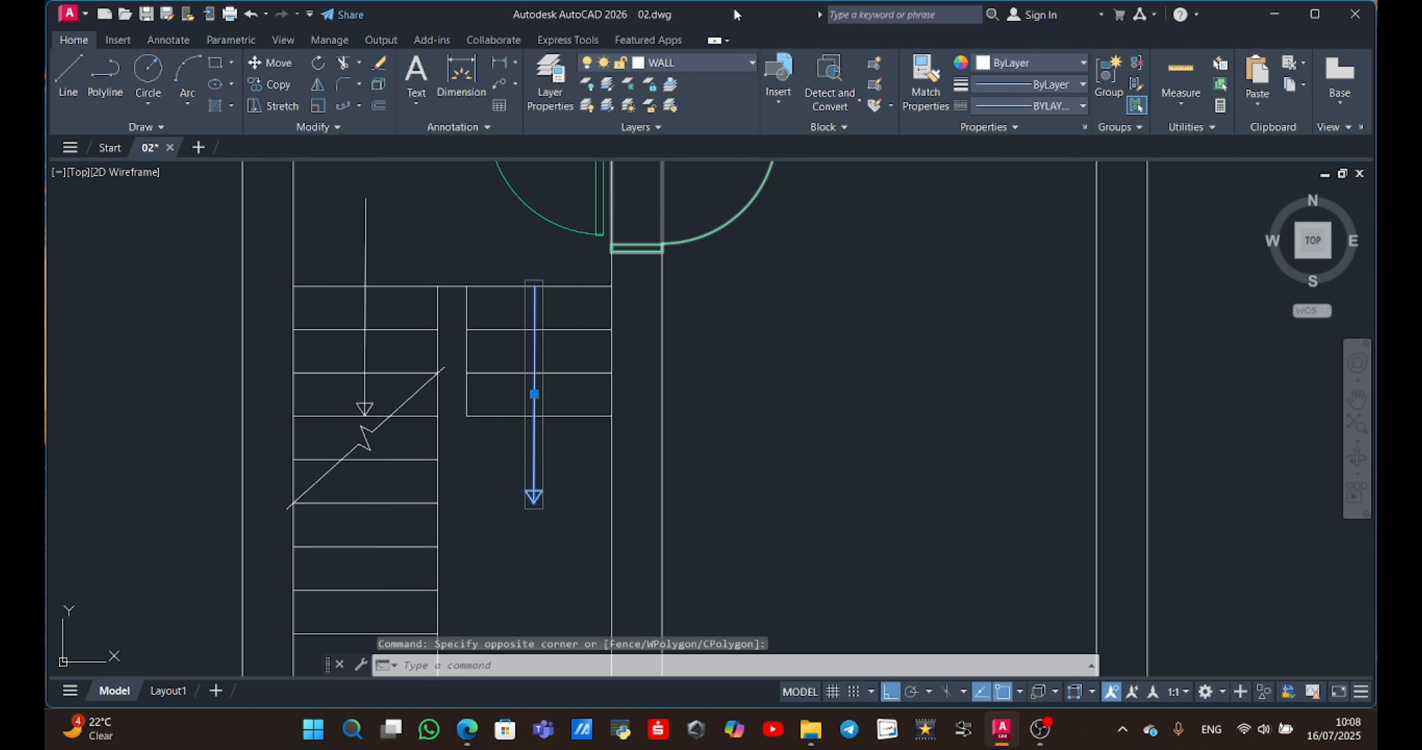
pyautogui.click(1039, 66)
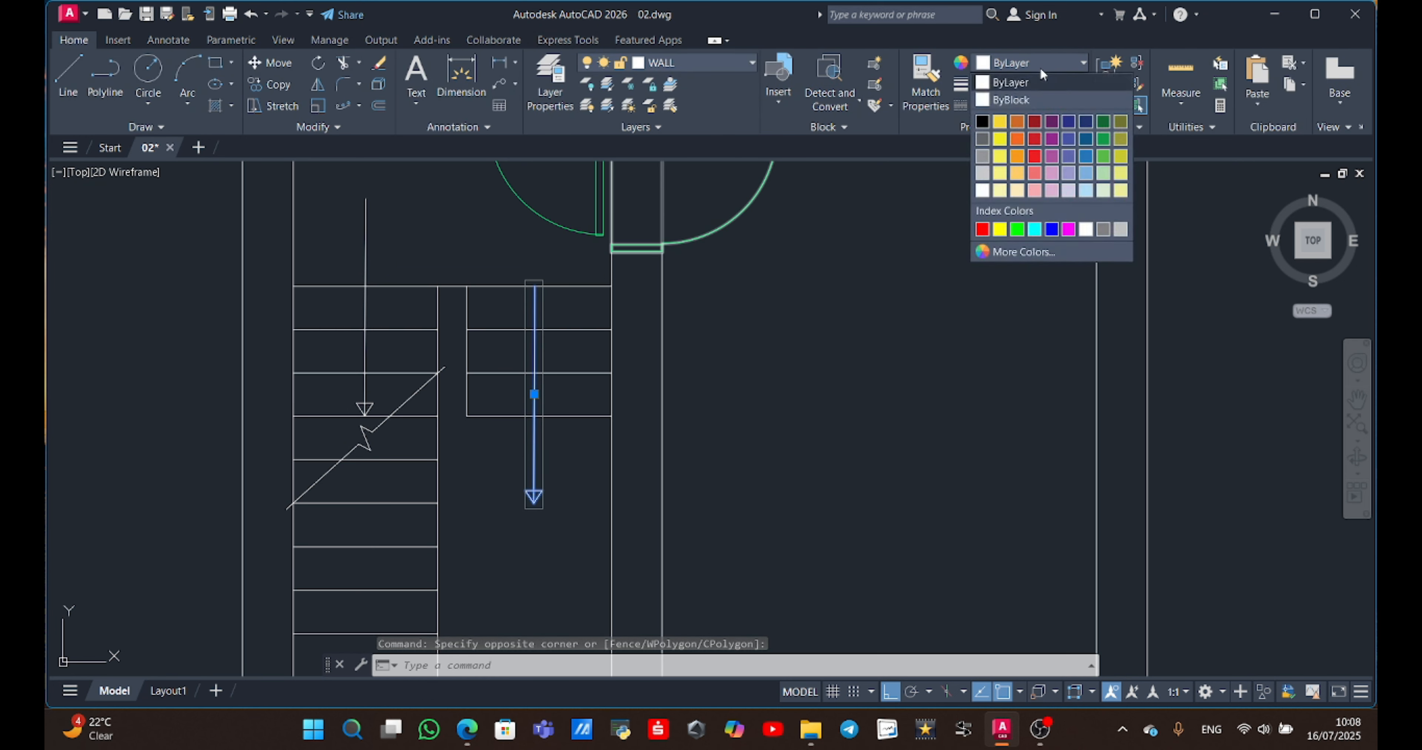
pyautogui.click(982, 229)
pyautogui.click(387, 230)
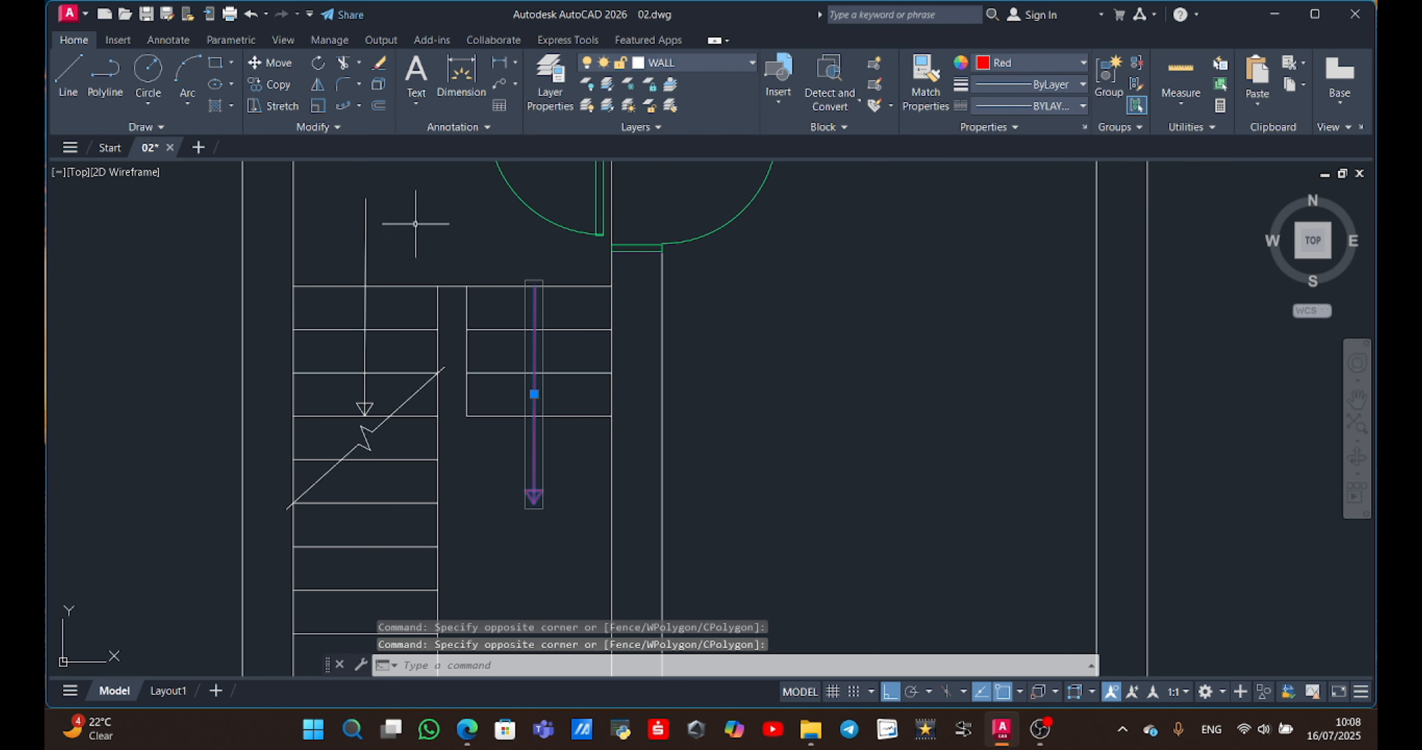
pyautogui.moveTo(415, 223); pyautogui.dragTo(337, 253)
pyautogui.click(1032, 69)
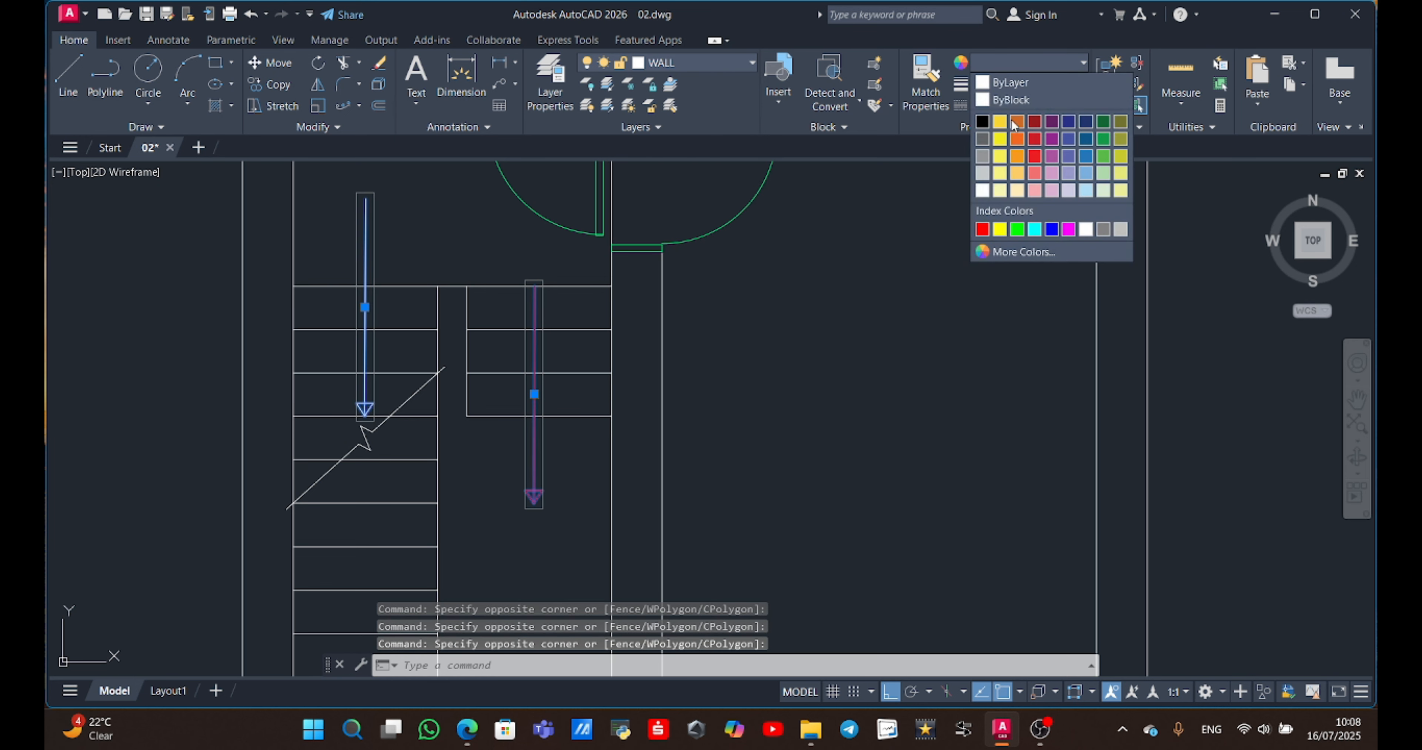
pyautogui.click(982, 228)
pyautogui.press('Escape')
pyautogui.scroll(-4, 857, 323)
pyautogui.scroll(-4, 882, 358)
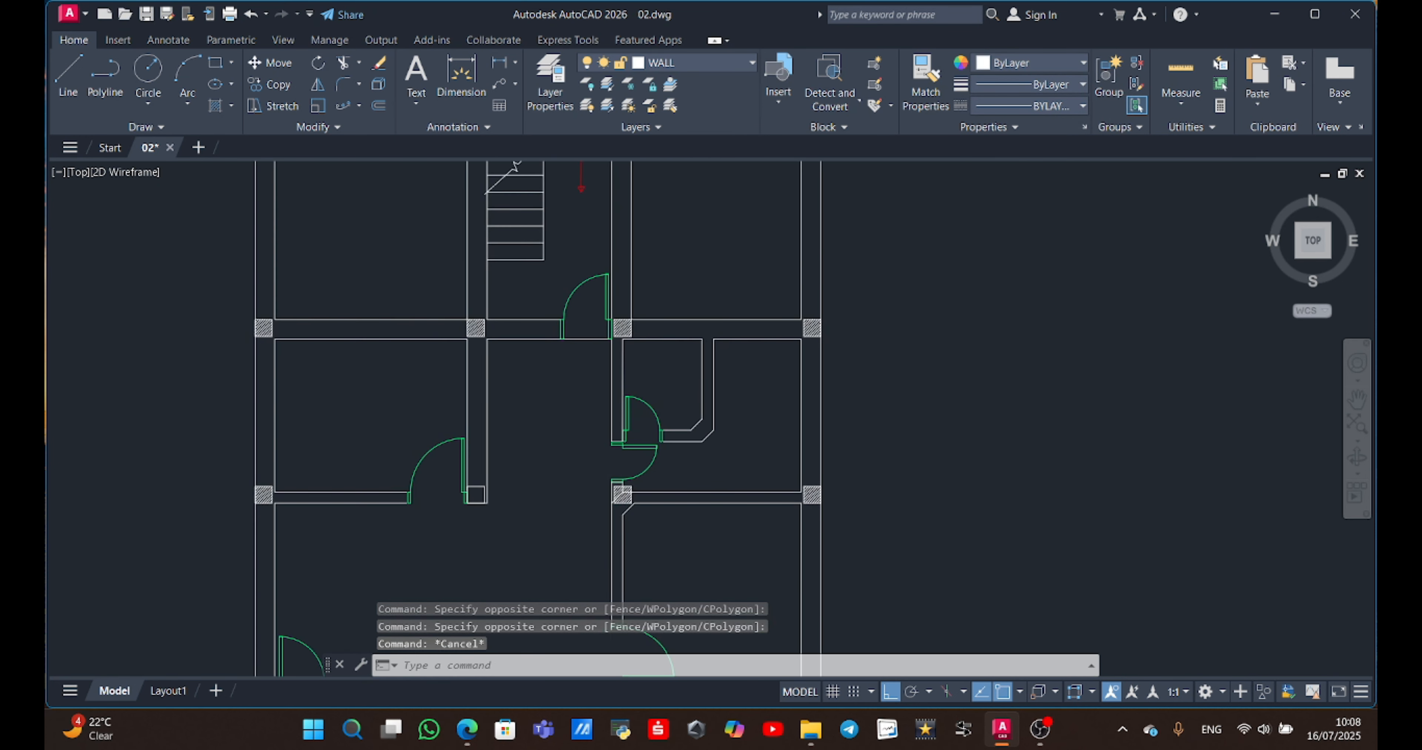
pyautogui.moveTo(884, 302); pyautogui.dragTo(793, 365, button='middle')
pyautogui.scroll(2, 792, 362)
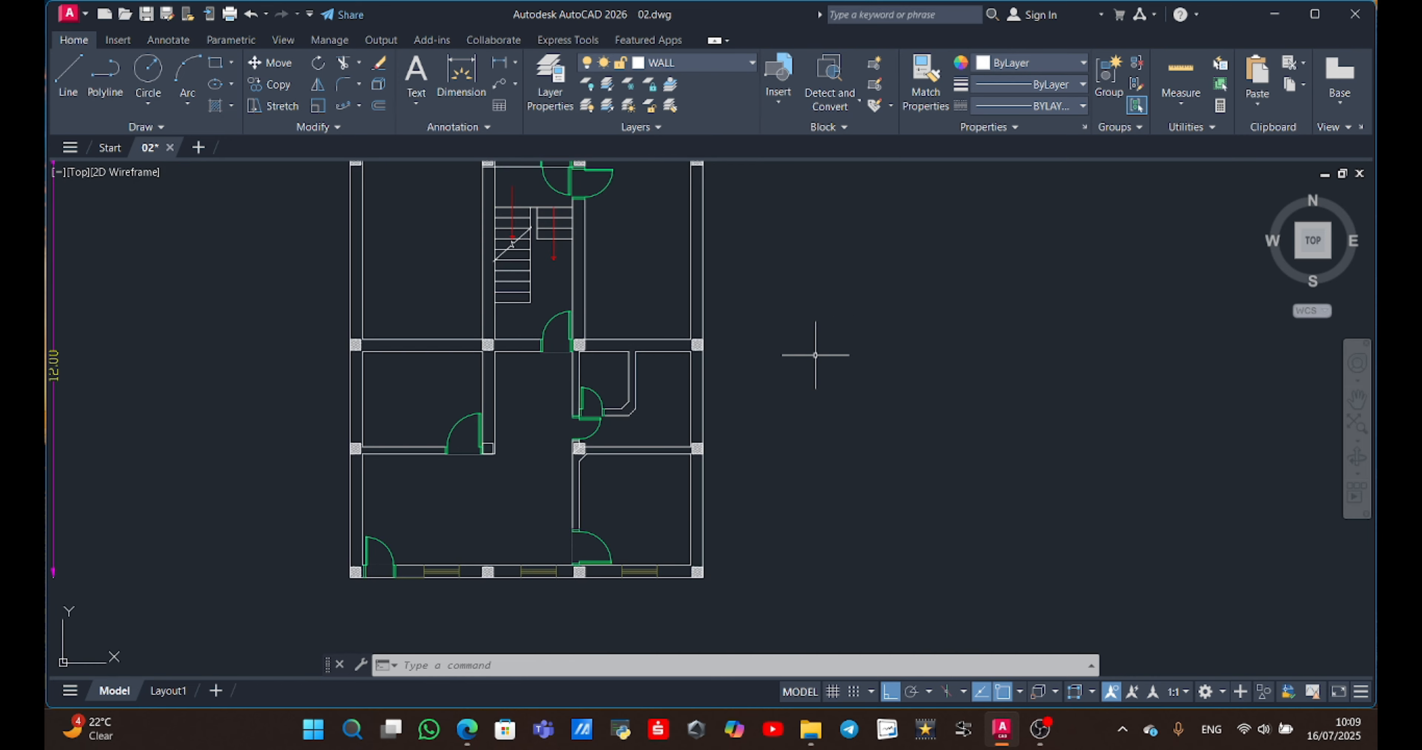
pyautogui.moveTo(792, 324)
pyautogui.mouseDown(button='middle')
pyautogui.moveTo(844, 421)
pyautogui.moveTo(867, 386)
pyautogui.mouseUp(button='middle')
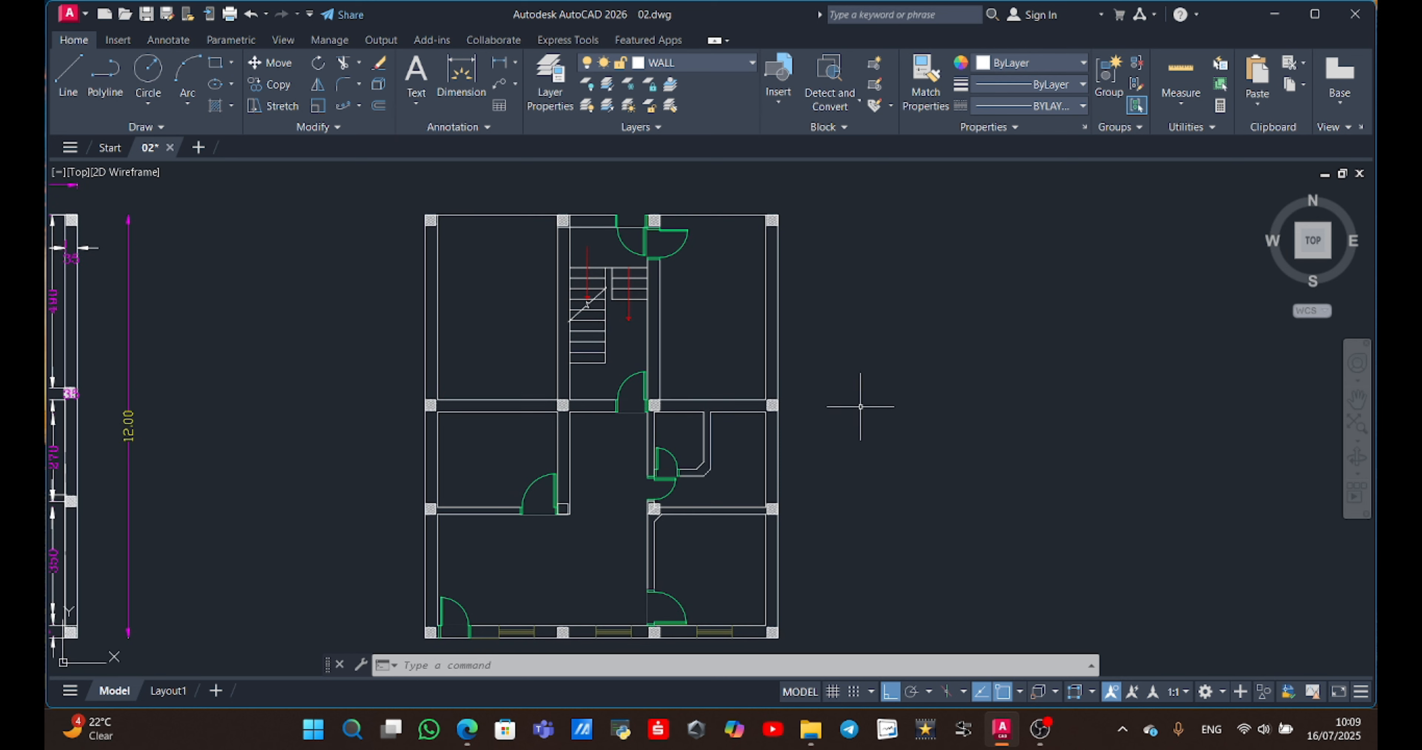